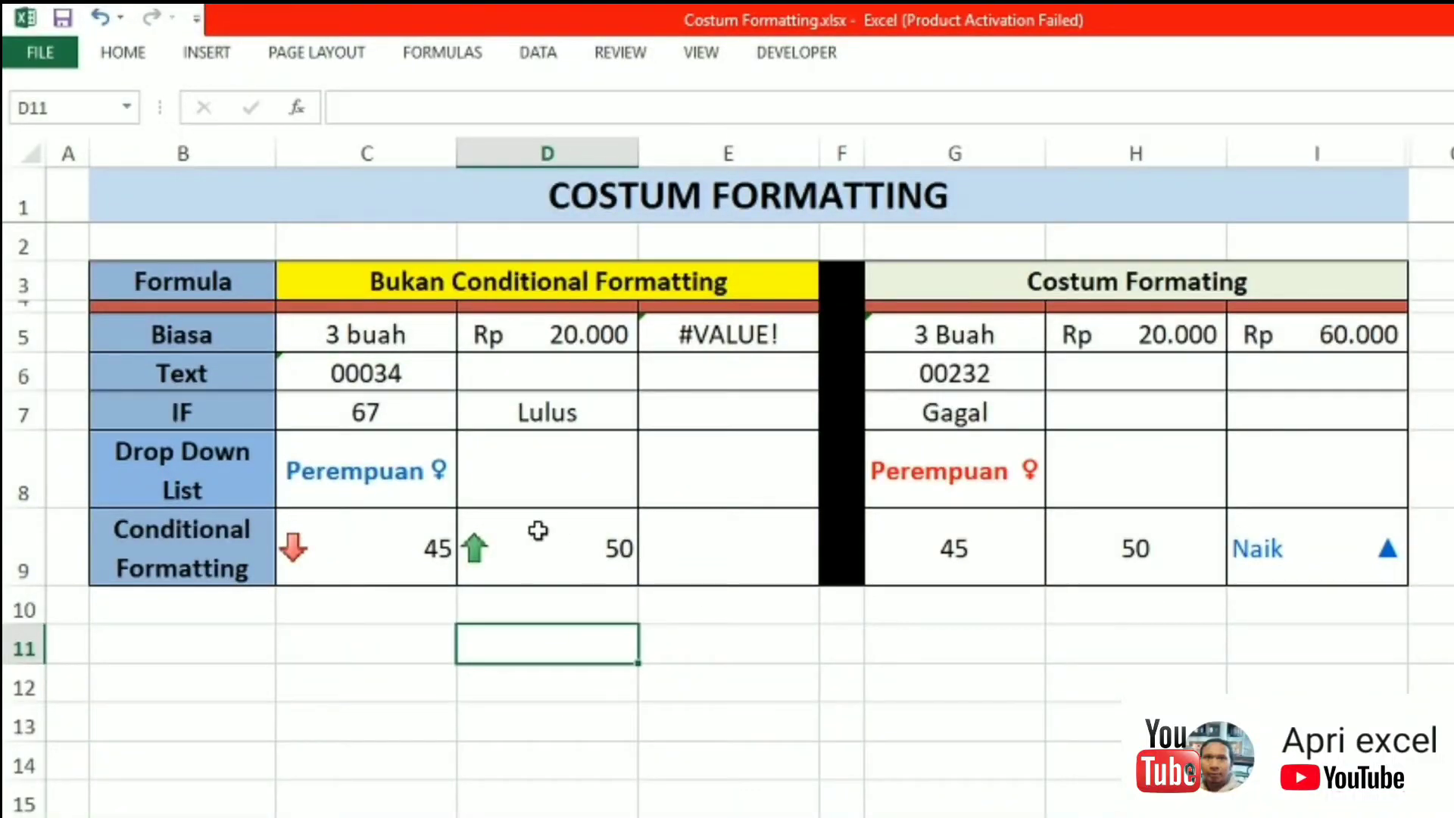
# Step: Inspect the #VALUE! formula in E5, the plain values in D5 and H5, and I5's multiplication formula
pyautogui.click(772, 340)
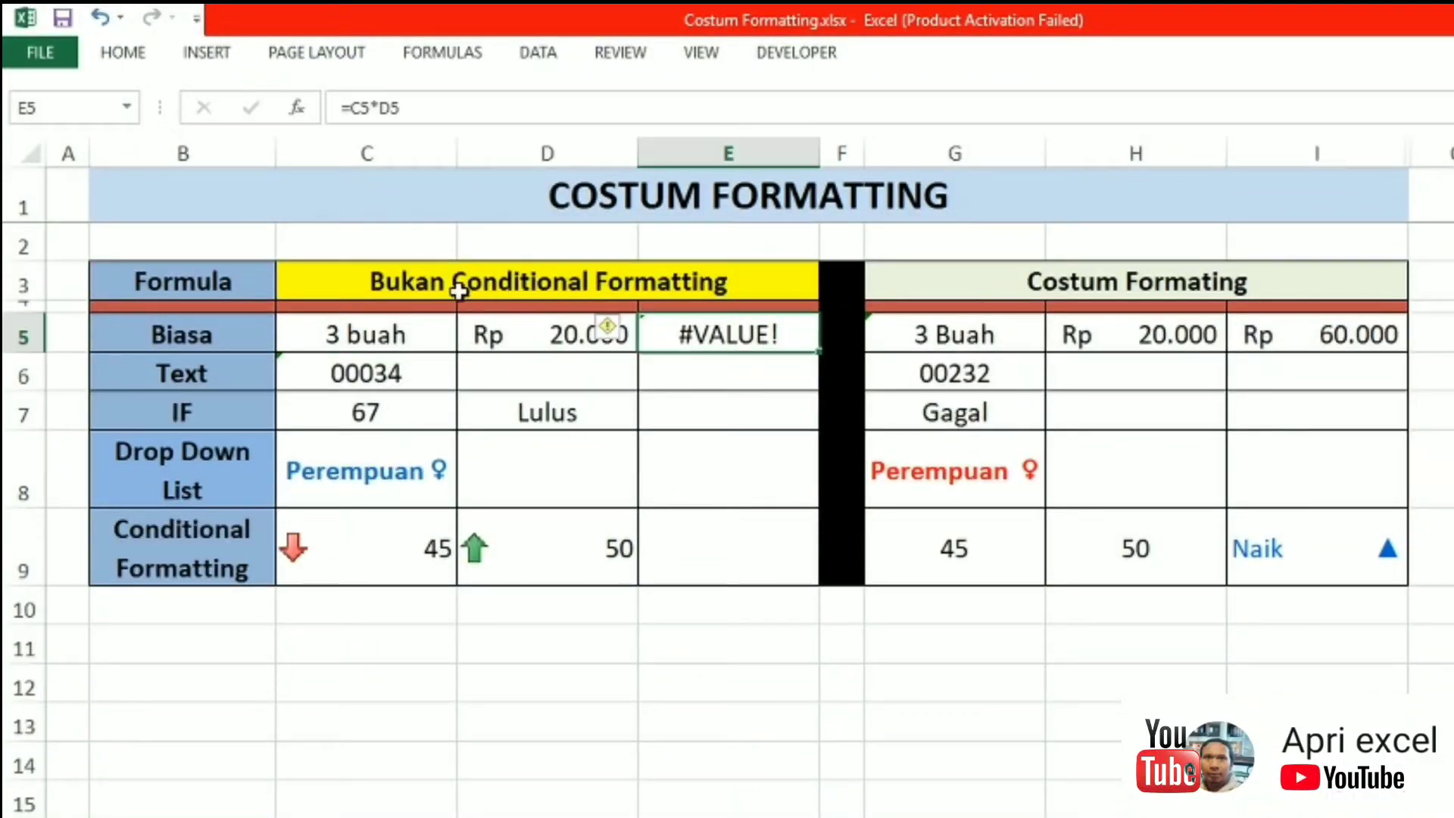
pyautogui.click(547, 345)
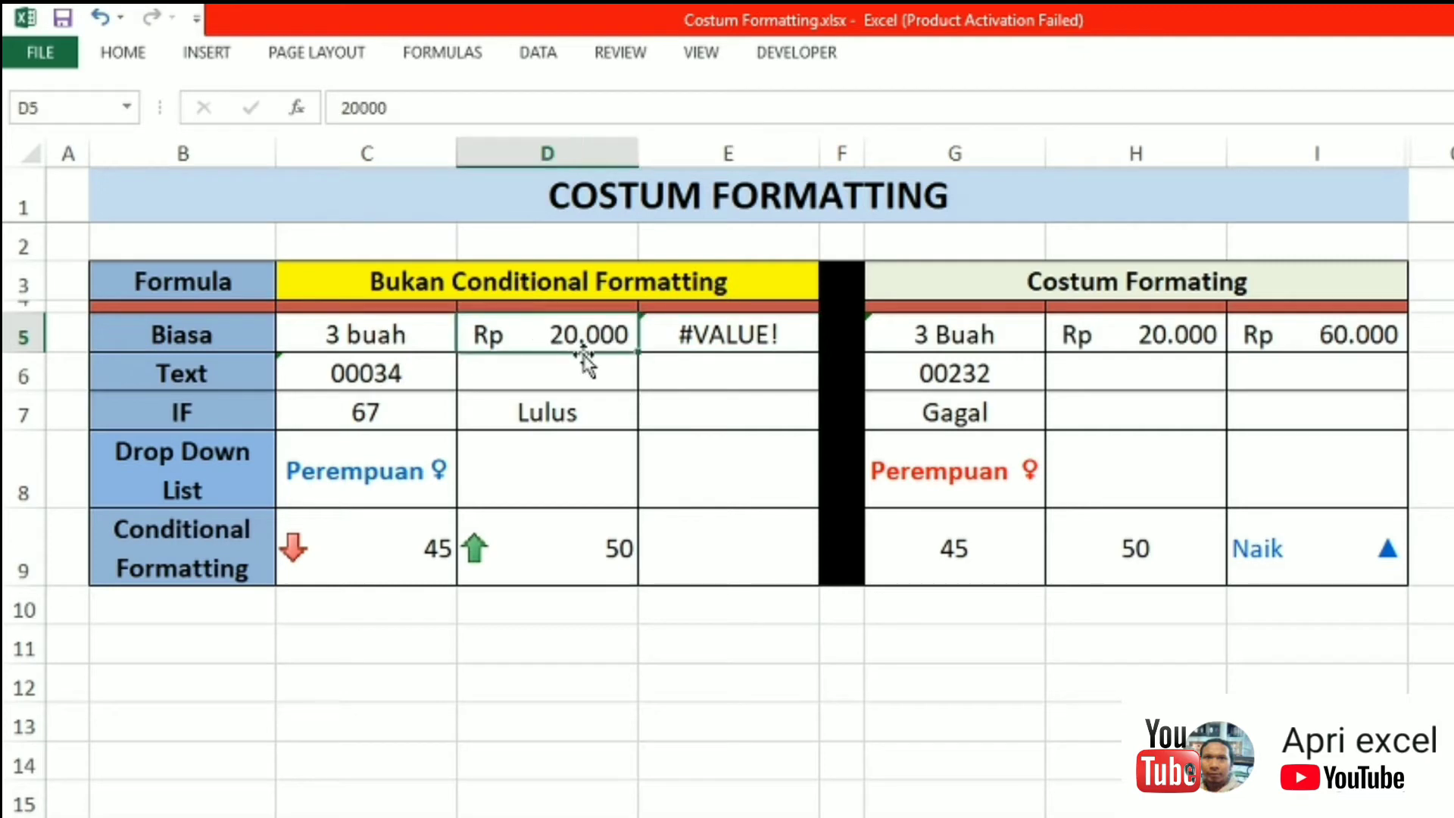
pyautogui.click(686, 336)
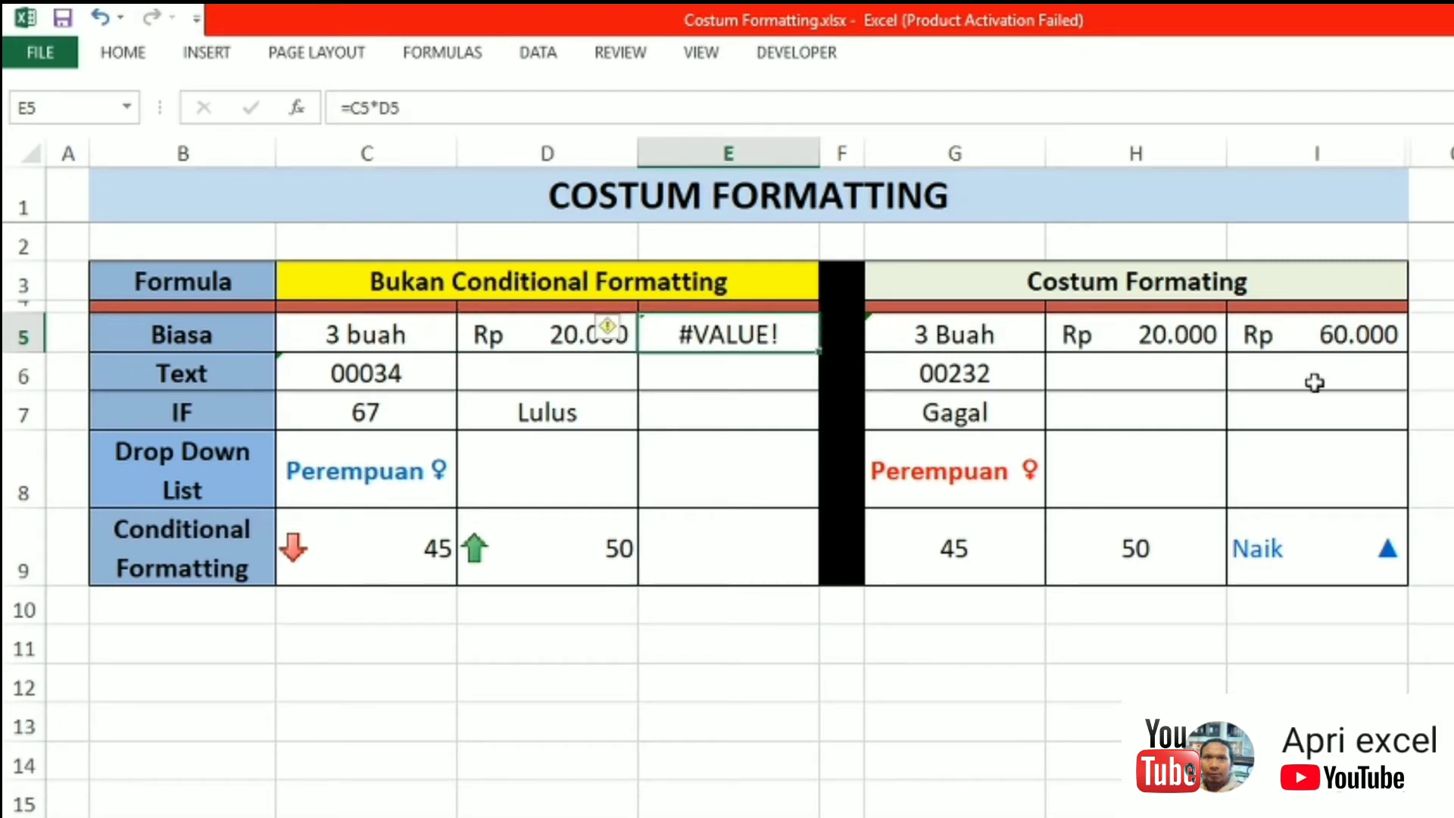
pyautogui.click(1332, 327)
pyautogui.click(407, 107)
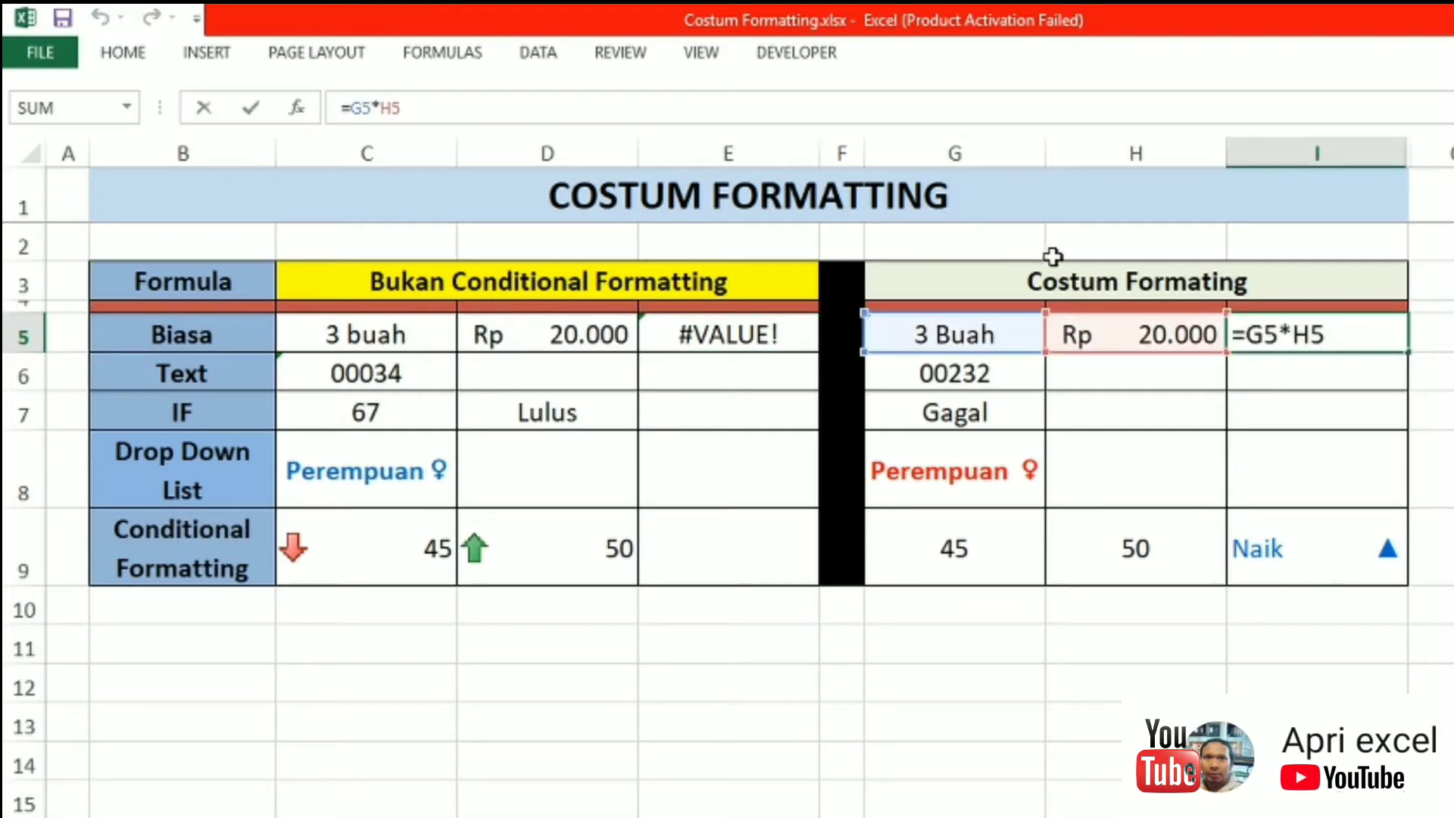
pyautogui.press('Return')
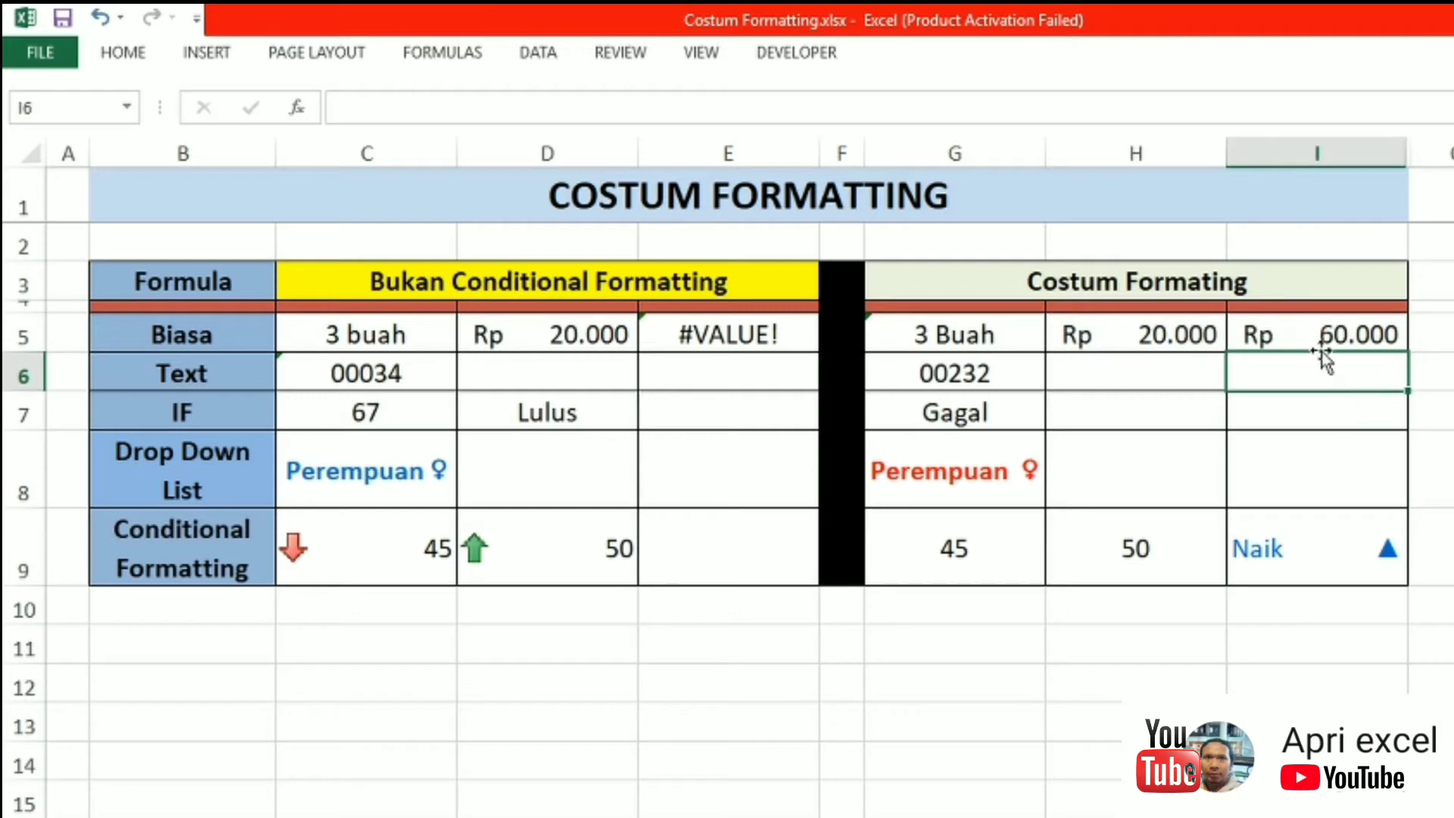
pyautogui.click(1315, 333)
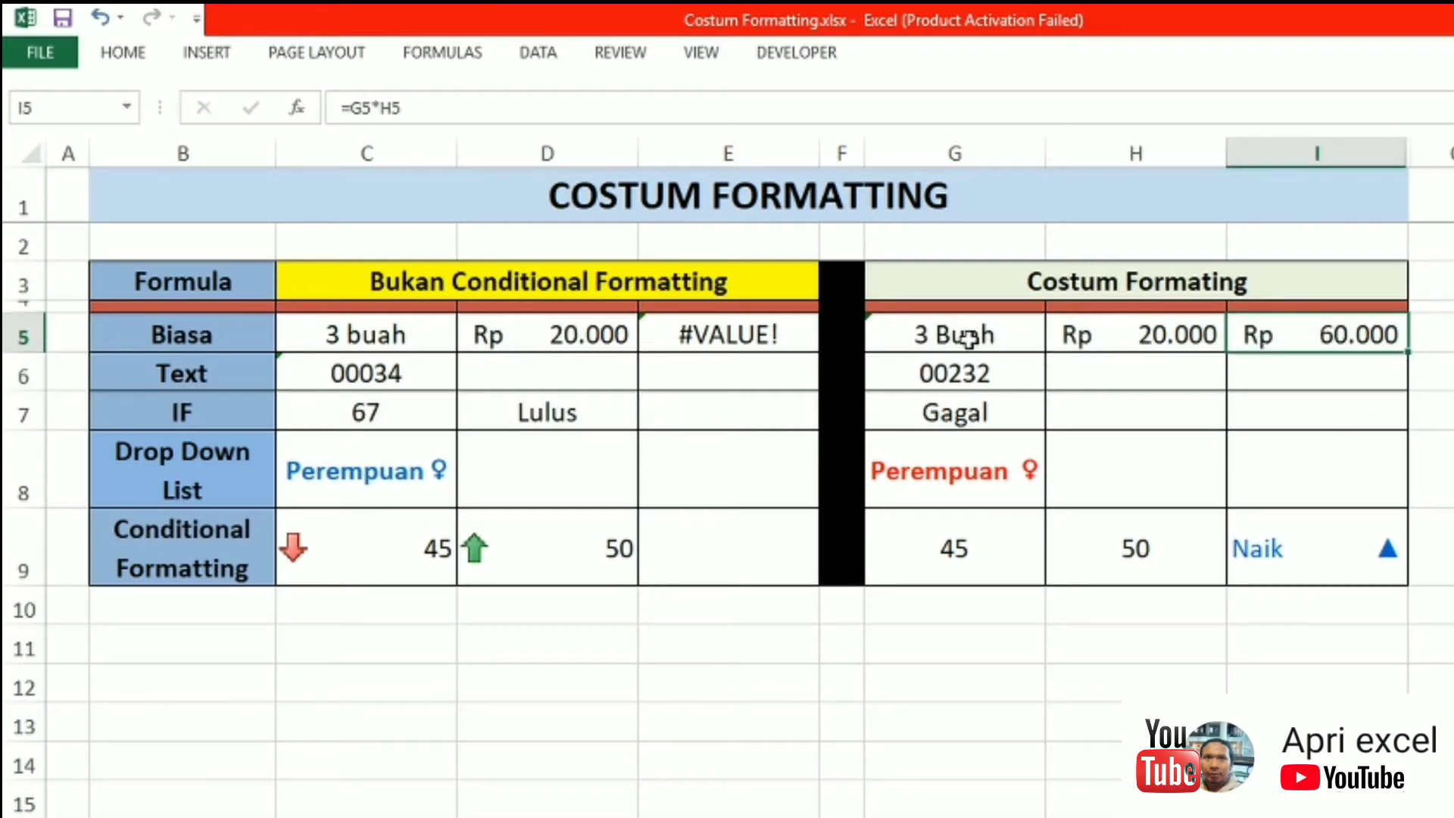
pyautogui.click(1138, 333)
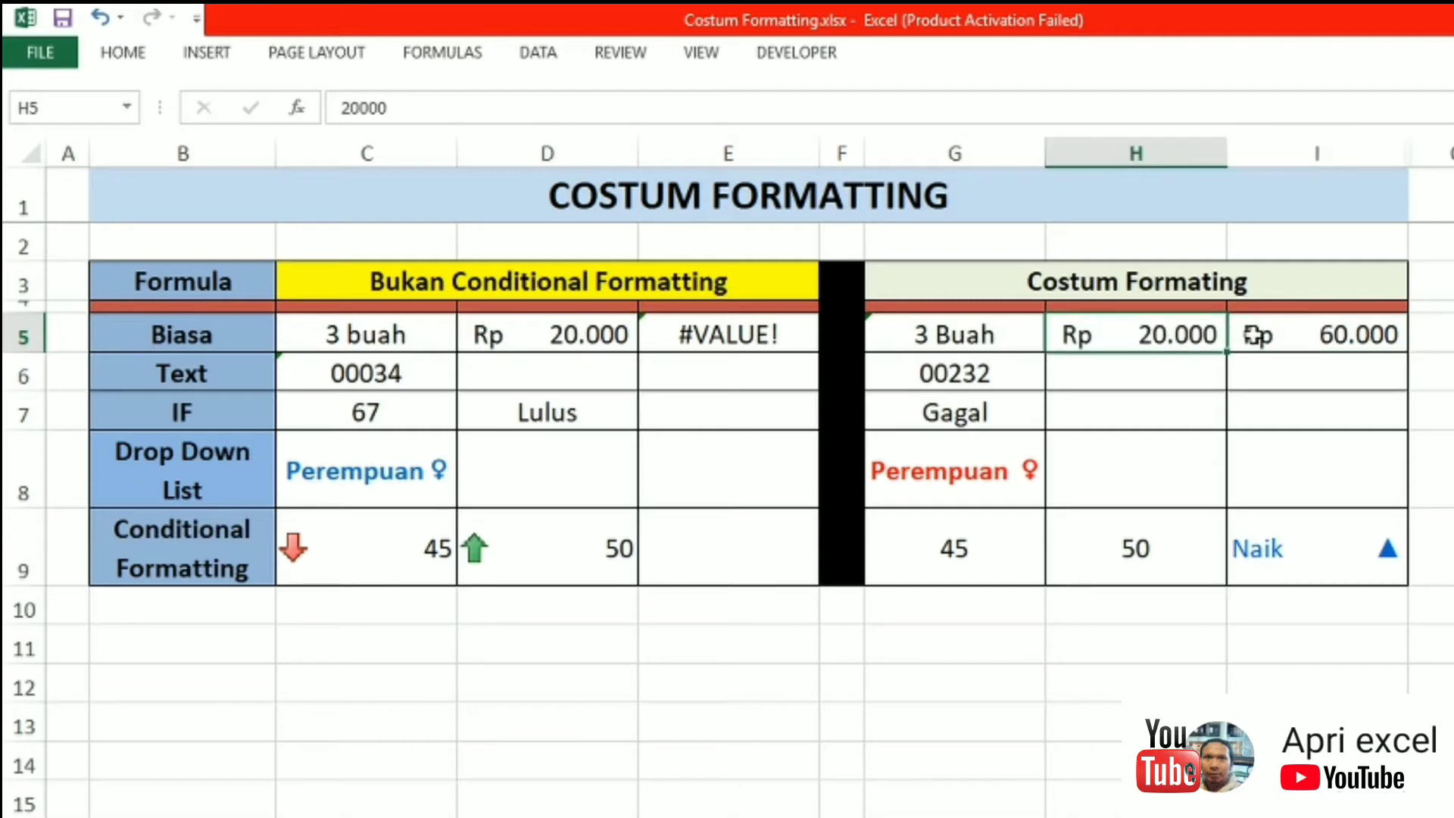
pyautogui.click(1343, 327)
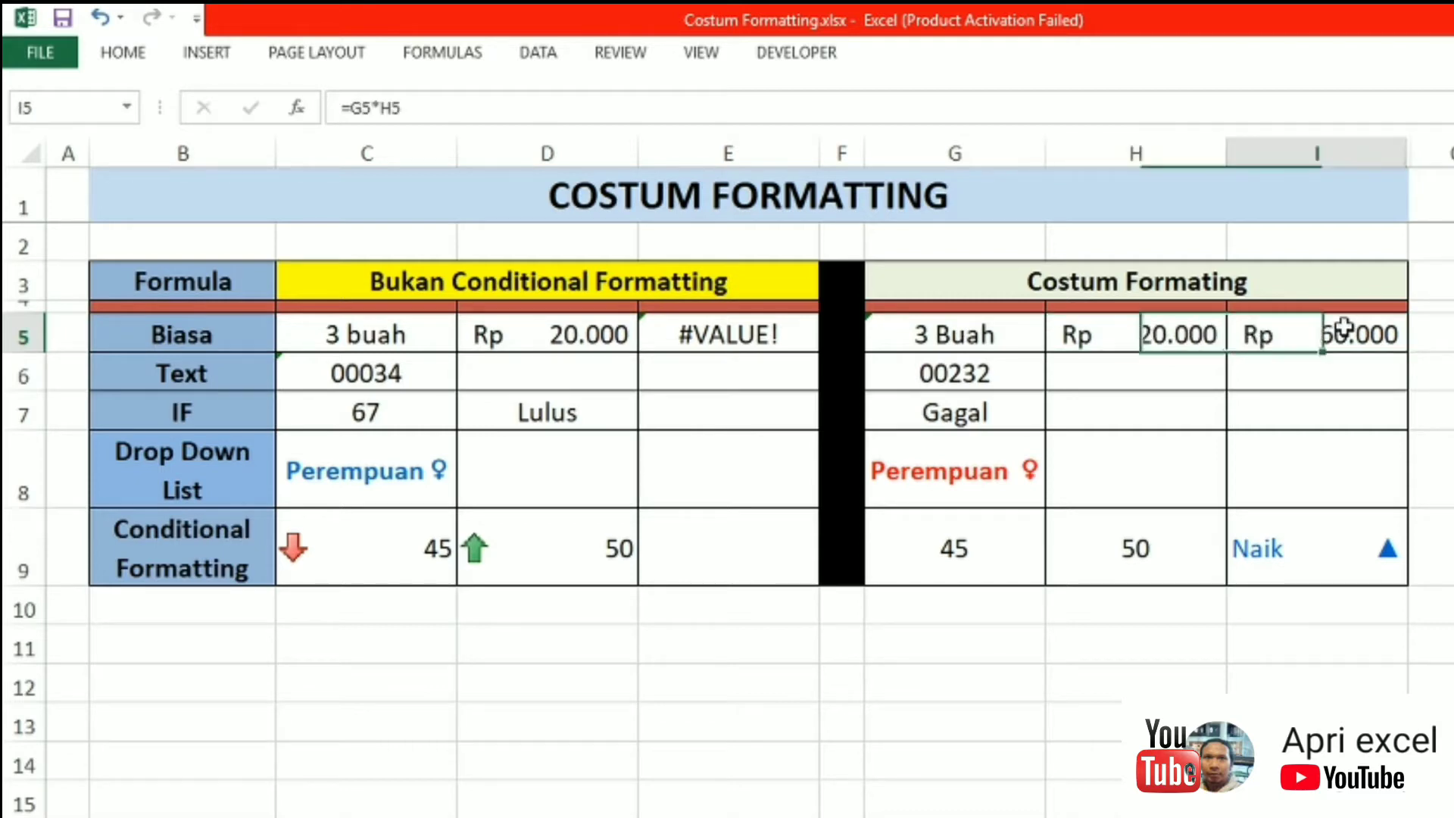
# Step: Change the H5 price to 30.000 so I5 recalculates to Rp 90.000
pyautogui.click(1145, 328)
pyautogui.doubleClick(1146, 328)
pyautogui.write('30')
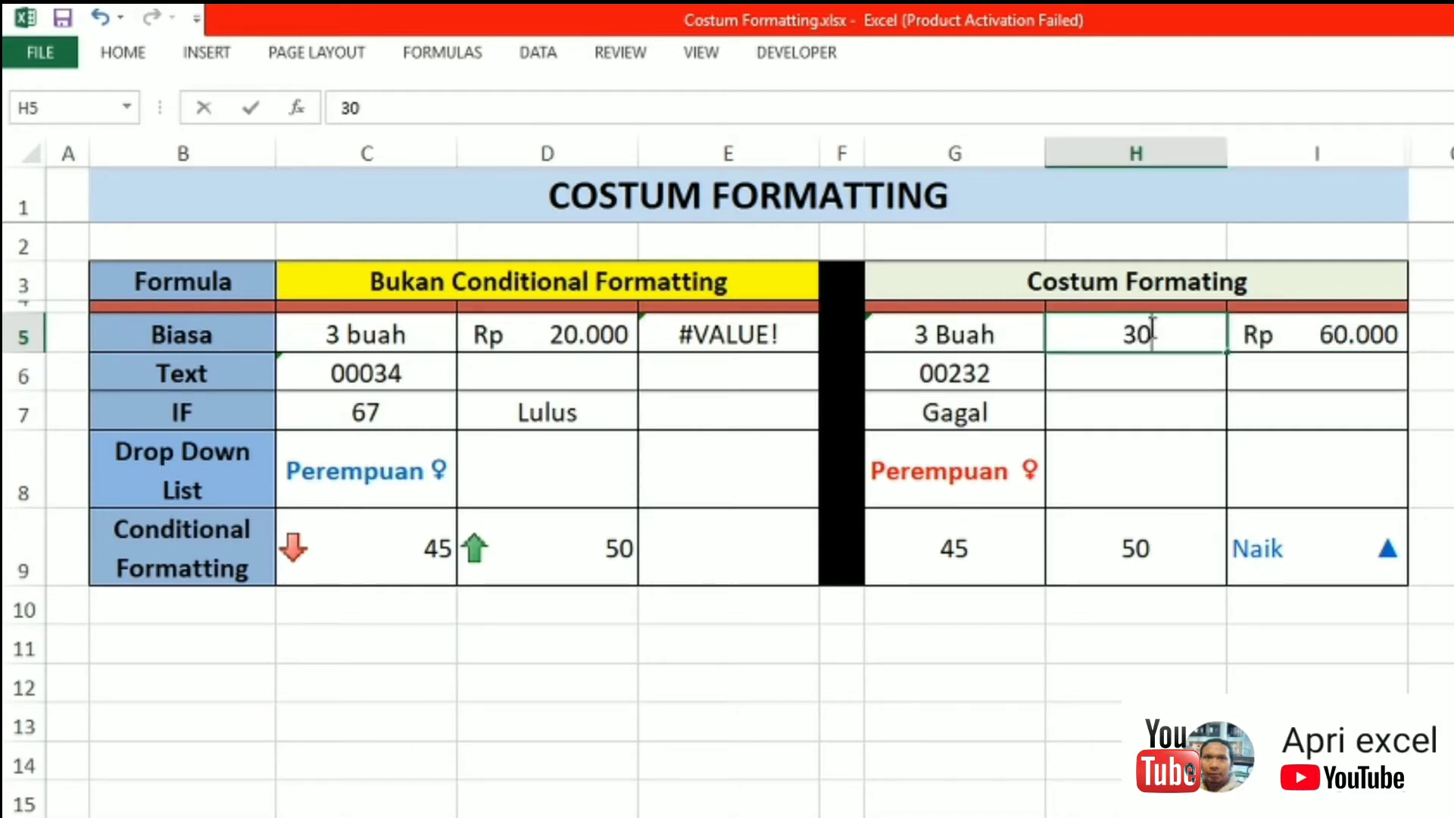
pyautogui.write('Rp 30.000')
pyautogui.press('Return')
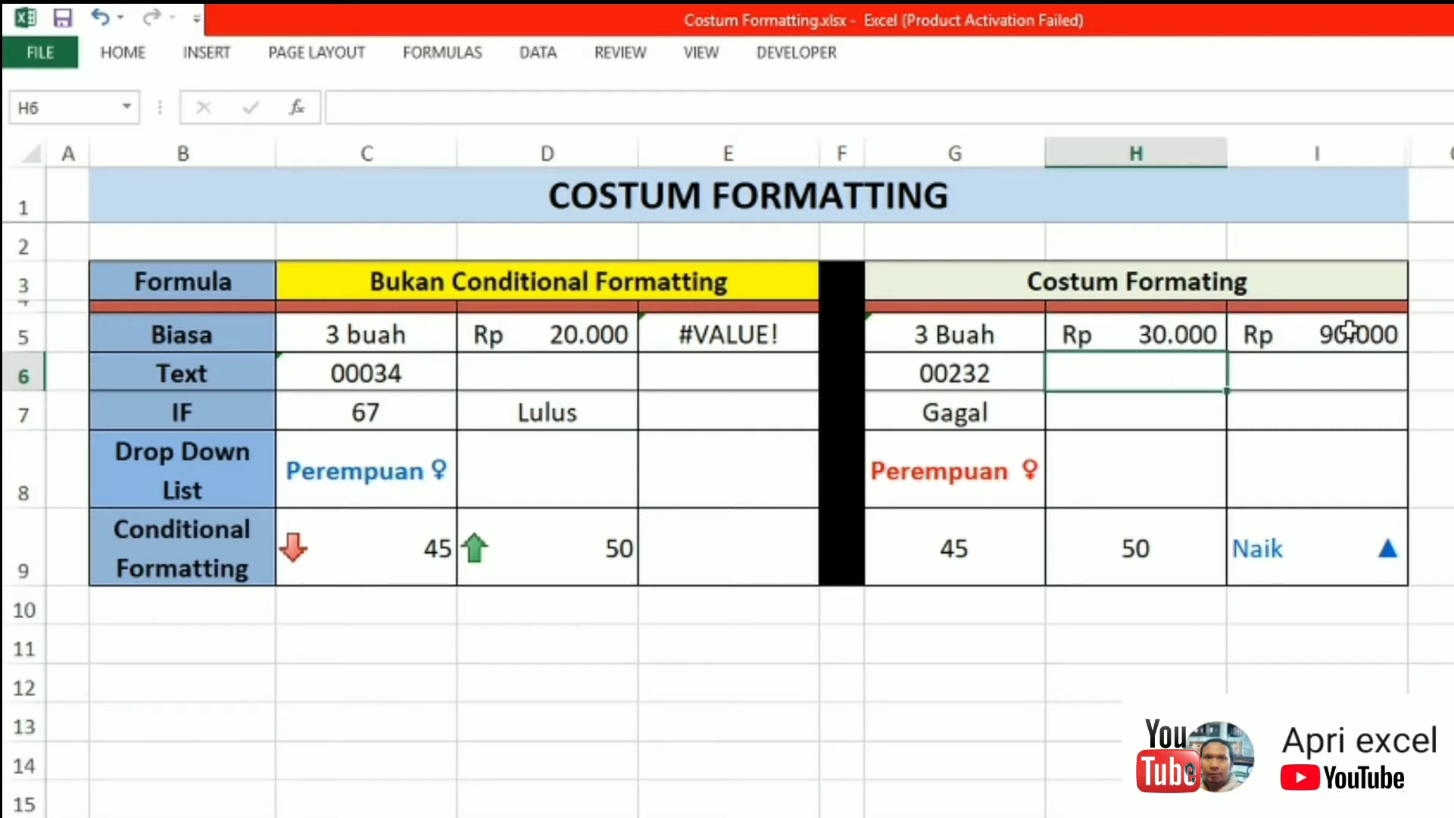
pyautogui.click(1349, 329)
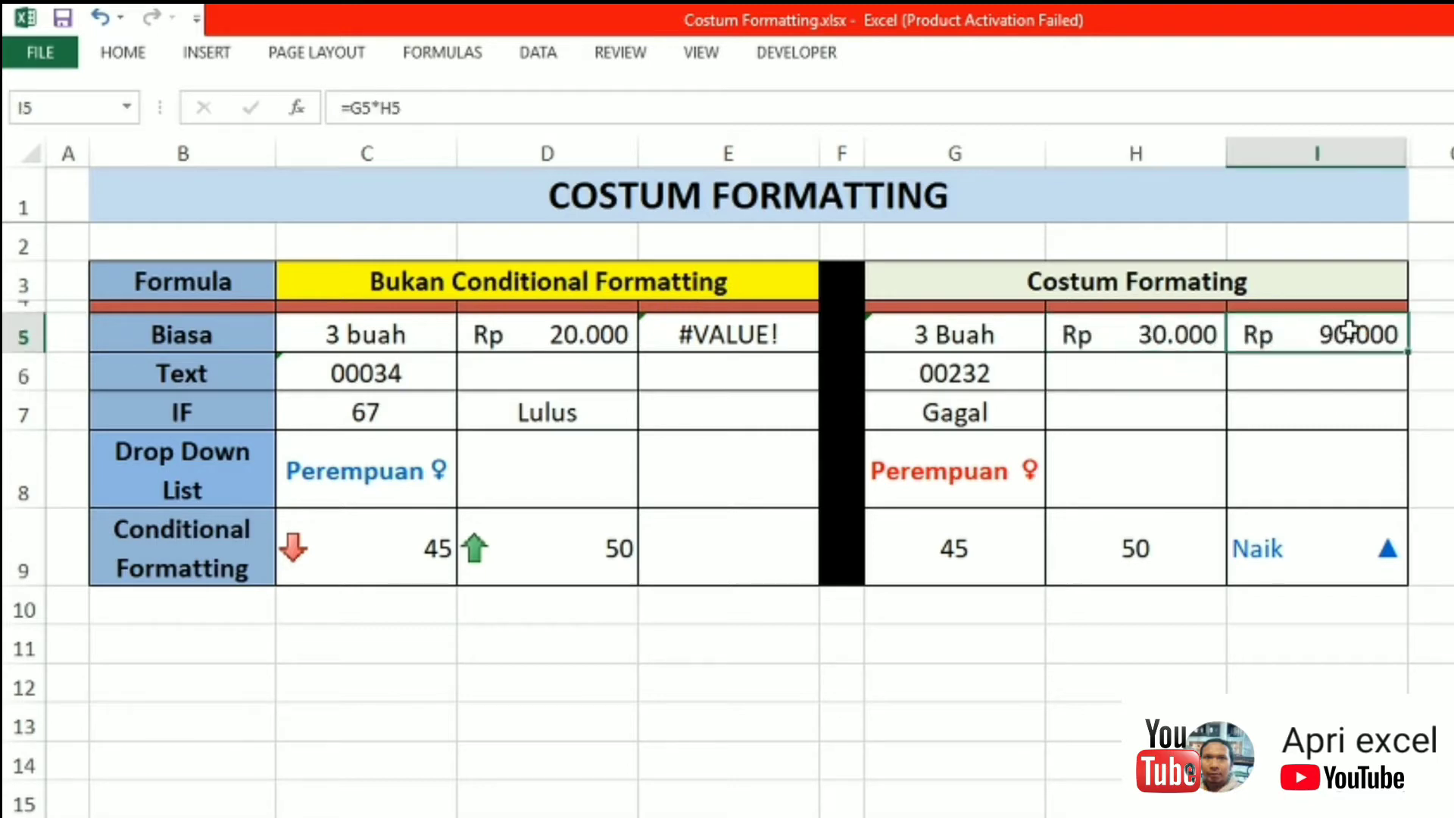
pyautogui.click(747, 336)
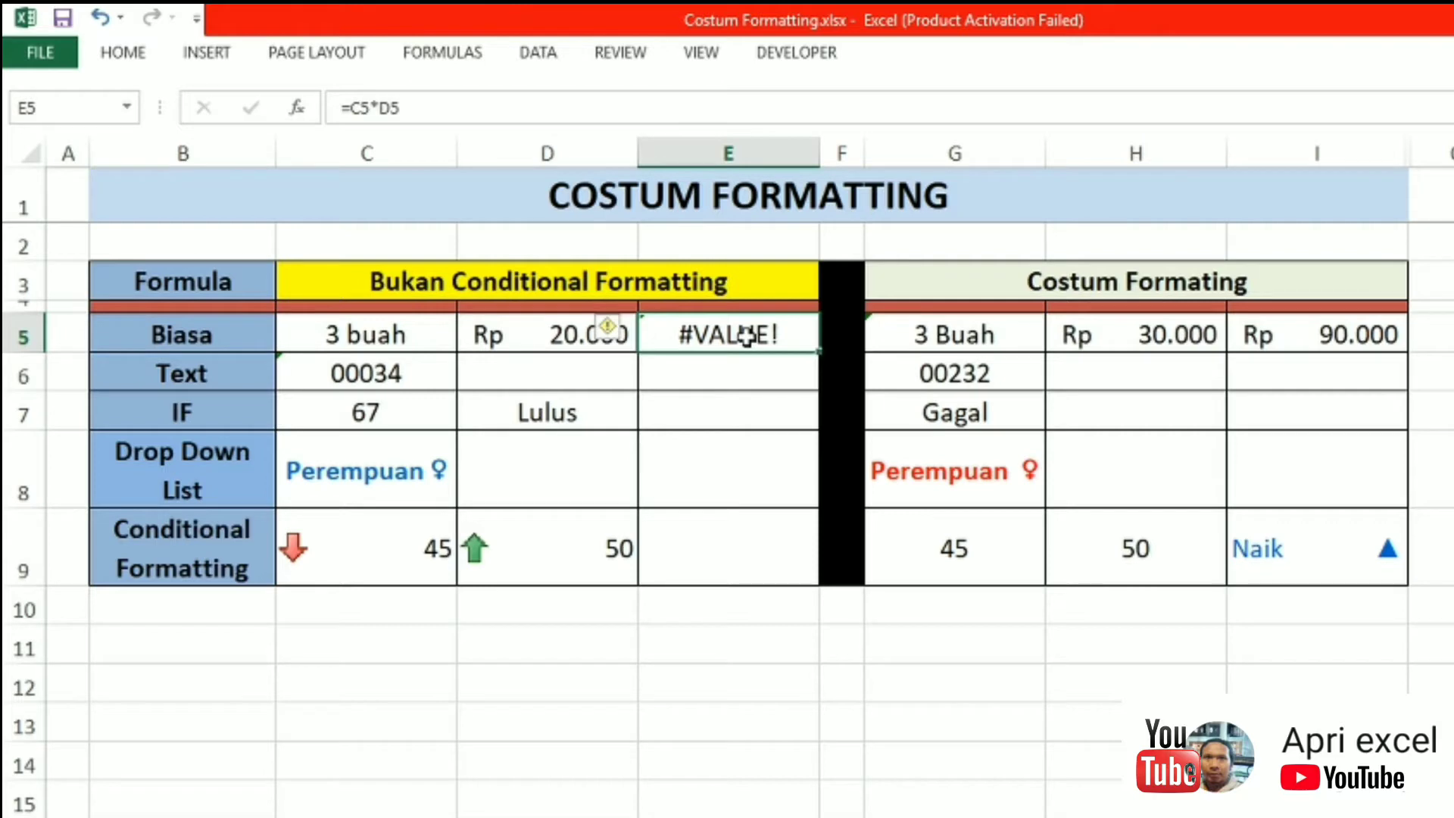
pyautogui.click(402, 414)
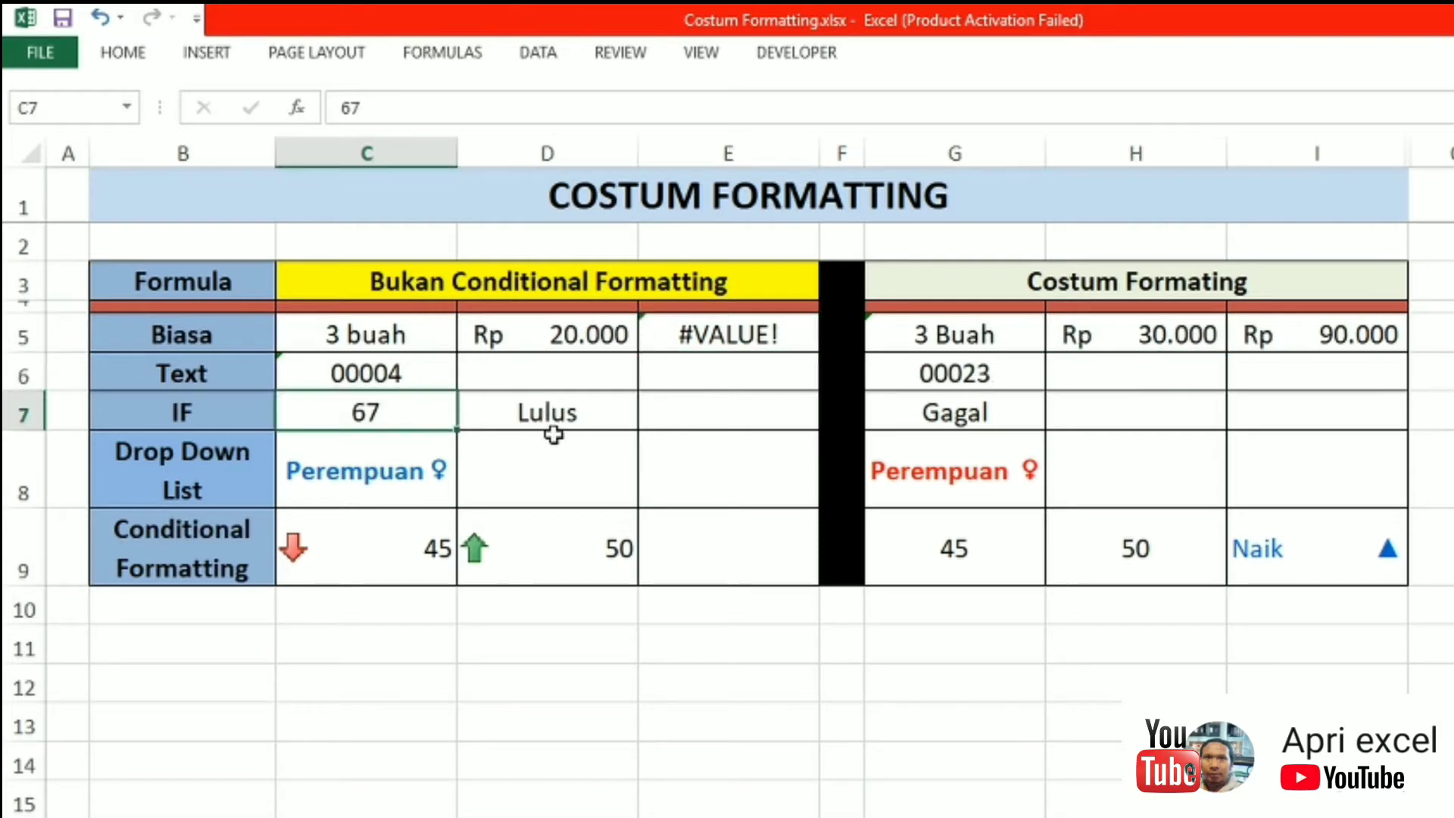
pyautogui.click(552, 397)
pyautogui.click(441, 215)
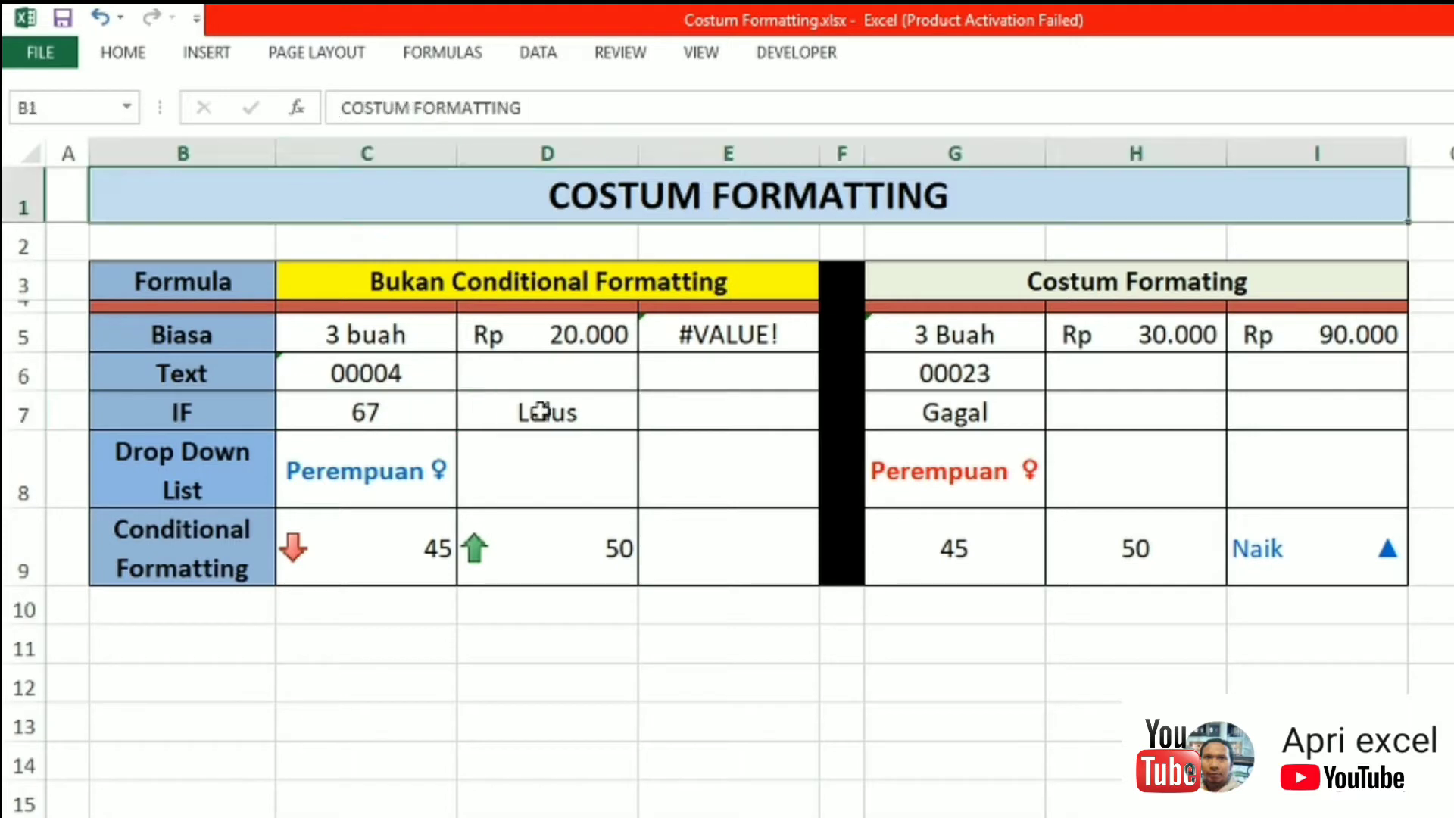
pyautogui.click(542, 412)
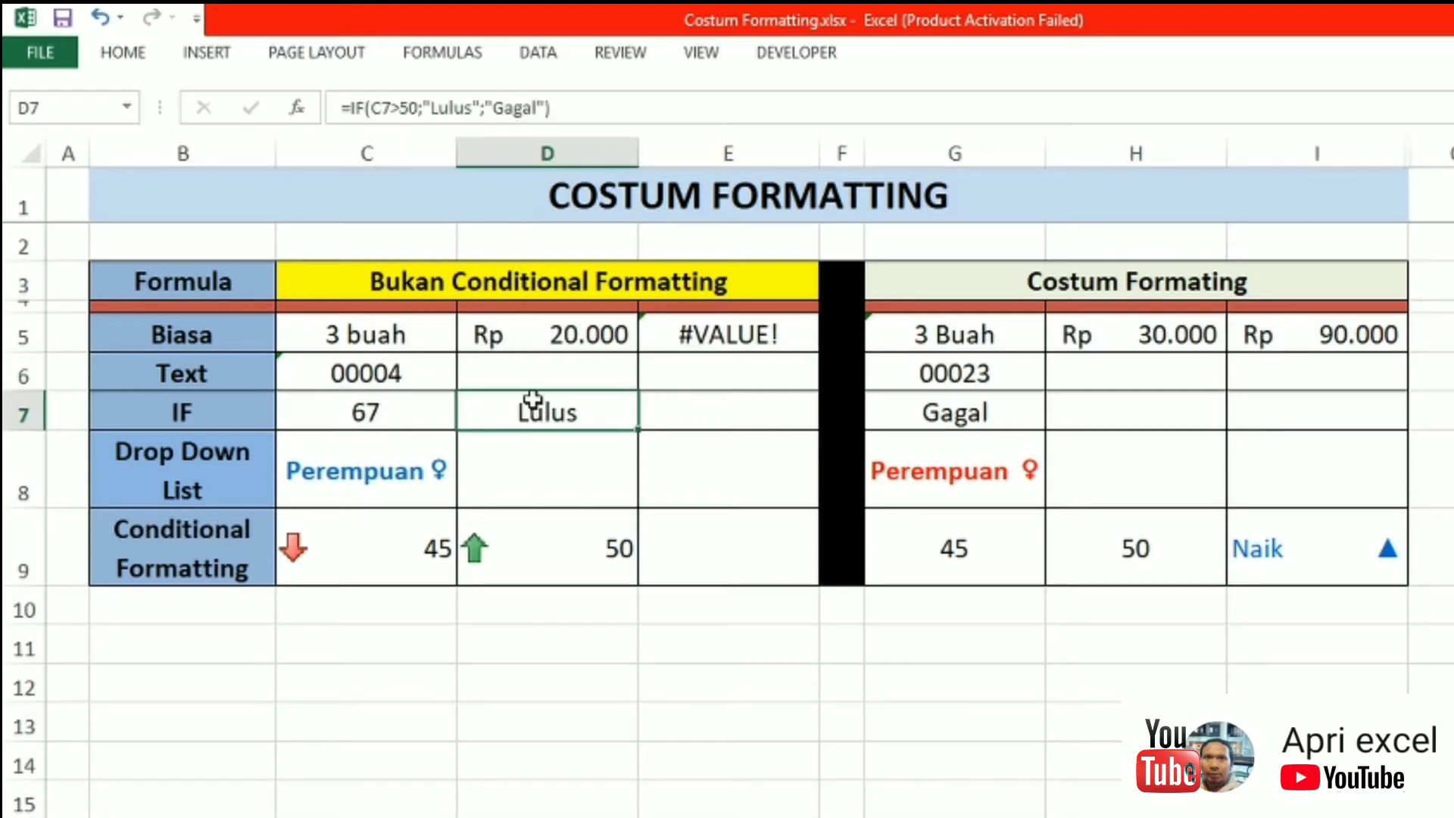
pyautogui.click(387, 409)
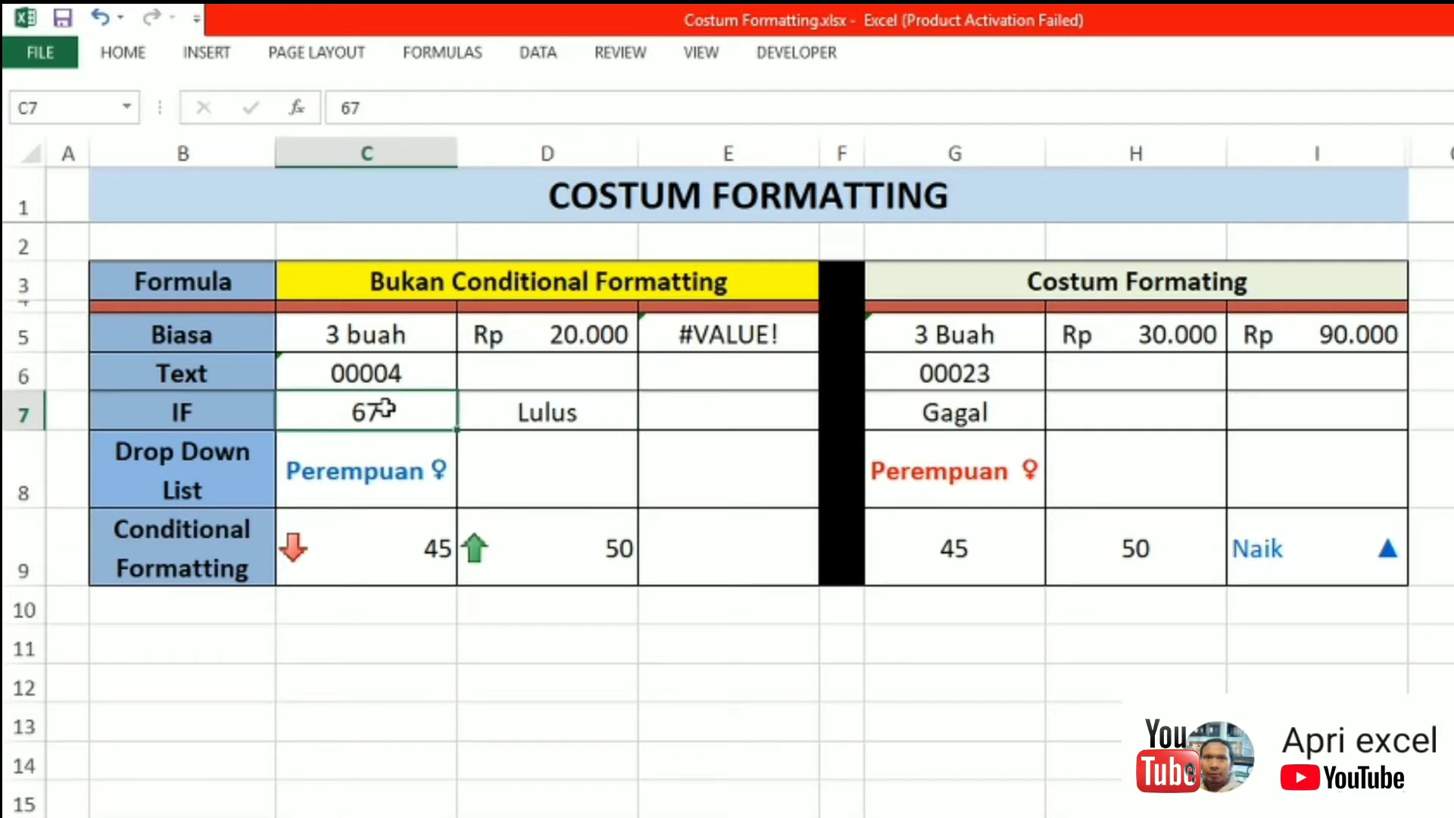
pyautogui.write('23')
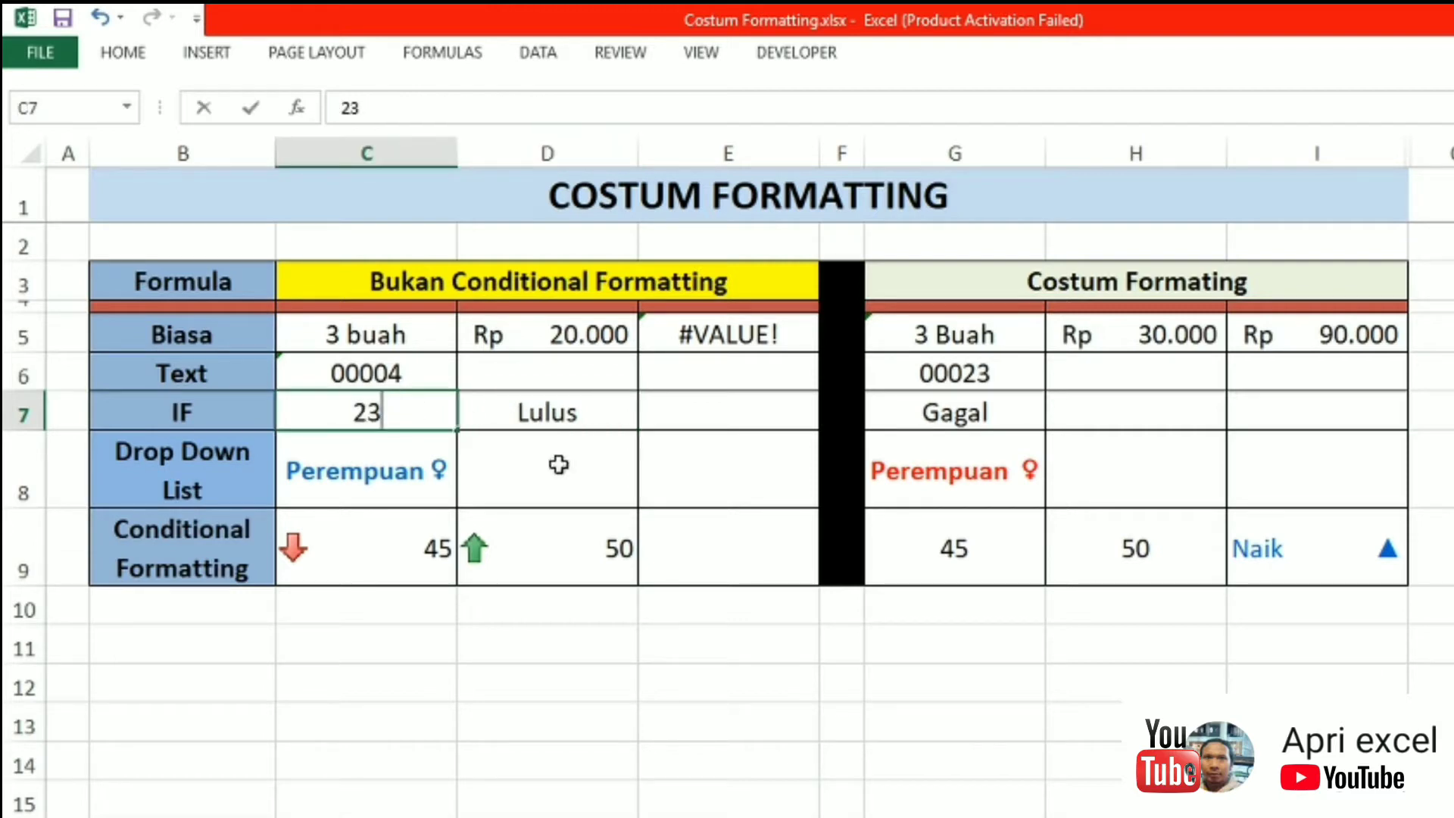
pyautogui.click(572, 471)
pyautogui.click(407, 417)
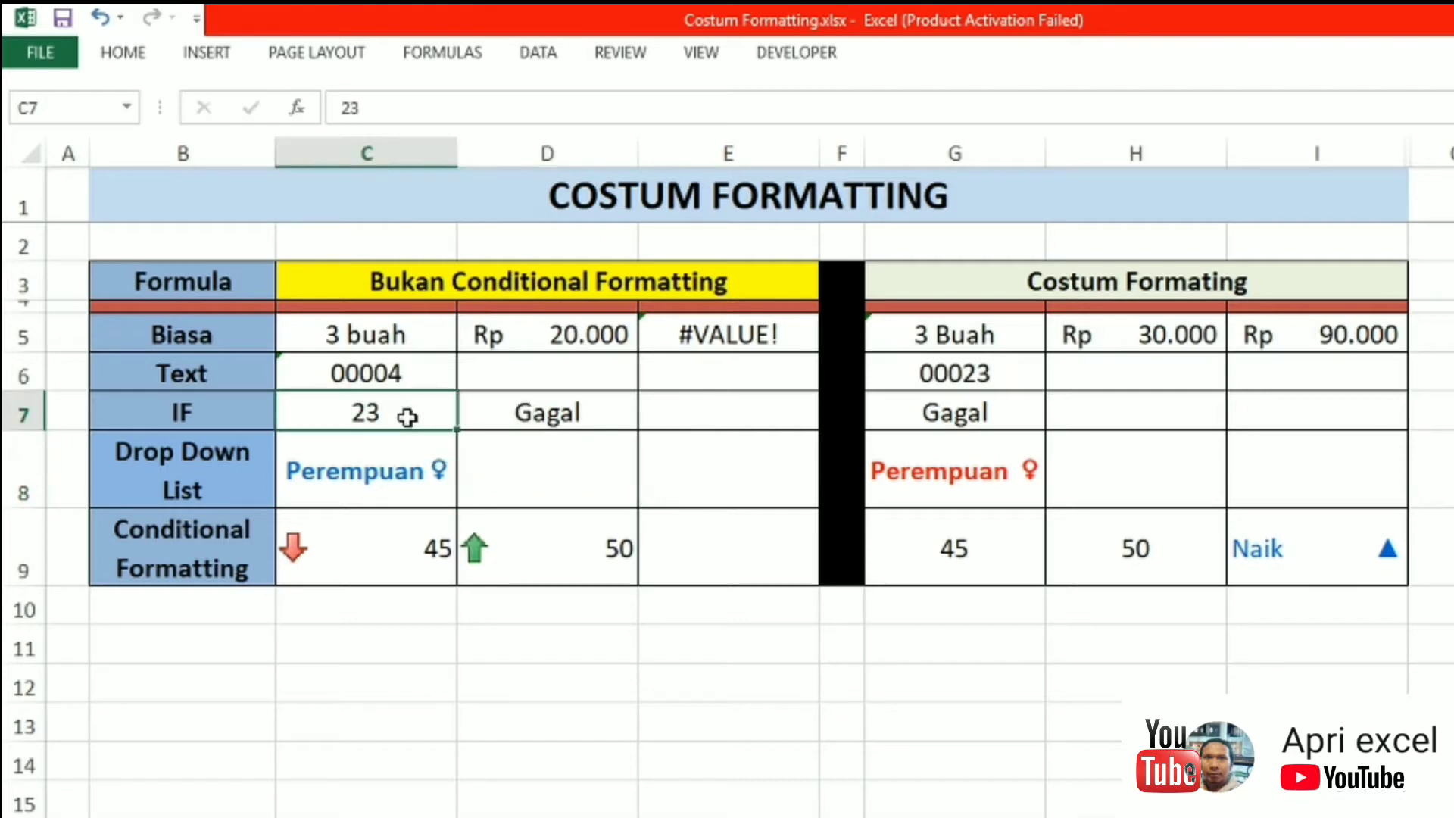
pyautogui.write('60')
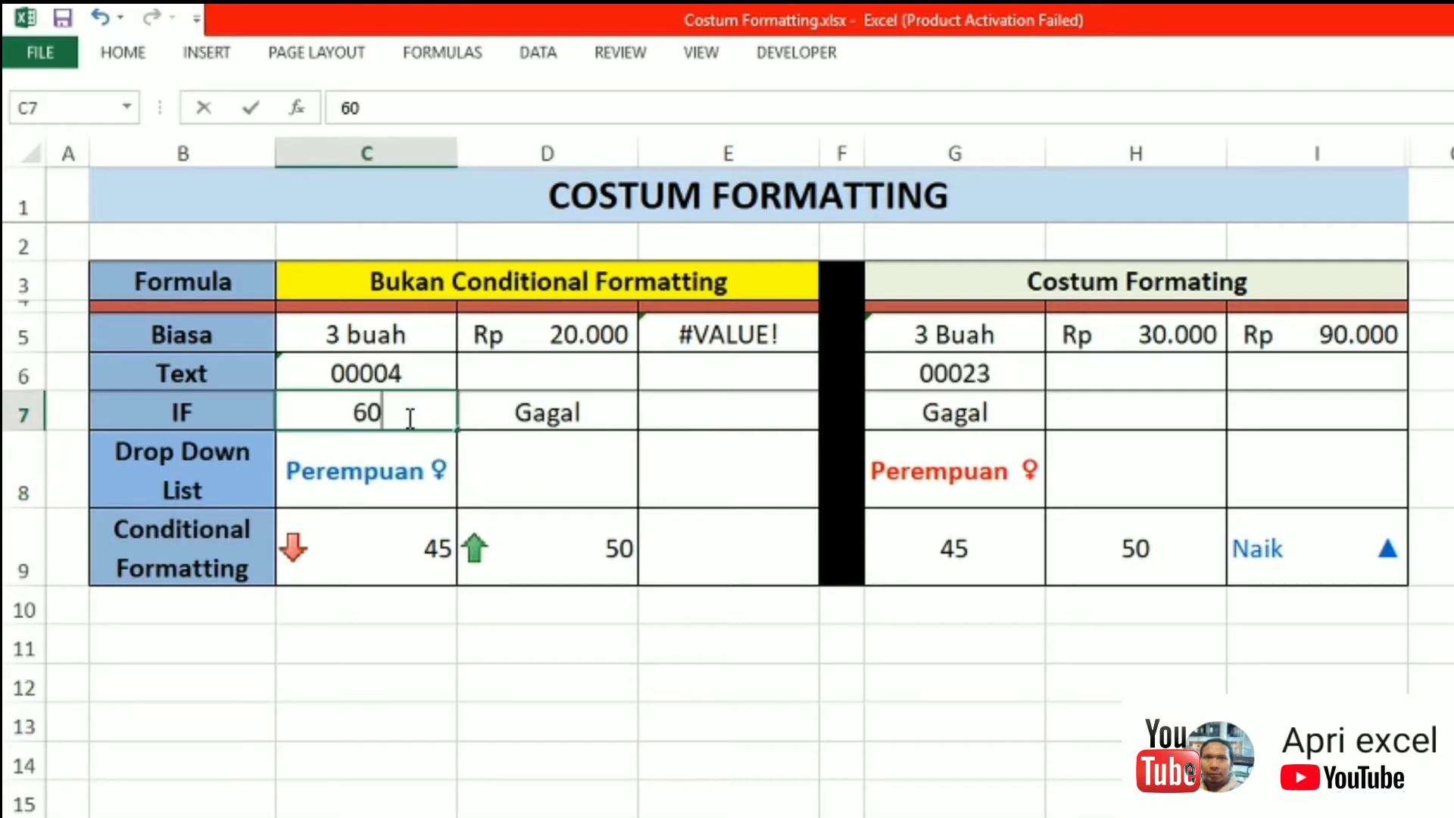
pyautogui.click(591, 483)
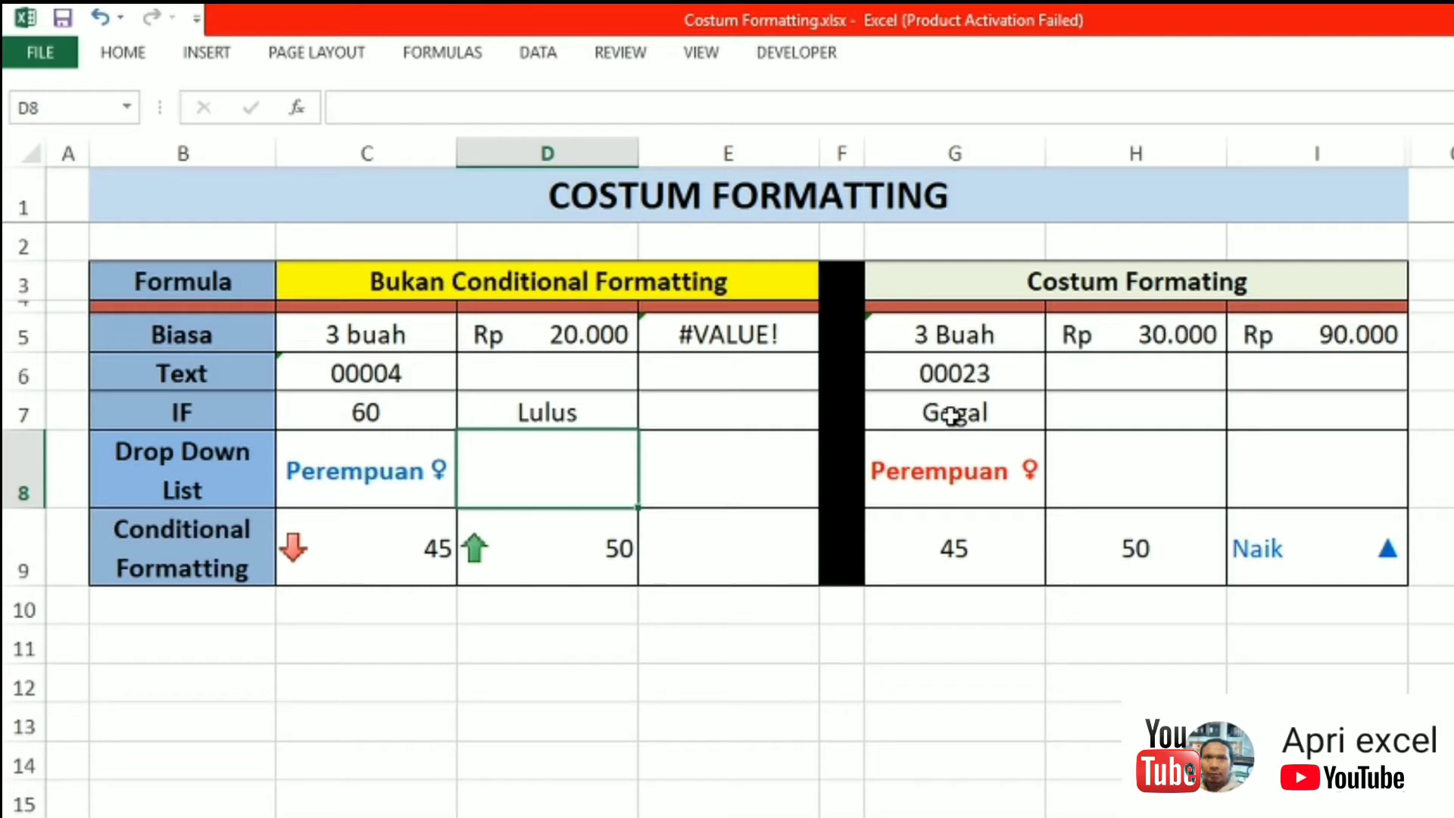
pyautogui.click(953, 416)
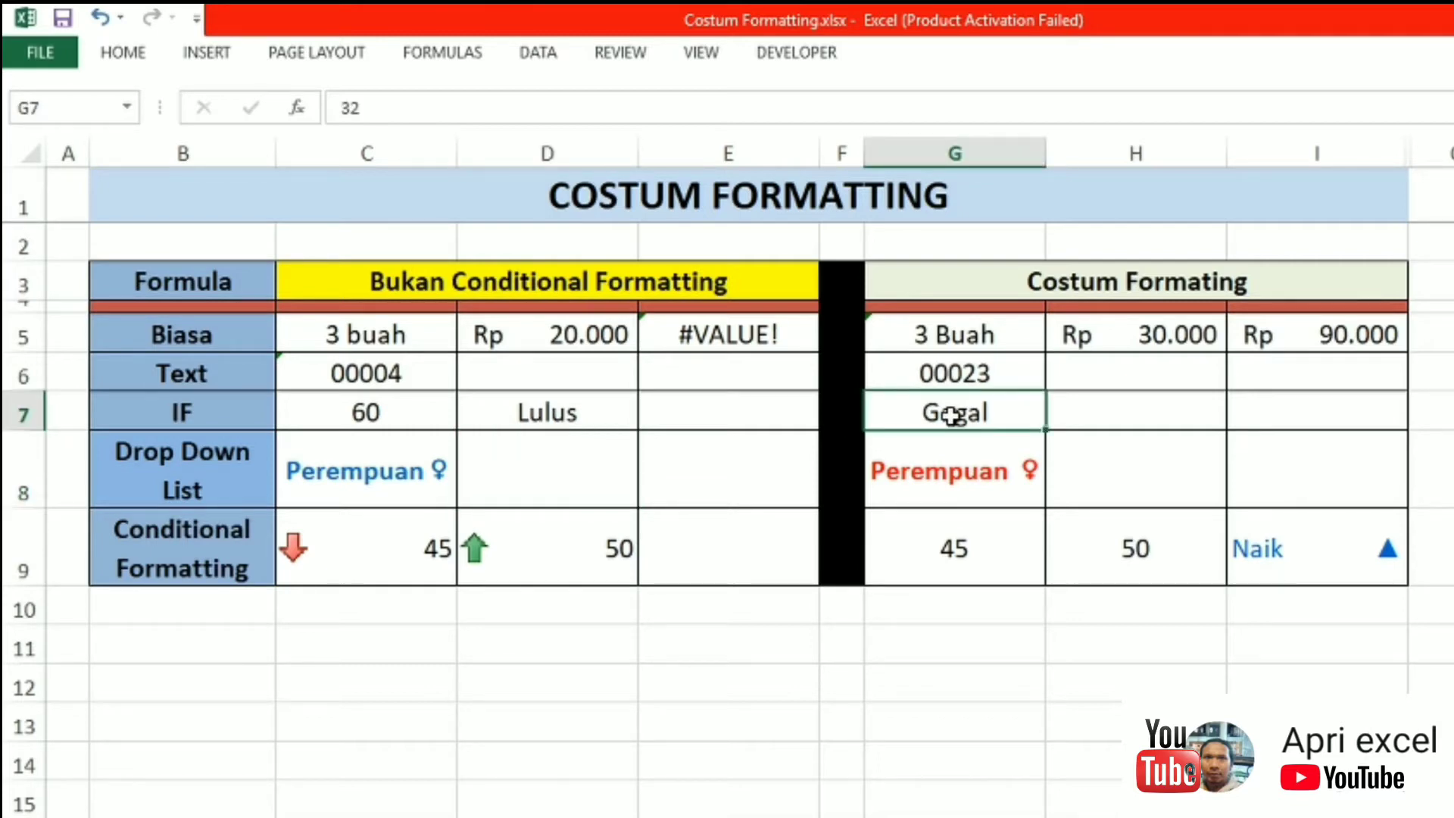
pyautogui.write('89')
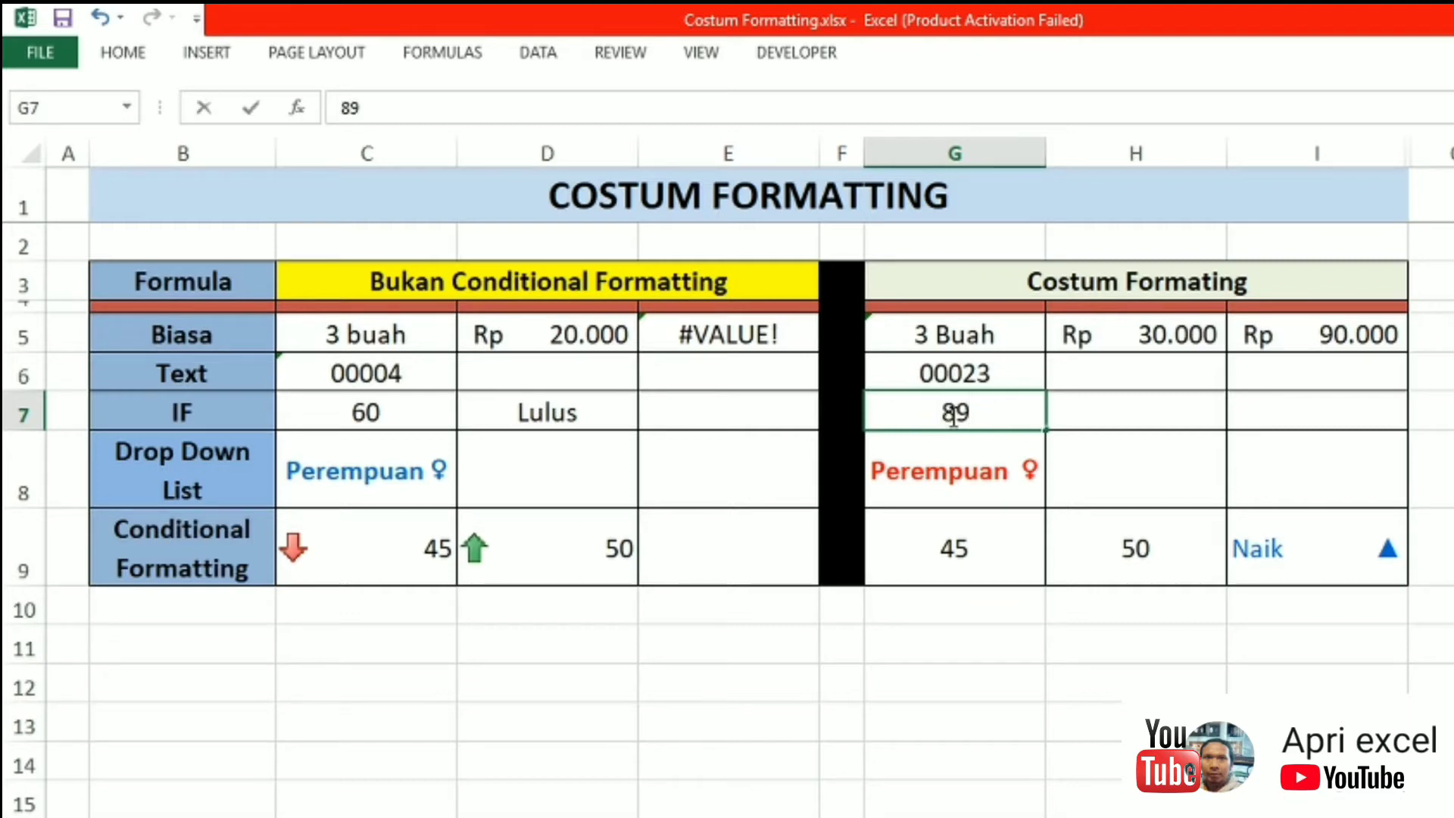
pyautogui.press('Return')
pyautogui.click(1000, 417)
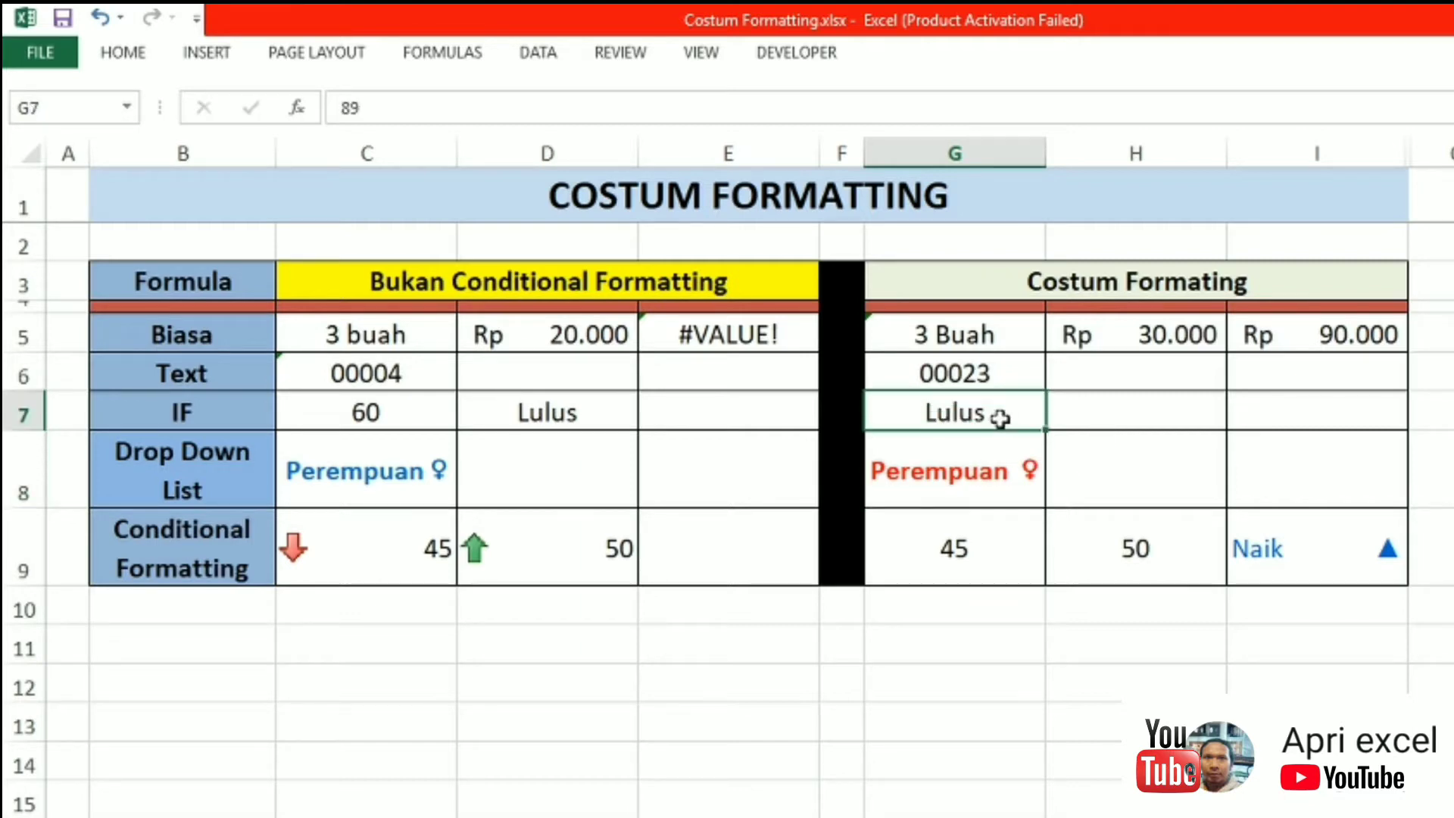
pyautogui.write('30')
pyautogui.press('Return')
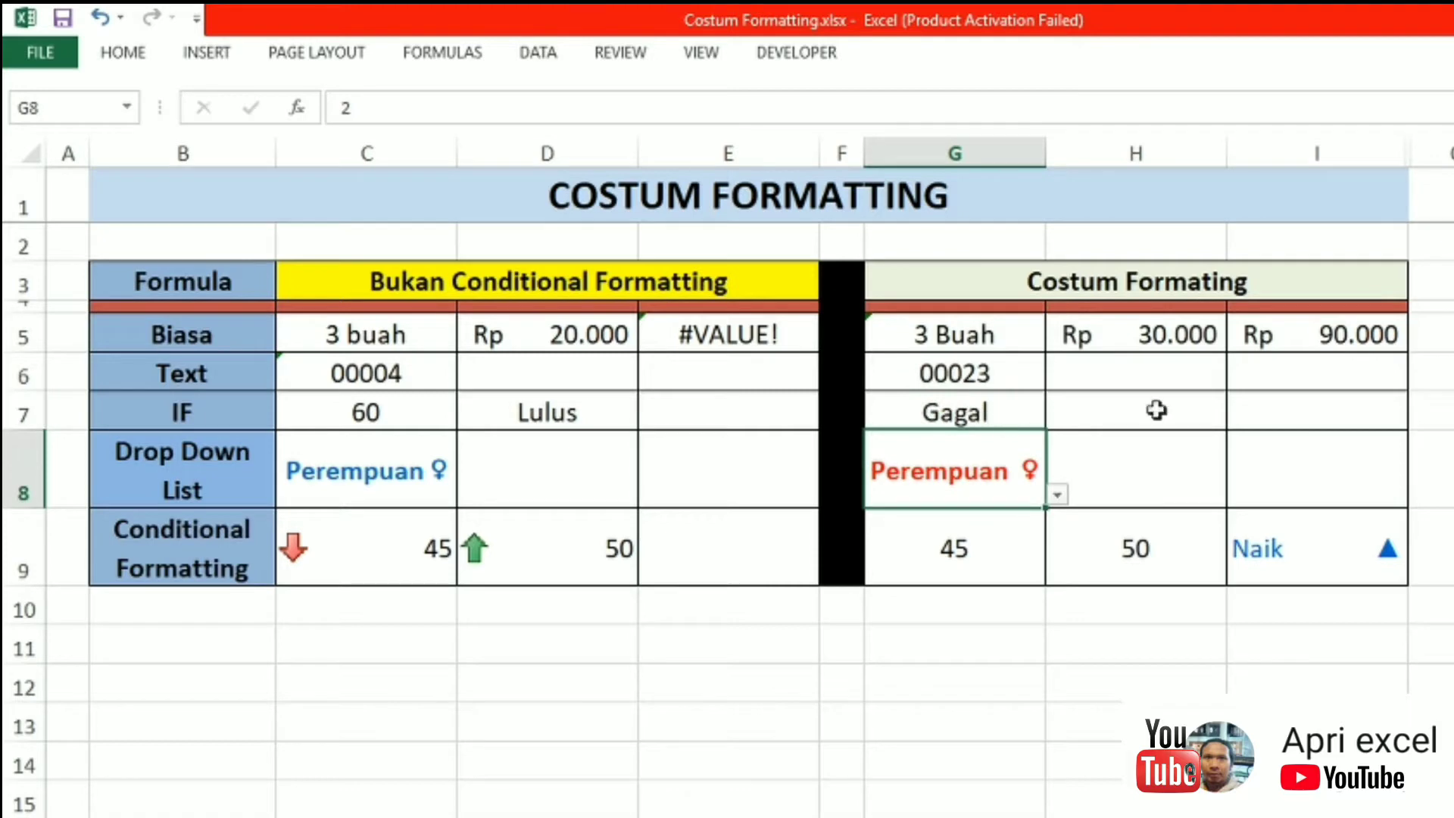
pyautogui.click(992, 399)
pyautogui.write('51')
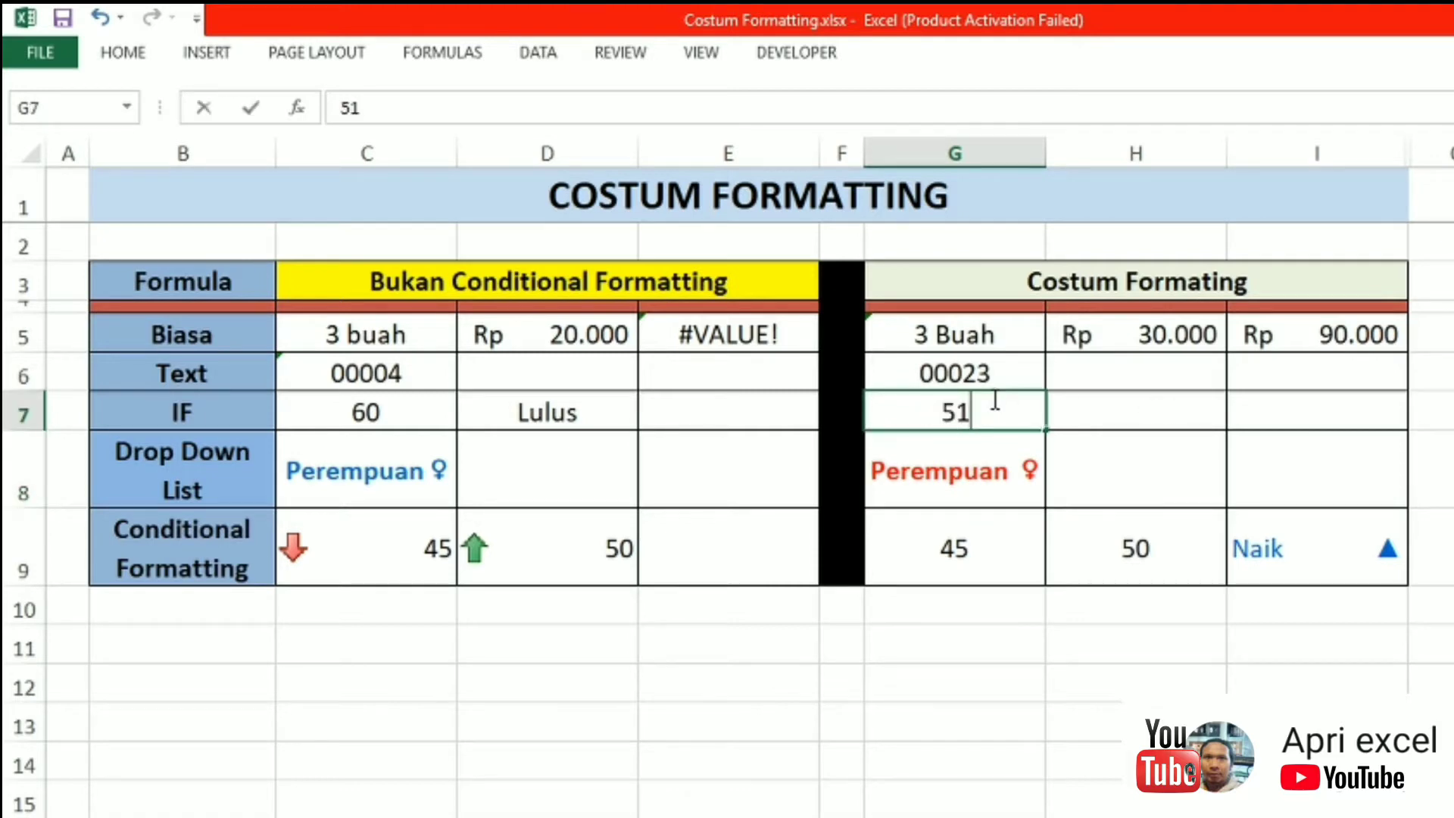
pyautogui.press('Return')
pyautogui.click(1009, 417)
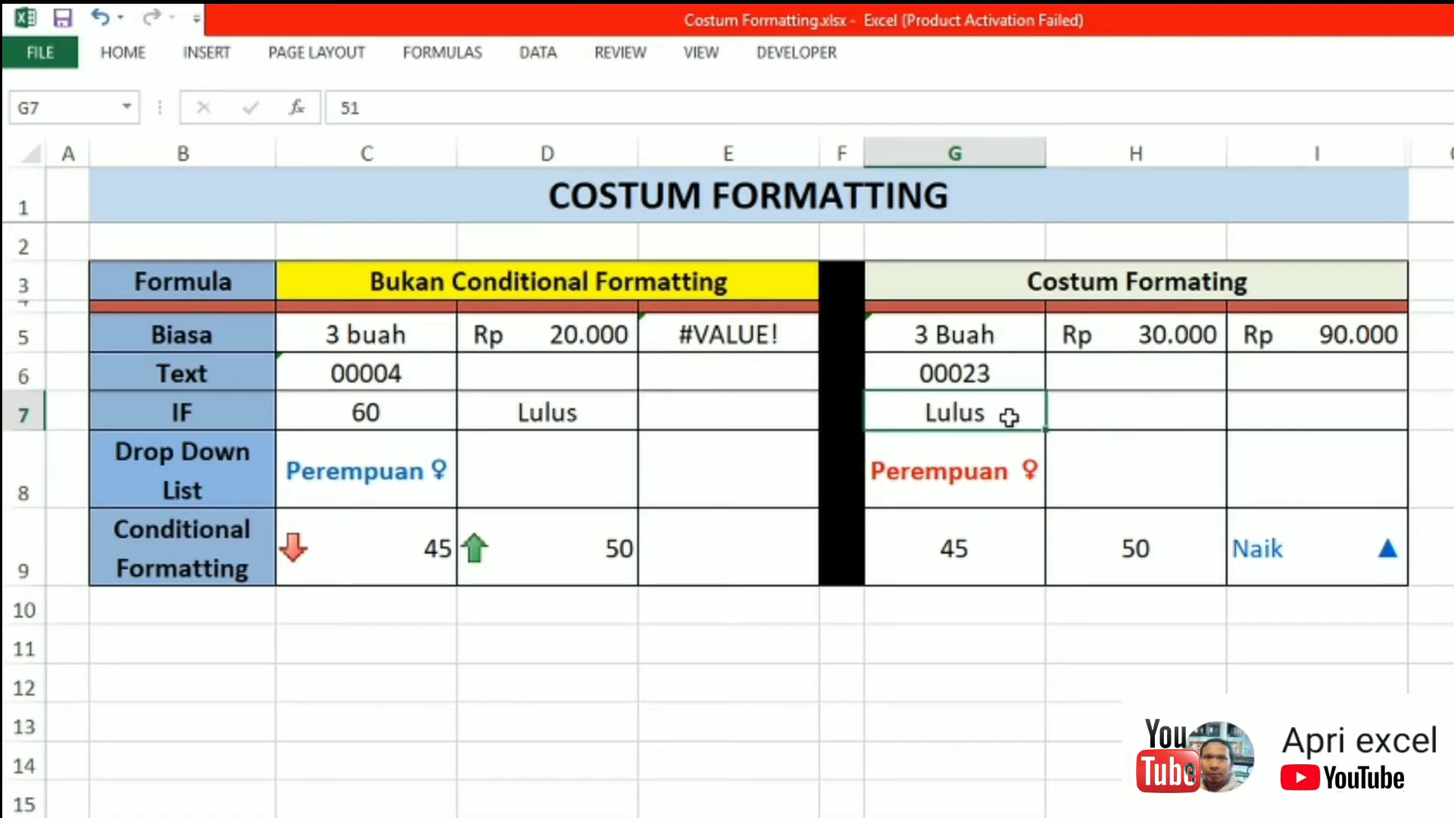
pyautogui.write('49')
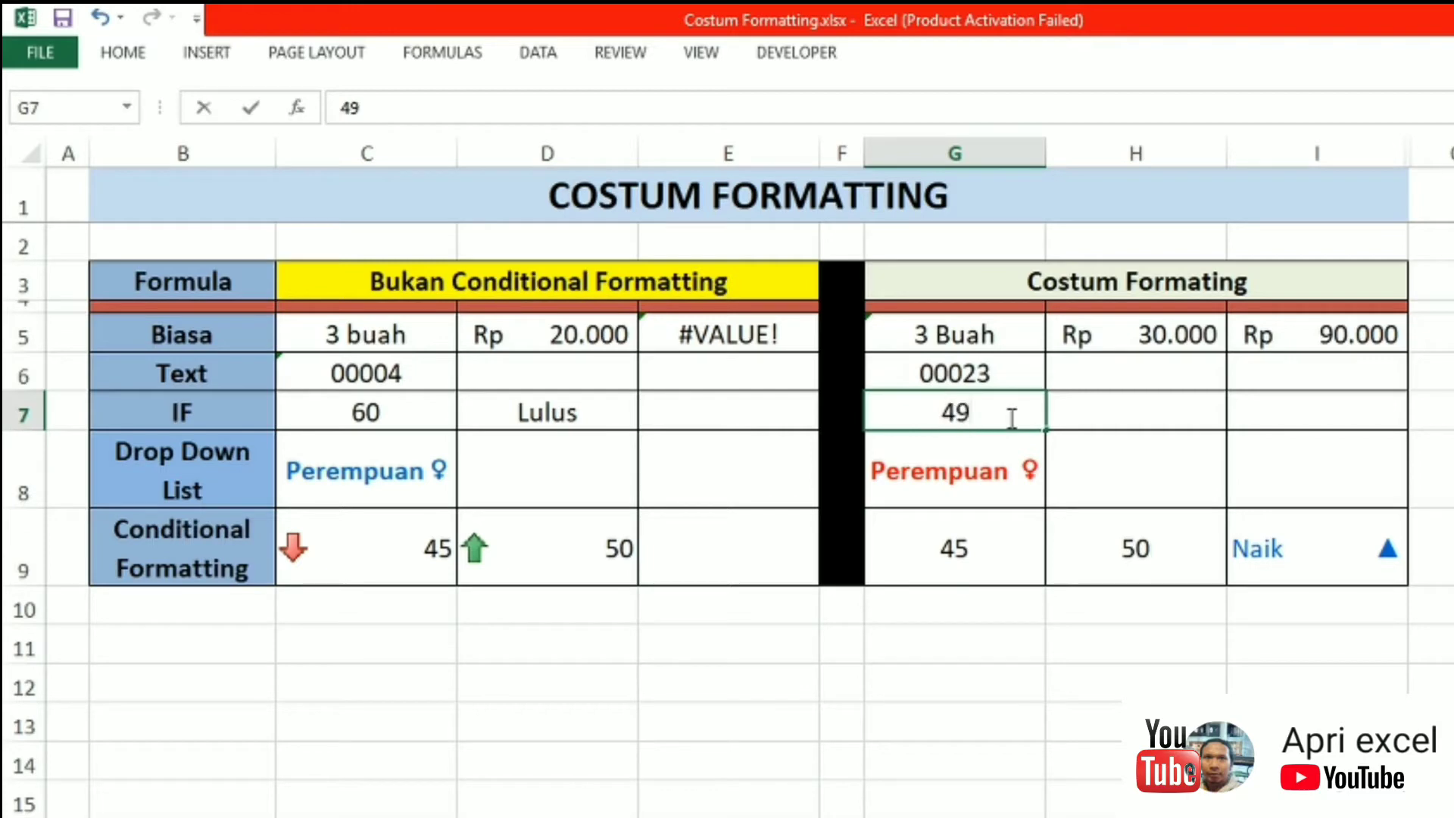
pyautogui.press('Return')
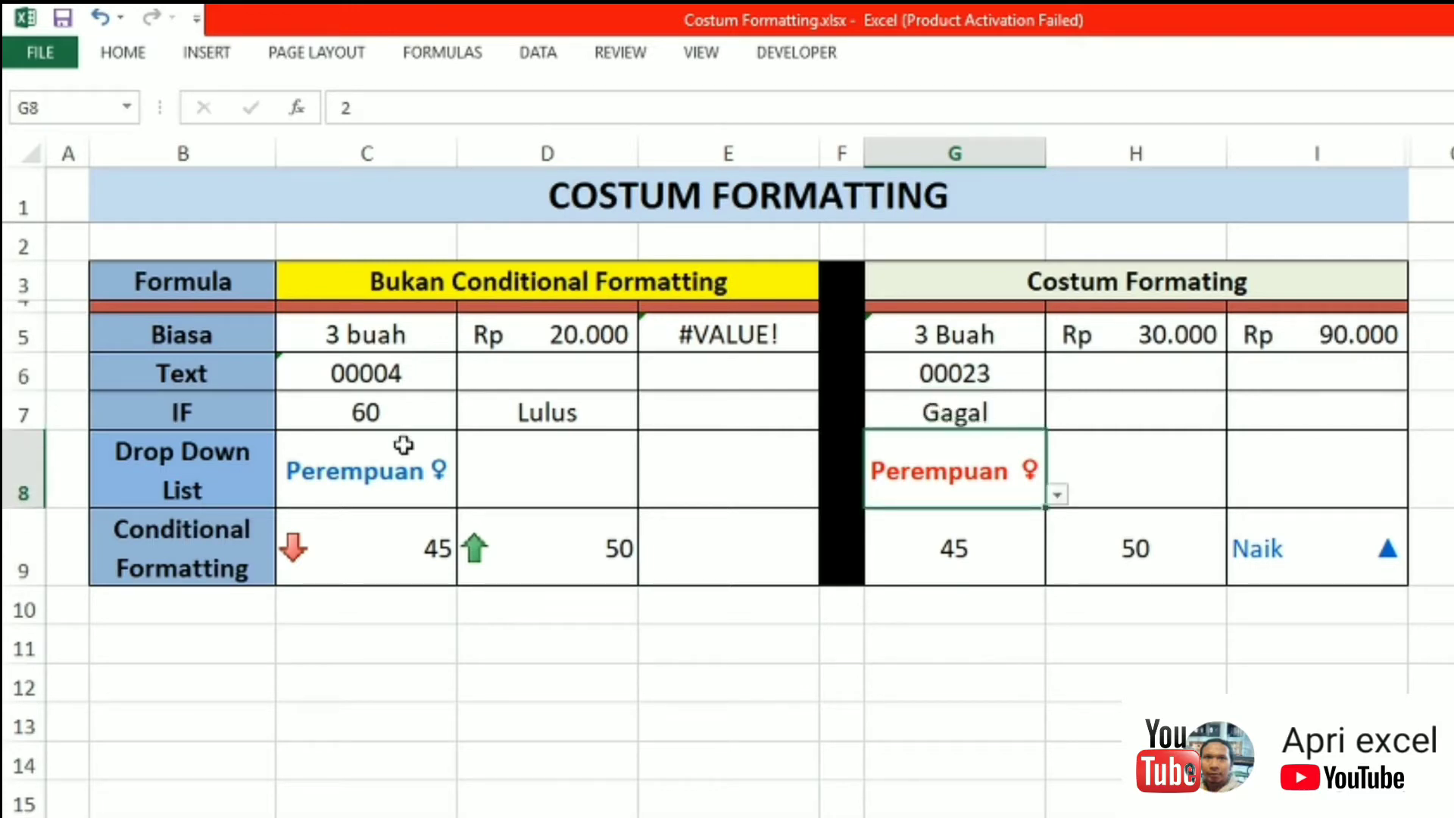
pyautogui.click(390, 419)
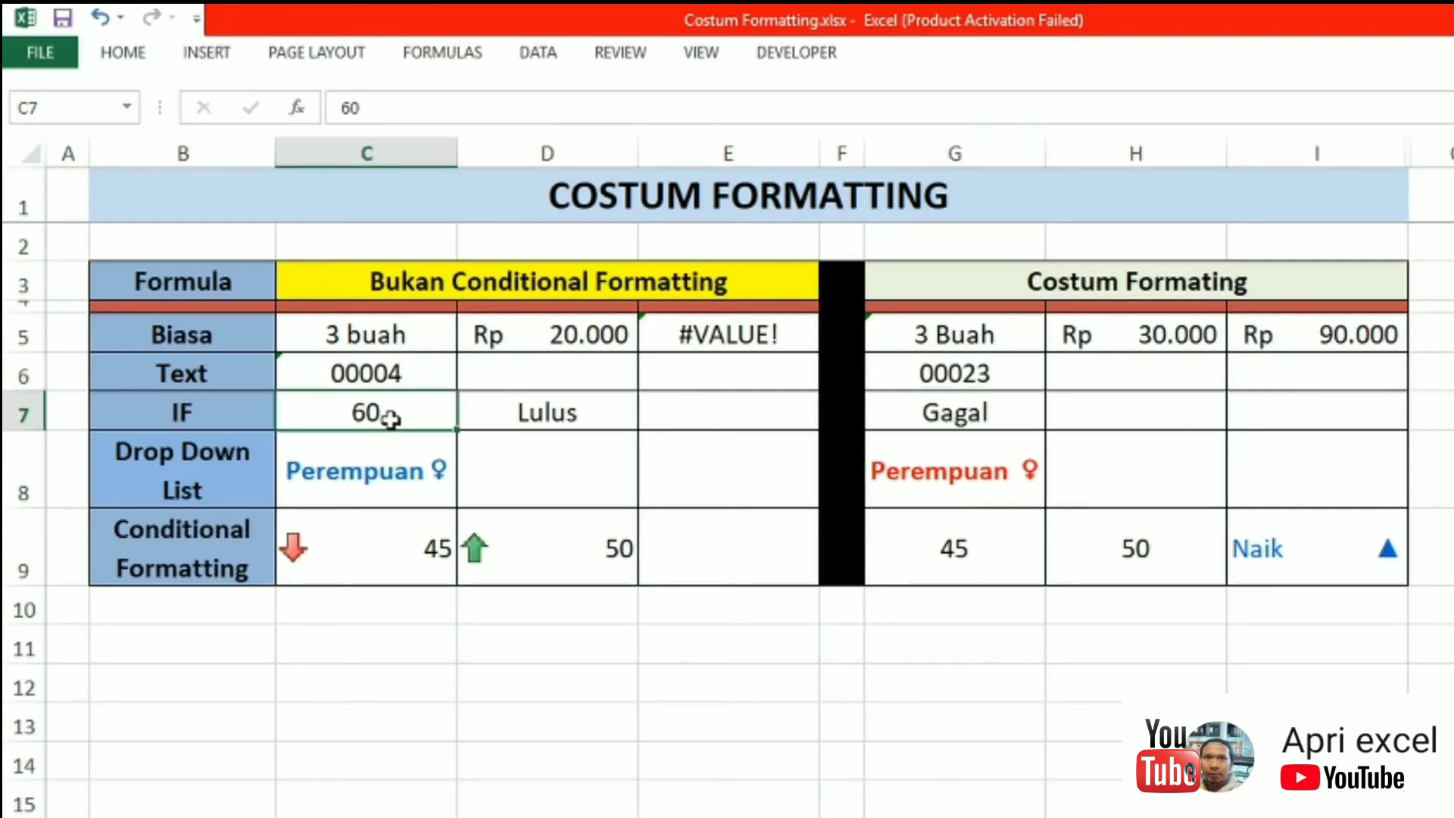
pyautogui.click(891, 421)
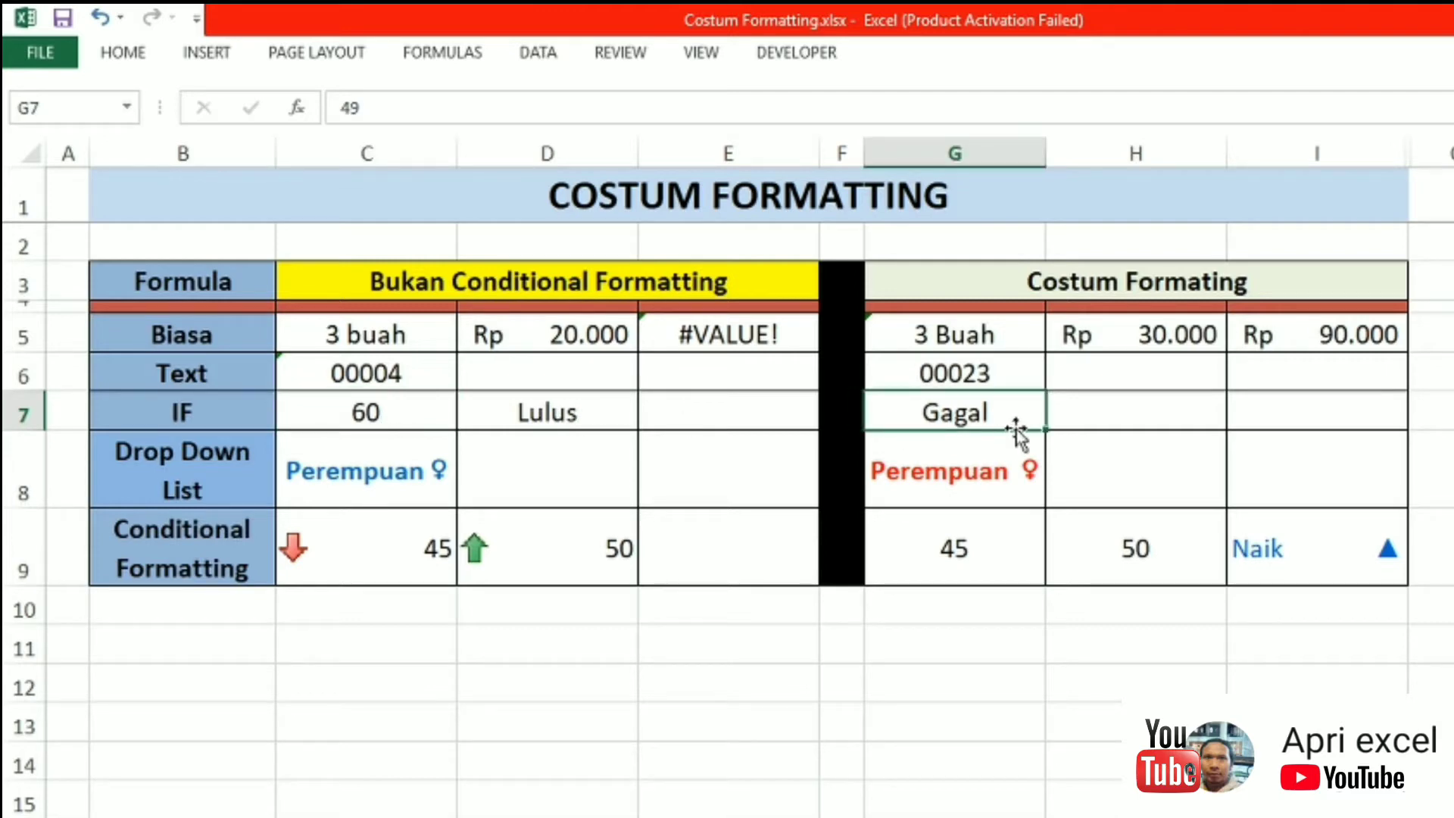
# Step: Try C8's gender dropdown, switching to Laki Laki ♂ and back to Perempuan ♀
pyautogui.click(216, 490)
pyautogui.click(400, 491)
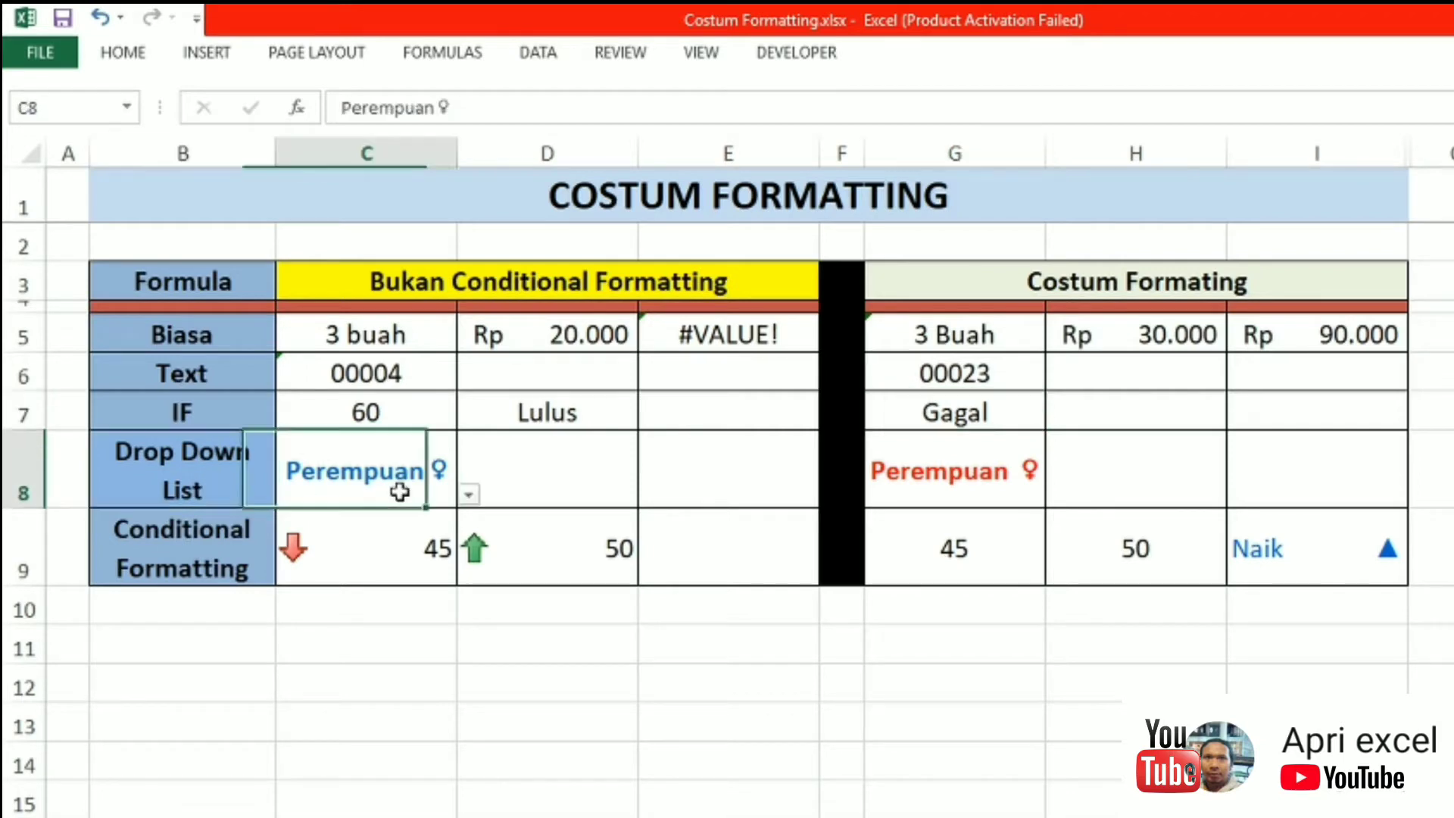
pyautogui.click(469, 494)
pyautogui.click(442, 513)
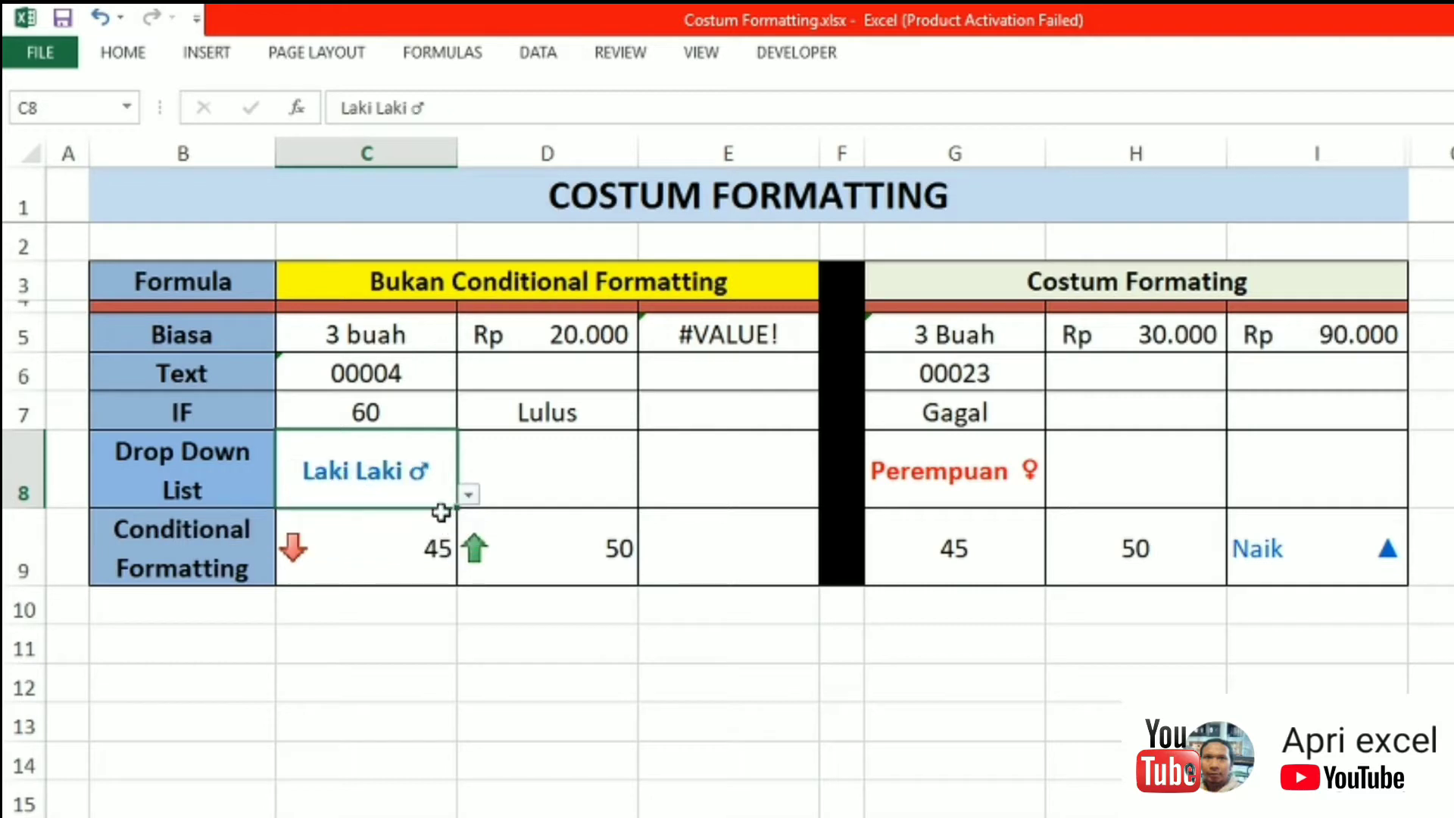
pyautogui.click(469, 495)
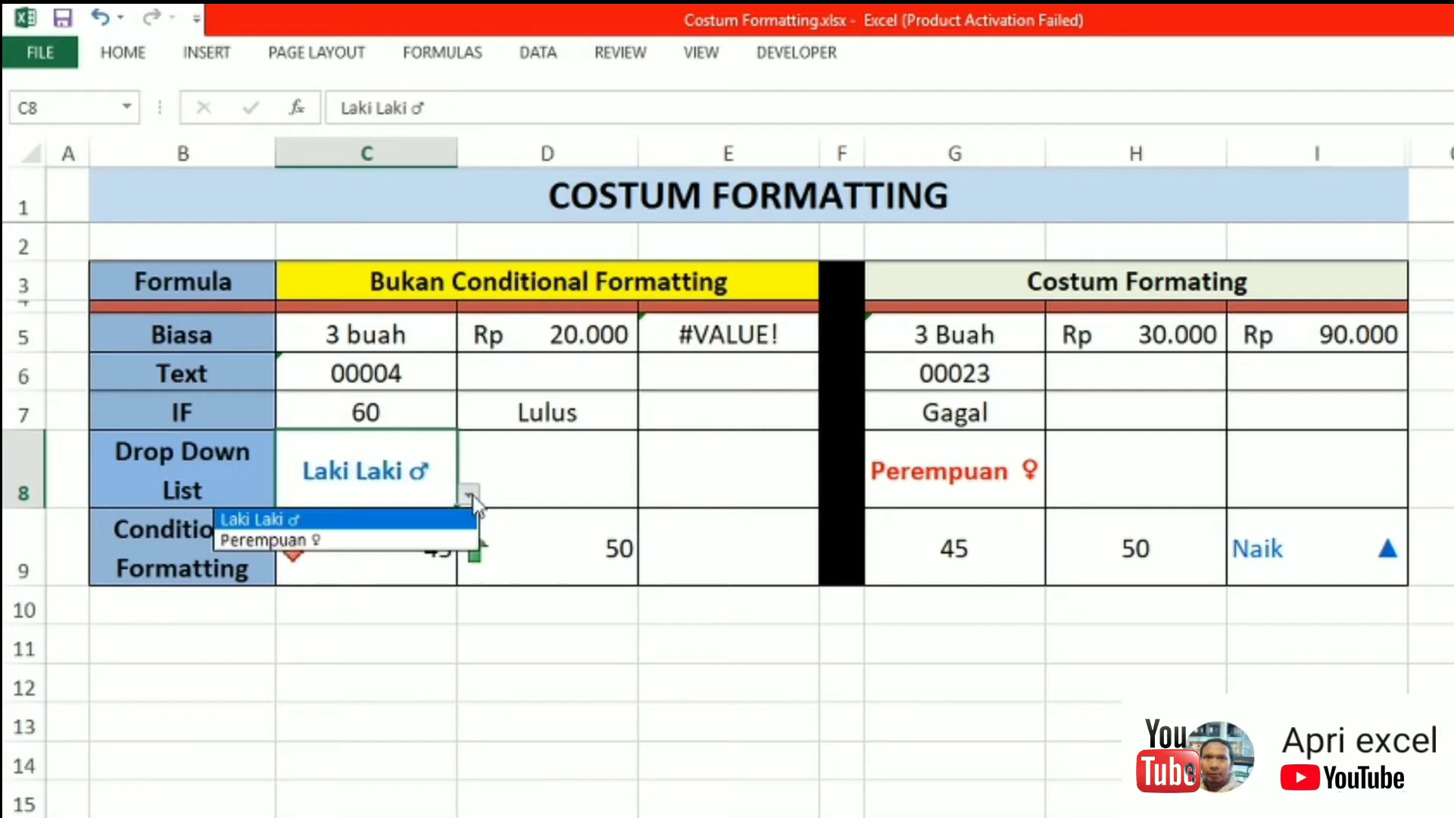
pyautogui.click(397, 542)
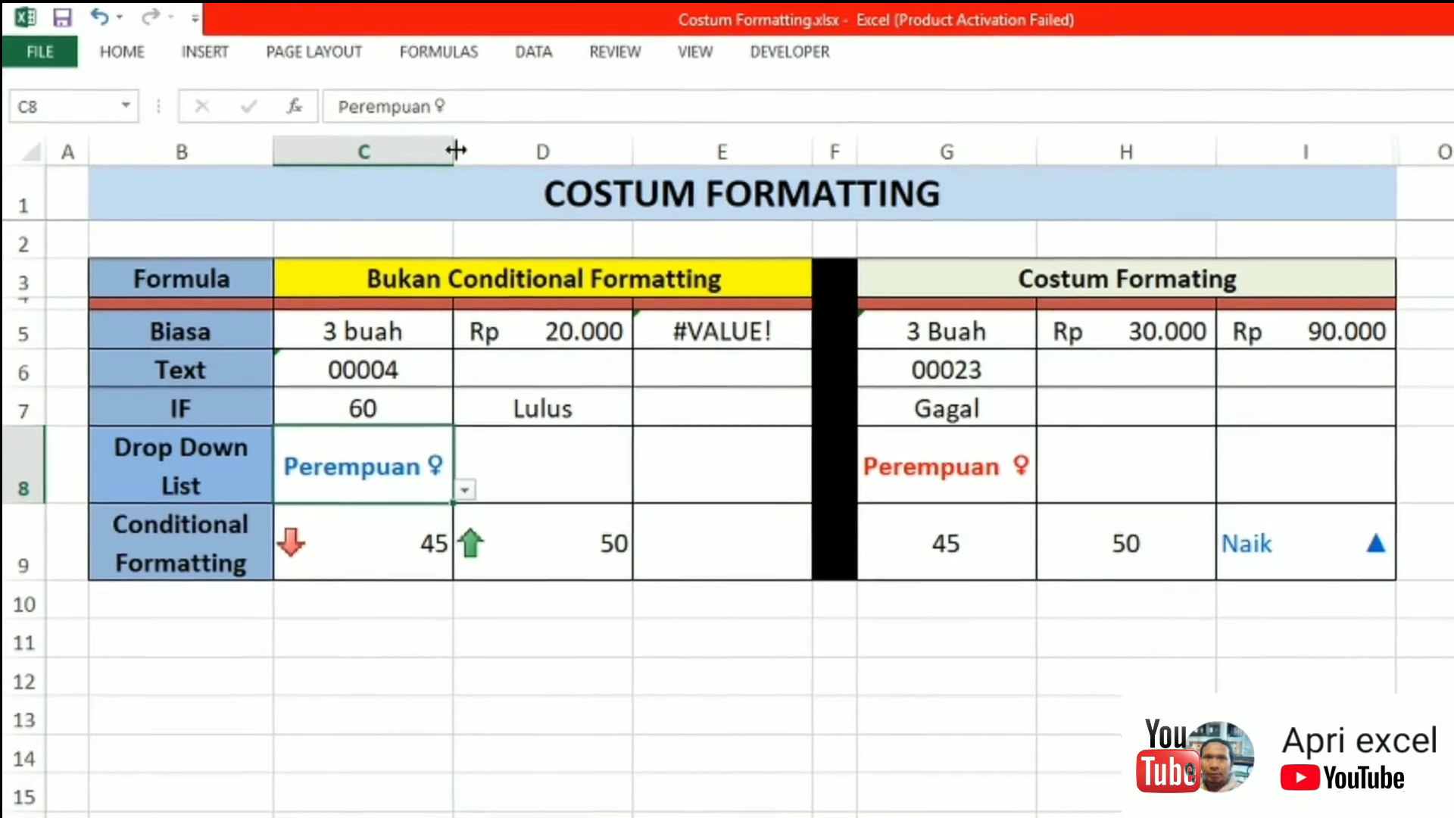
# Step: Widen column C, set C8 to Laki Laki ♂, and widen column G
pyautogui.moveTo(459, 152); pyautogui.dragTo(587, 152)
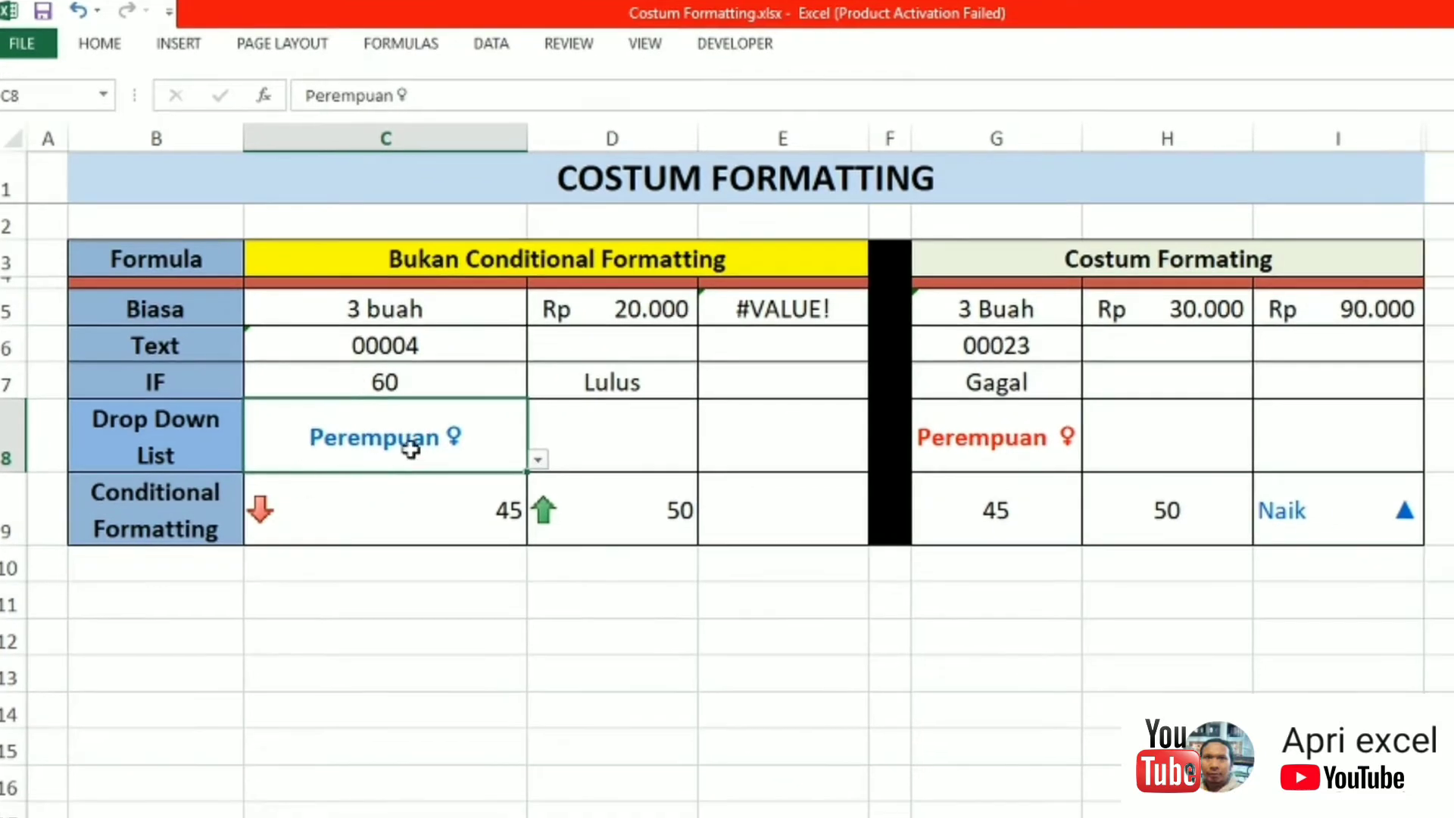
pyautogui.click(558, 467)
pyautogui.click(447, 492)
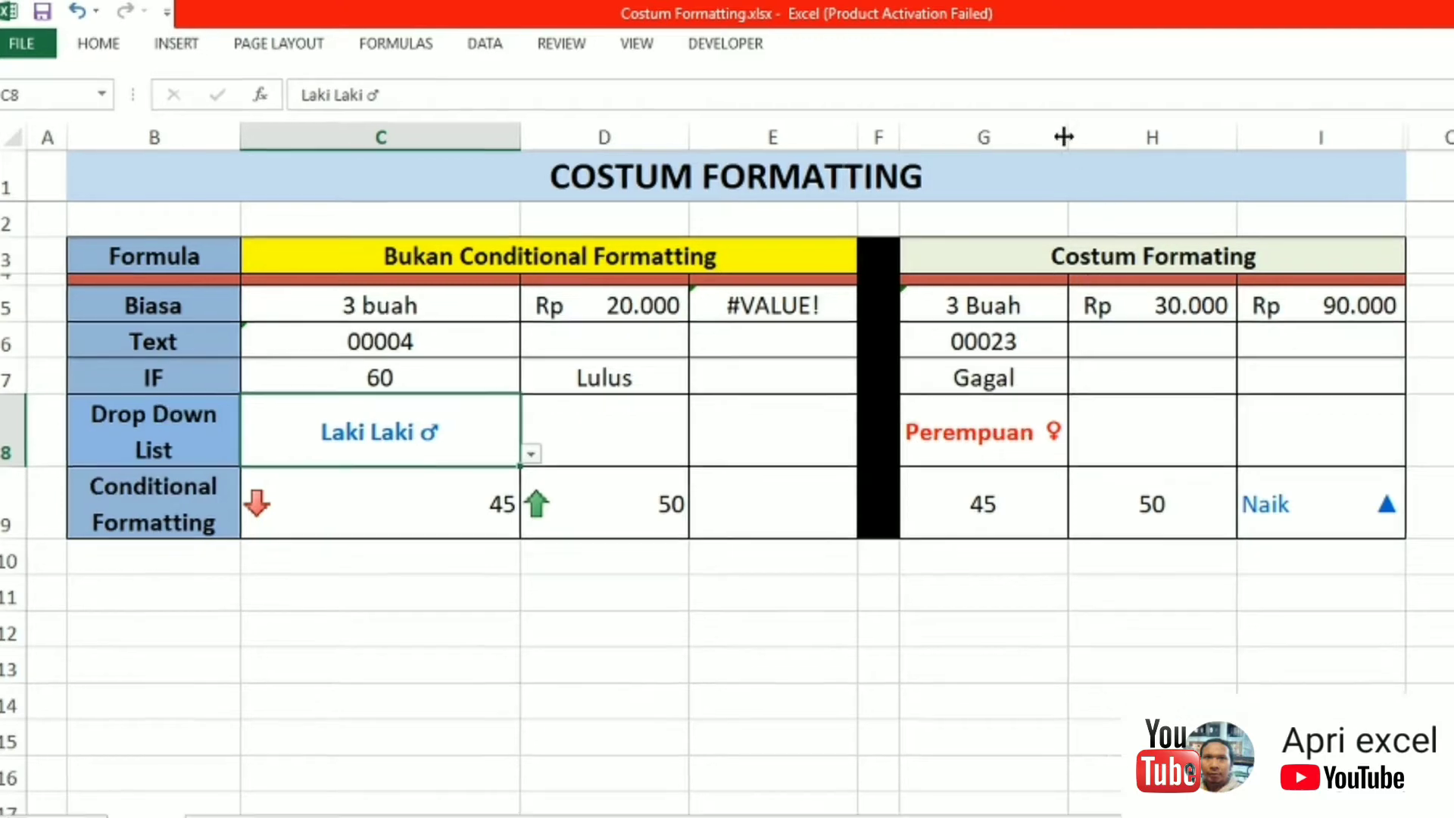
pyautogui.moveTo(1082, 138); pyautogui.dragTo(1182, 138)
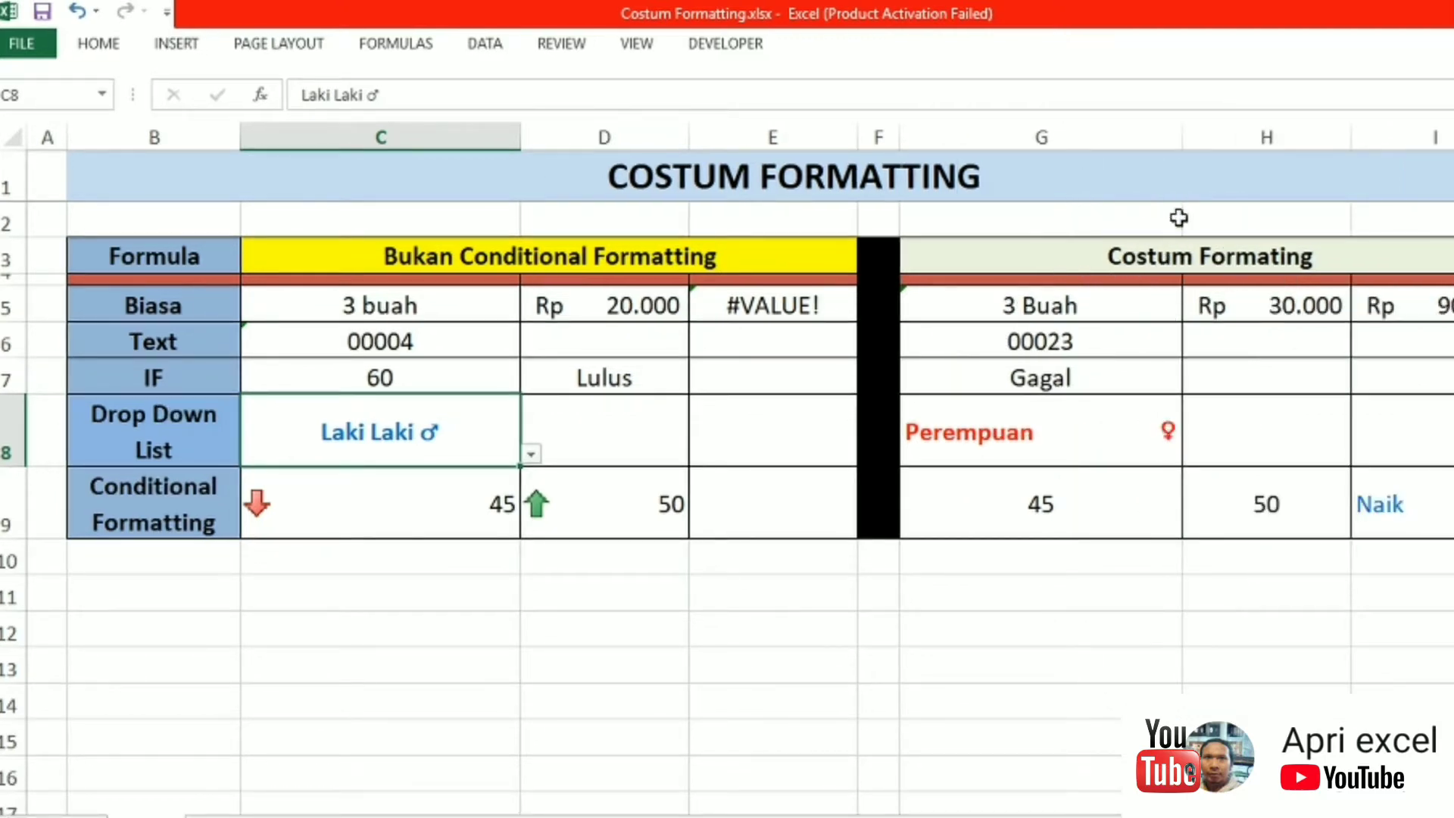
pyautogui.moveTo(1184, 130); pyautogui.dragTo(1116, 133)
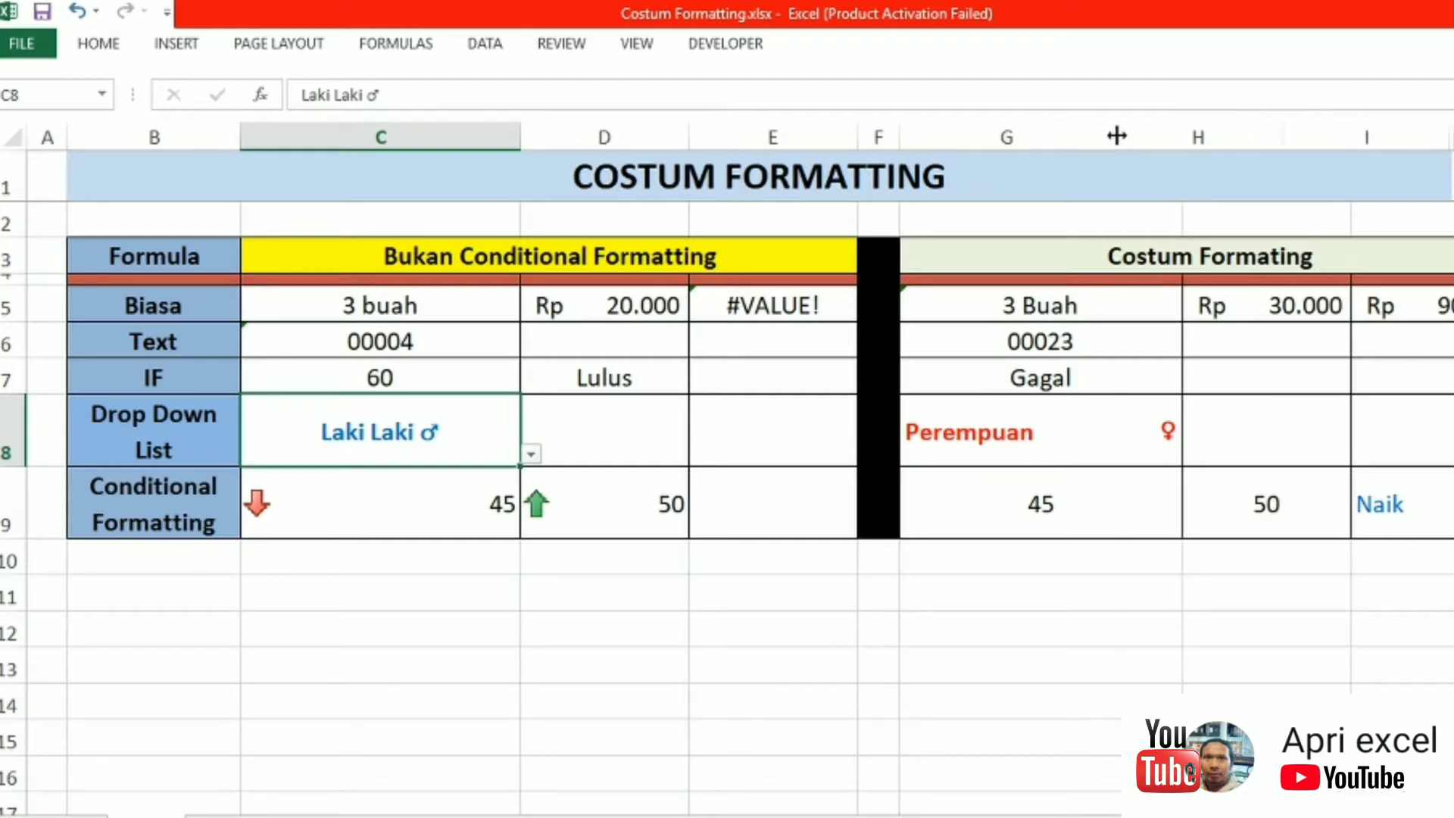
# Step: Toggle G8's dropdown between Laki laki ♂ and Perempuan ♀, leaving it on Perempuan ♀
pyautogui.click(1060, 424)
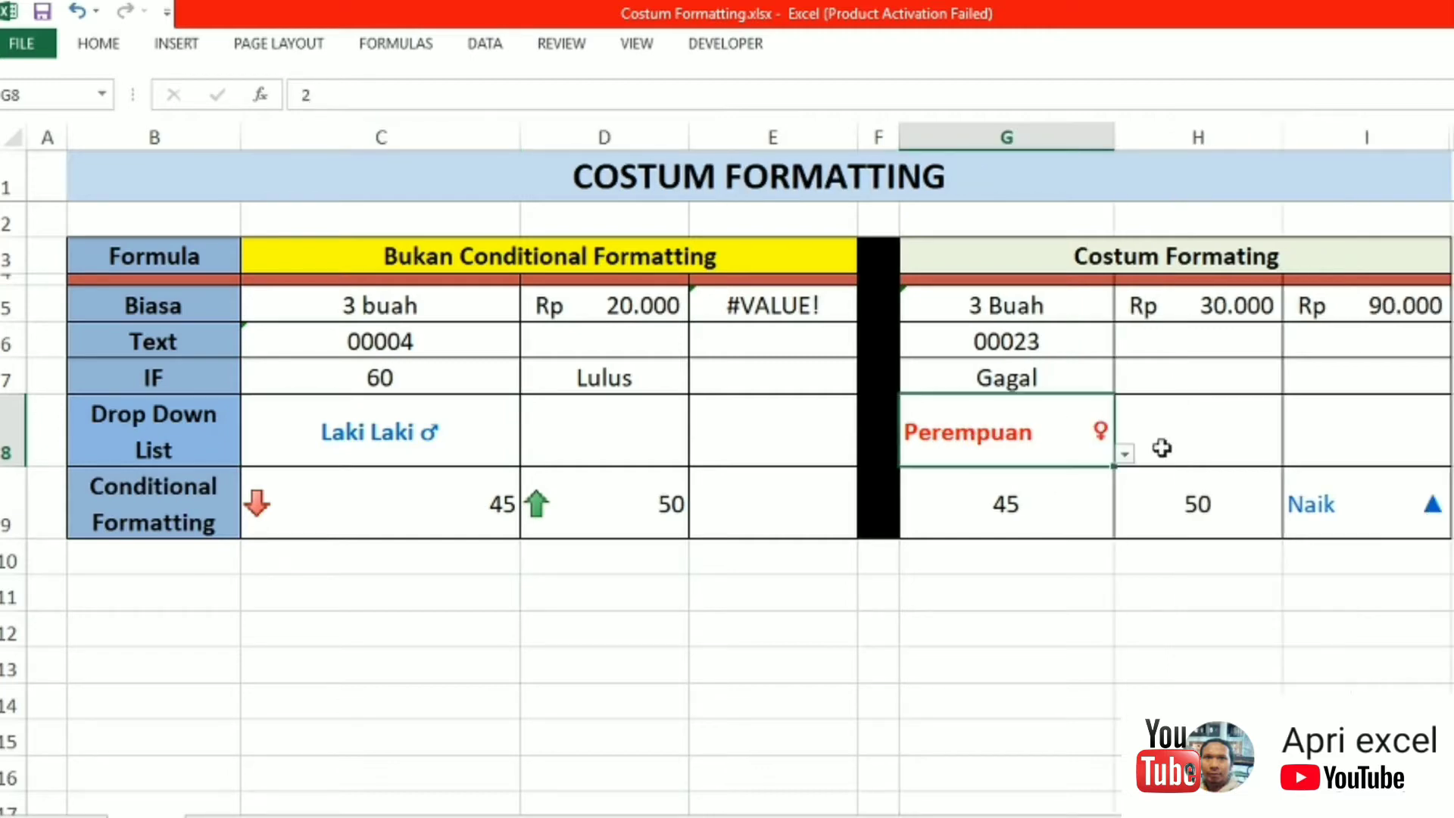
pyautogui.click(1125, 454)
pyautogui.click(1102, 477)
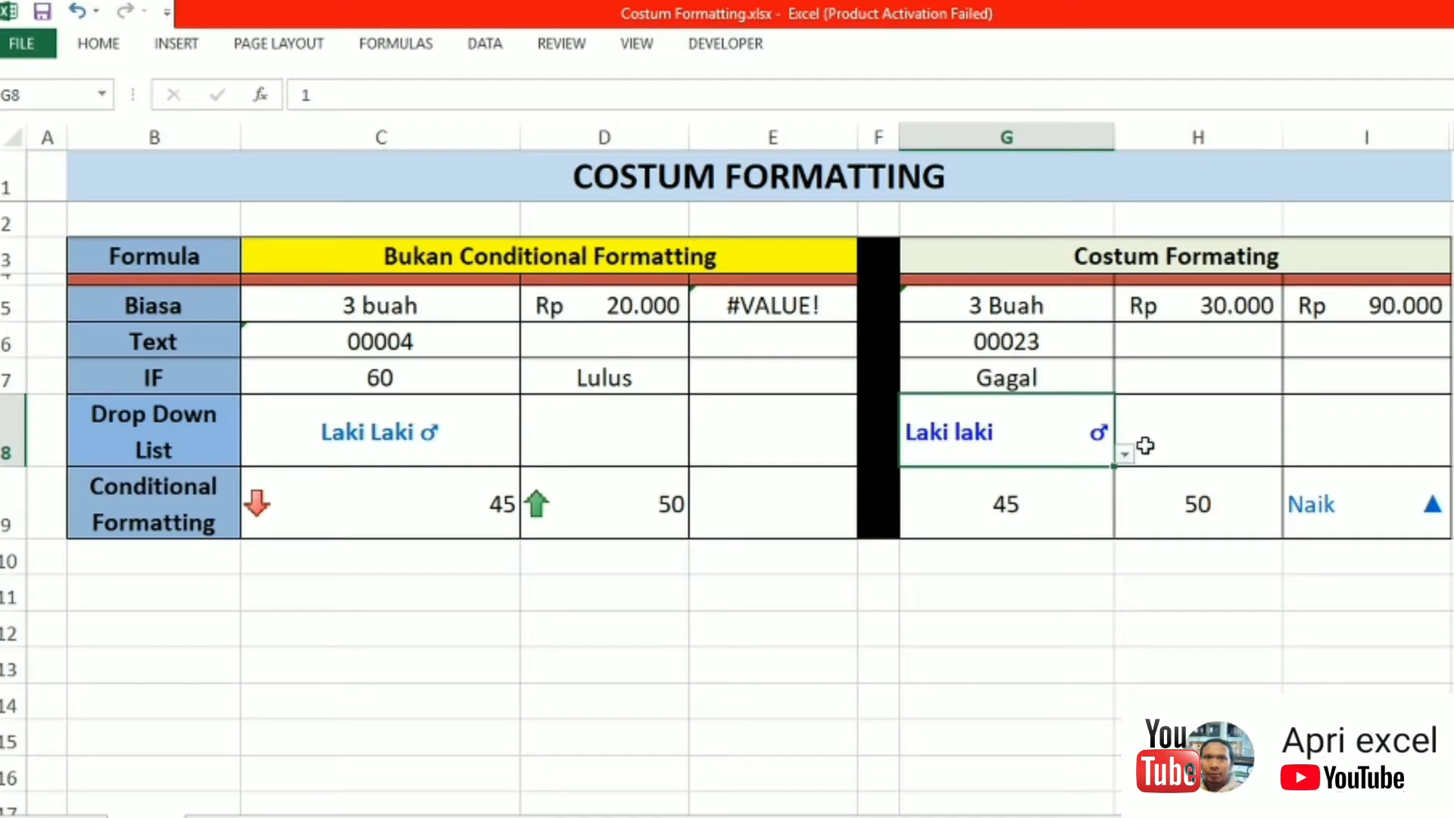
pyautogui.click(1125, 454)
pyautogui.click(1097, 496)
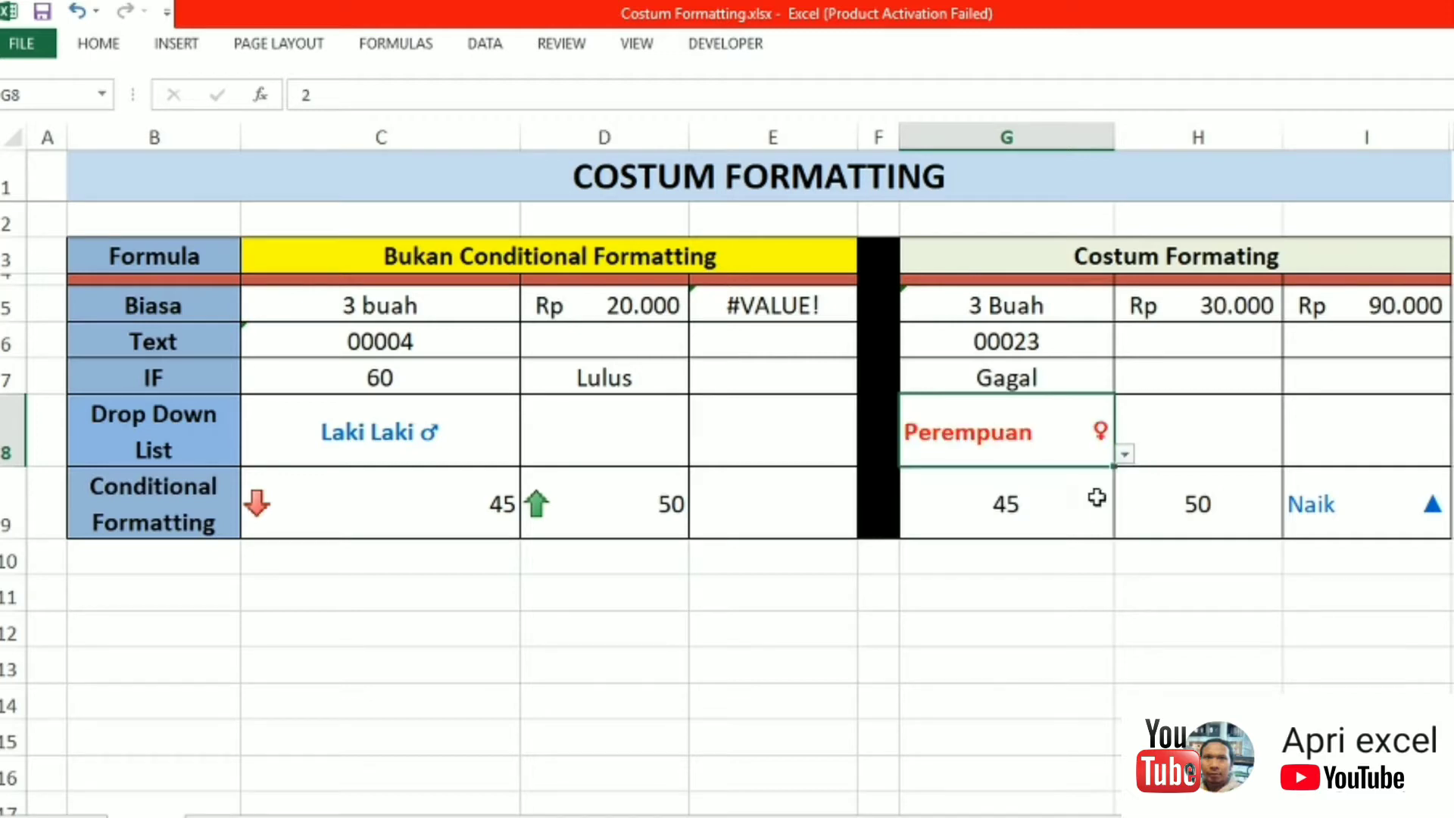
pyautogui.click(1126, 454)
pyautogui.click(1090, 476)
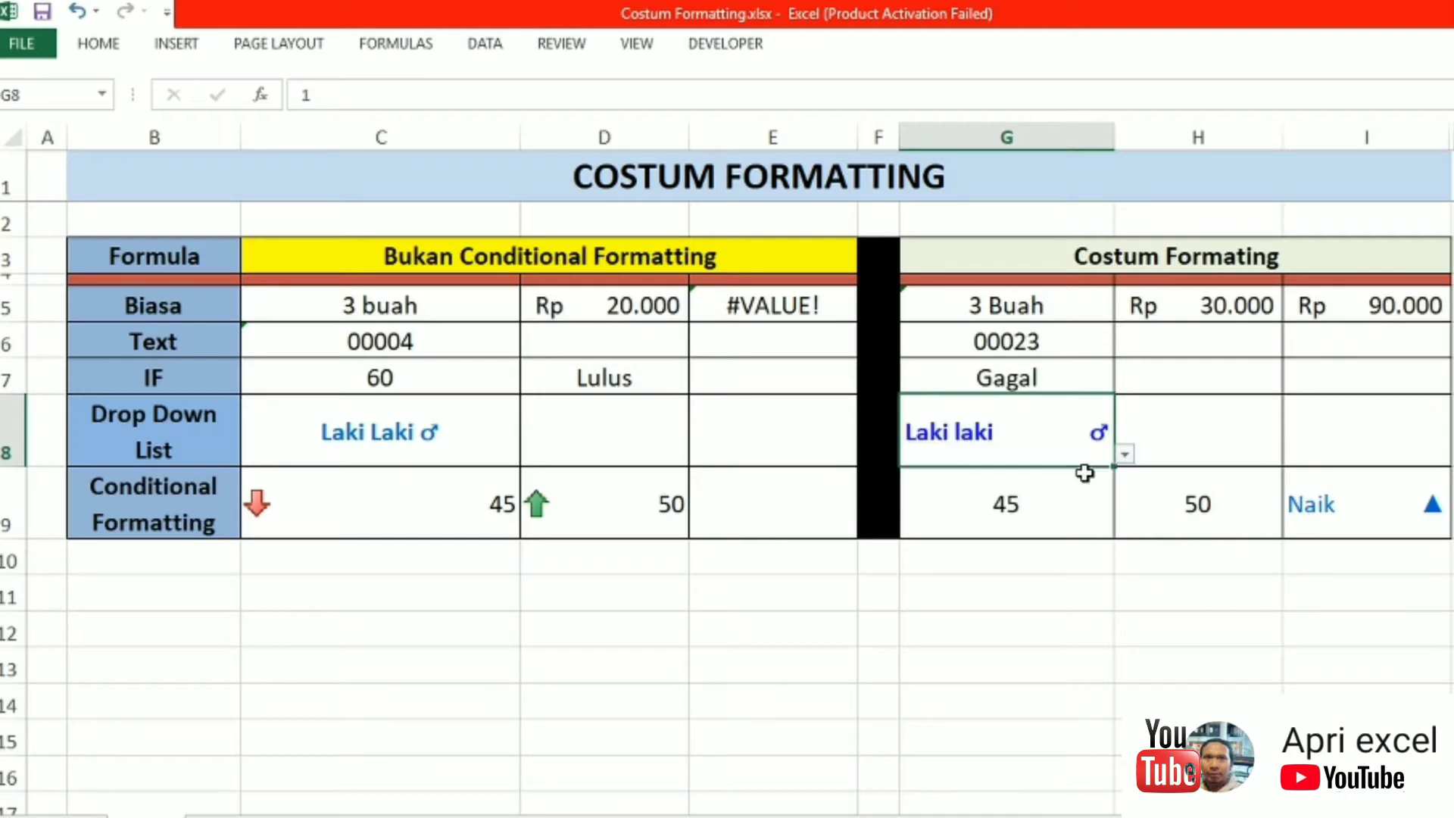
pyautogui.click(1125, 455)
pyautogui.click(1096, 498)
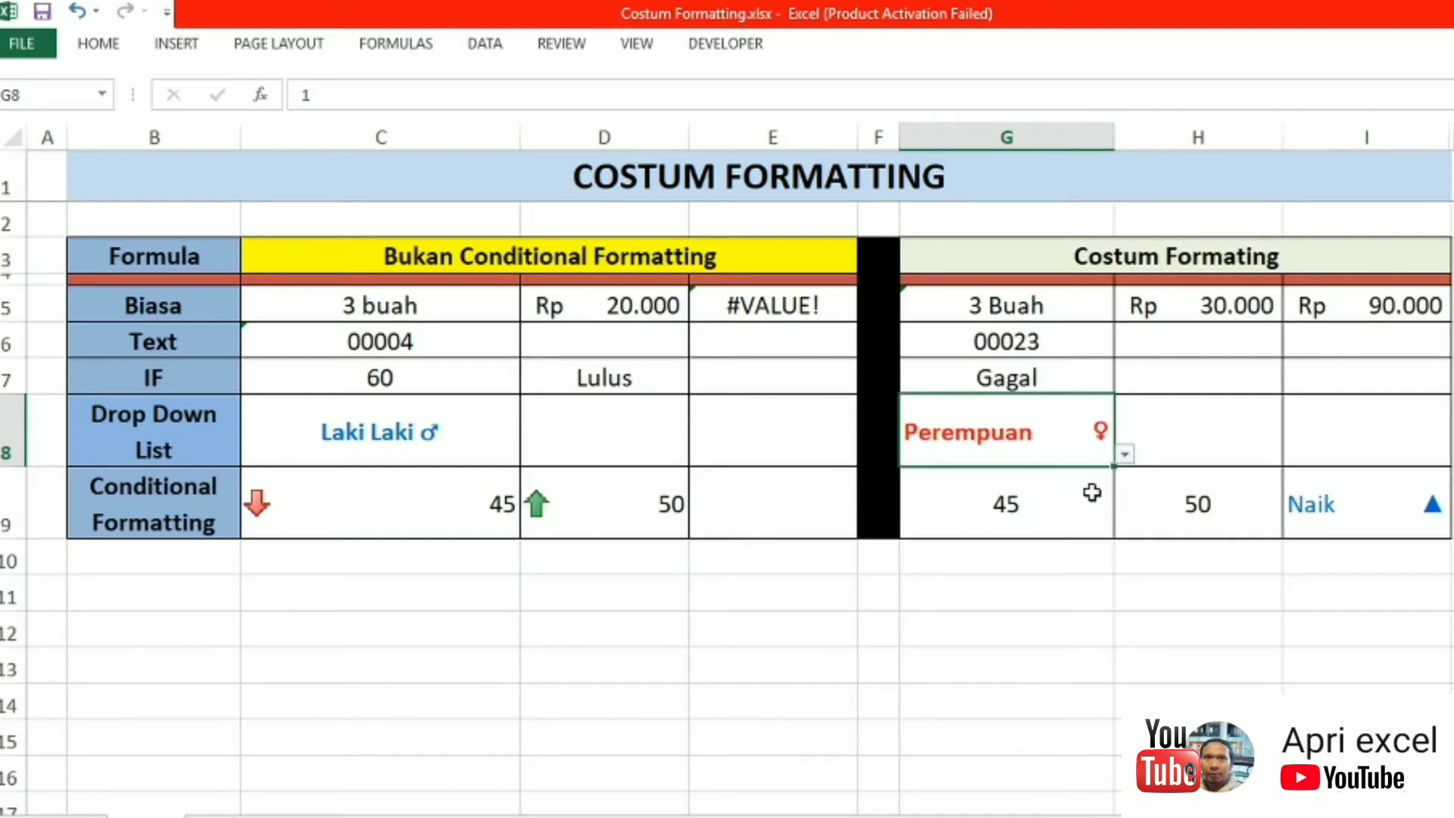
pyautogui.click(431, 495)
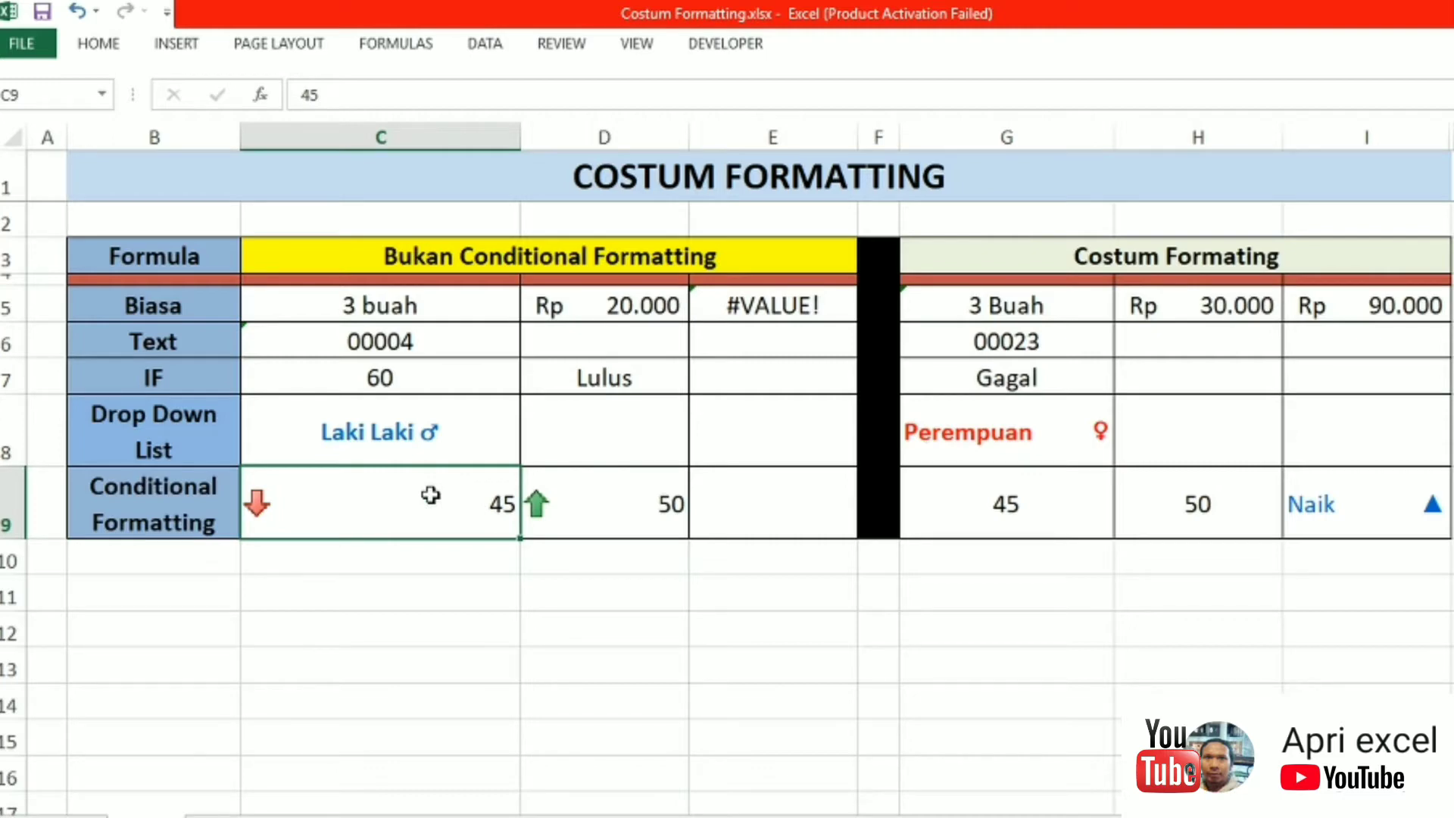
# Step: Enter 51 in both C9 and G9
pyautogui.click(348, 565)
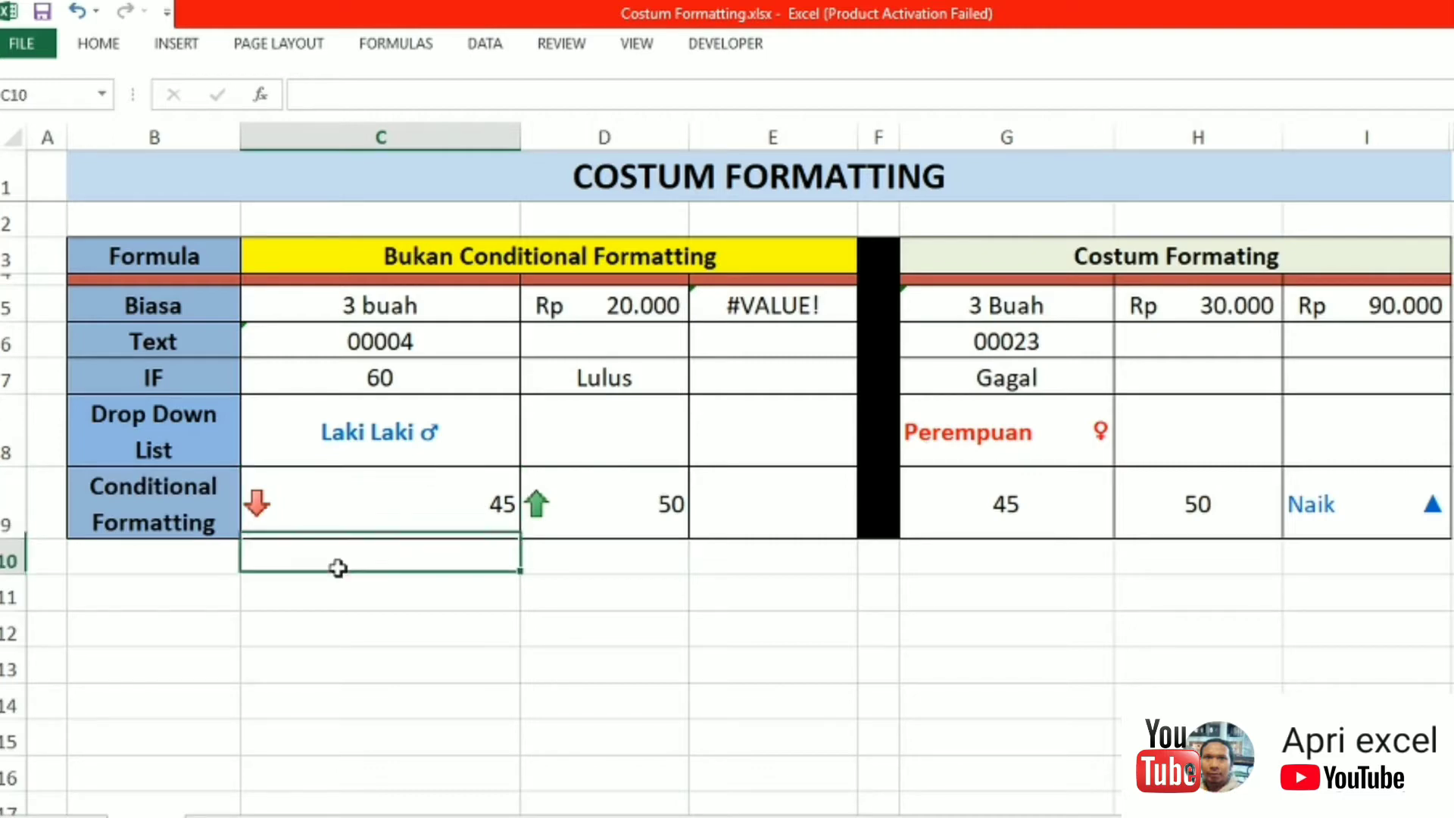
pyautogui.click(493, 504)
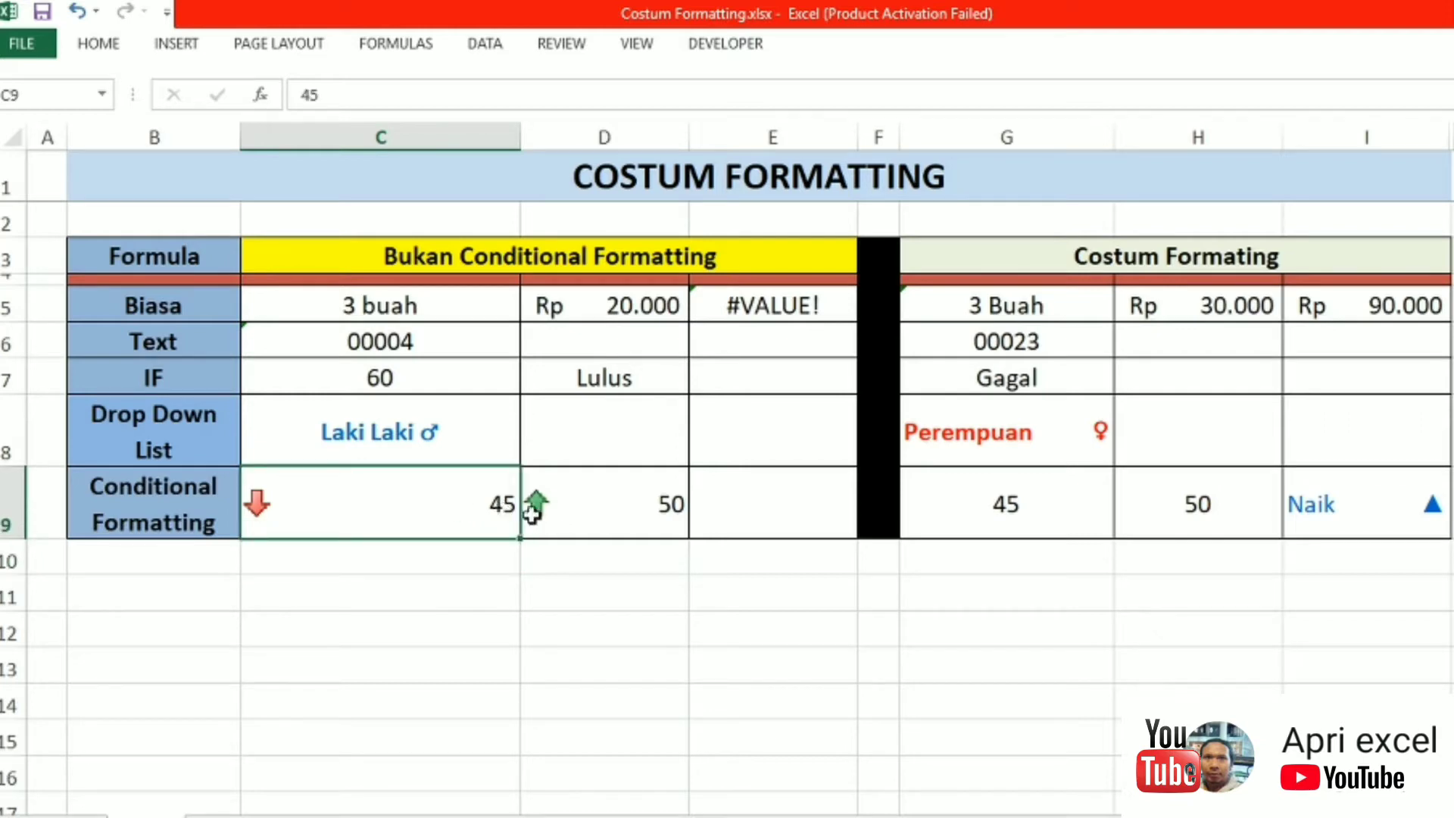
pyautogui.click(646, 521)
pyautogui.click(440, 514)
pyautogui.write('5')
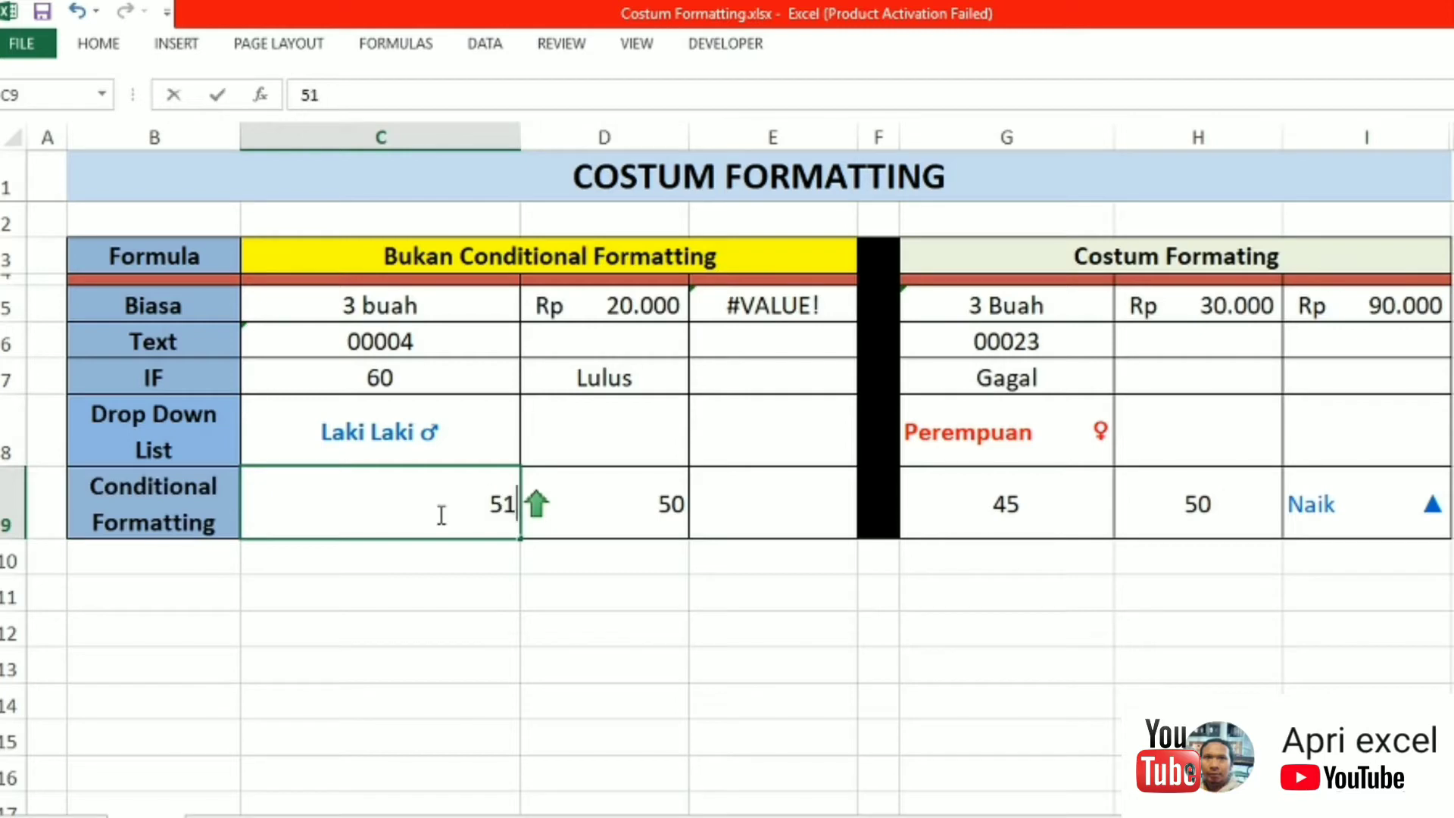
pyautogui.click(765, 602)
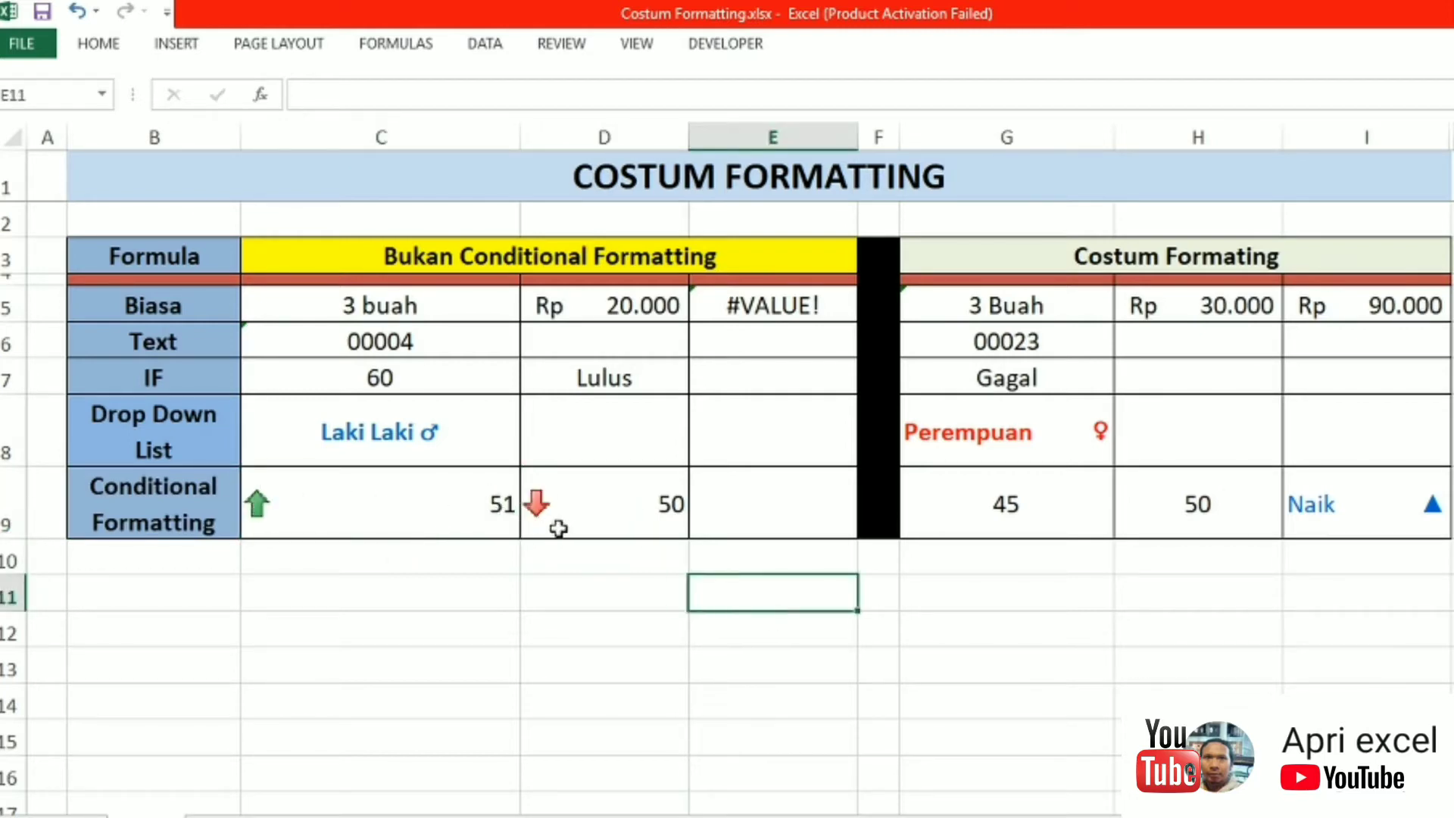
pyautogui.click(1075, 509)
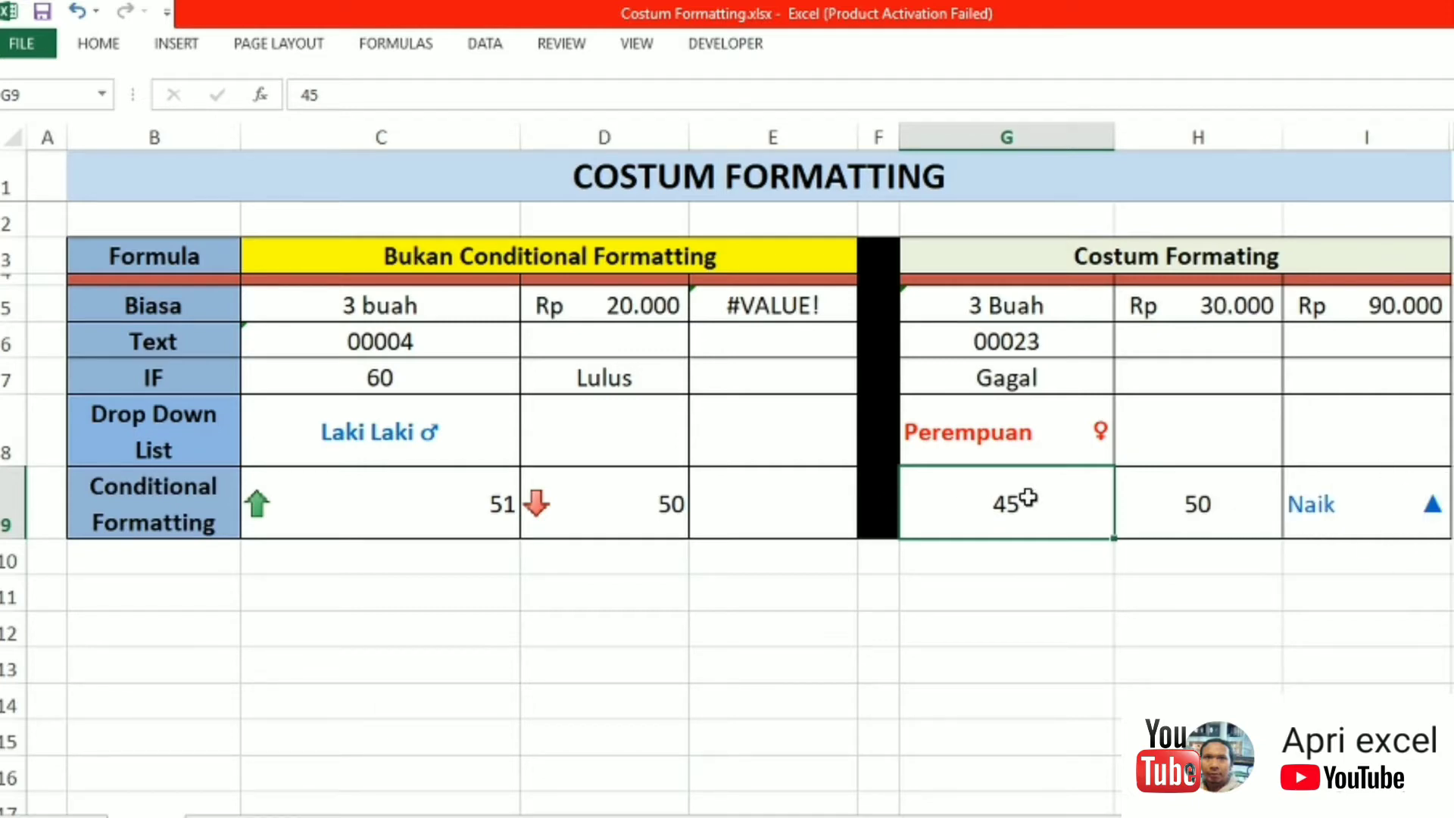
pyautogui.write('51')
pyautogui.press('Return')
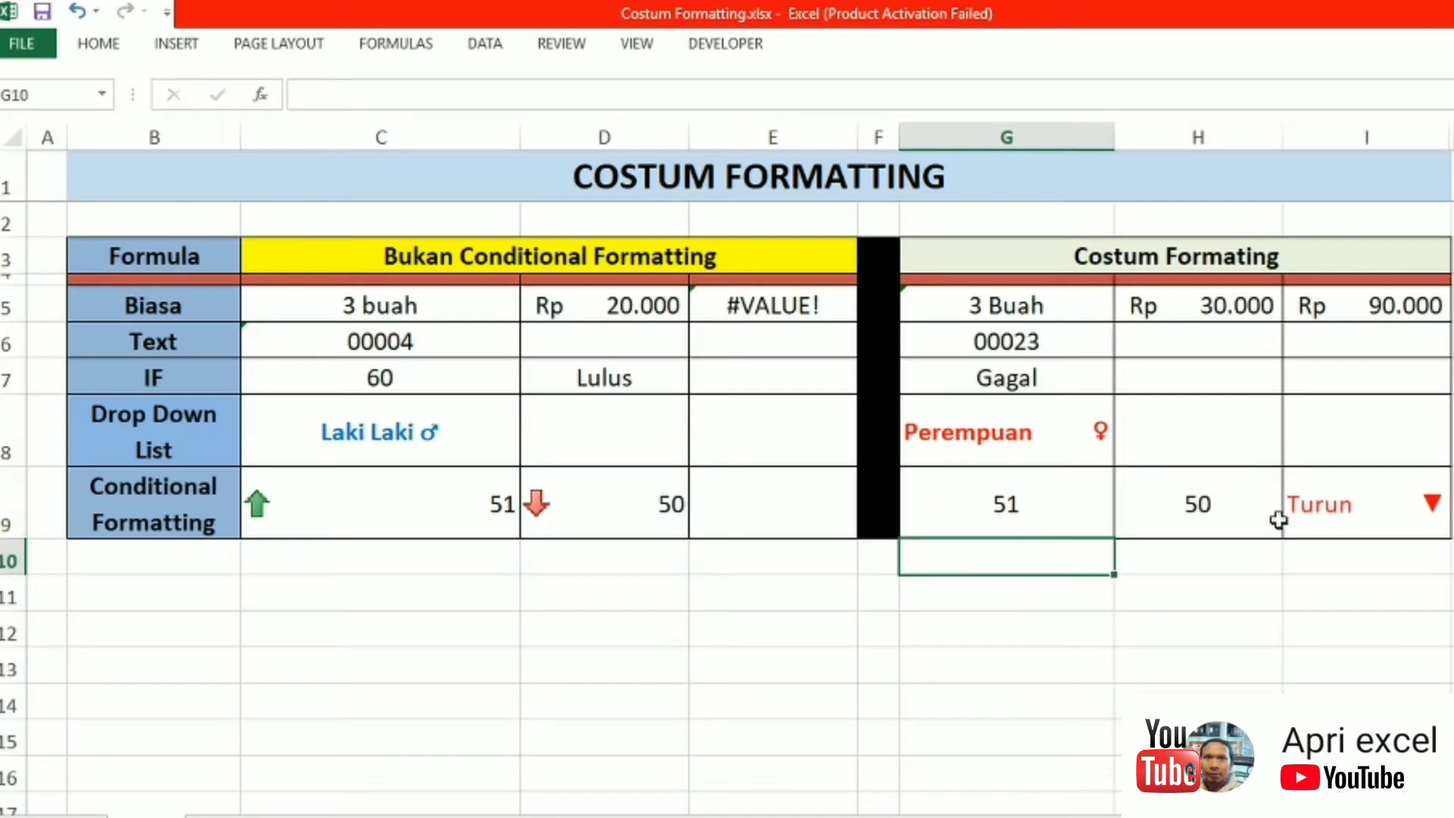
# Step: Set H9 to 80 (after trying 25) and D9 to 80, so I9 shows blue Naik ▲
pyautogui.click(1223, 504)
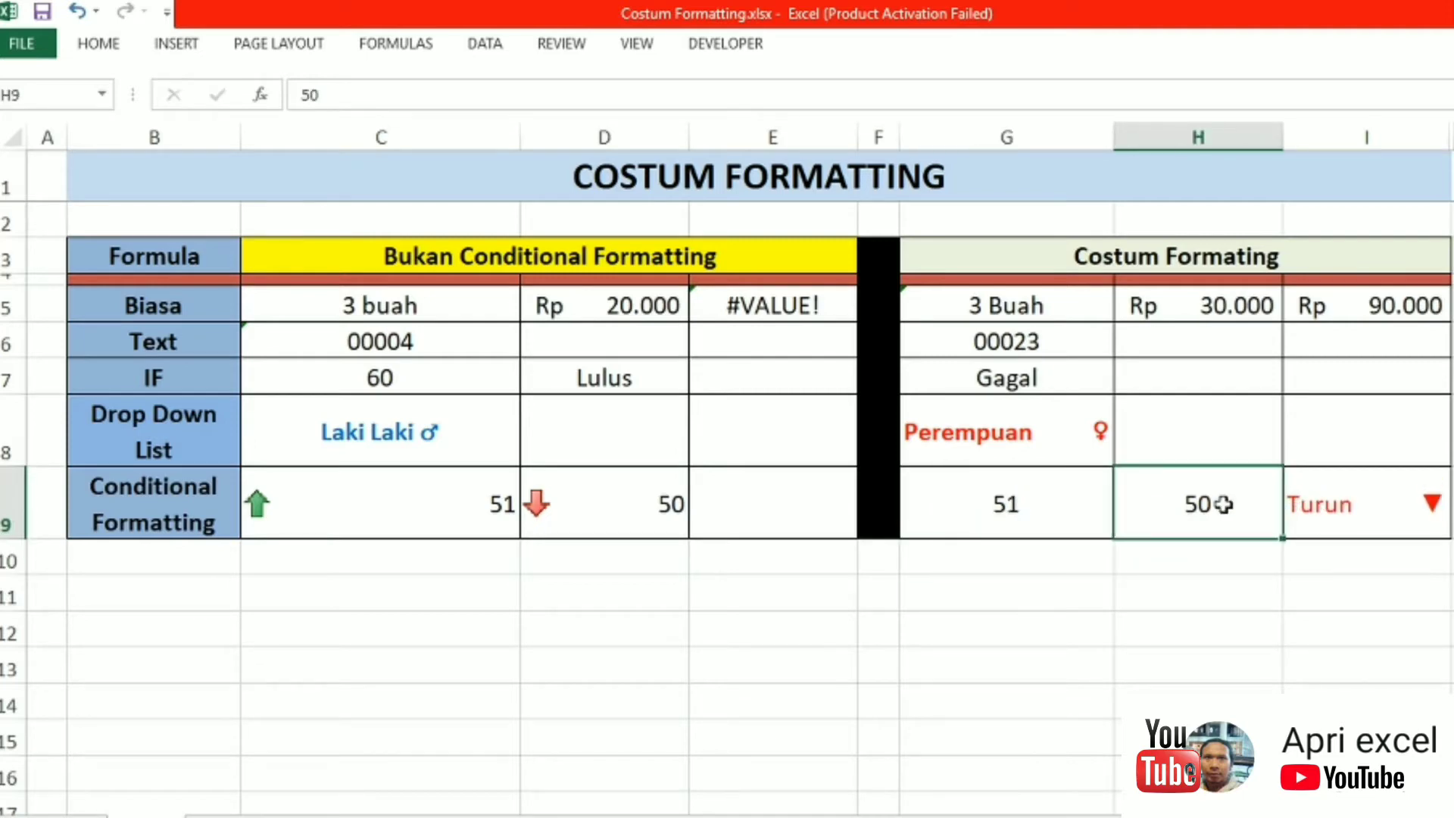
pyautogui.write('25')
pyautogui.press('Return')
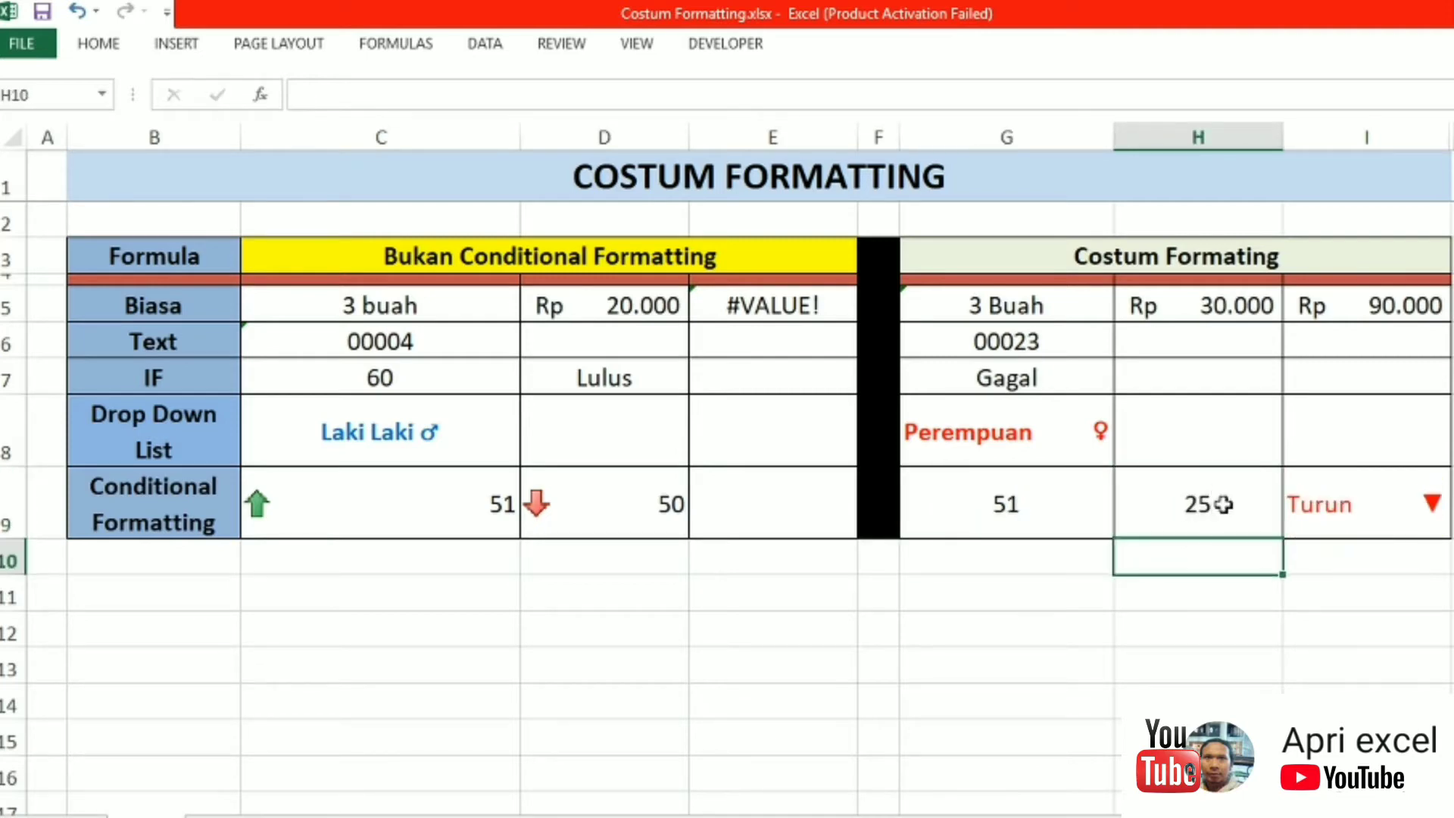
pyautogui.click(1007, 504)
pyautogui.click(1209, 503)
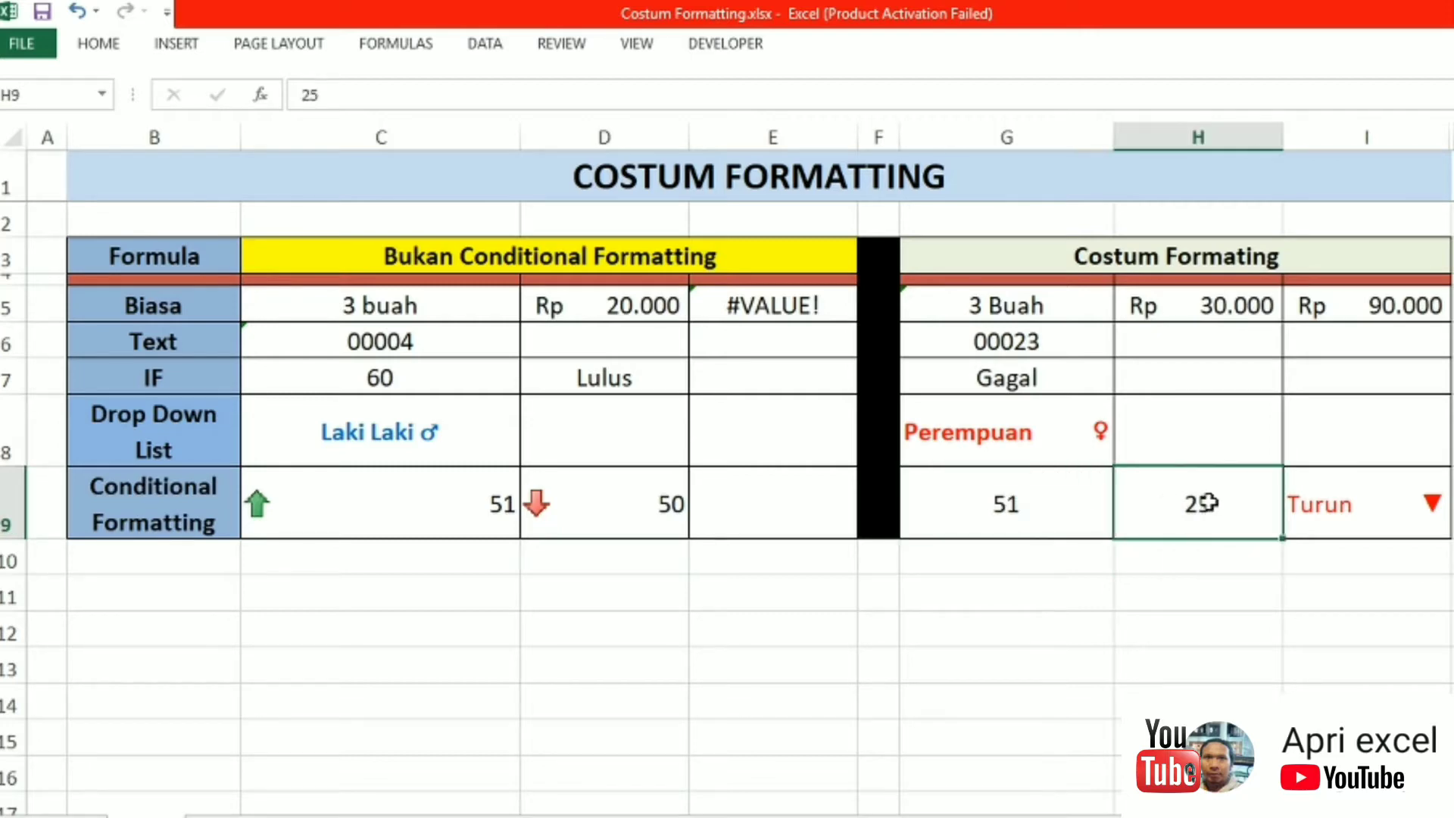
pyautogui.write('80')
pyautogui.click(1214, 645)
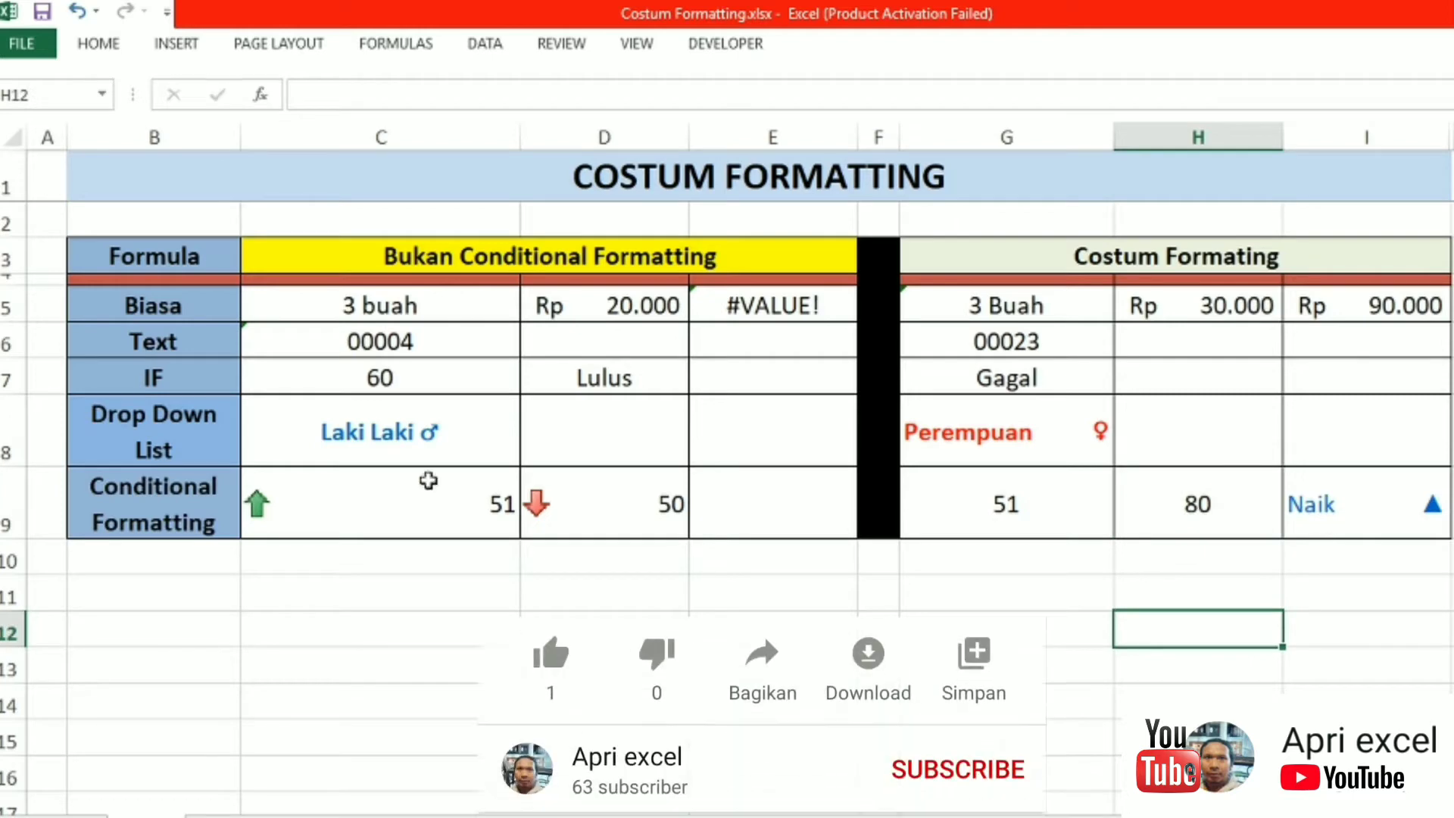
pyautogui.click(658, 506)
pyautogui.write('80')
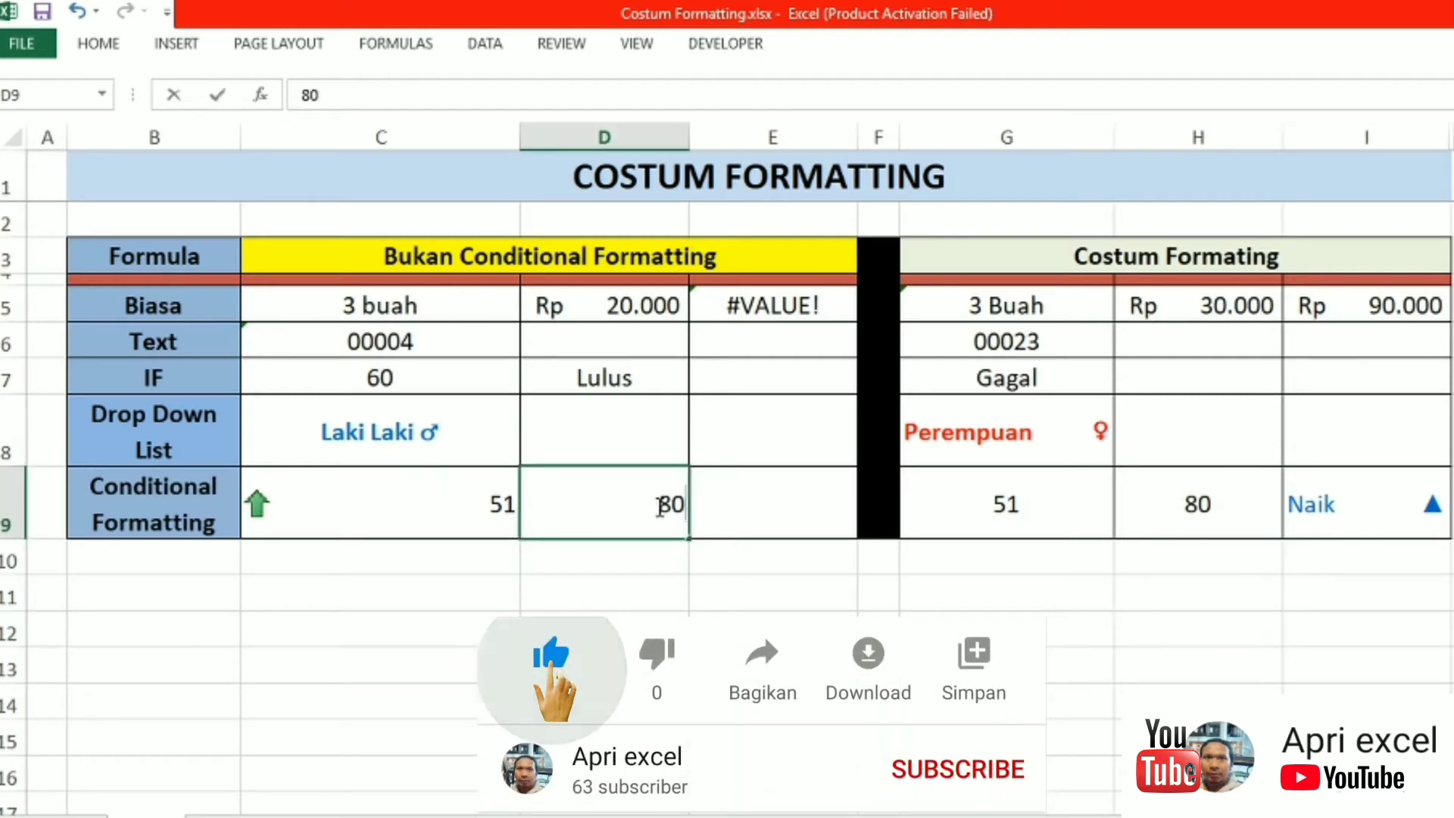
pyautogui.press('Return')
pyautogui.click(1081, 665)
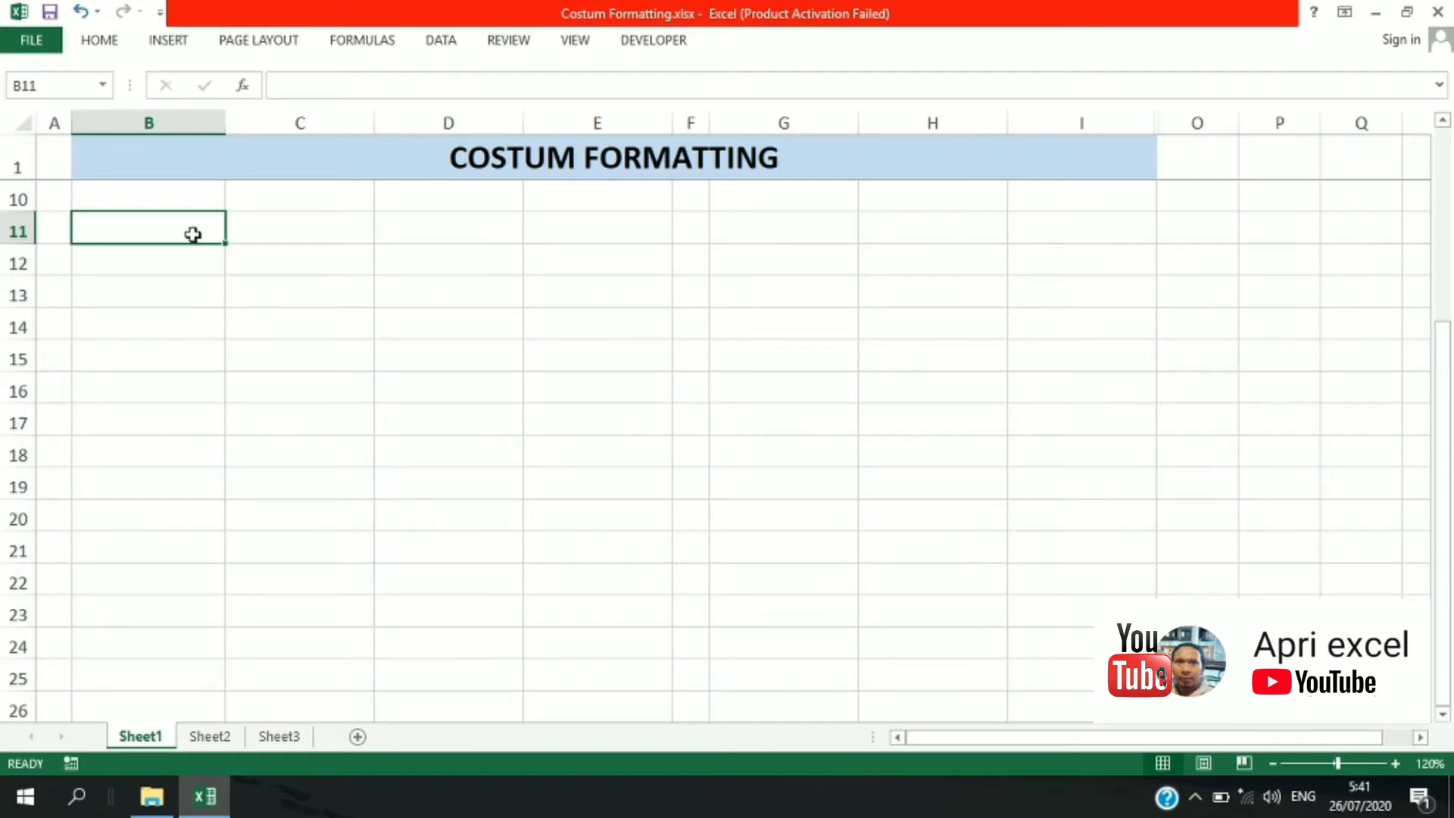
pyautogui.rightClick(193, 234)
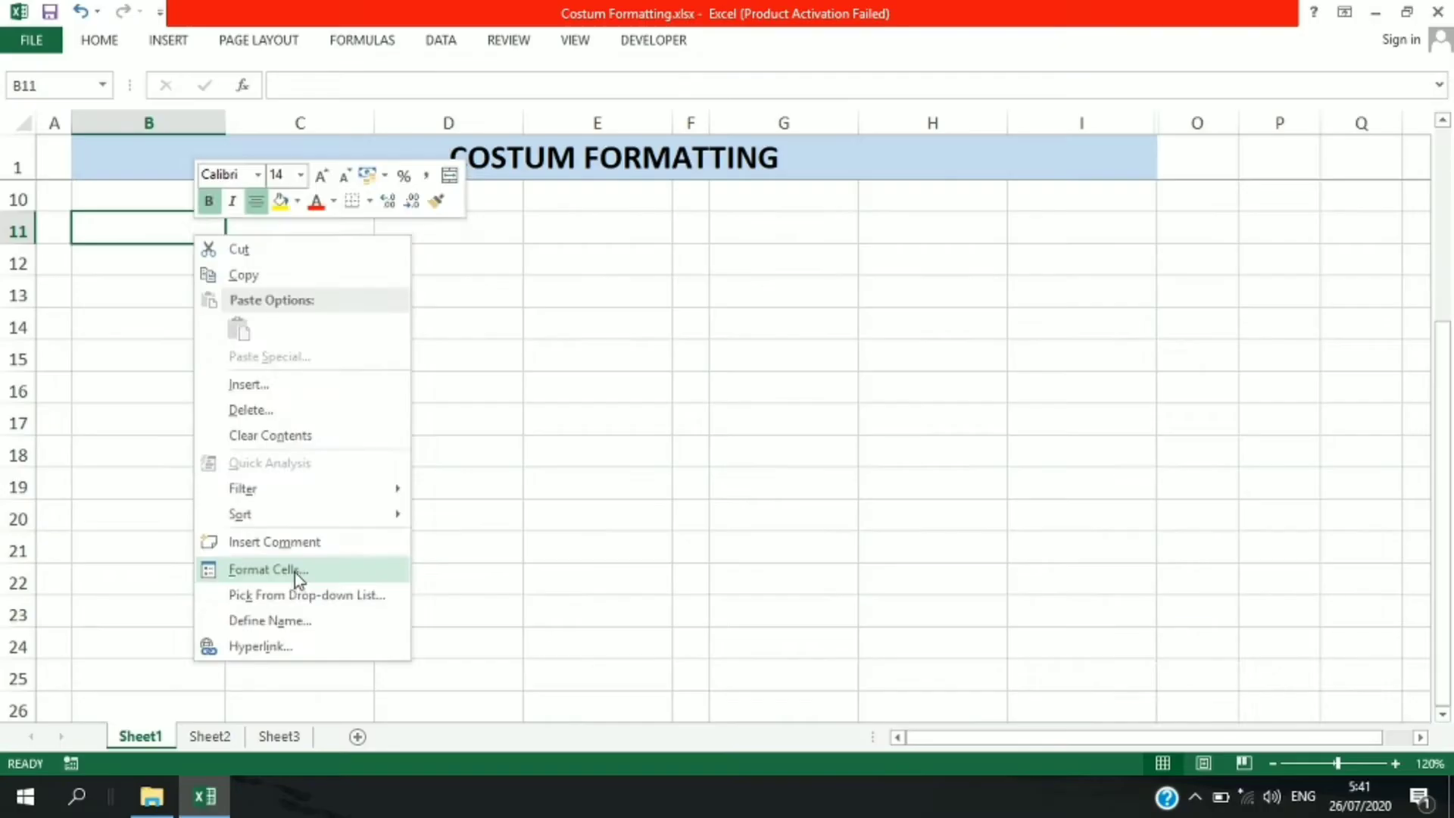
pyautogui.click(294, 572)
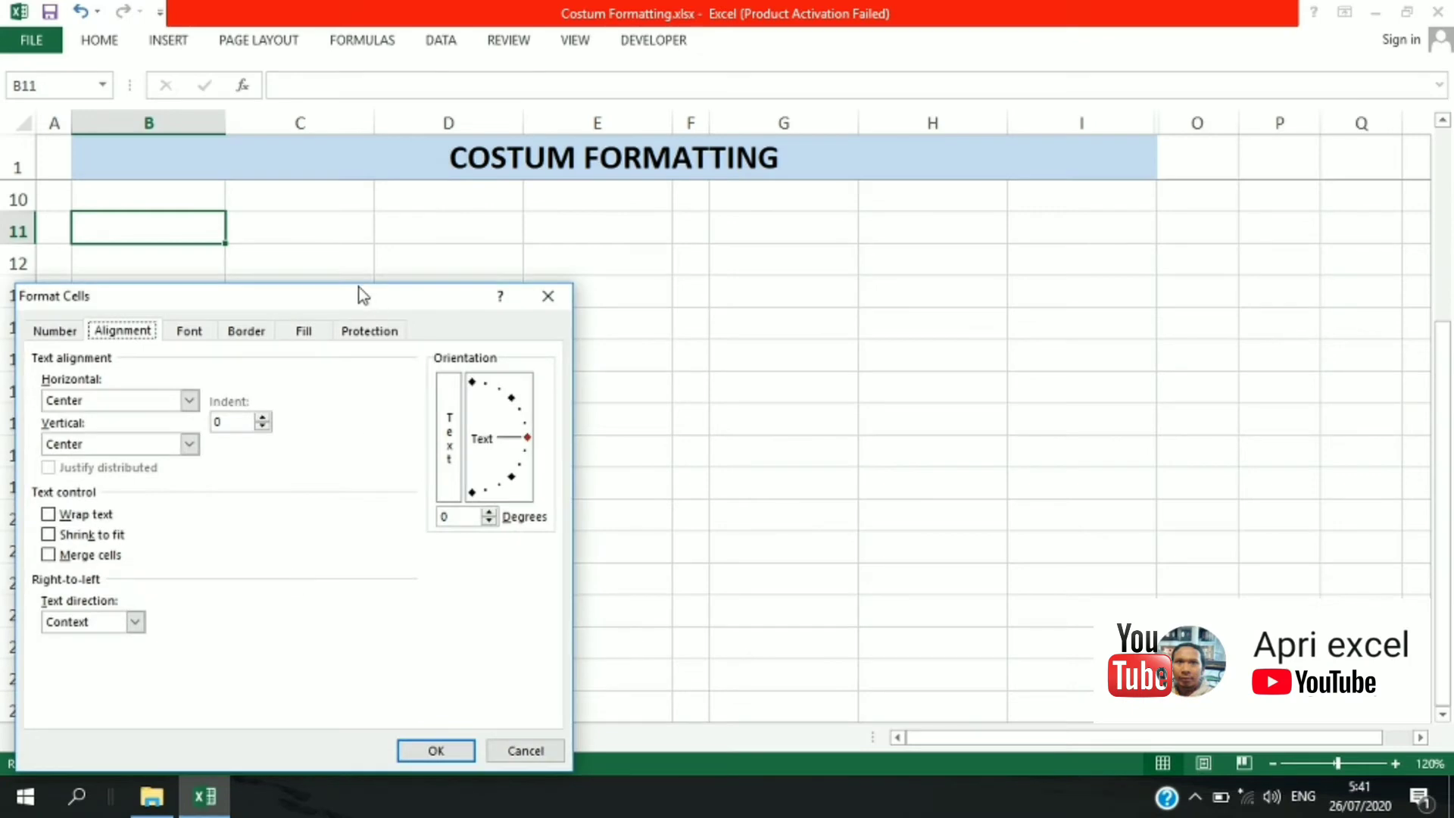
pyautogui.moveTo(344, 300); pyautogui.dragTo(576, 228)
pyautogui.moveTo(676, 216); pyautogui.dragTo(698, 206)
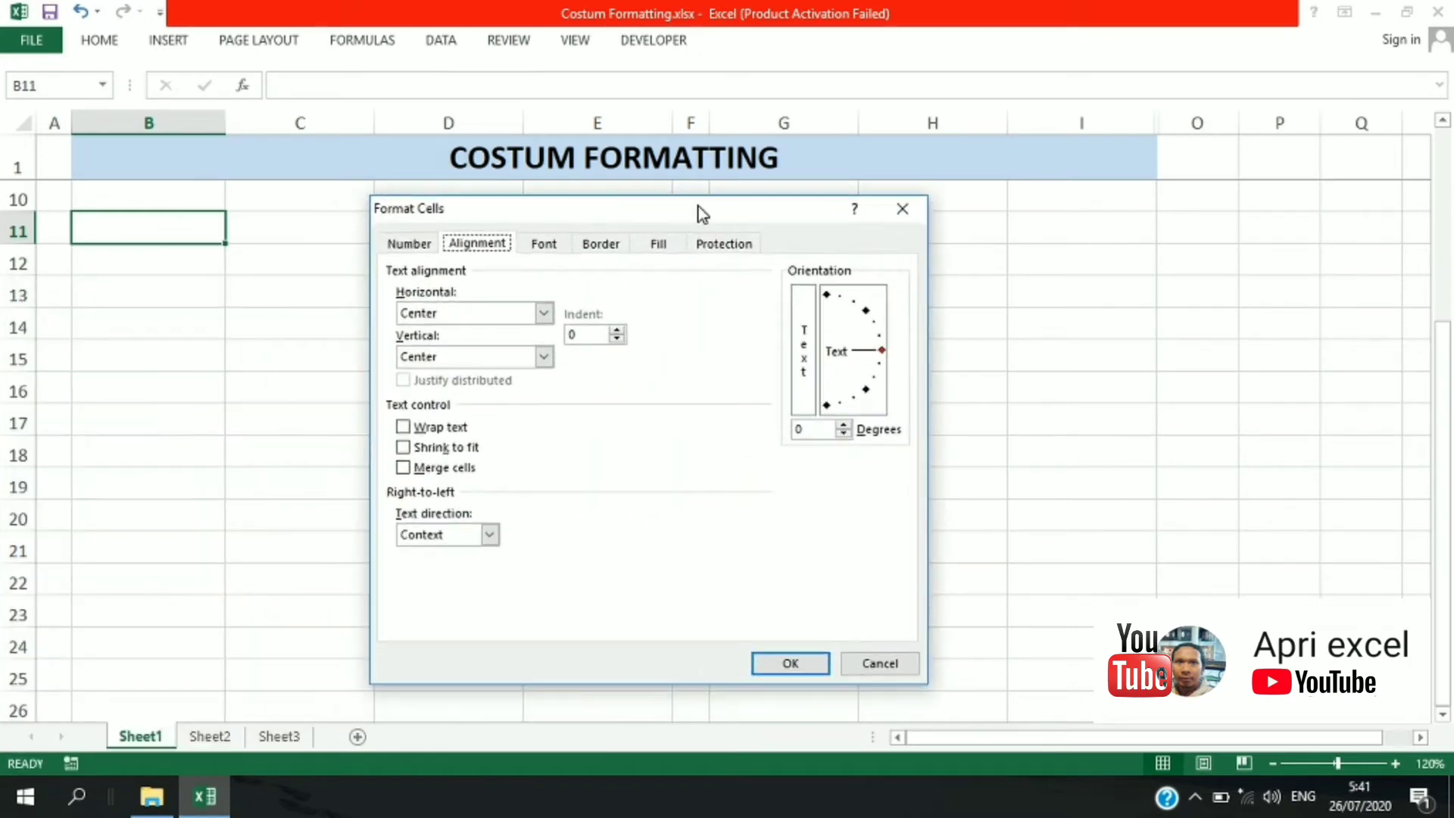
pyautogui.click(417, 245)
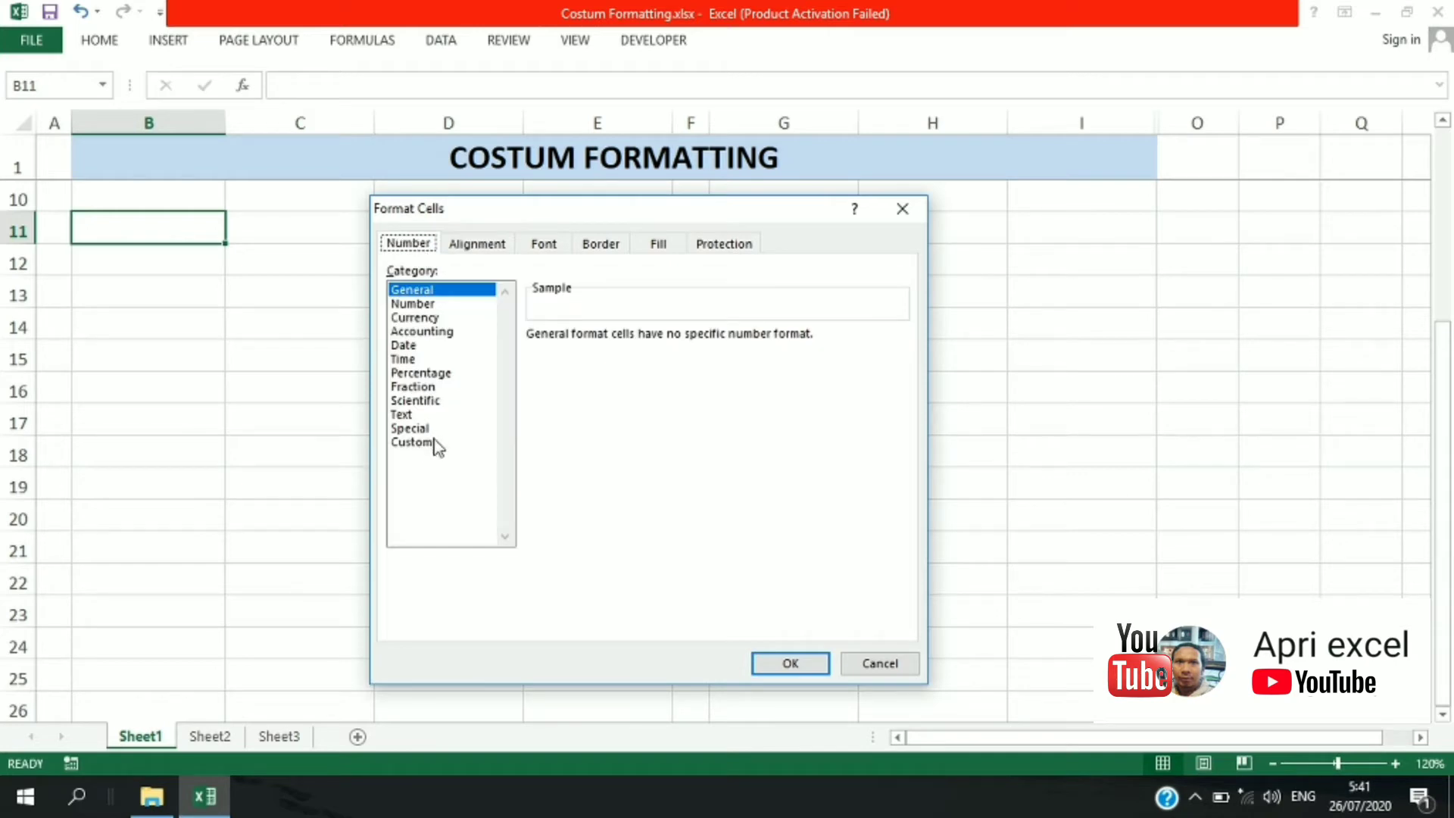
pyautogui.click(413, 444)
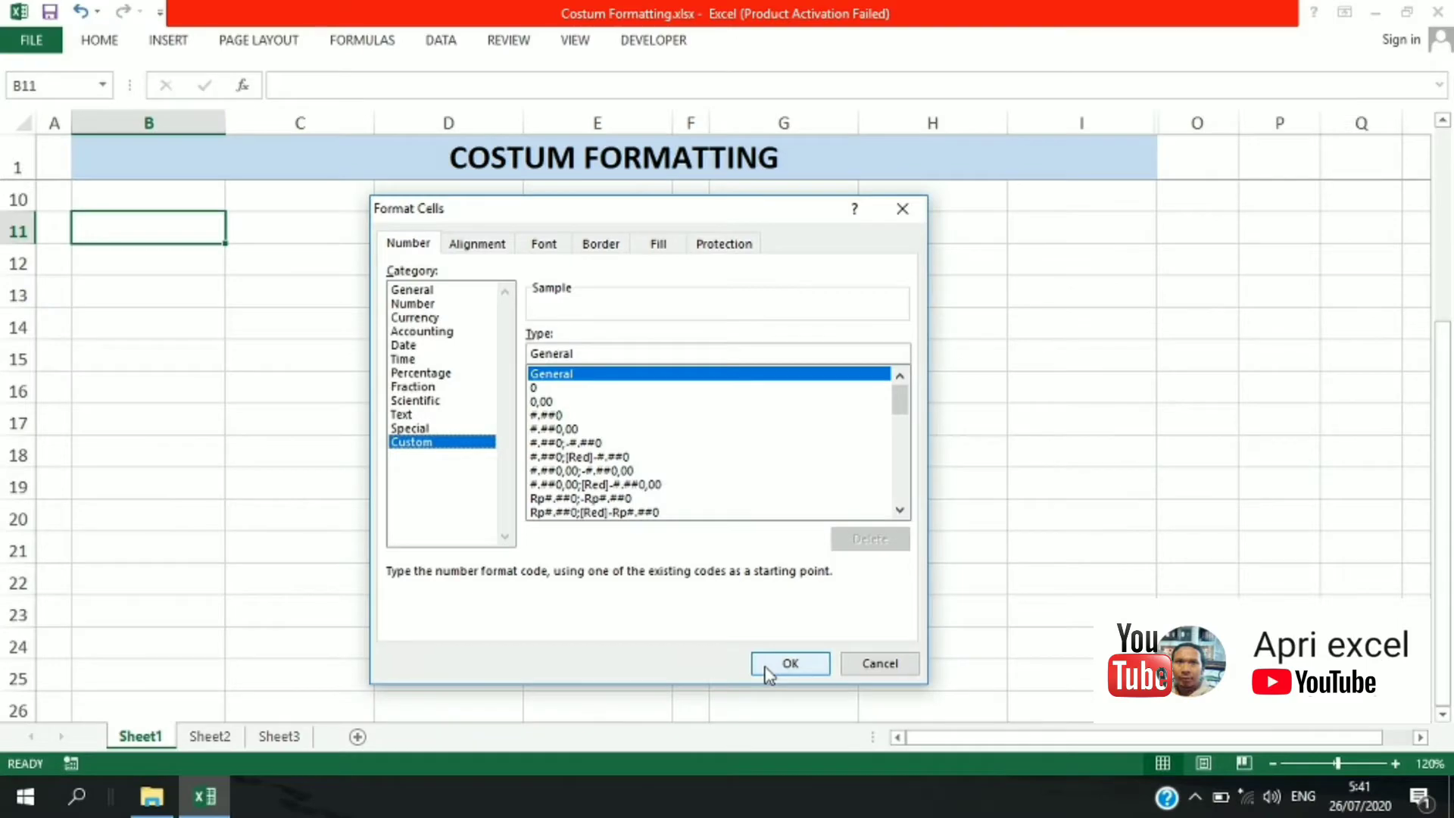
pyautogui.click(764, 666)
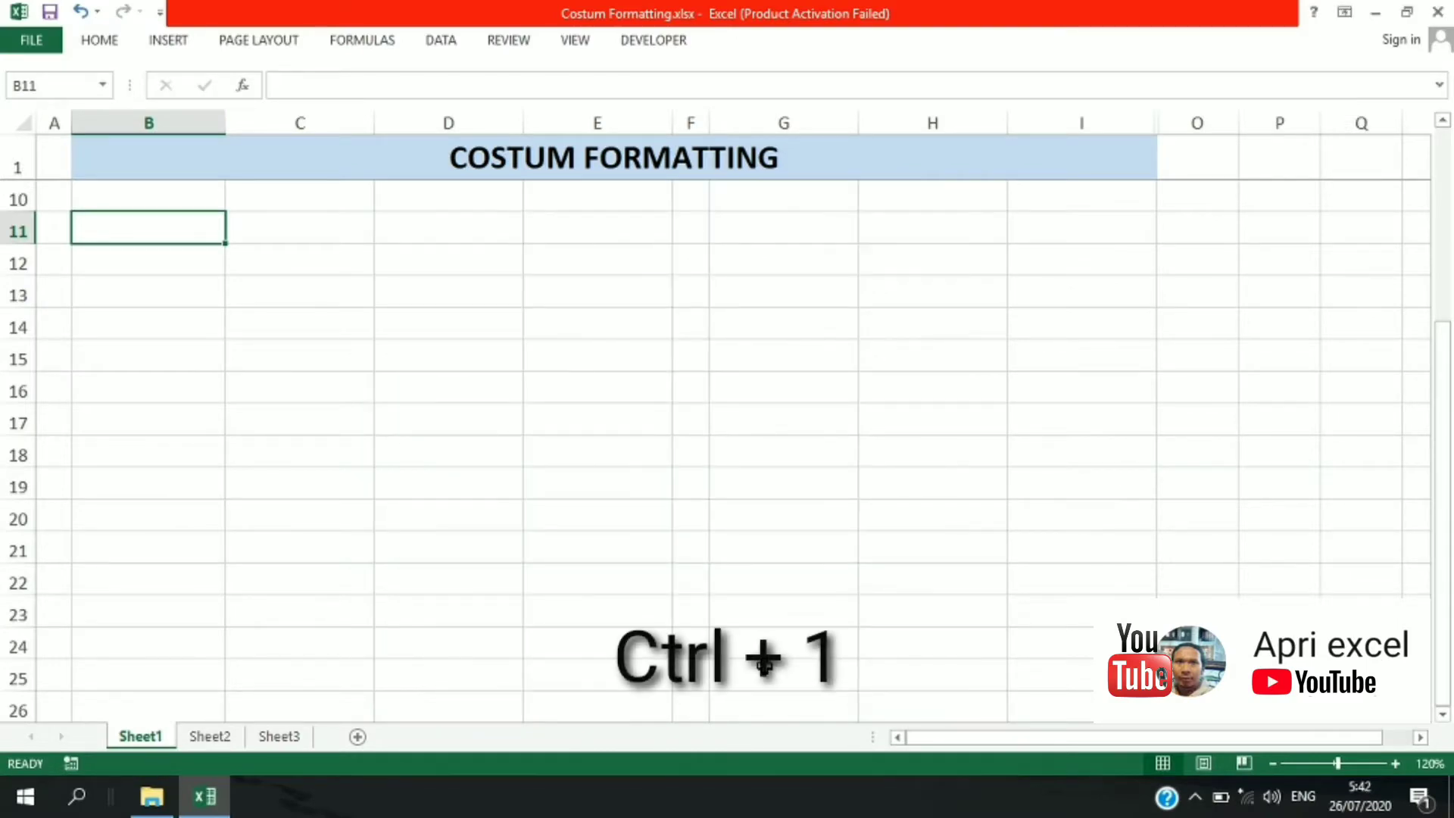
pyautogui.hotkey('ctrl', '1')
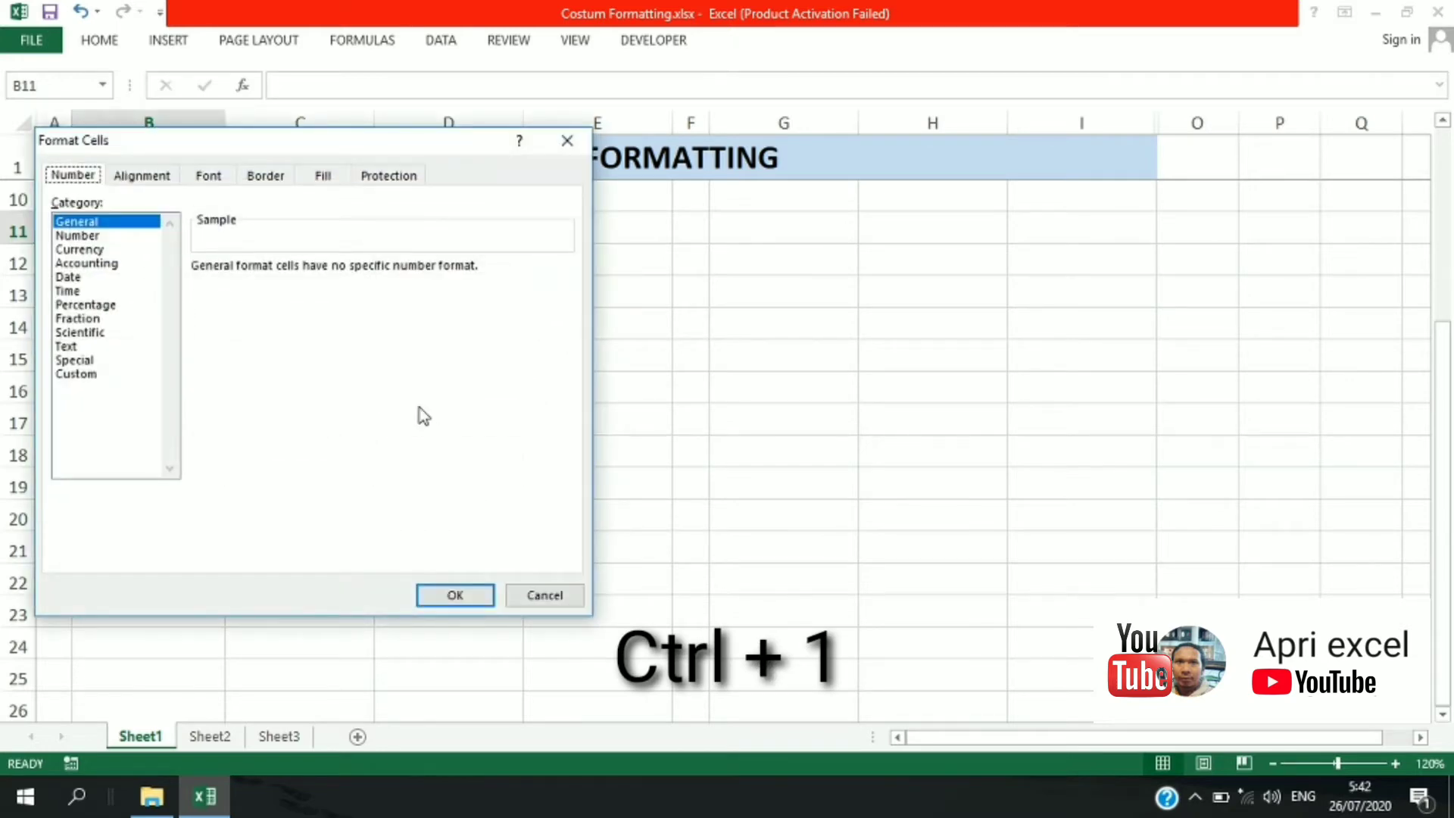
pyautogui.moveTo(299, 141); pyautogui.dragTo(606, 207)
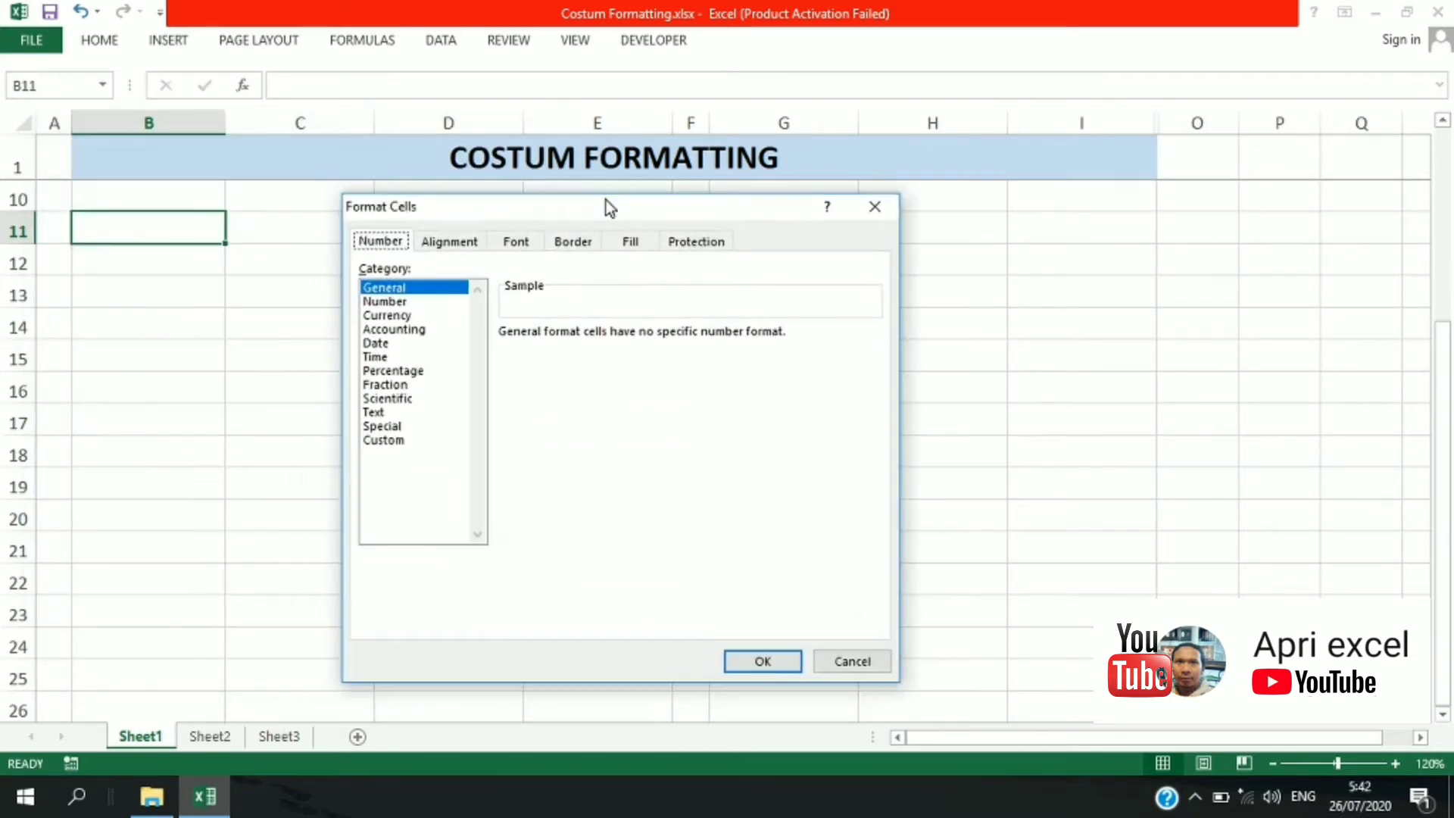
pyautogui.click(394, 442)
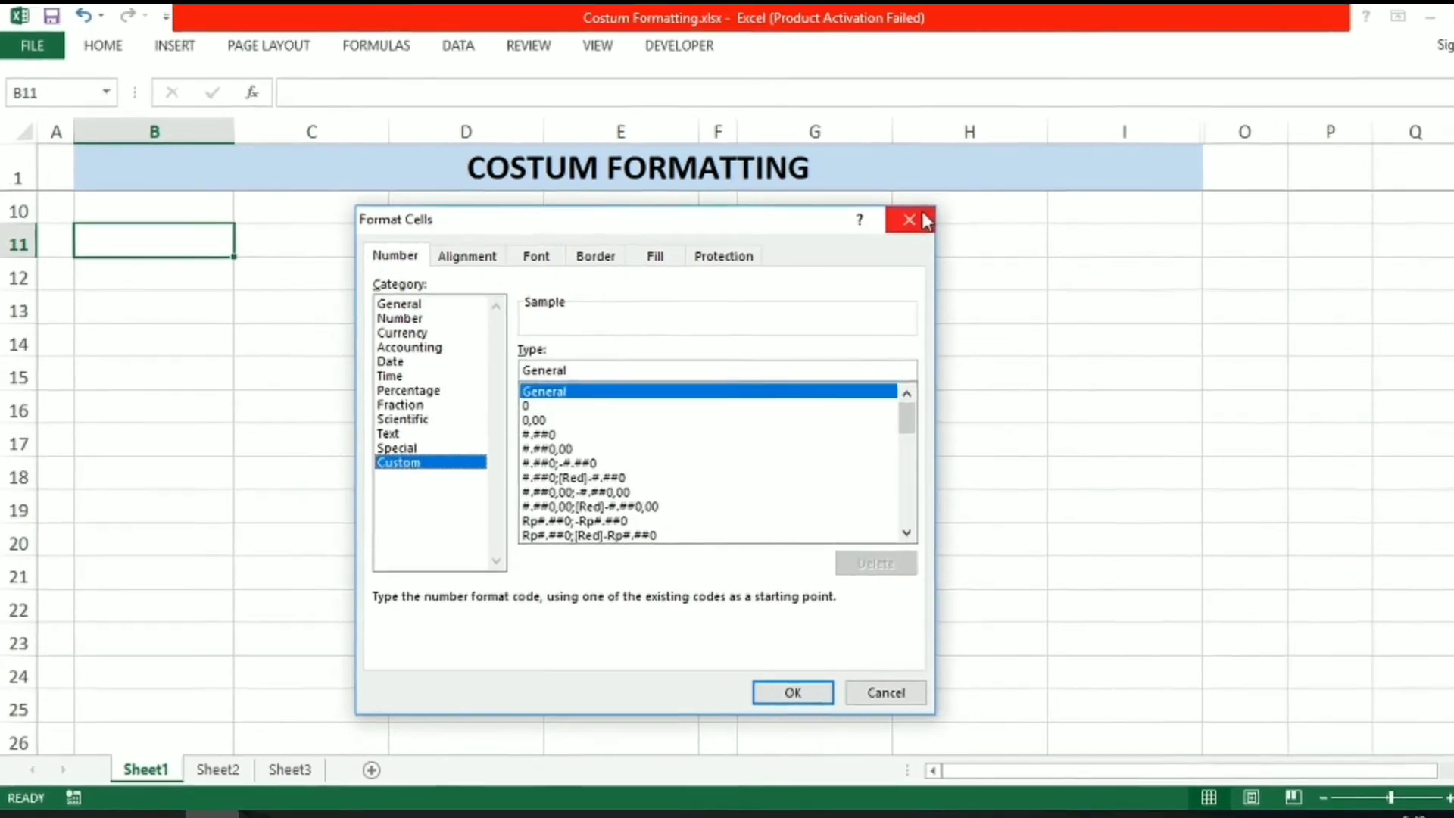
pyautogui.click(874, 206)
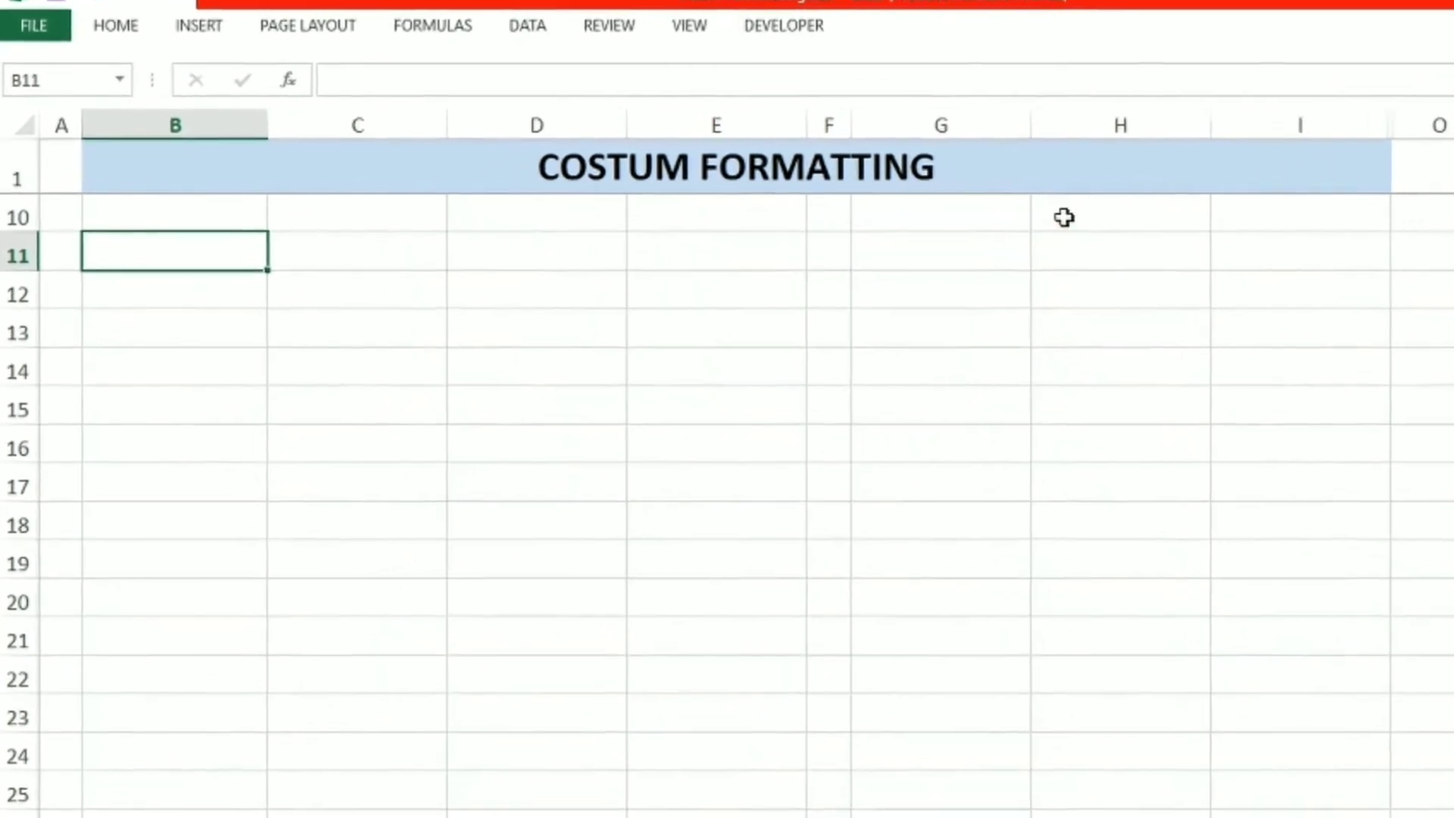
pyautogui.press('Right')
# Step: Enter the formula =B11*C11 in D11
pyautogui.press('Left')
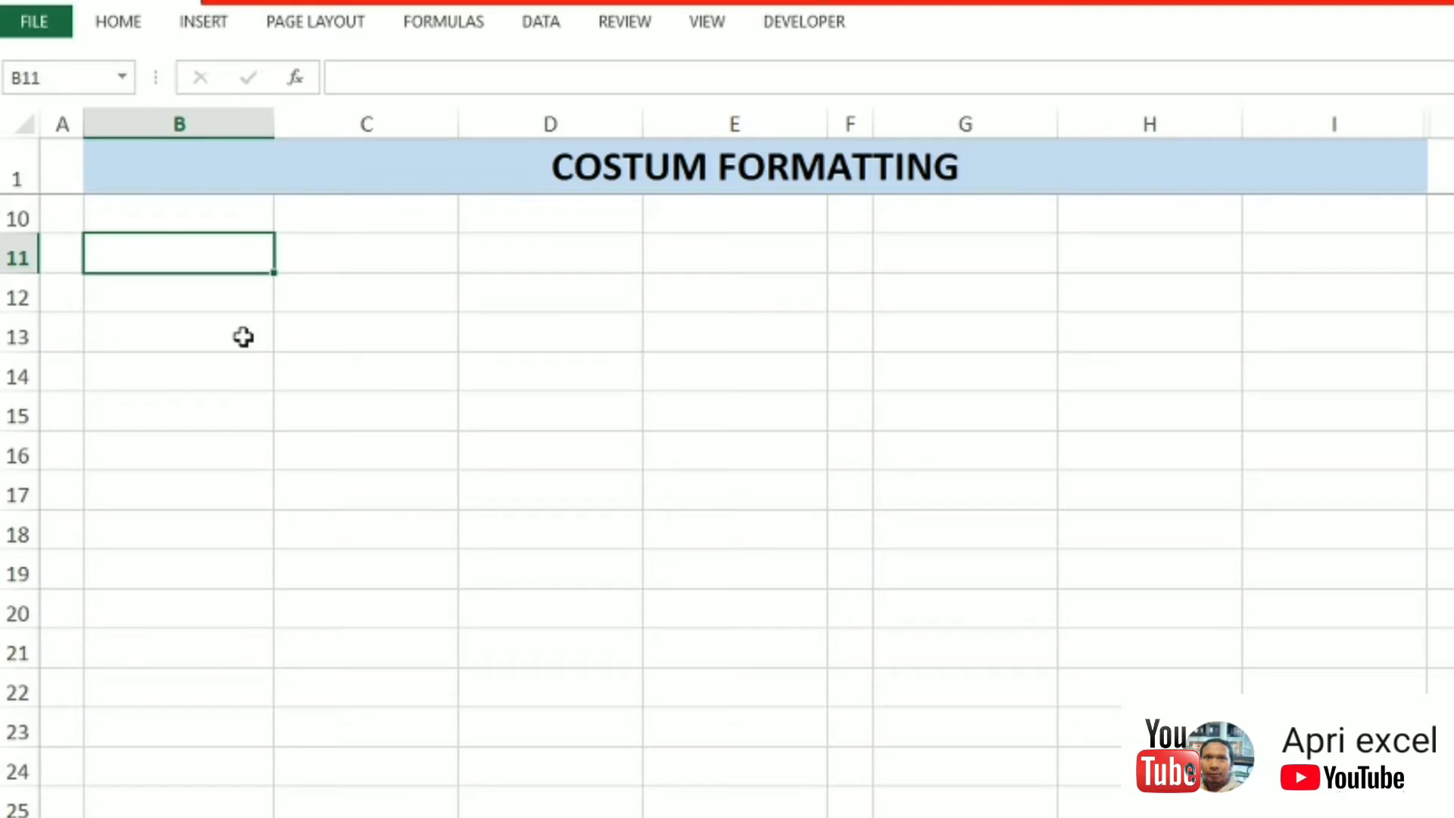
pyautogui.press('Right')
pyautogui.press('Right')
pyautogui.write('=')
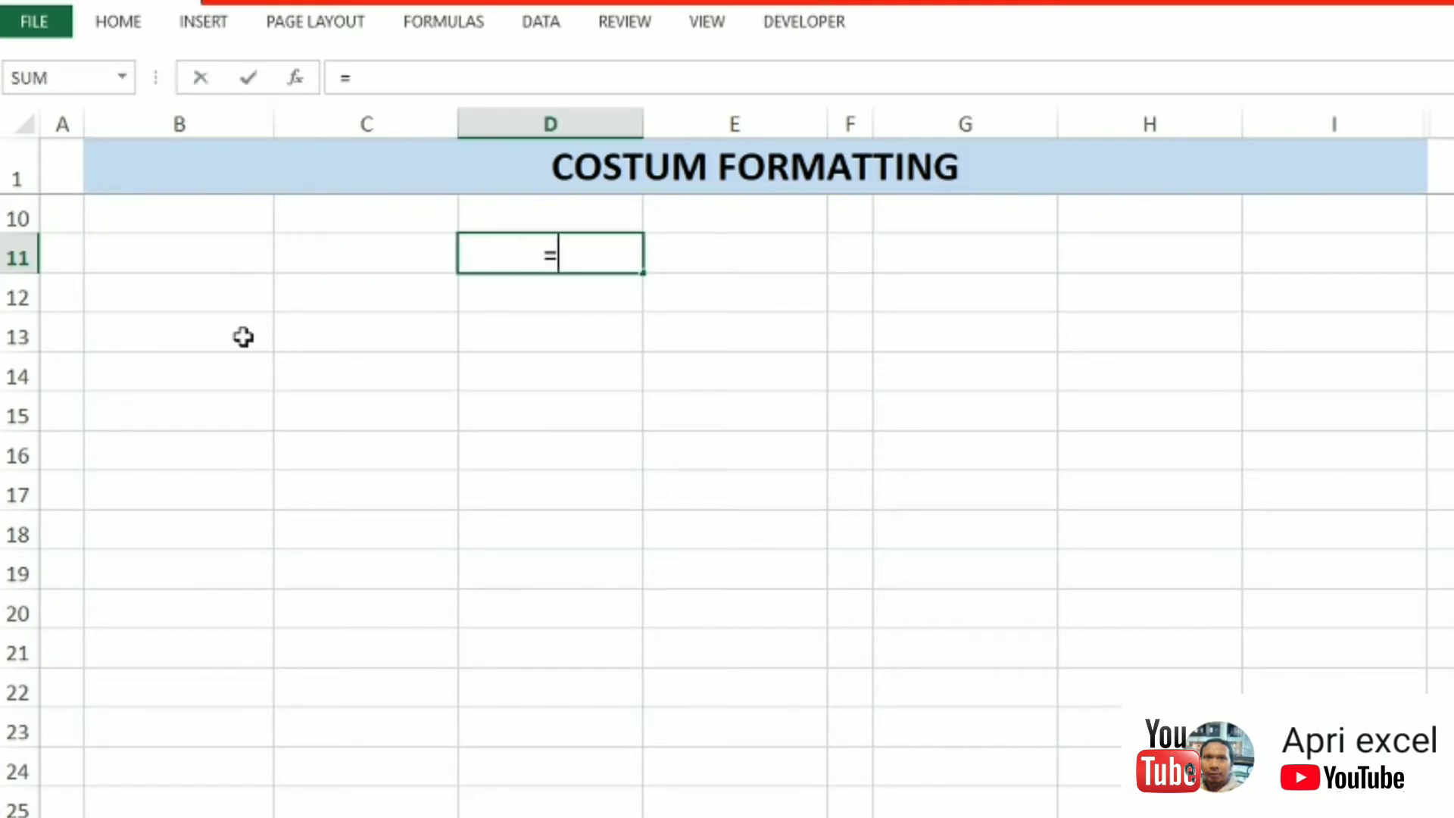
pyautogui.click(218, 279)
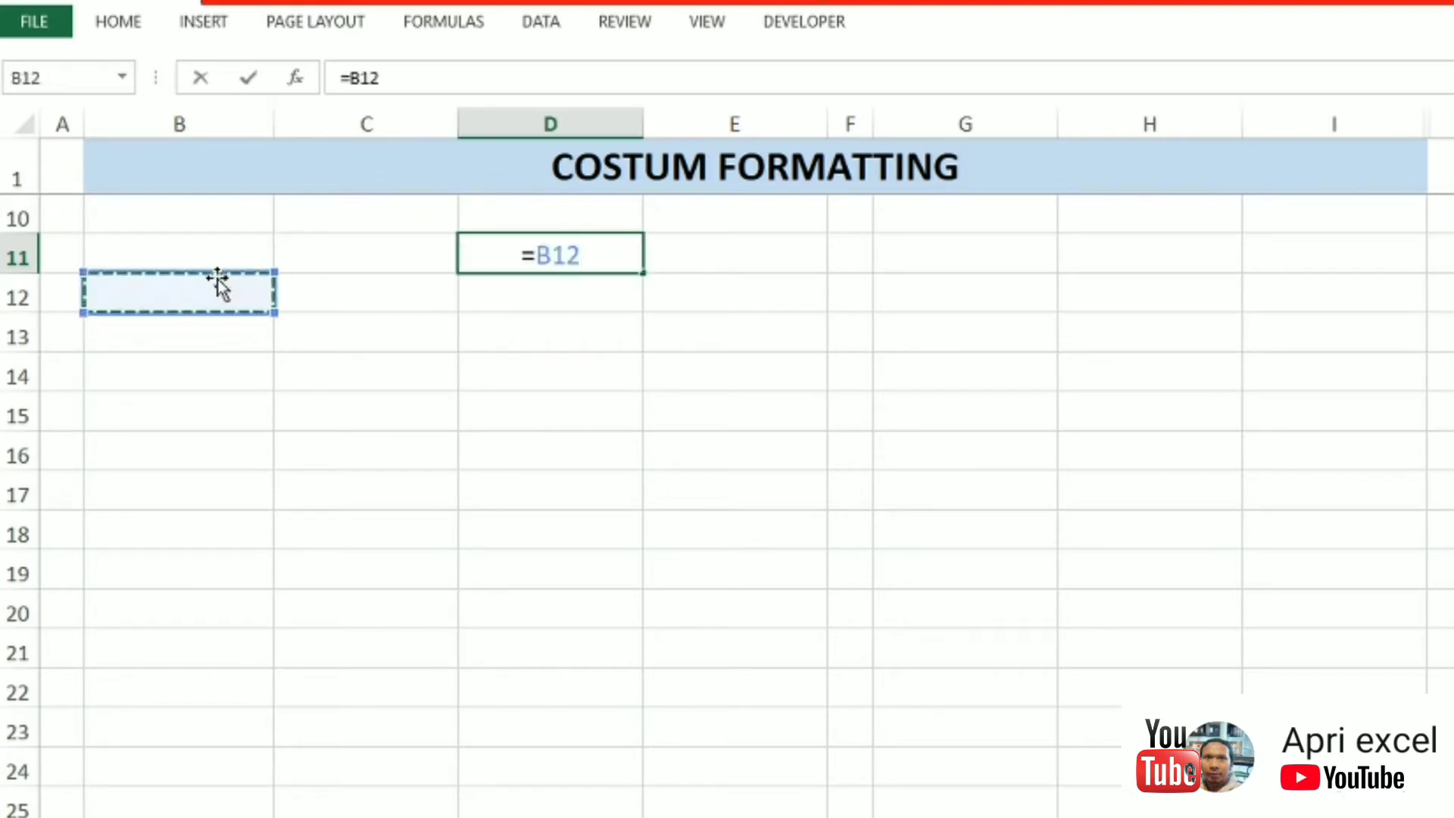
pyautogui.click(215, 257)
pyautogui.write('*')
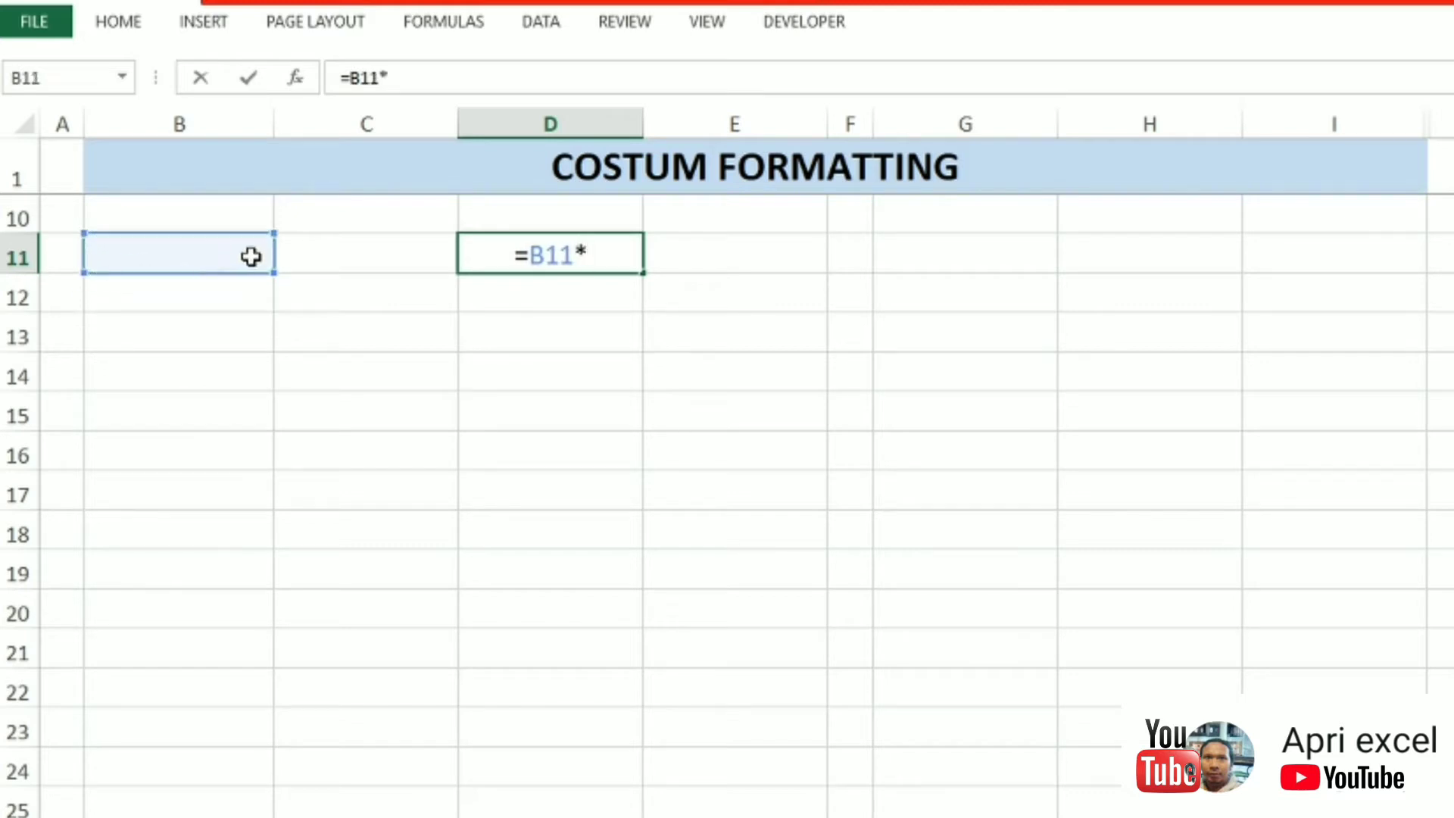
pyautogui.click(415, 256)
pyautogui.press('Return')
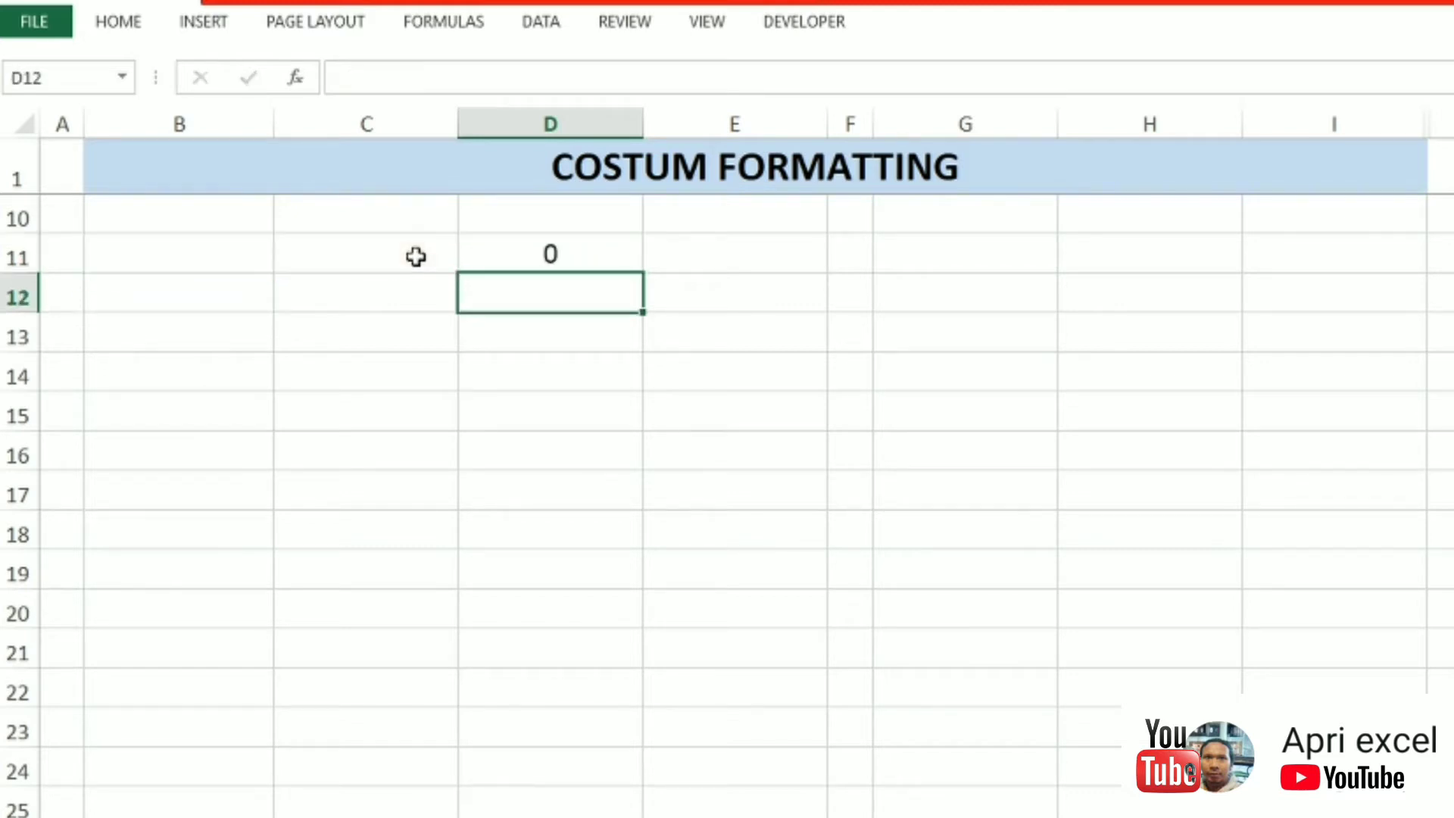
# Step: Enter quantity 4 in B11 and price 200000 in C11
pyautogui.click(222, 243)
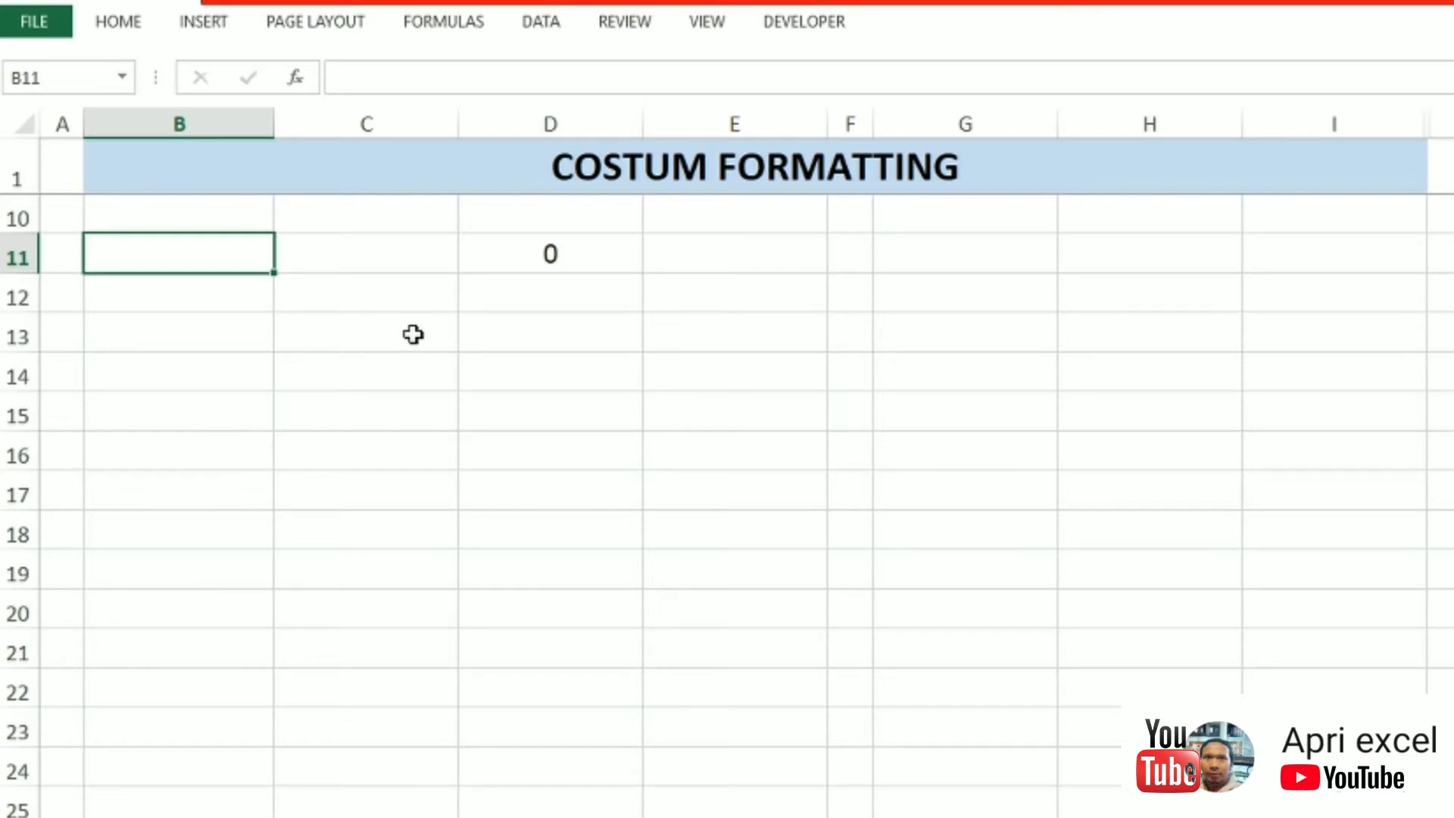
pyautogui.write('4')
pyautogui.press('Tab')
pyautogui.write('2')
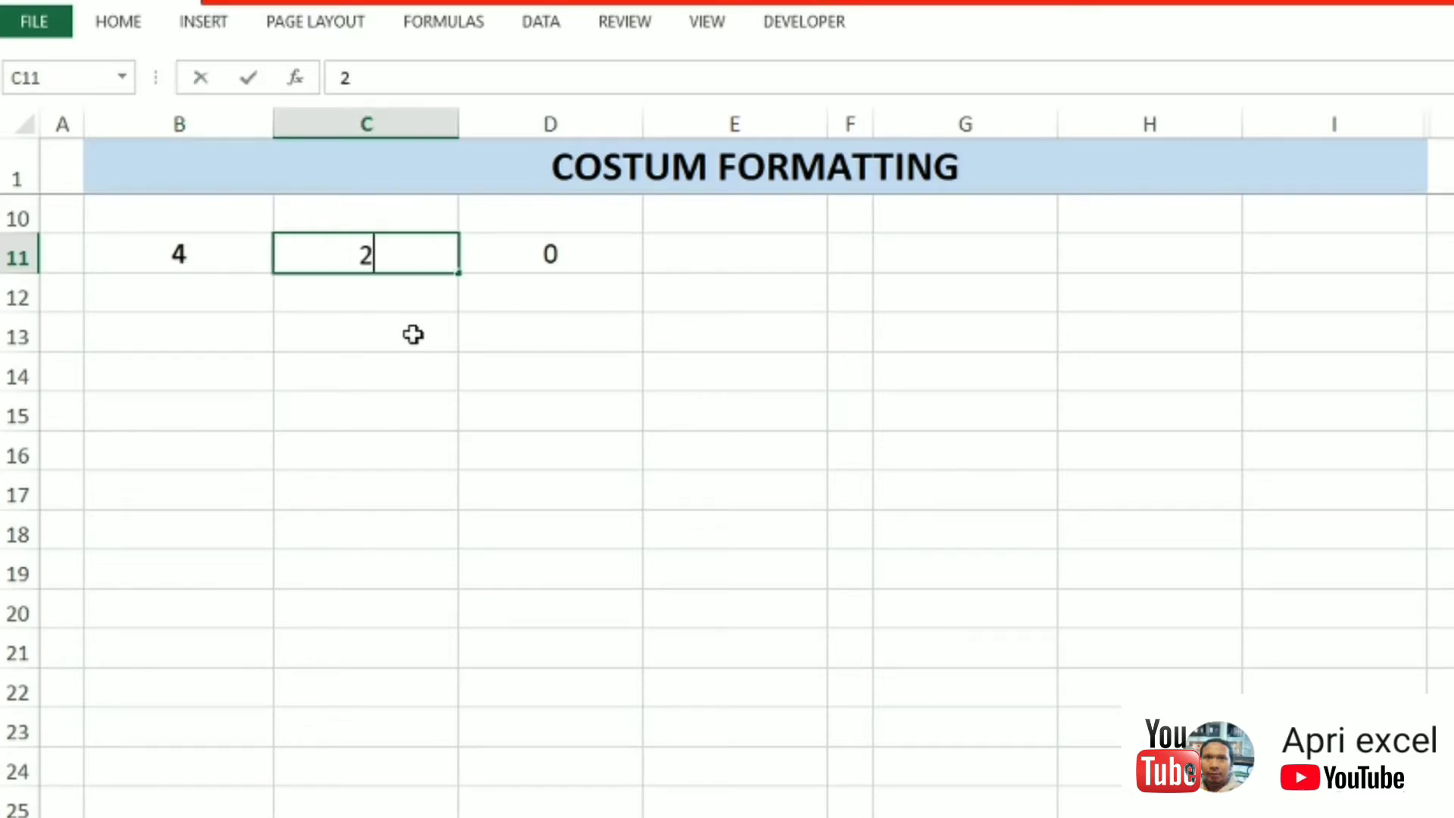
pyautogui.write('00000')
pyautogui.hotkey('ctrl', 'Return')
pyautogui.press('Down')
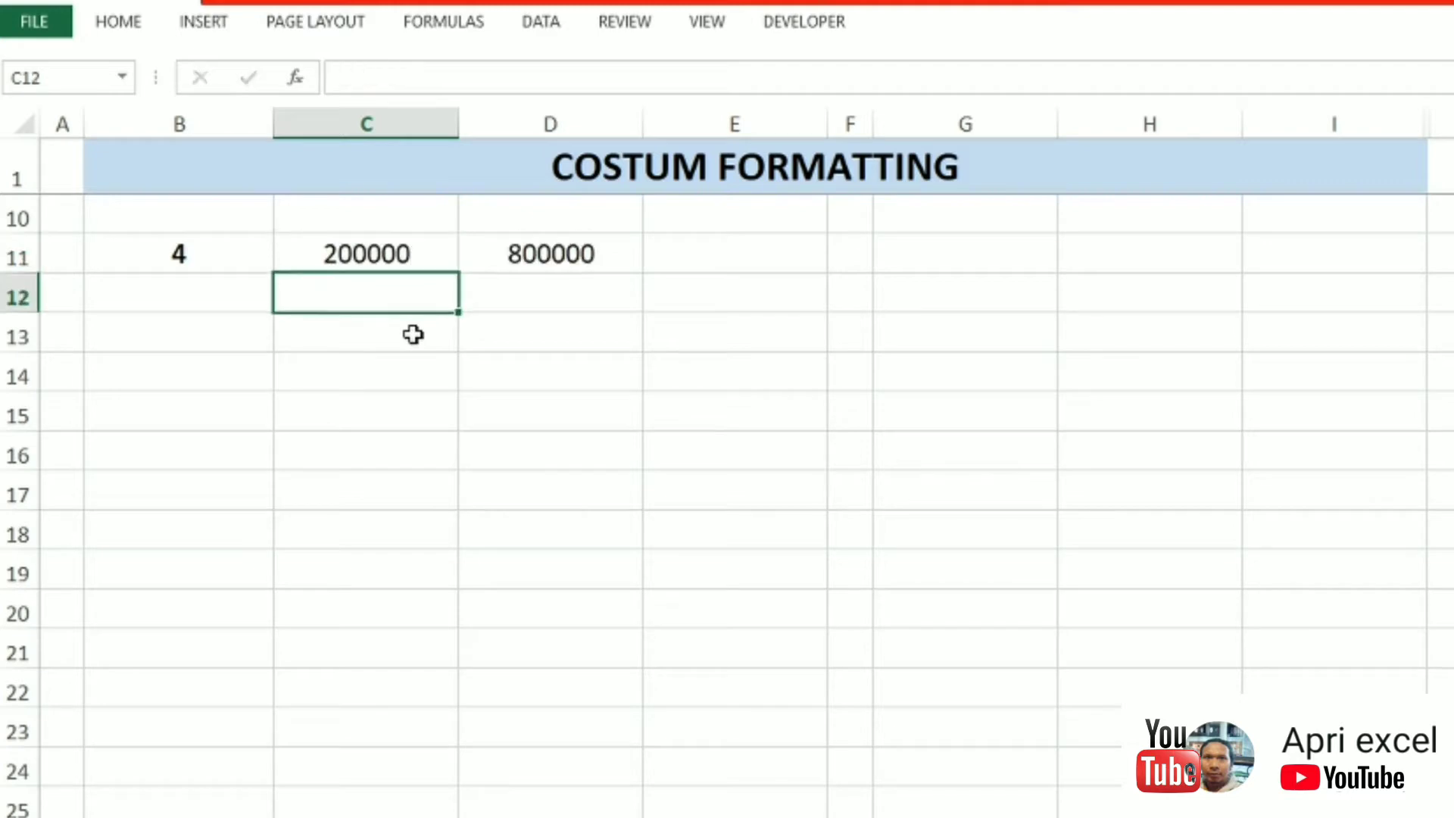
# Step: Apply Rupiah Currency format to C11 and D11, showing Rp200.000 and Rp800.000
pyautogui.click(390, 258)
pyautogui.hotkey('ctrl', '1')
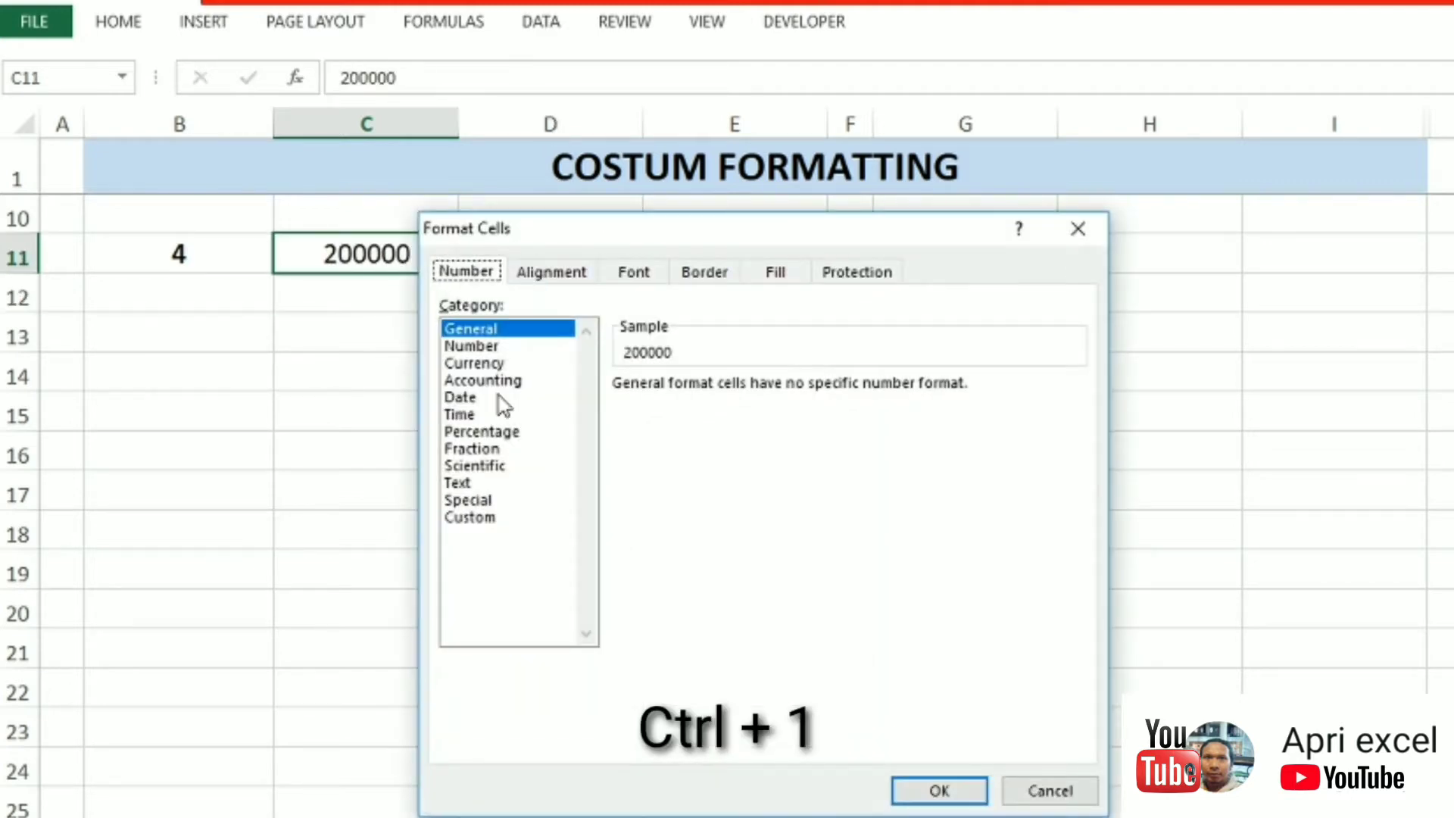
pyautogui.click(493, 365)
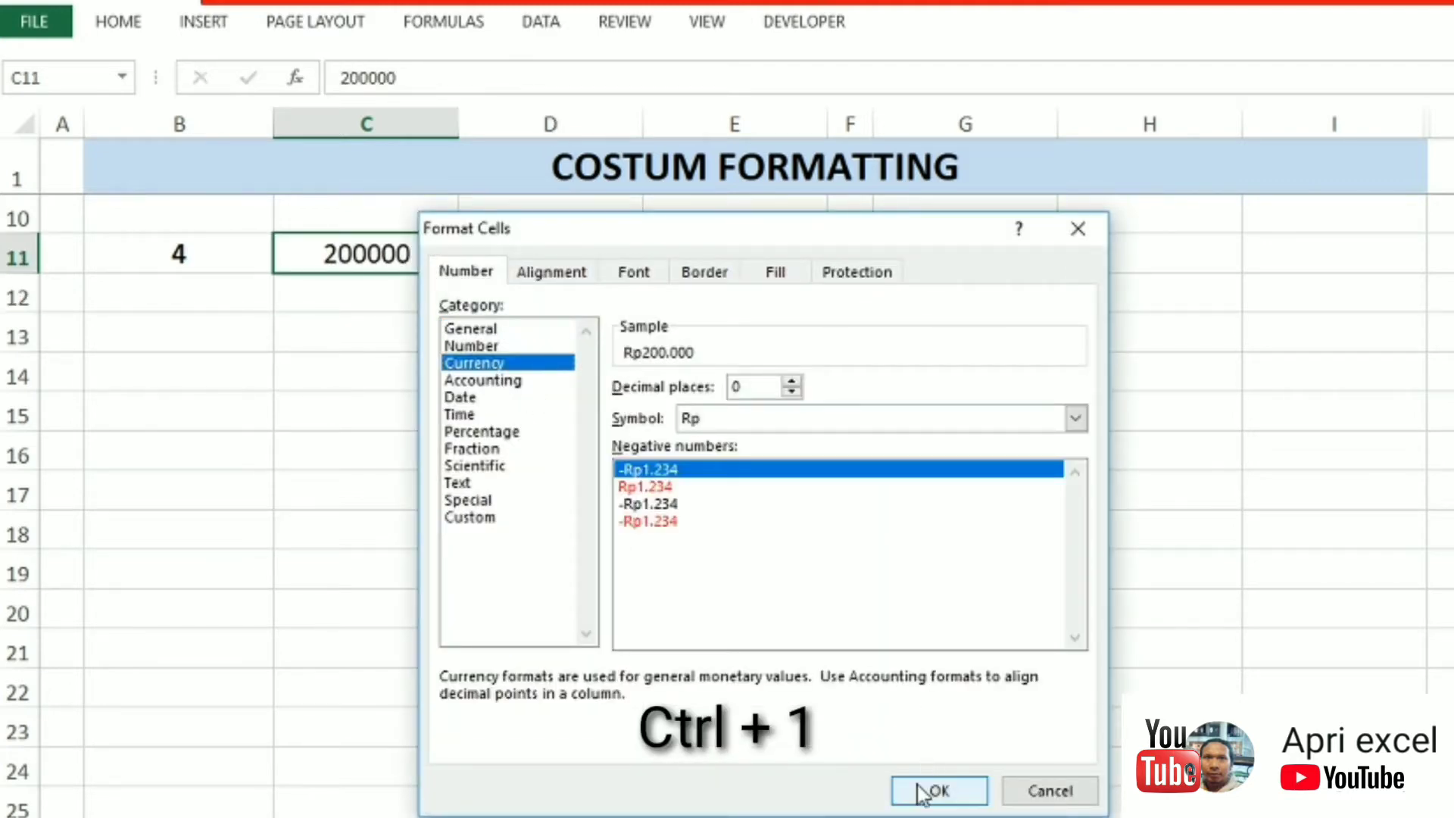
pyautogui.click(939, 791)
pyautogui.click(544, 261)
pyautogui.hotkey('ctrl', '1')
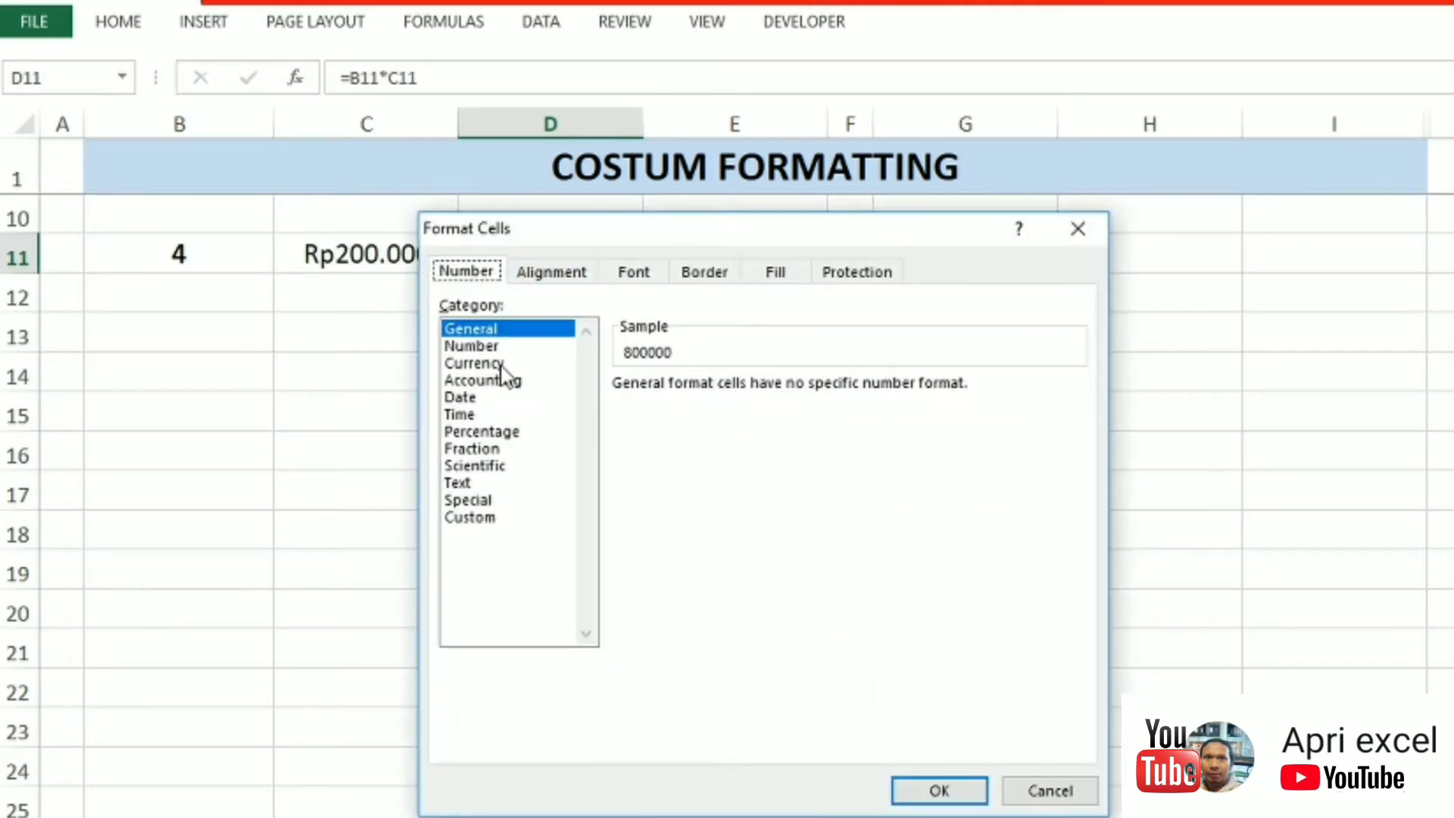
pyautogui.click(504, 365)
pyautogui.click(947, 793)
pyautogui.click(204, 258)
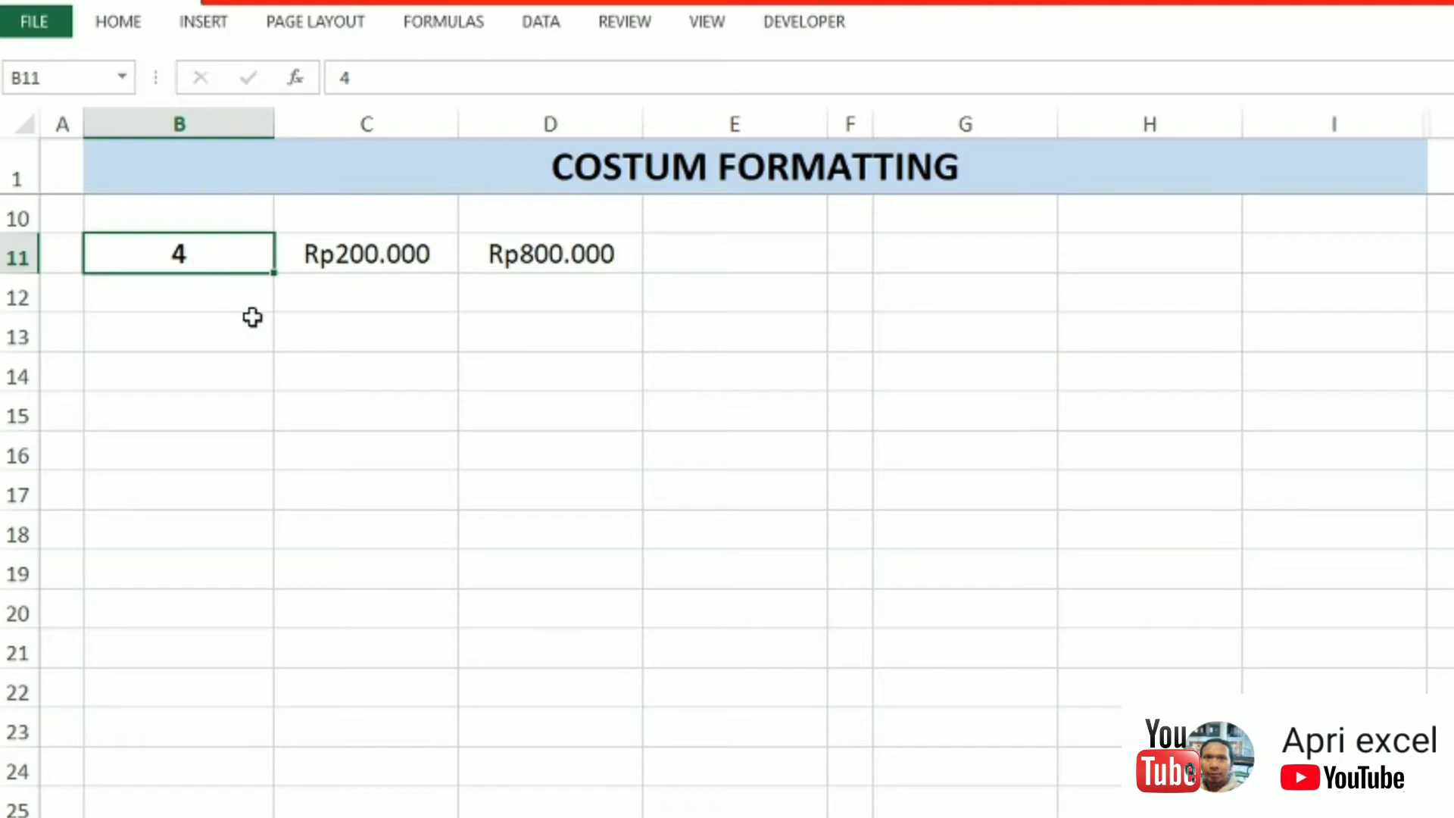
# Step: Replace B11's General format with the custom code #.###" Buah" so 4 shows as 4 Buah
pyautogui.hotkey('ctrl', '1')
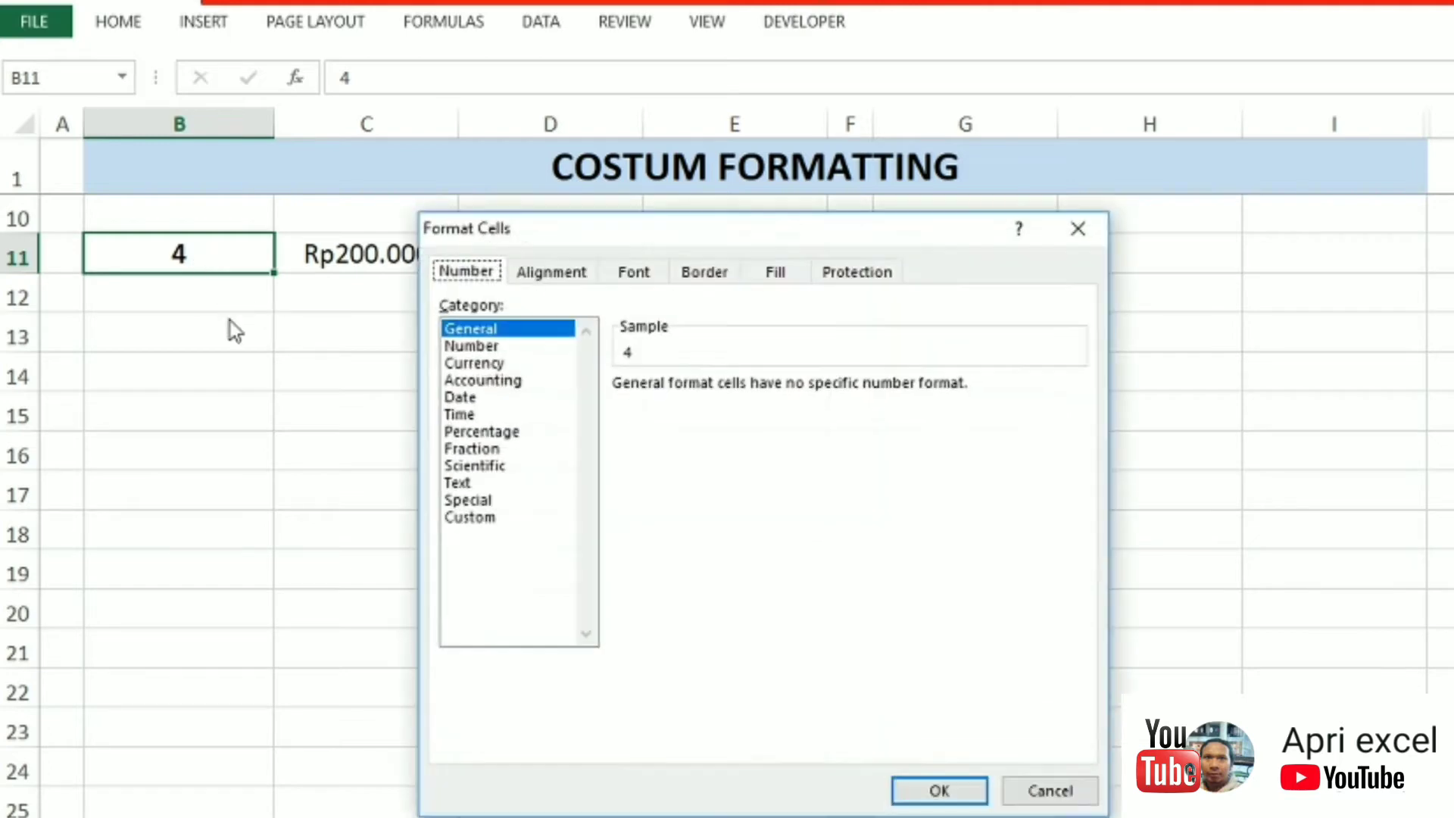
pyautogui.click(489, 518)
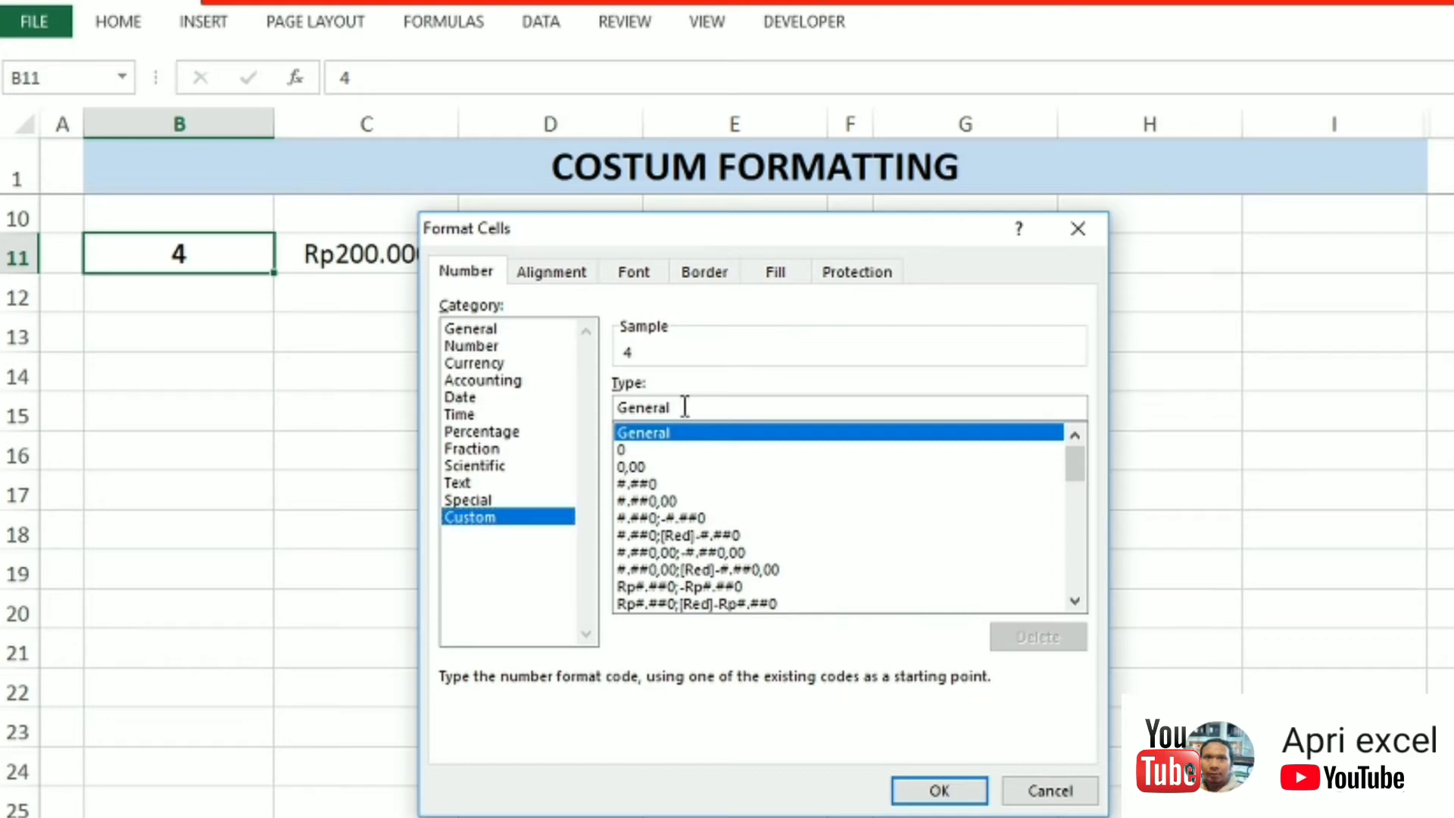
pyautogui.moveTo(685, 407); pyautogui.dragTo(606, 409)
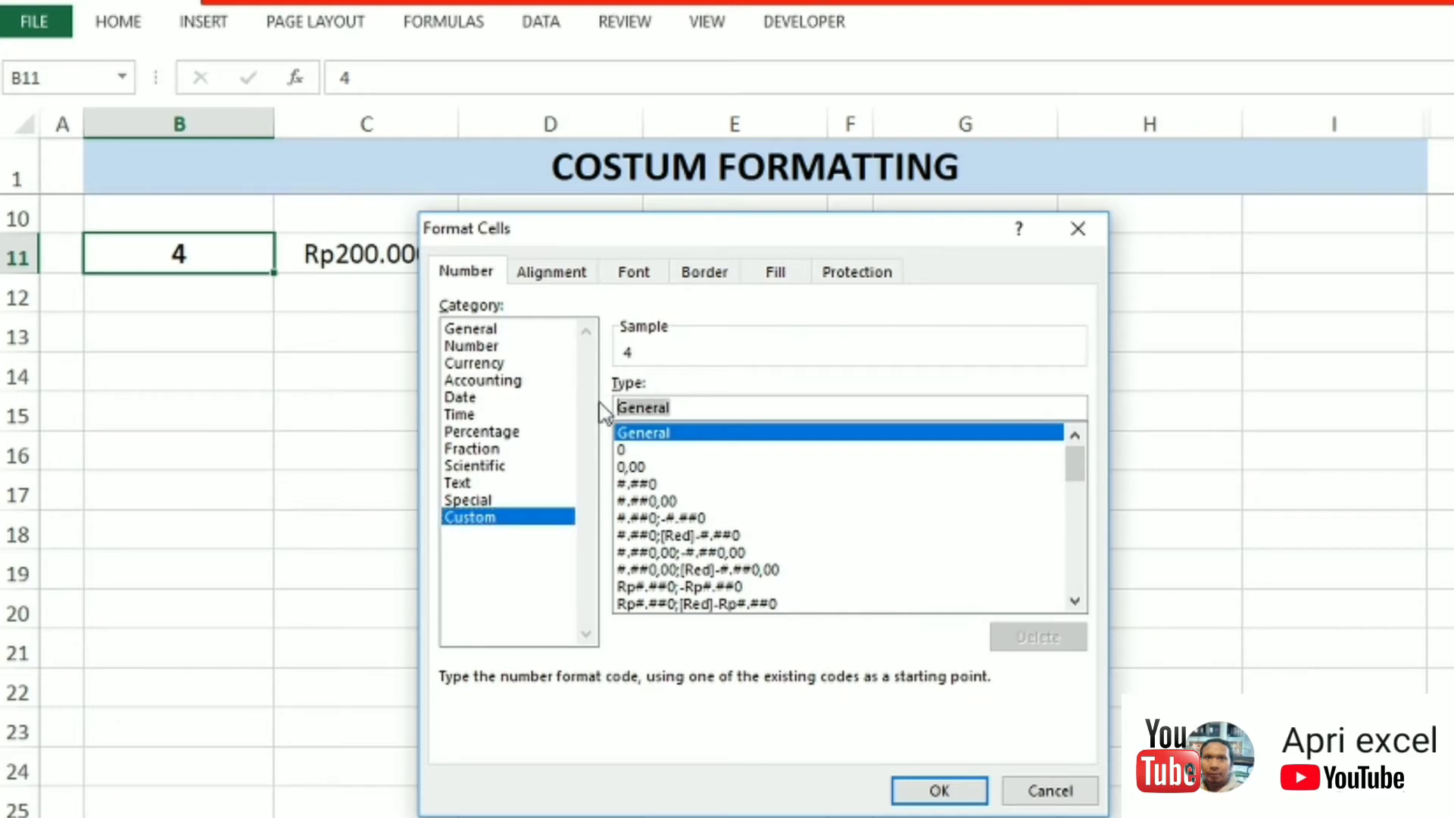
pyautogui.write('#.#')
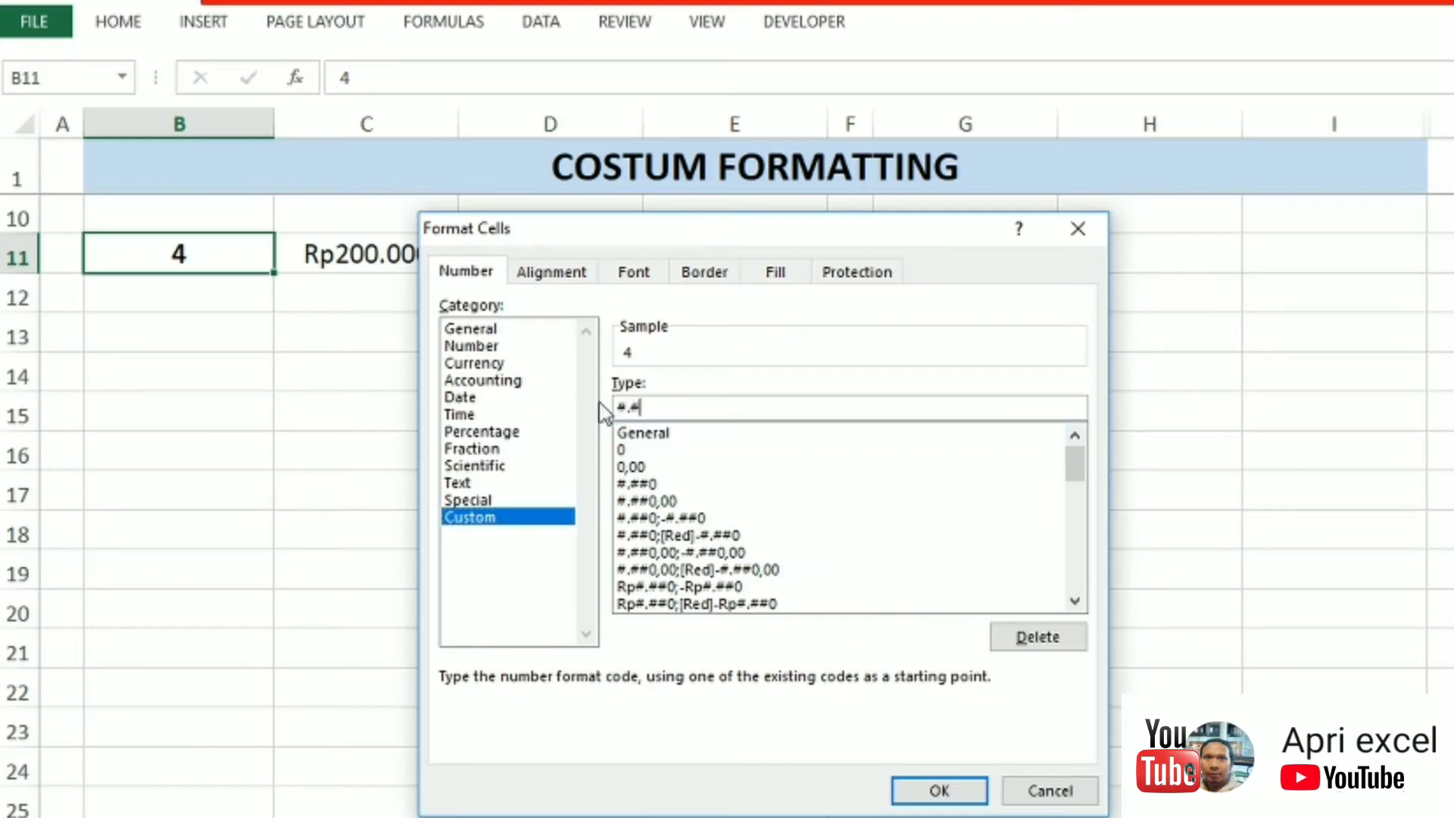
pyautogui.write('##')
pyautogui.write('" ')
pyautogui.write('Buah"')
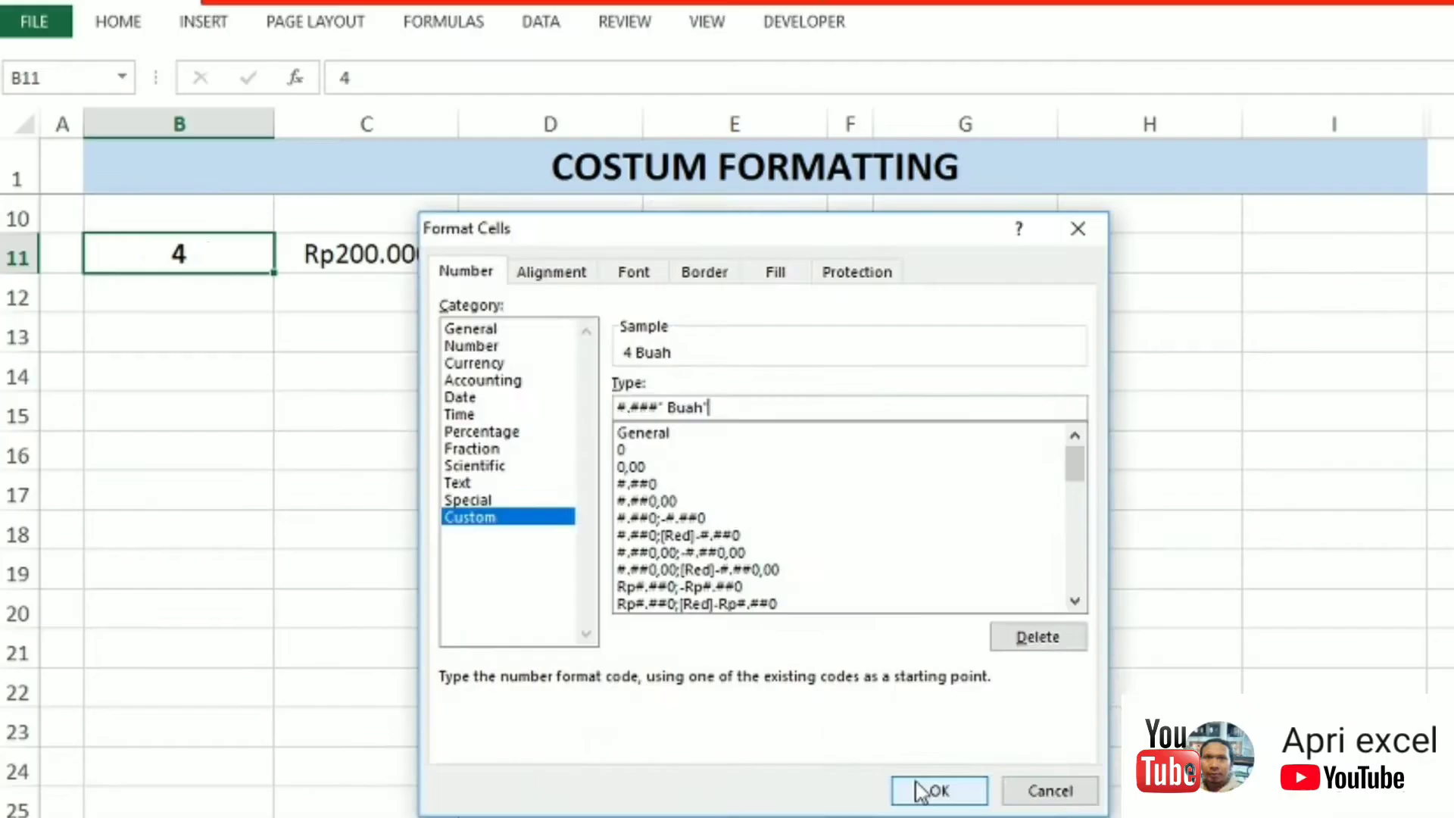
pyautogui.click(1060, 784)
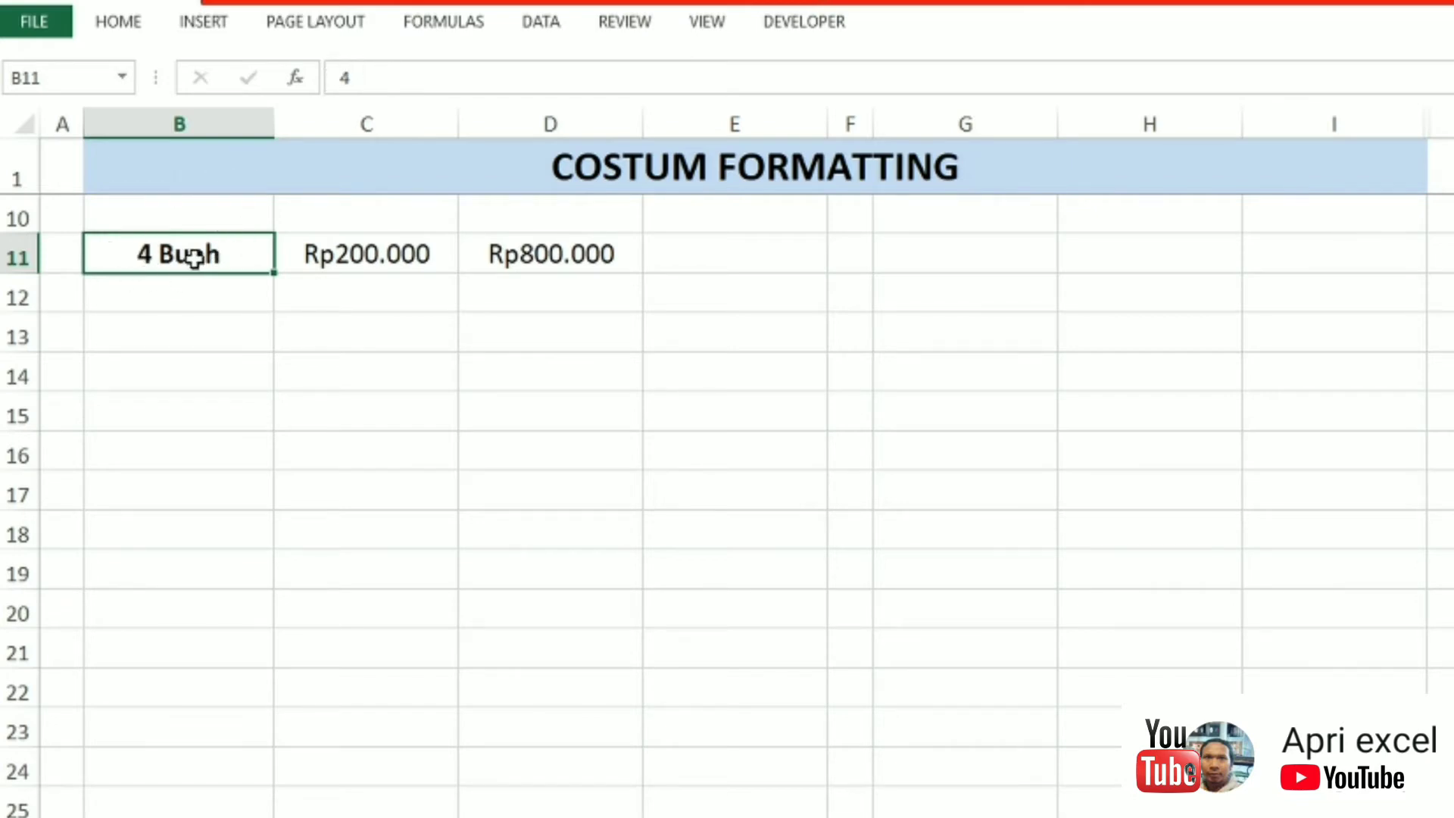
# Step: Try 3534 and a text entry in B11, widen column D, then enter 564
pyautogui.write('3534')
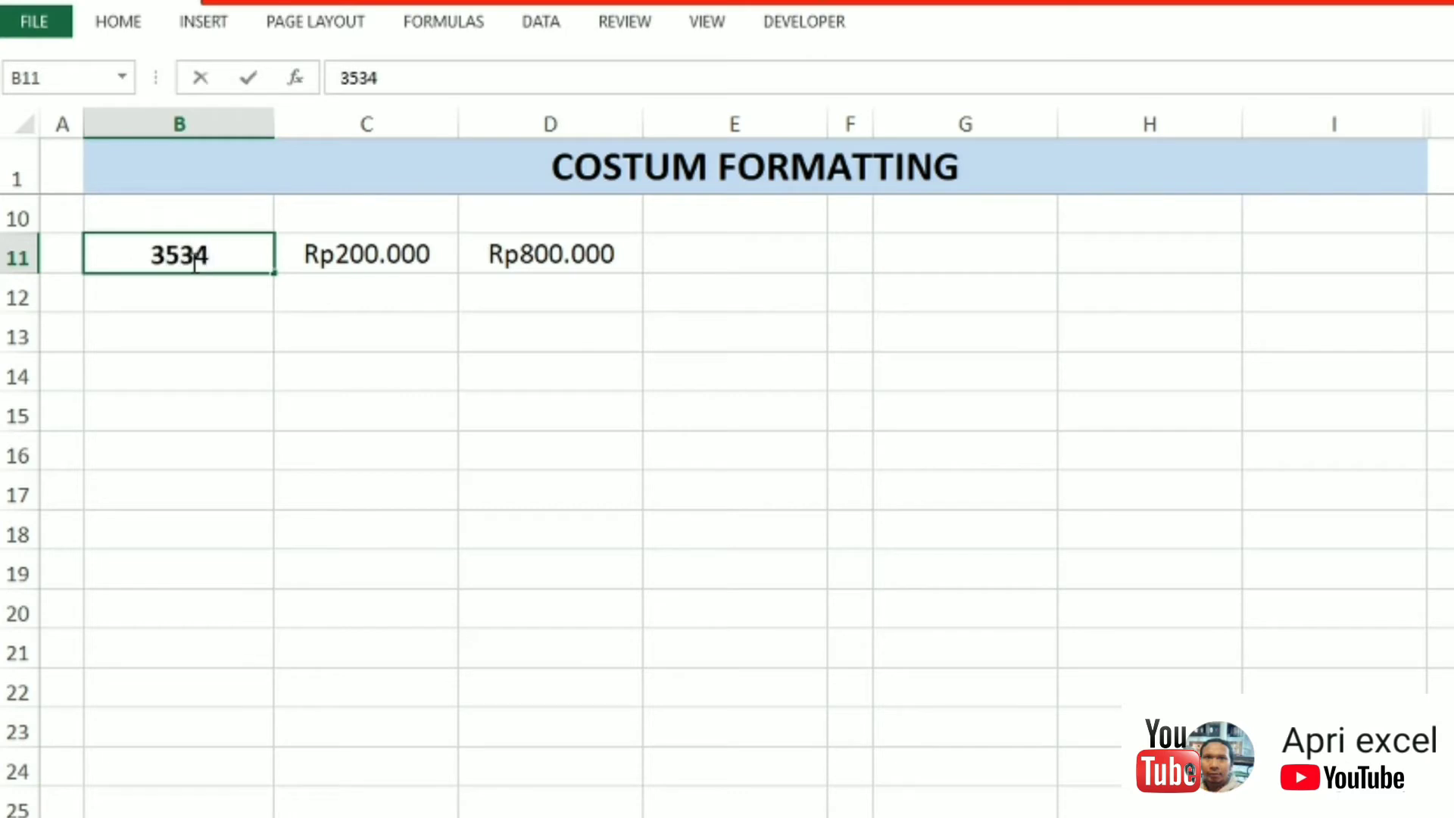
pyautogui.press('Return')
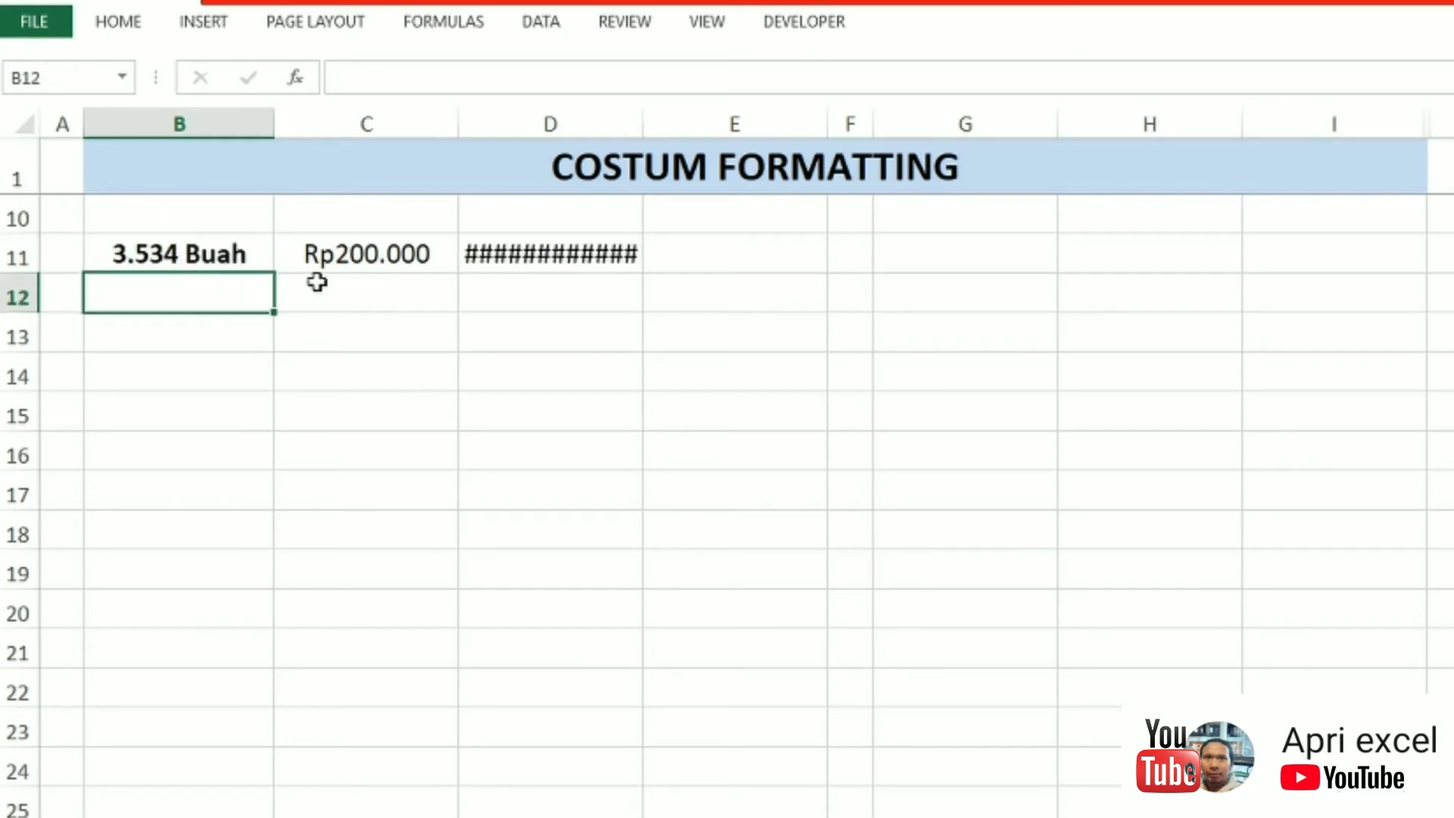
pyautogui.moveTo(648, 124); pyautogui.dragTo(718, 124)
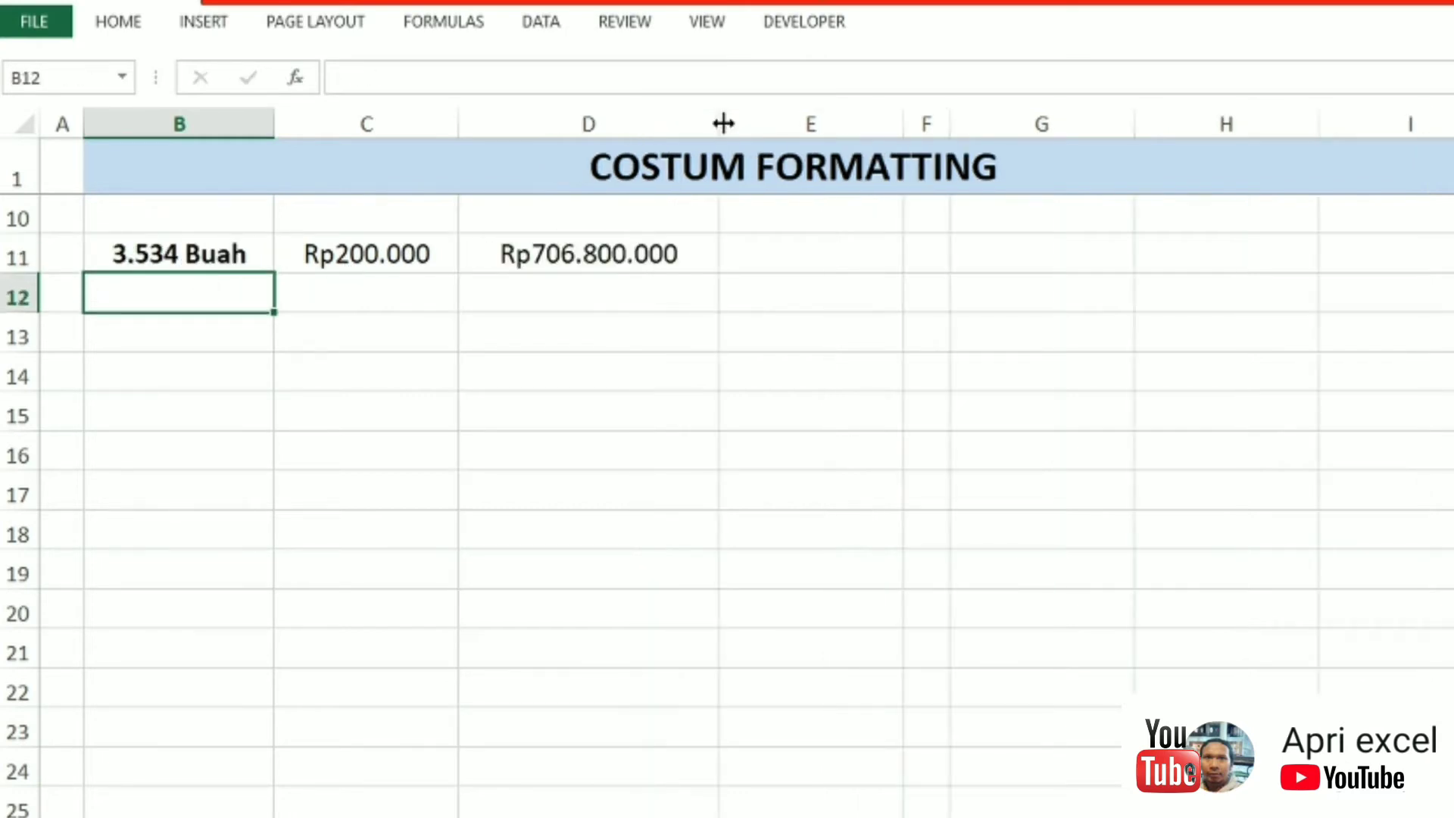
pyautogui.click(233, 254)
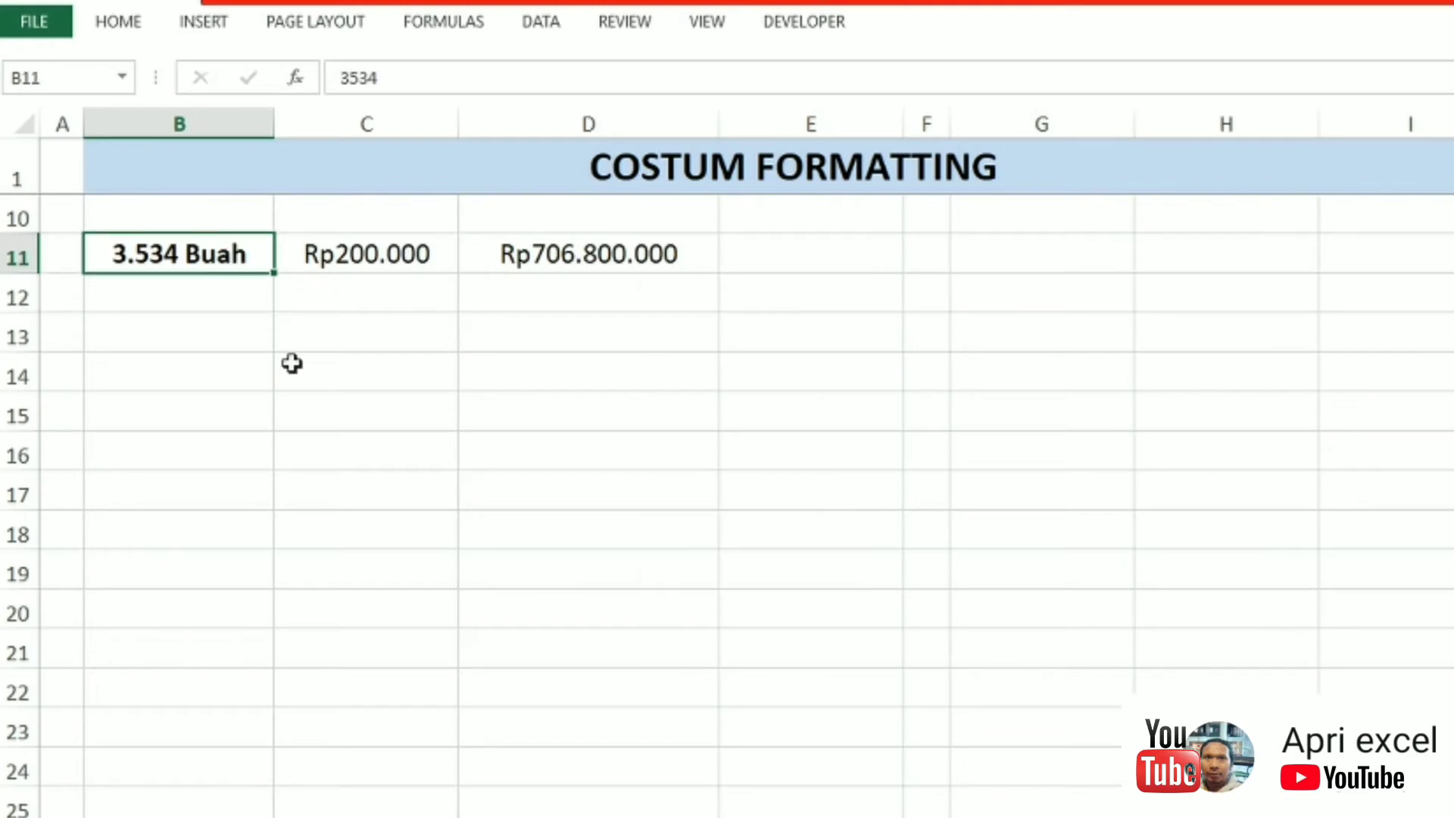
pyautogui.press('F2')
pyautogui.press('BackSpace')
pyautogui.press('BackSpace')
pyautogui.press('BackSpace')
pyautogui.write('kjahsj')
pyautogui.press('Return')
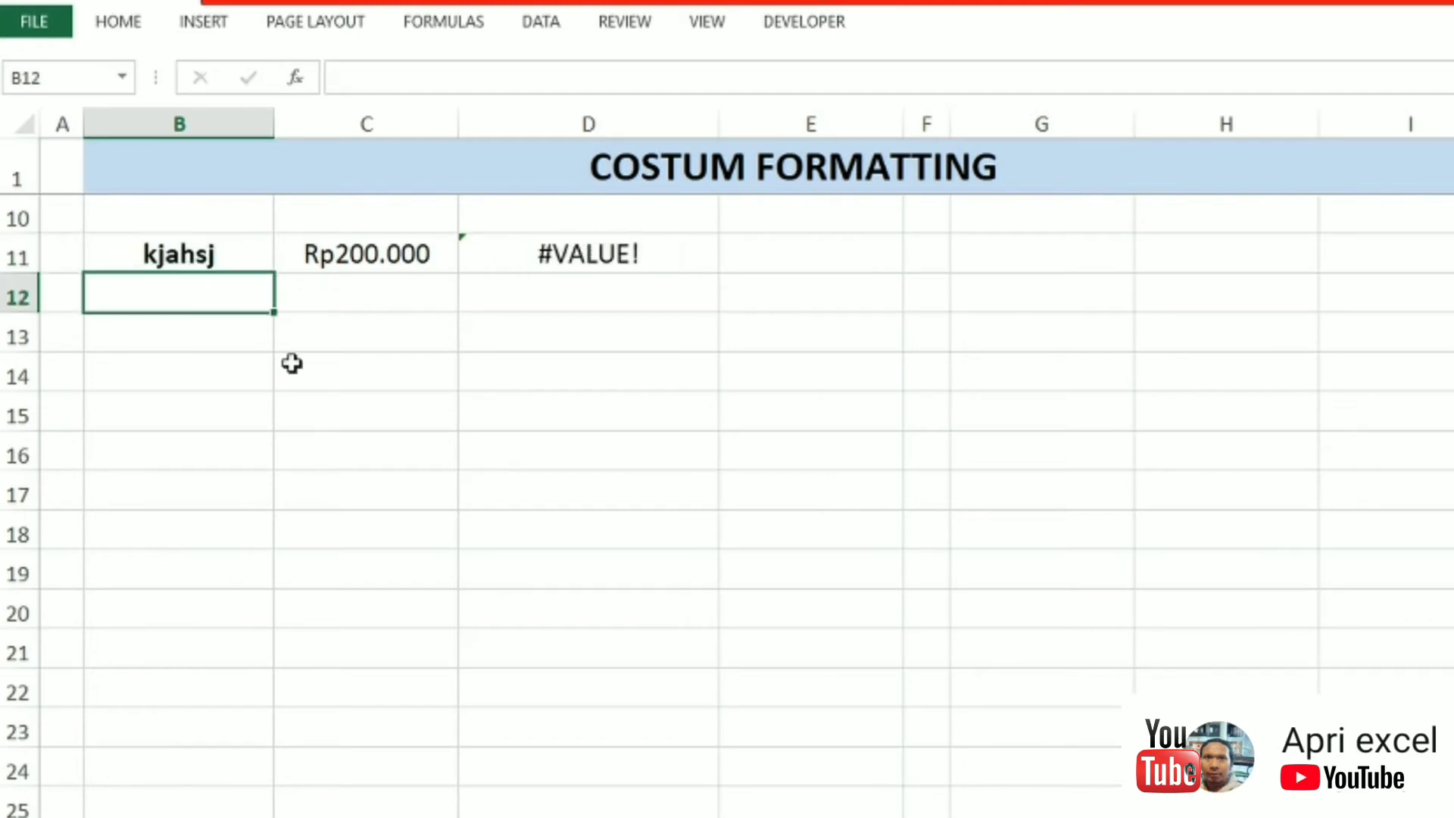
pyautogui.click(198, 261)
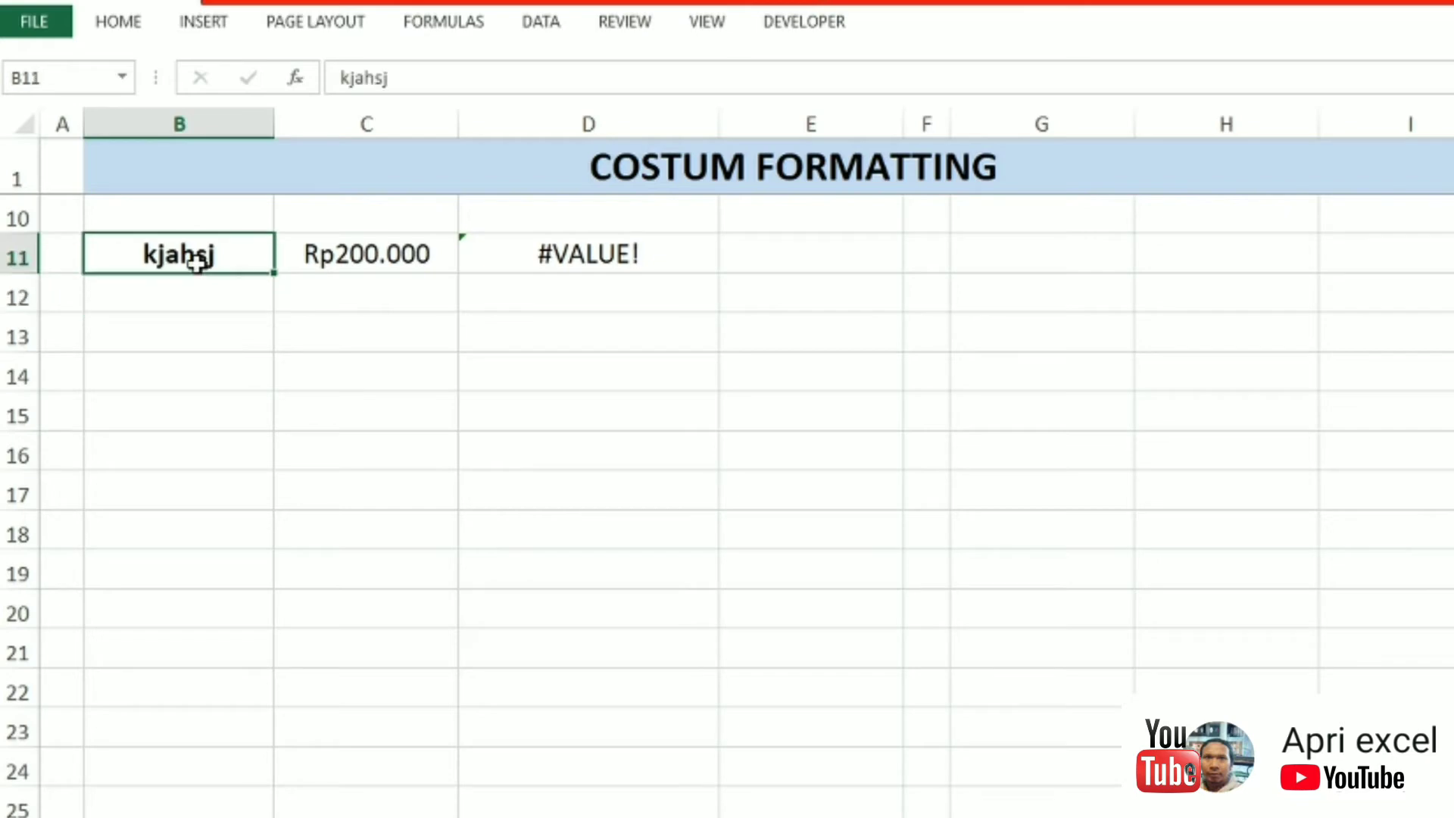
pyautogui.write('564')
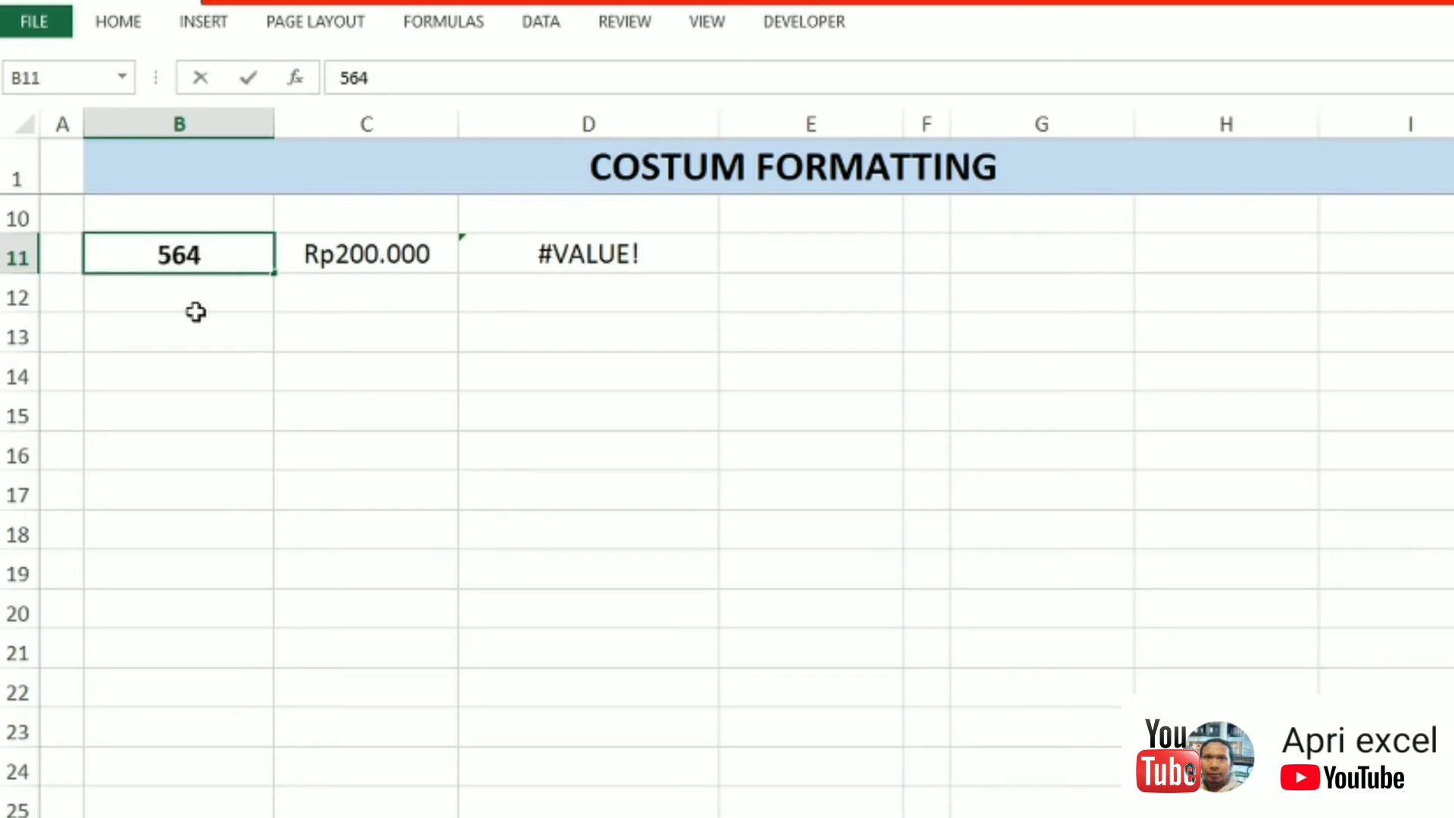
pyautogui.click(201, 354)
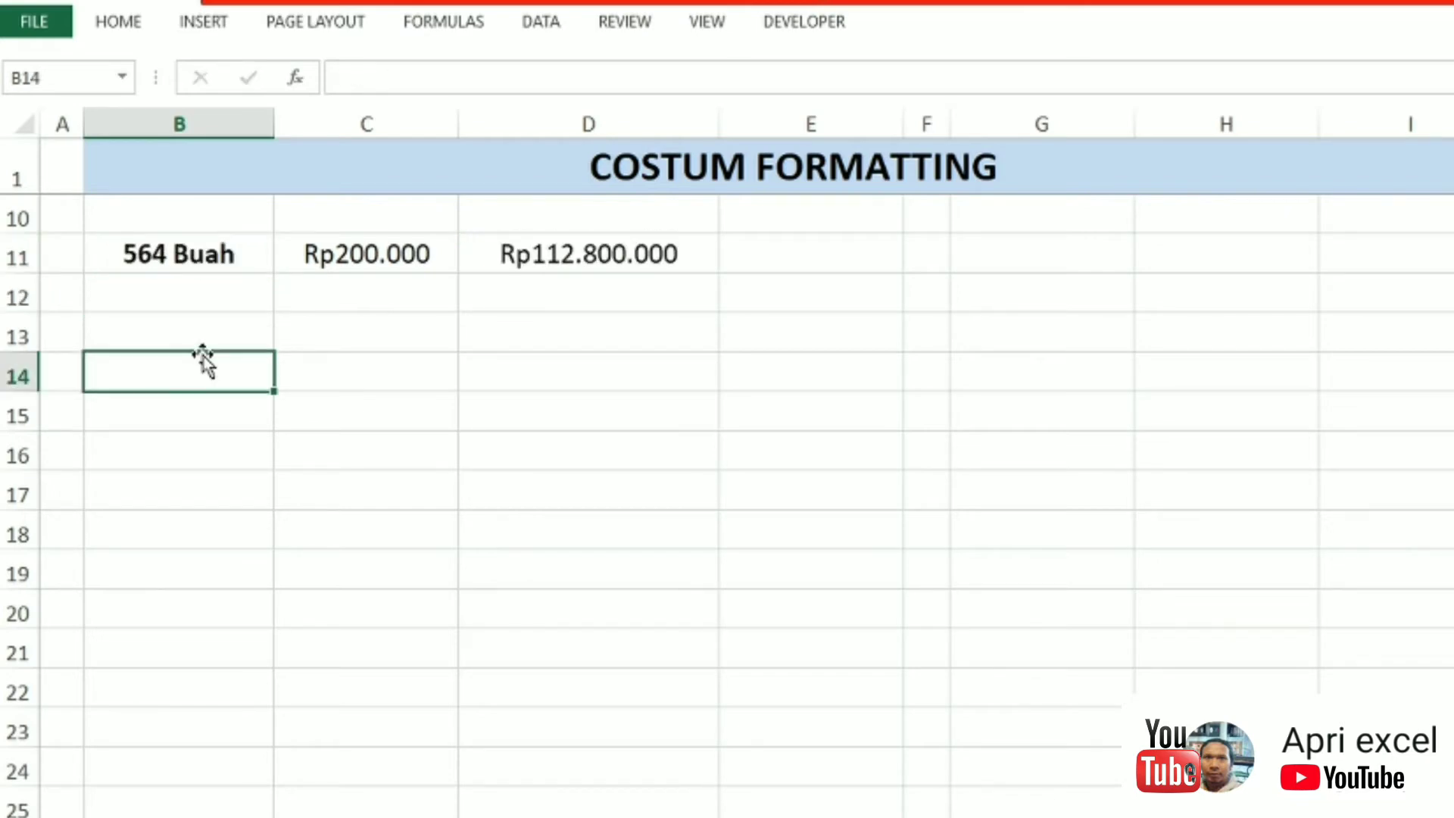
# Step: Change B11's custom unit word to "Orang" so it shows 564 Orang
pyautogui.click(228, 257)
pyautogui.hotkey('ctrl', '1')
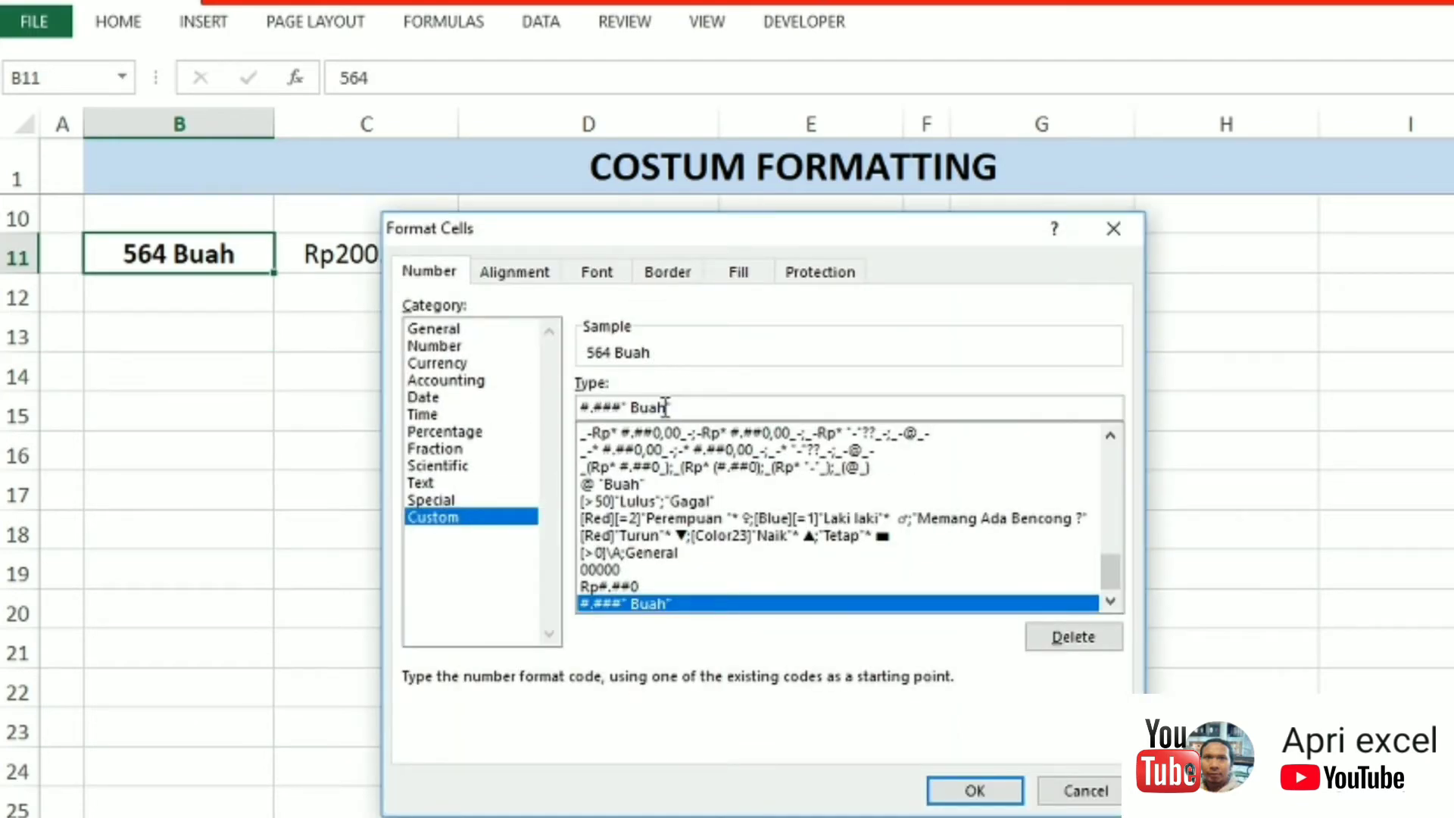
pyautogui.moveTo(666, 407); pyautogui.dragTo(635, 408)
pyautogui.write('ora')
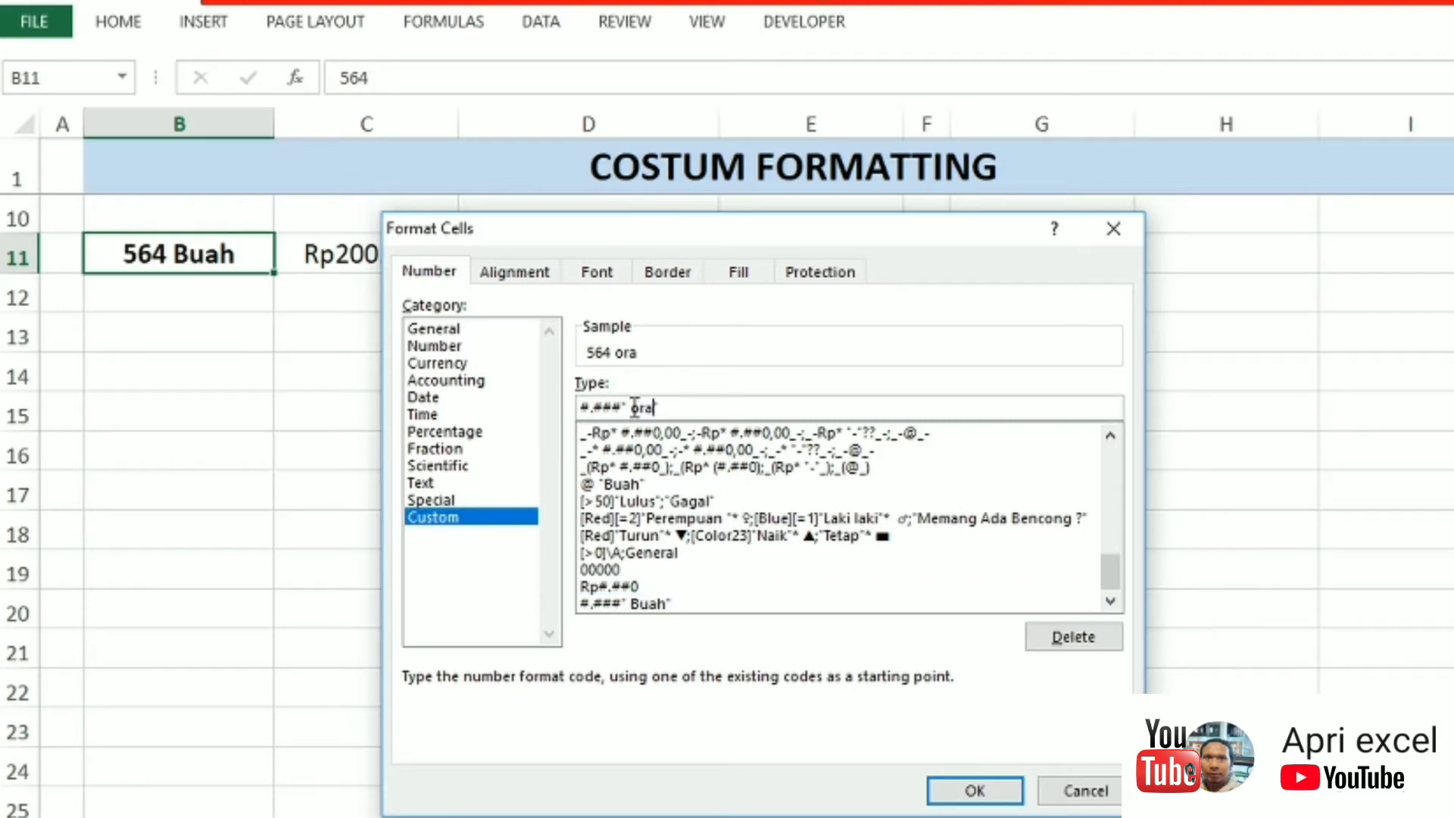
pyautogui.write('ng')
pyautogui.write('O')
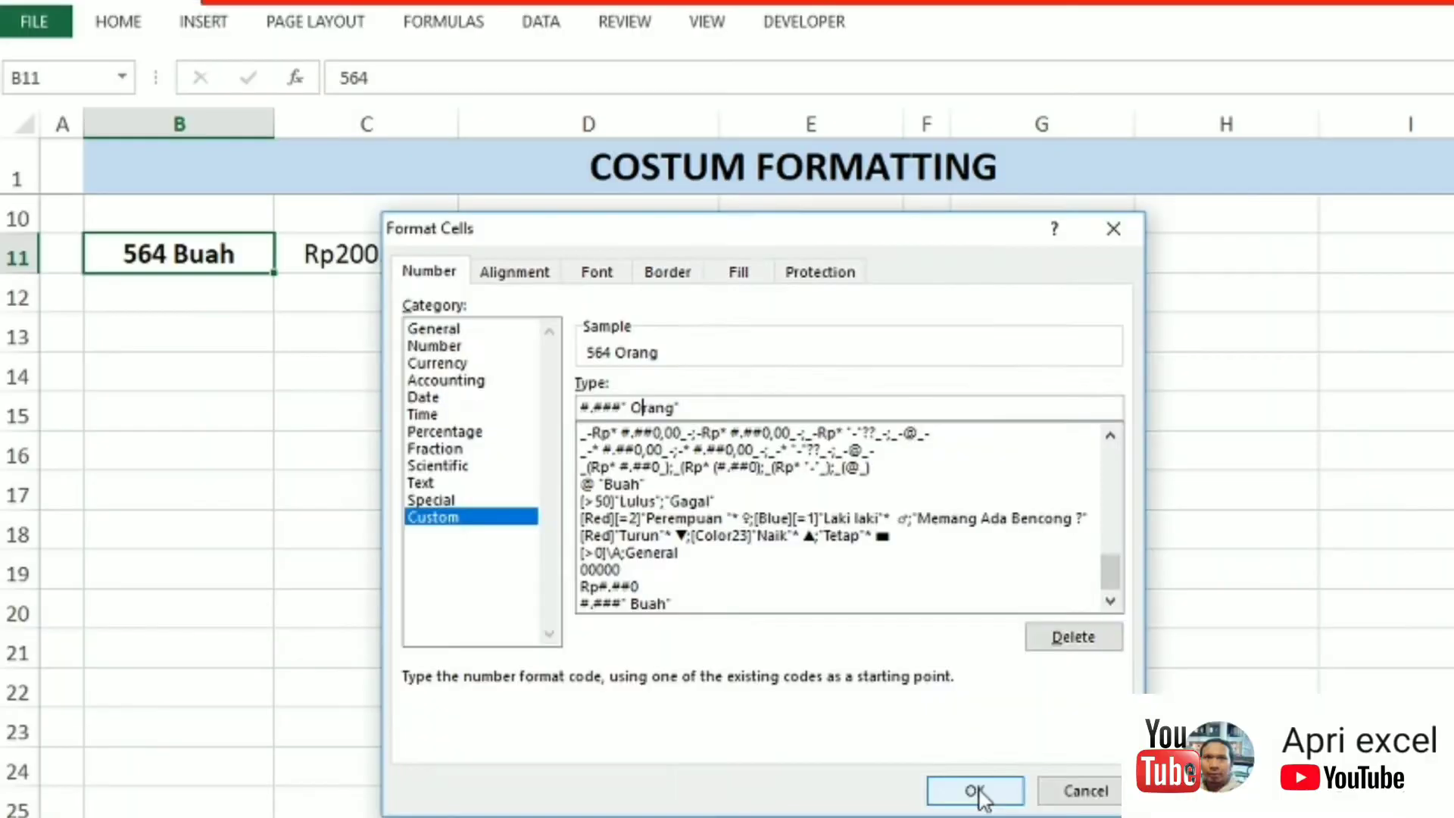
pyautogui.click(977, 790)
pyautogui.click(811, 695)
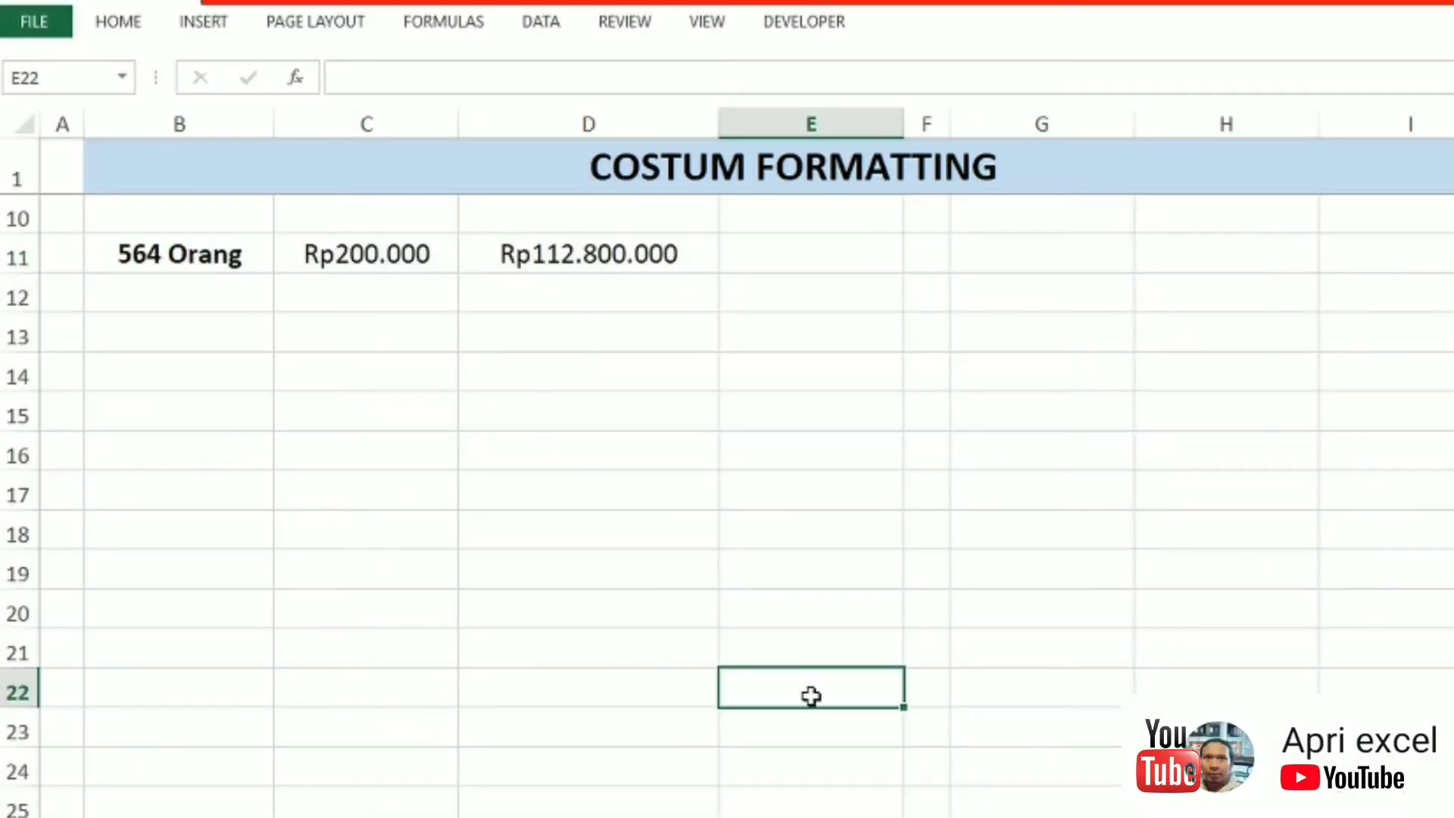
pyautogui.click(192, 337)
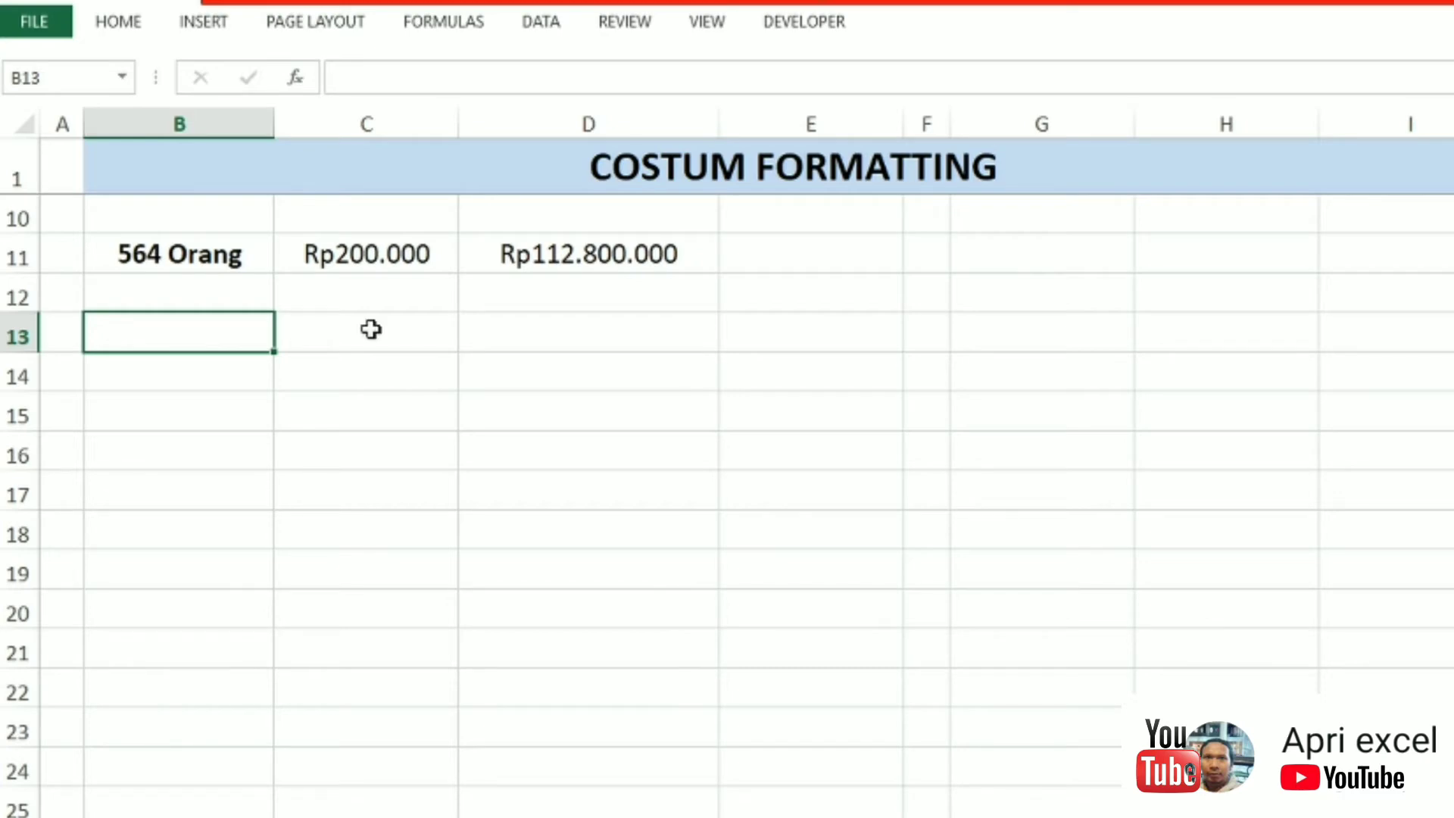
# Step: Give B13 the custom format [>50]Lulus;[<=50]Gagal and enter 45, which displays as aal
pyautogui.hotkey('ctrl', '1')
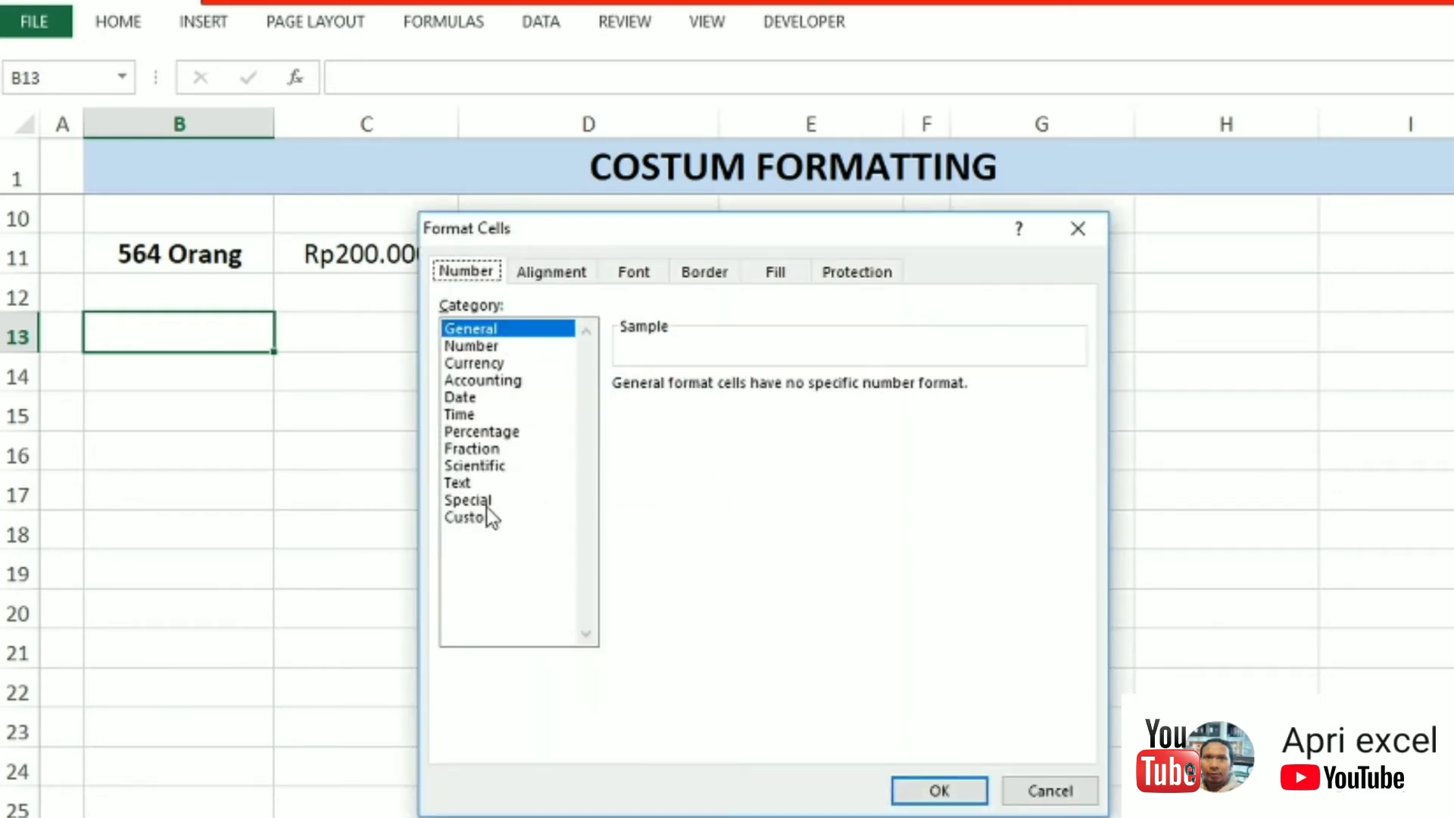
pyautogui.click(481, 519)
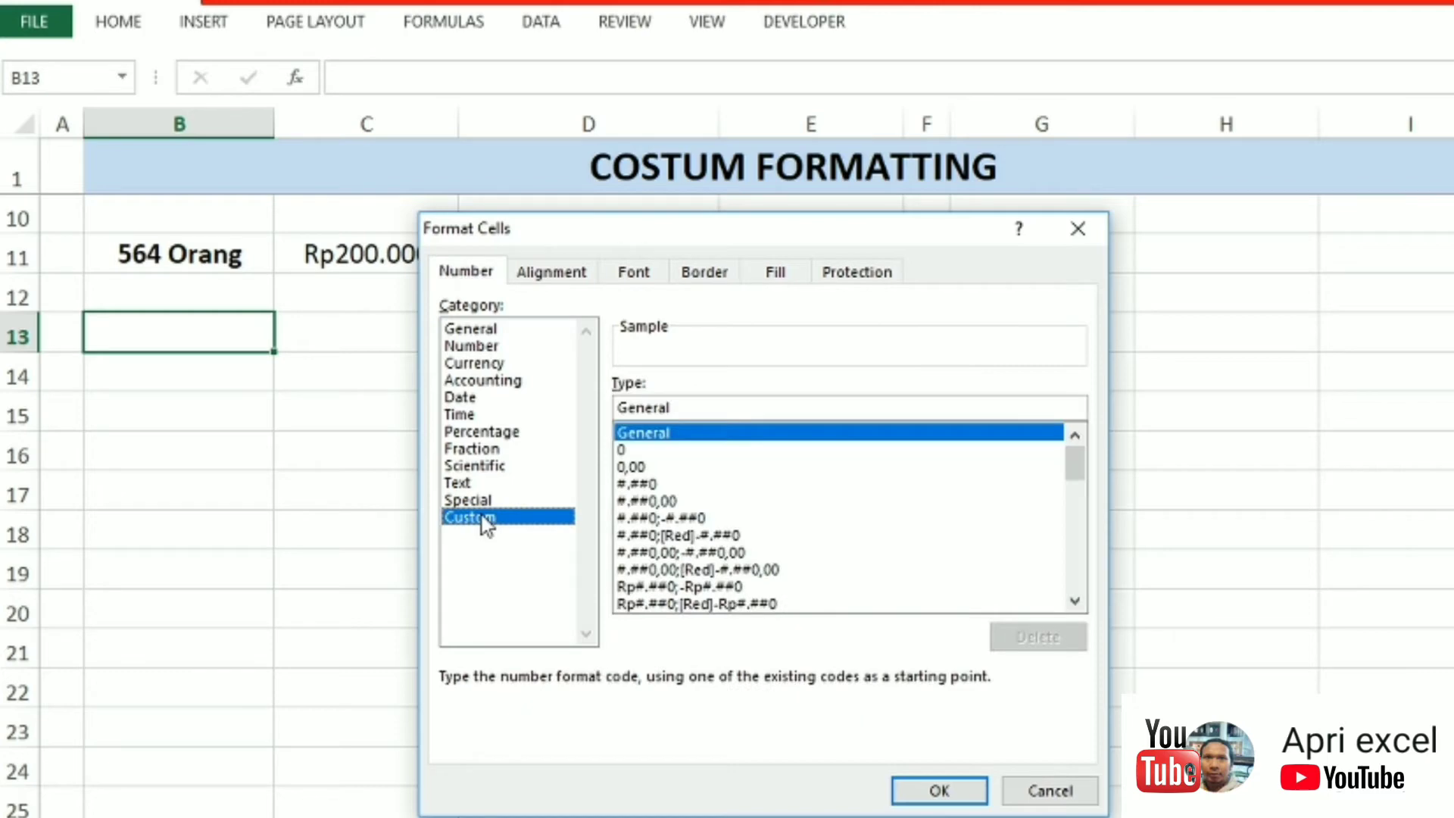
pyautogui.doubleClick(681, 407)
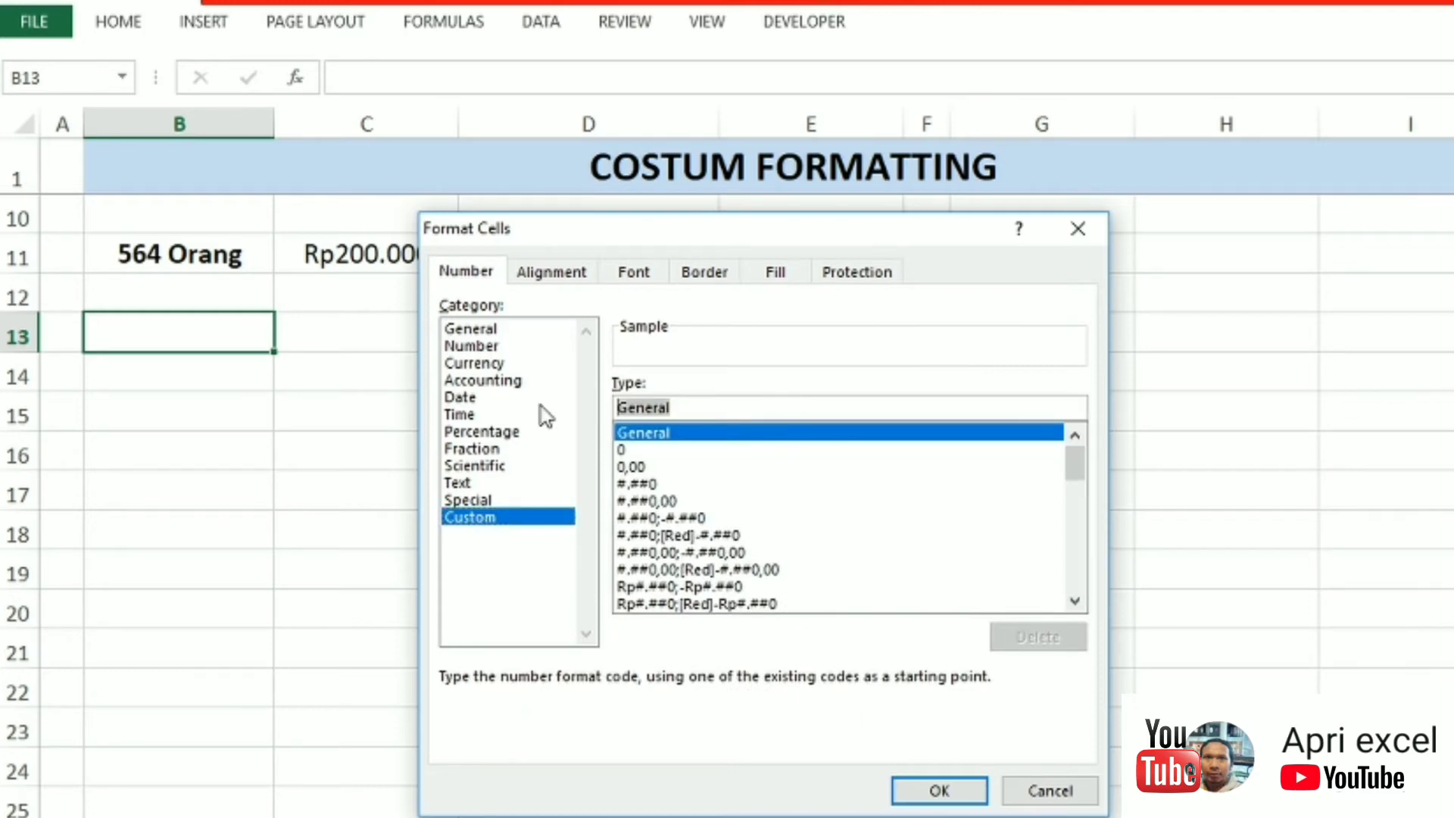
pyautogui.write('[')
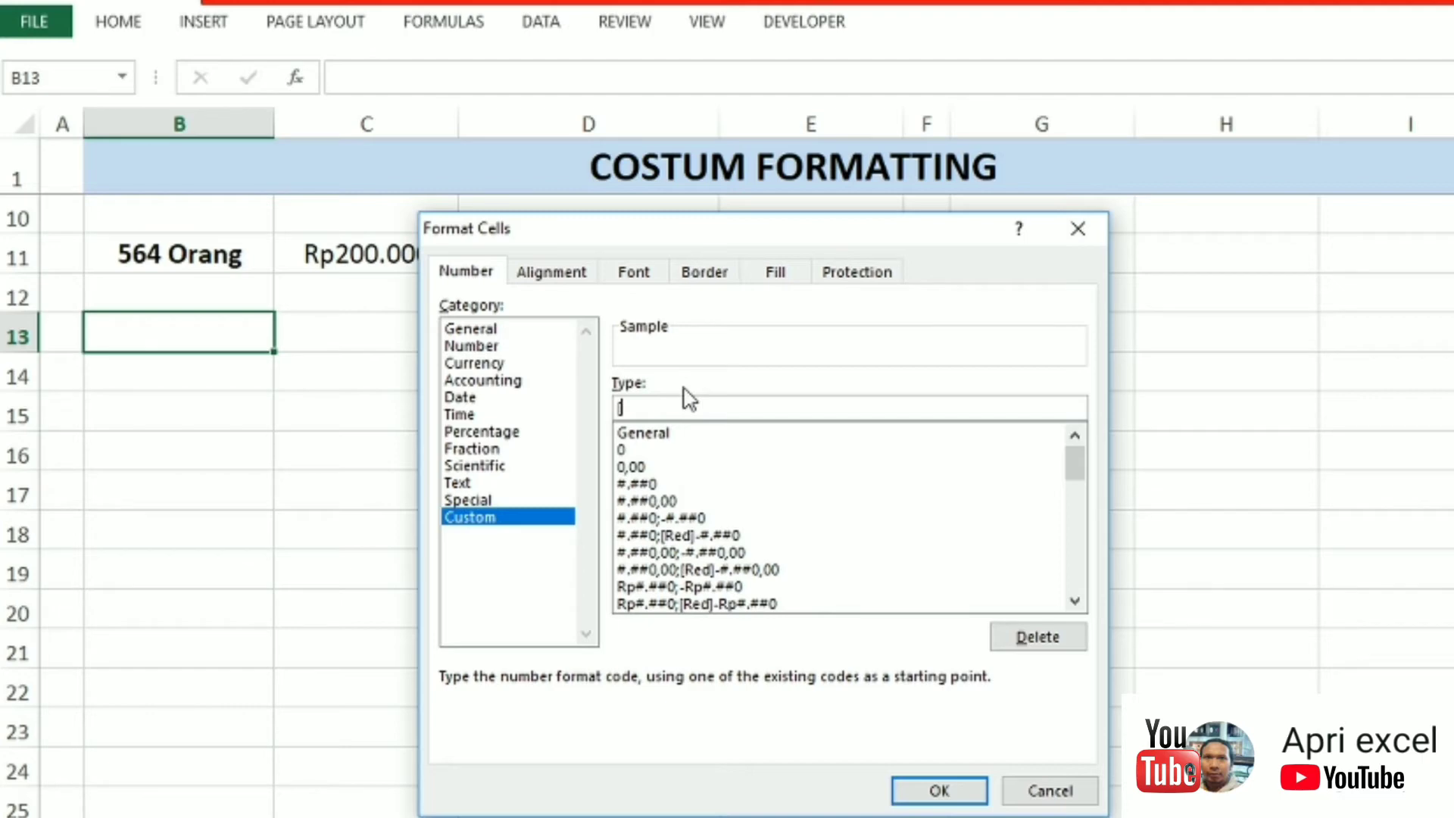
pyautogui.write('>')
pyautogui.write('50')
pyautogui.write(']')
pyautogui.write('Lulus')
pyautogui.write(';')
pyautogui.write('[')
pyautogui.write('<')
pyautogui.write('<')
pyautogui.write('50')
pyautogui.press('BackSpace')
pyautogui.press('BackSpace')
pyautogui.write('=')
pyautogui.write('50')
pyautogui.write(']')
pyautogui.write('Gagal')
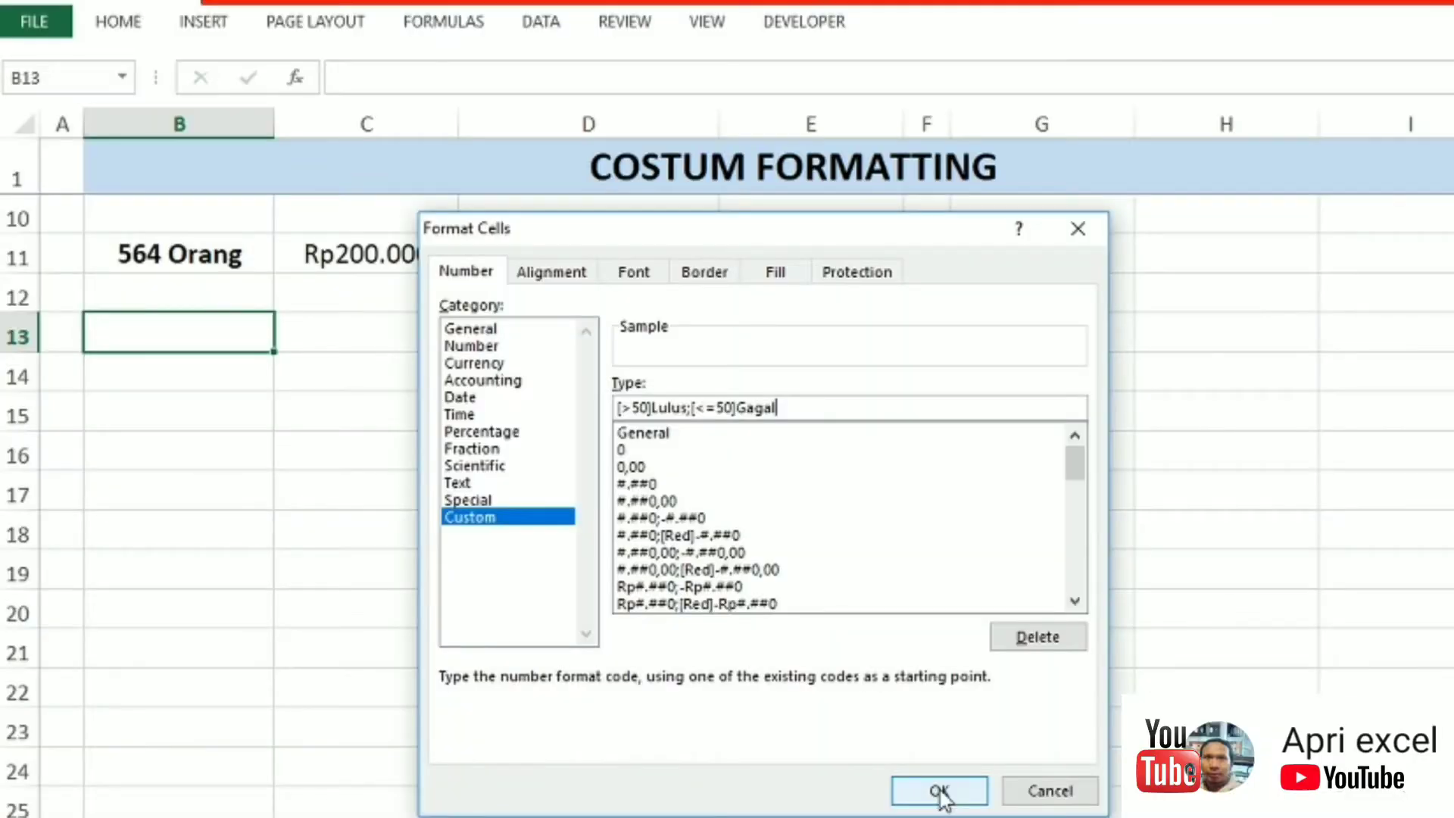
pyautogui.click(1215, 786)
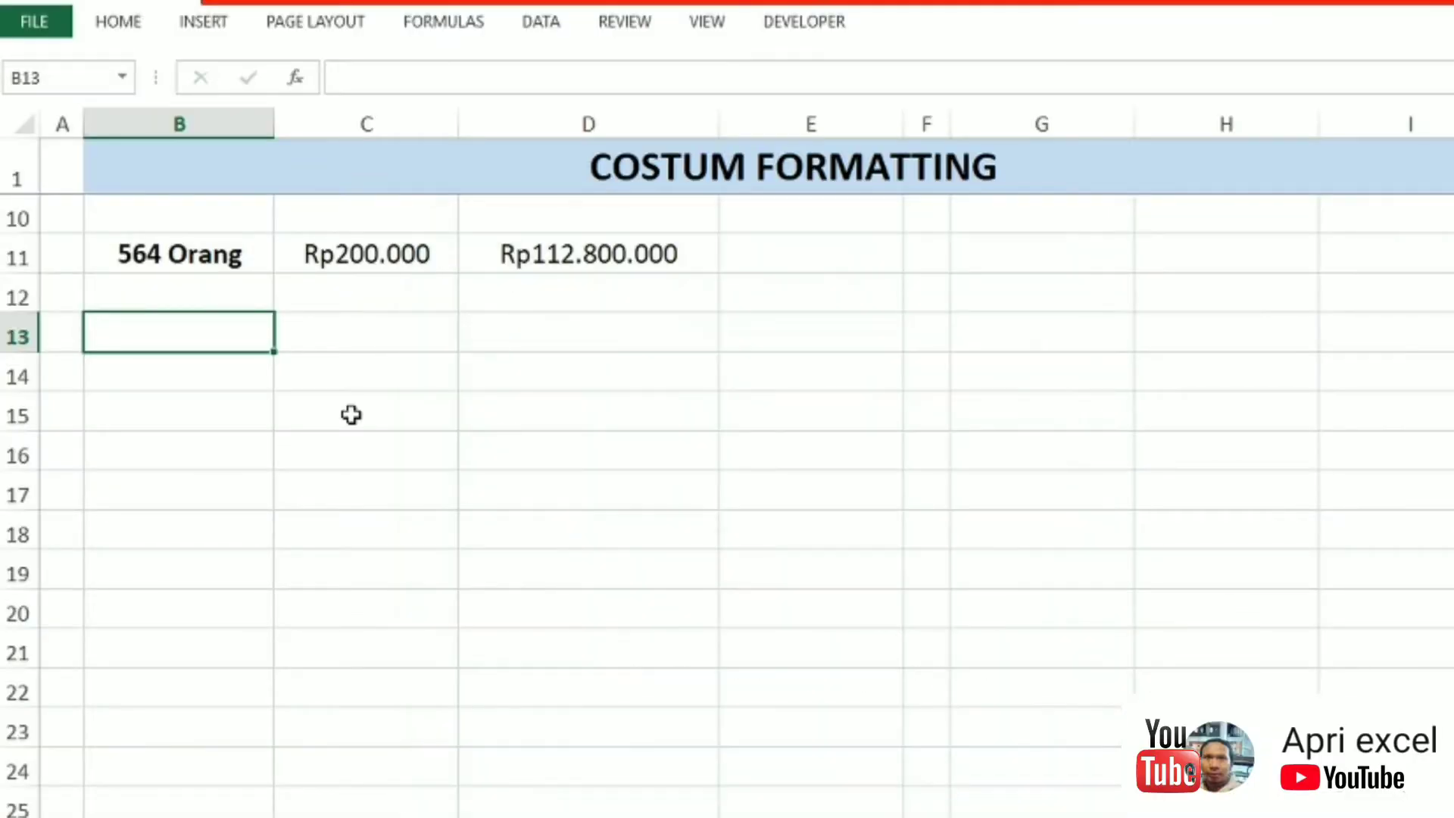
pyautogui.write('45')
pyautogui.press('Return')
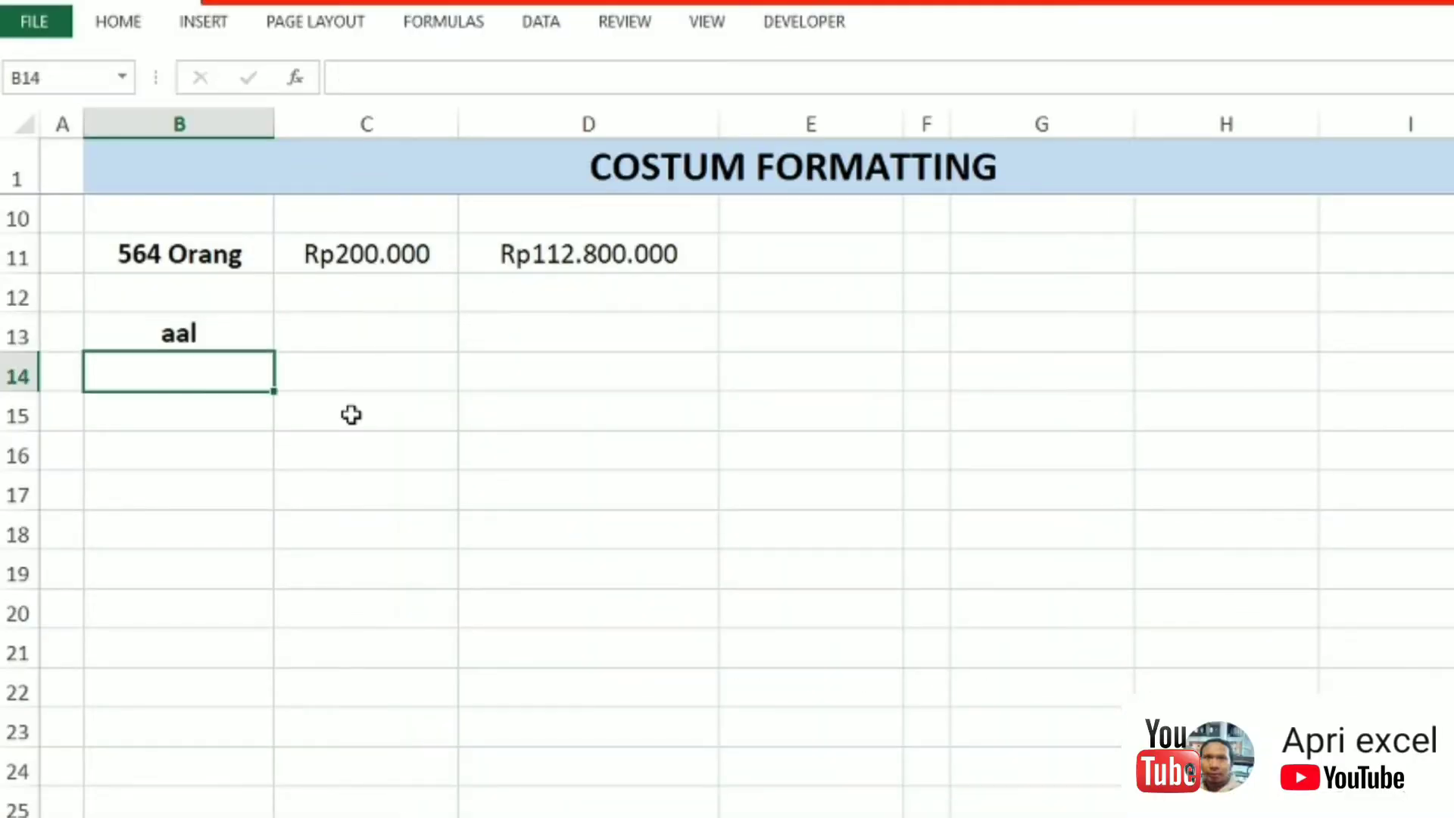
# Step: Correct B13's format to the quoted [>50]"Lulus";[<=50]"gagal" so 45 shows gagal
pyautogui.click(199, 322)
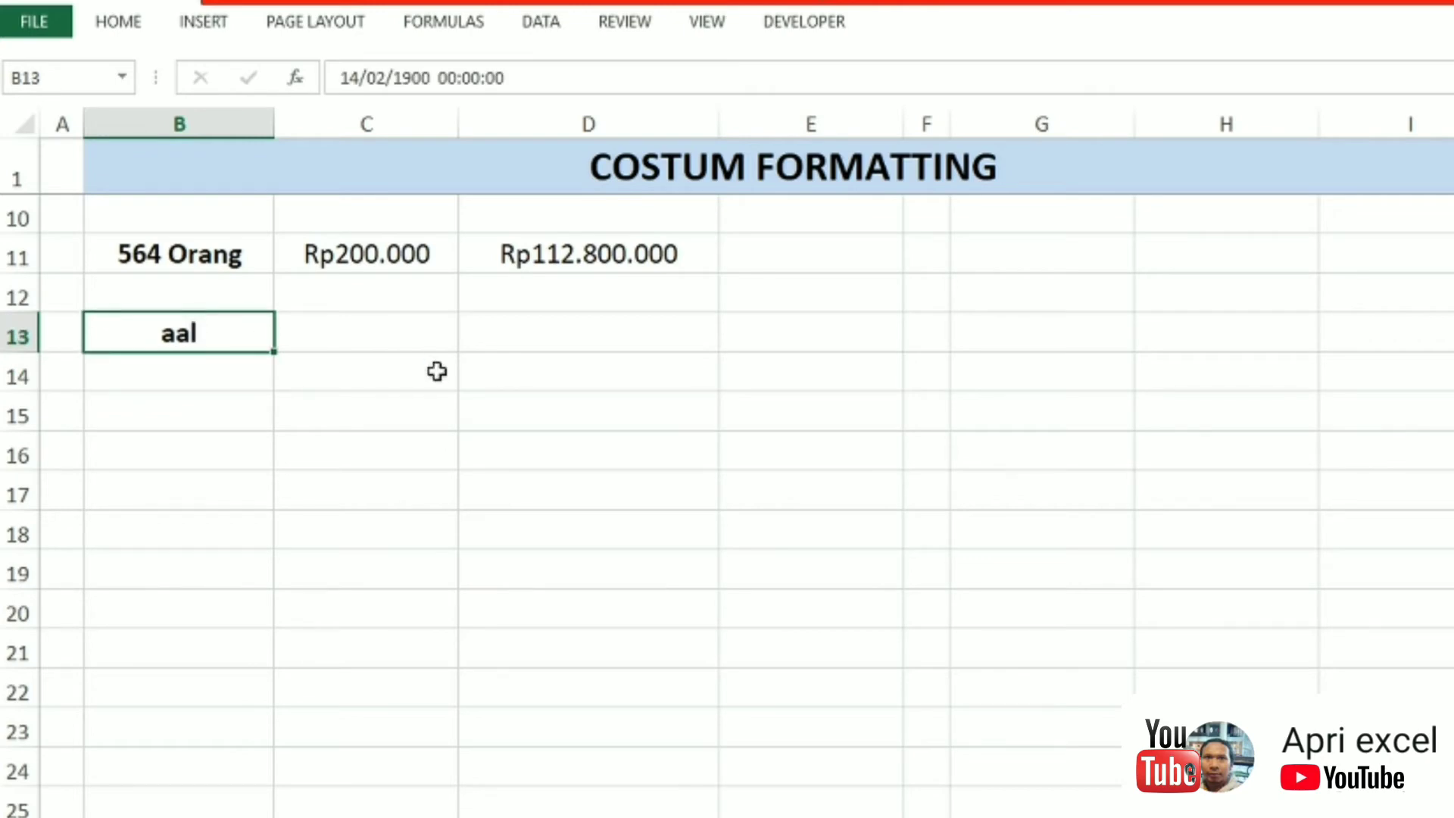
pyautogui.hotkey('ctrl', '1')
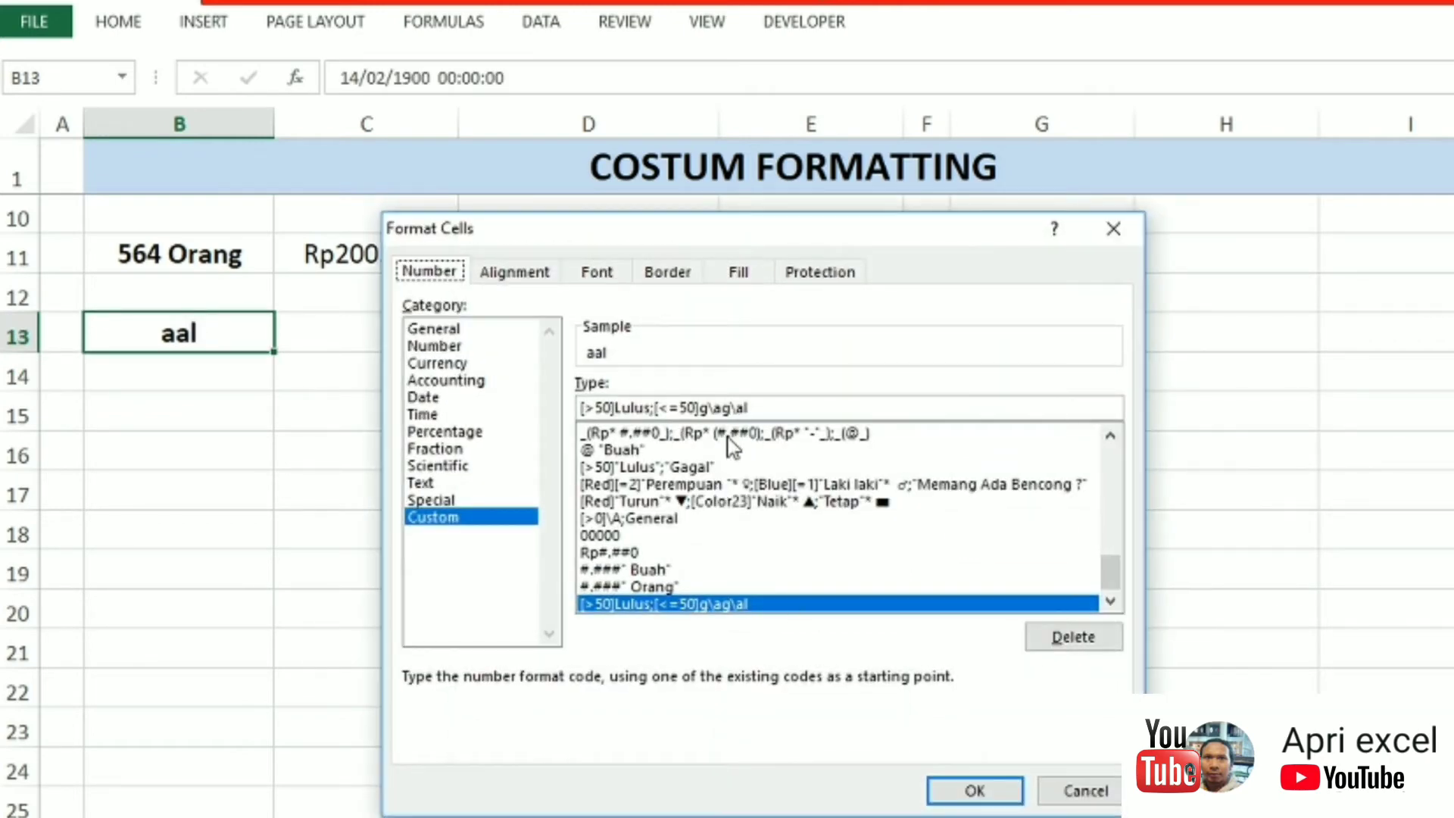
pyautogui.click(739, 408)
pyautogui.click(618, 407)
pyautogui.write('"')
pyautogui.click(659, 407)
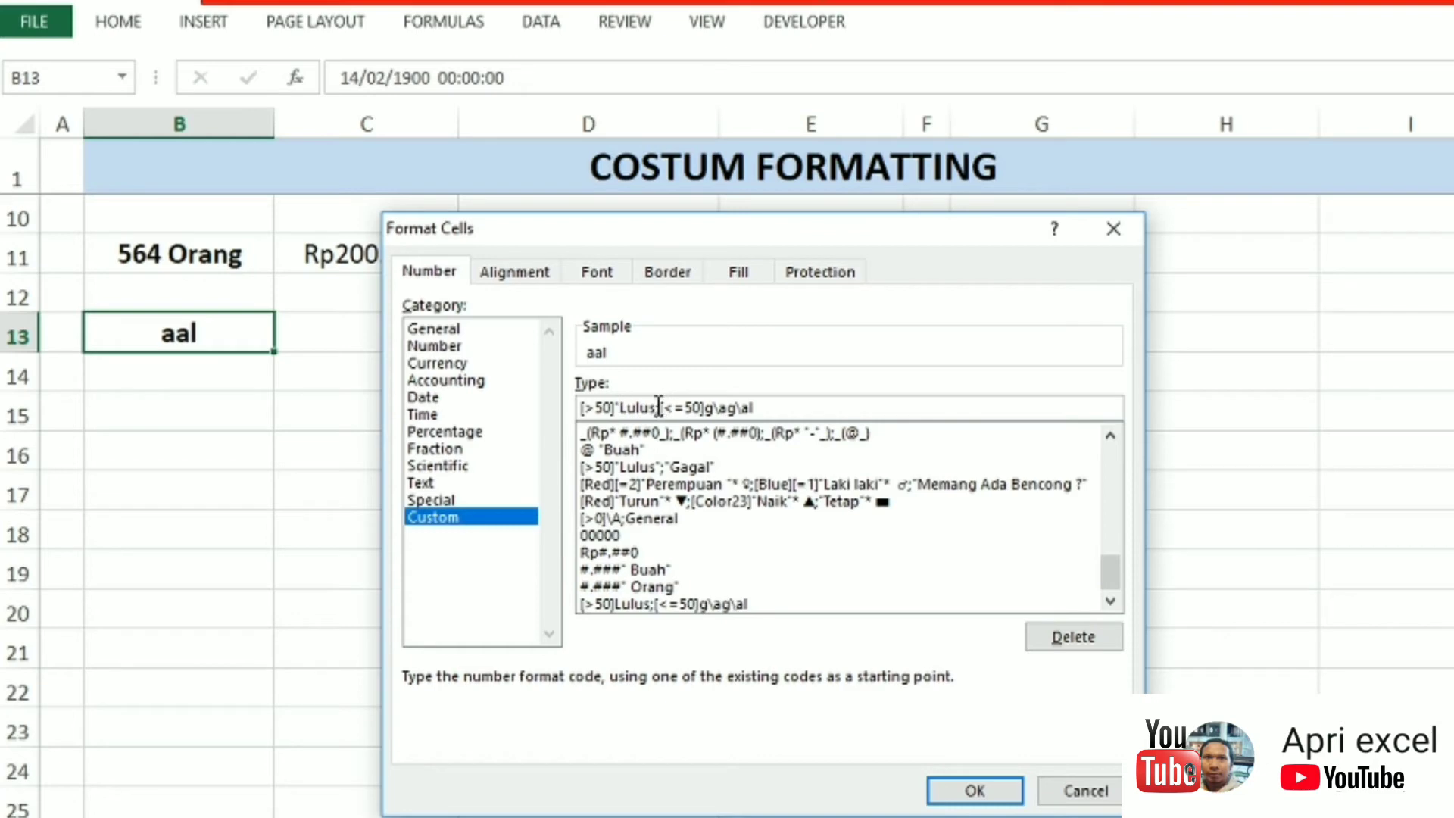
pyautogui.write('";')
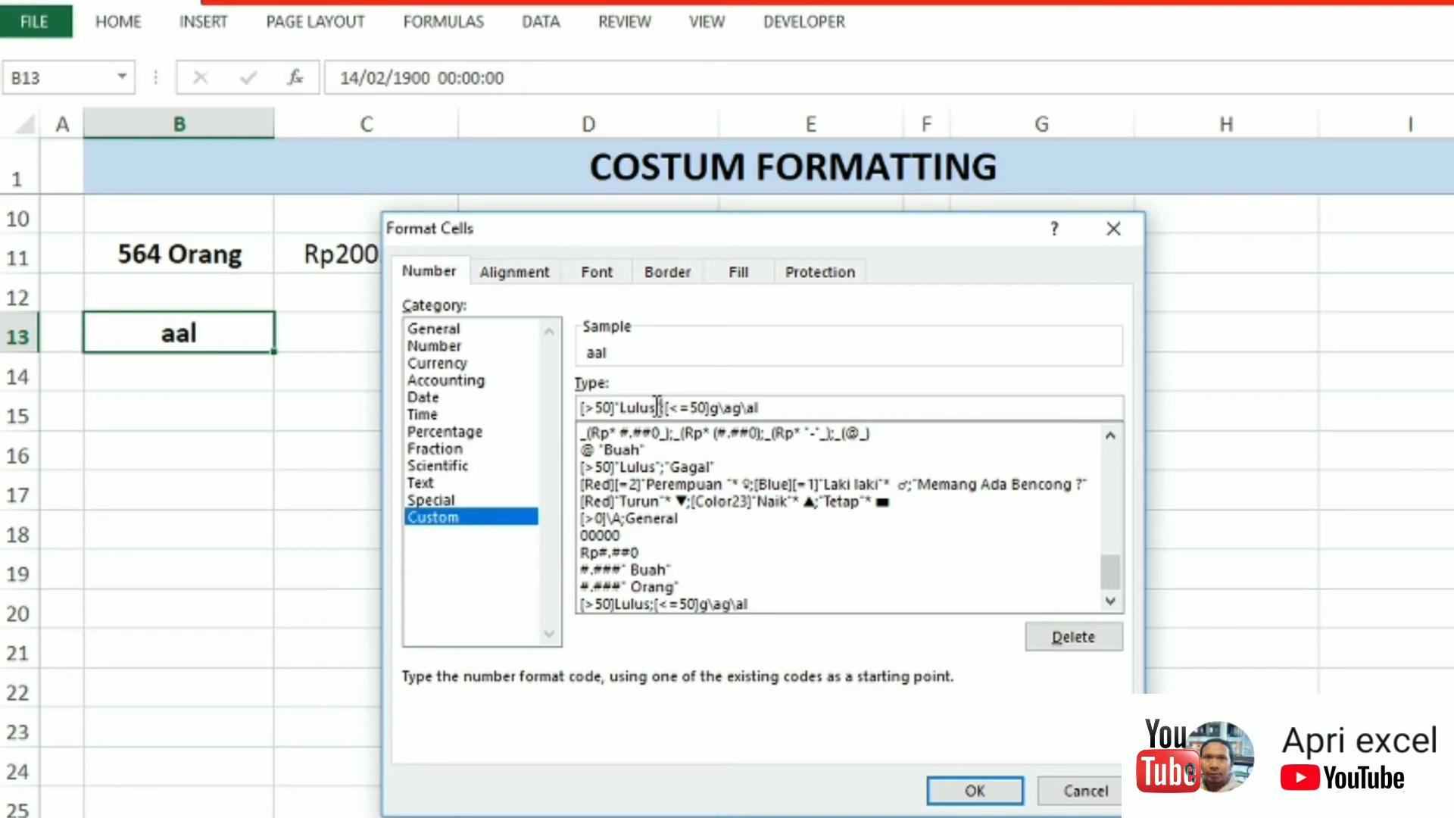
pyautogui.moveTo(708, 407); pyautogui.dragTo(781, 408)
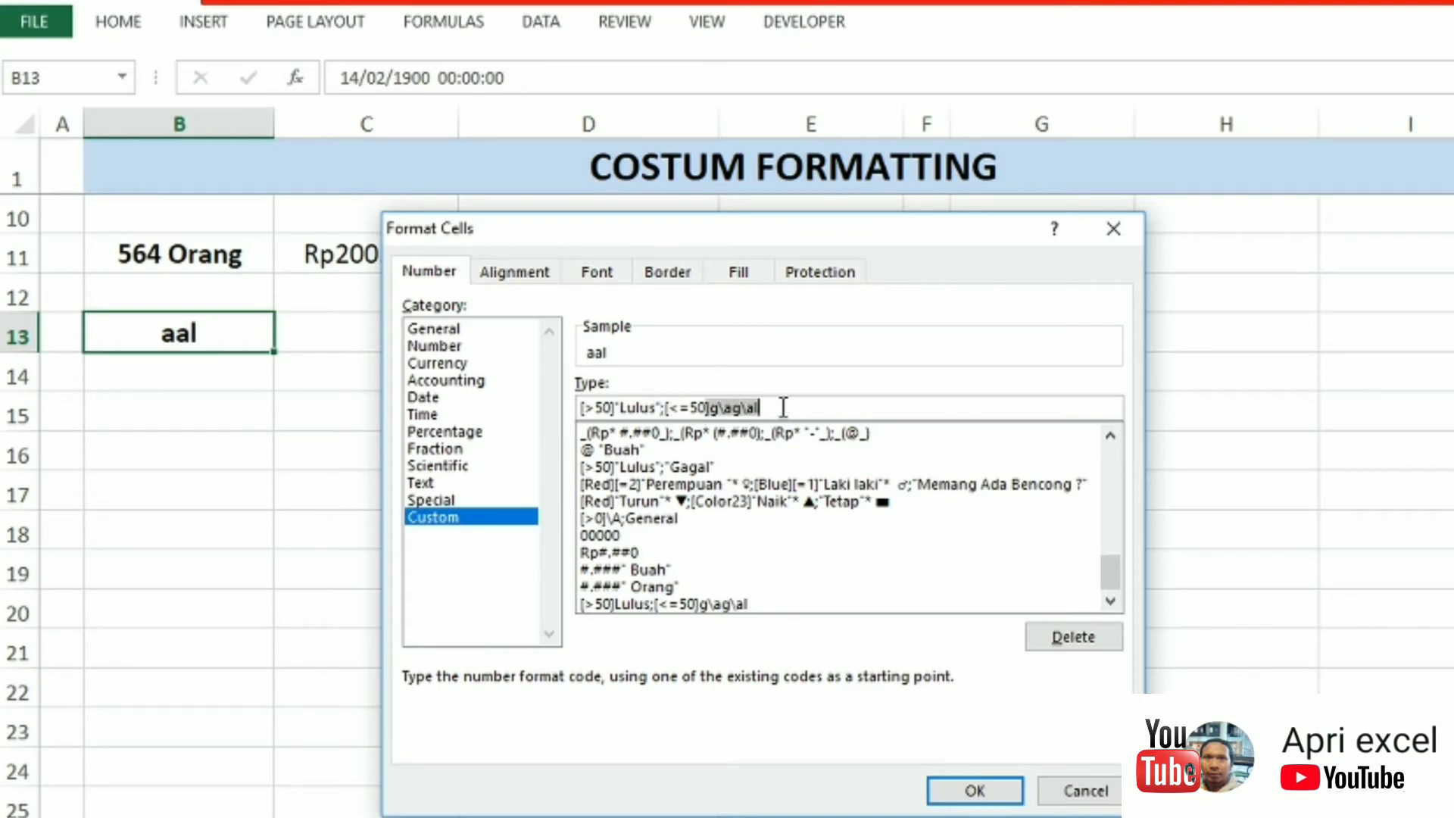
pyautogui.press('BackSpace')
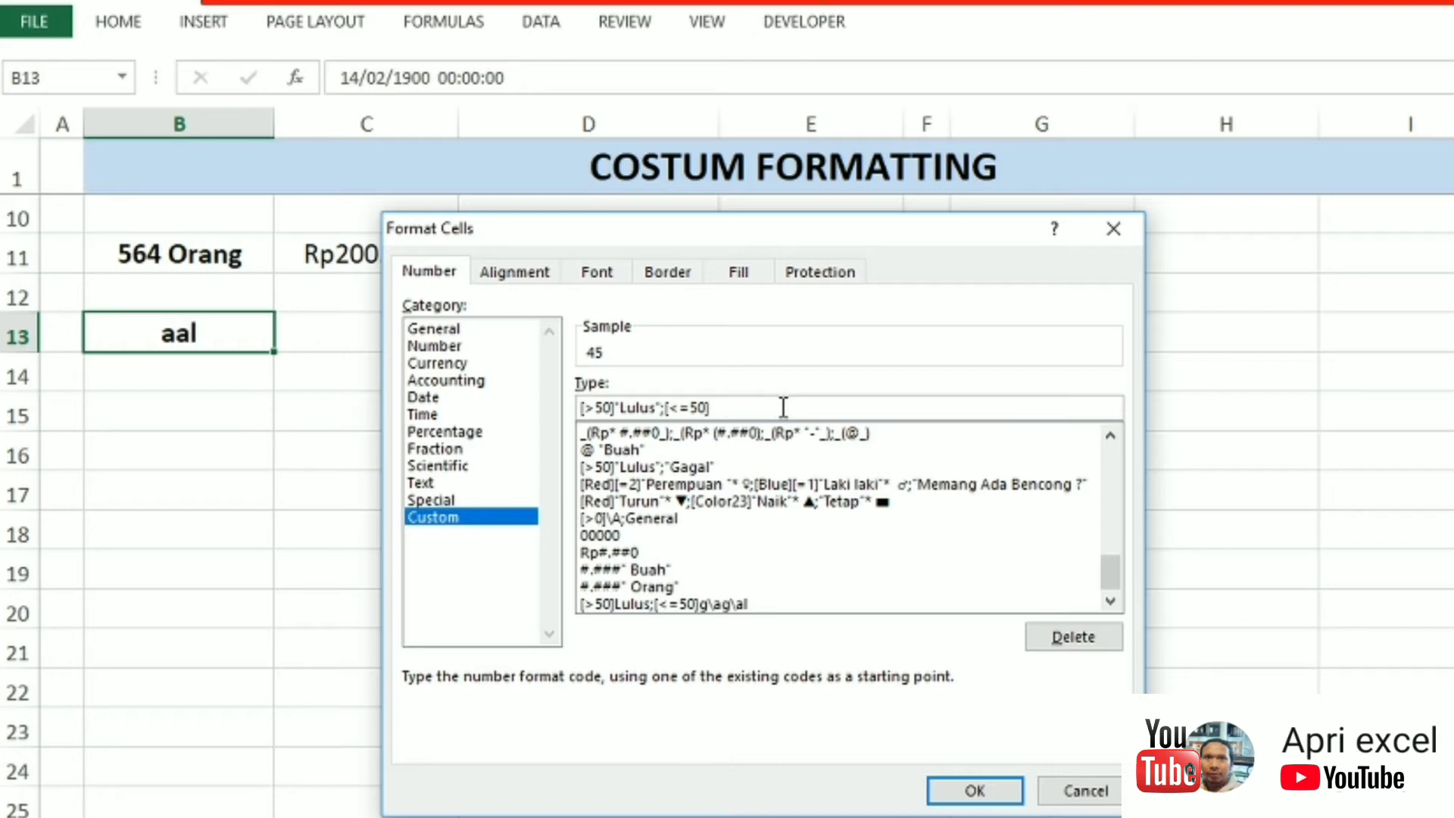
pyautogui.write('"gagal')
pyautogui.write('"')
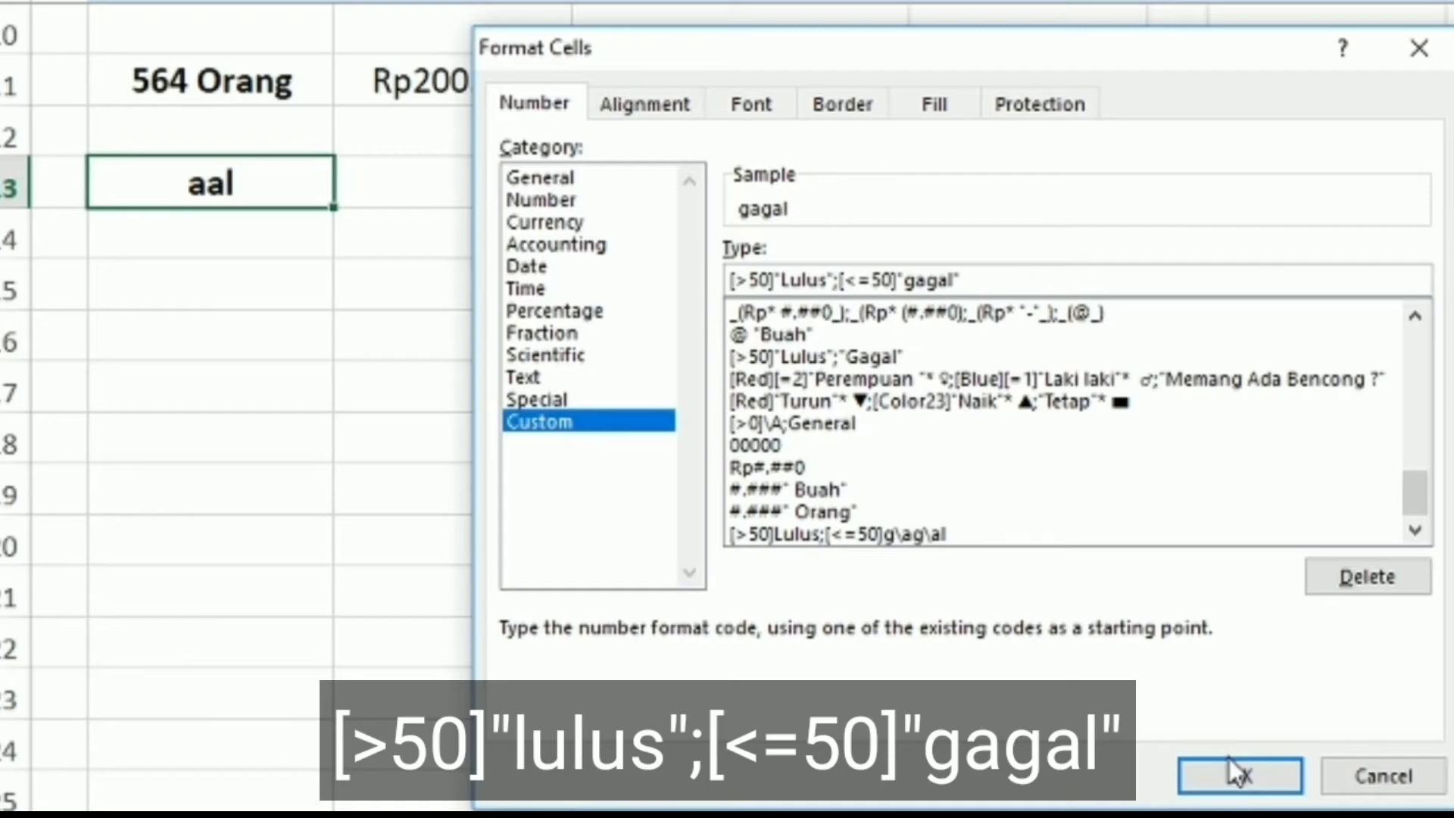
pyautogui.click(1230, 760)
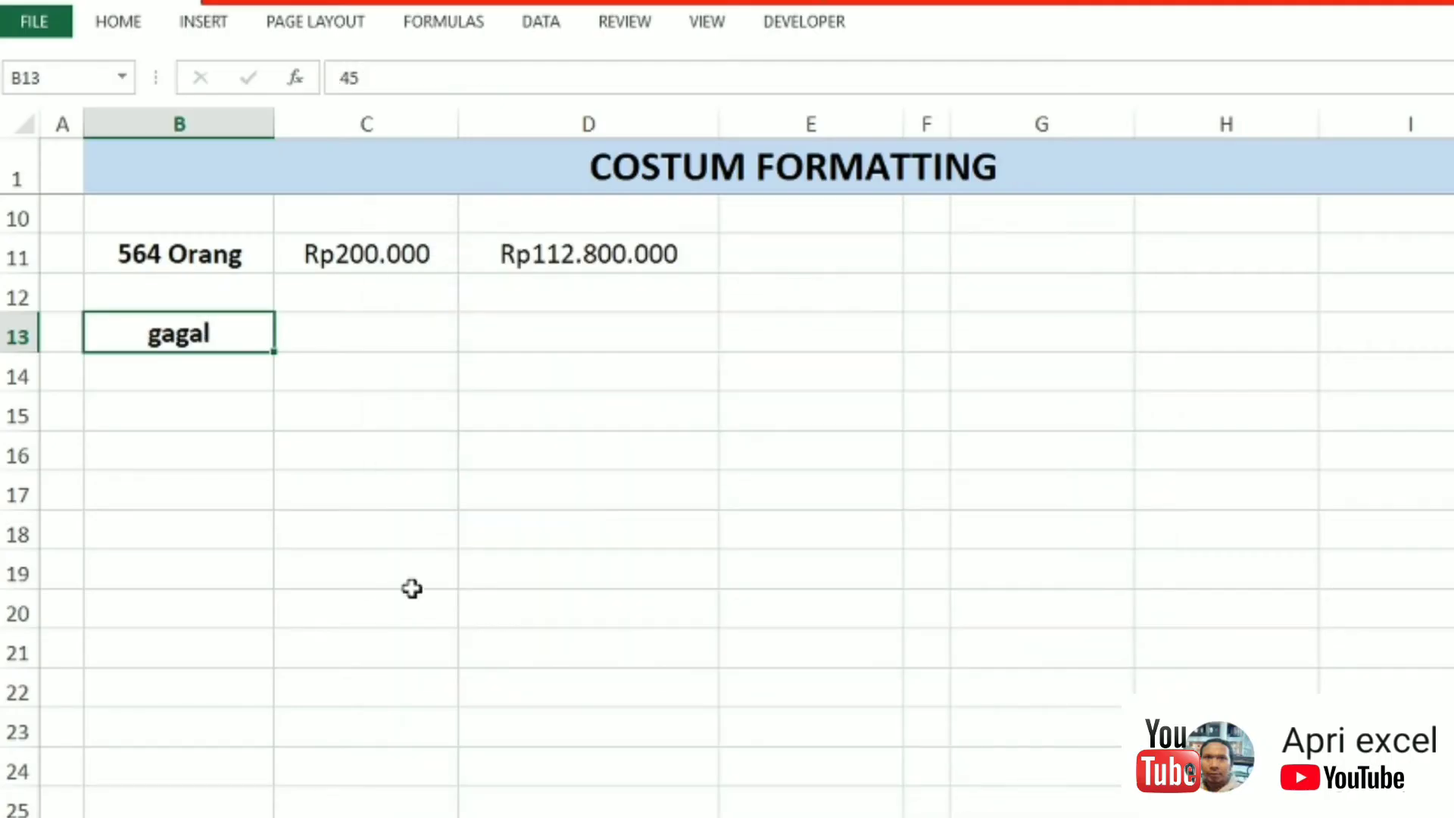
# Step: Enter 90 in B13 so it displays Lulus, and bring its format code back up
pyautogui.press('F2')
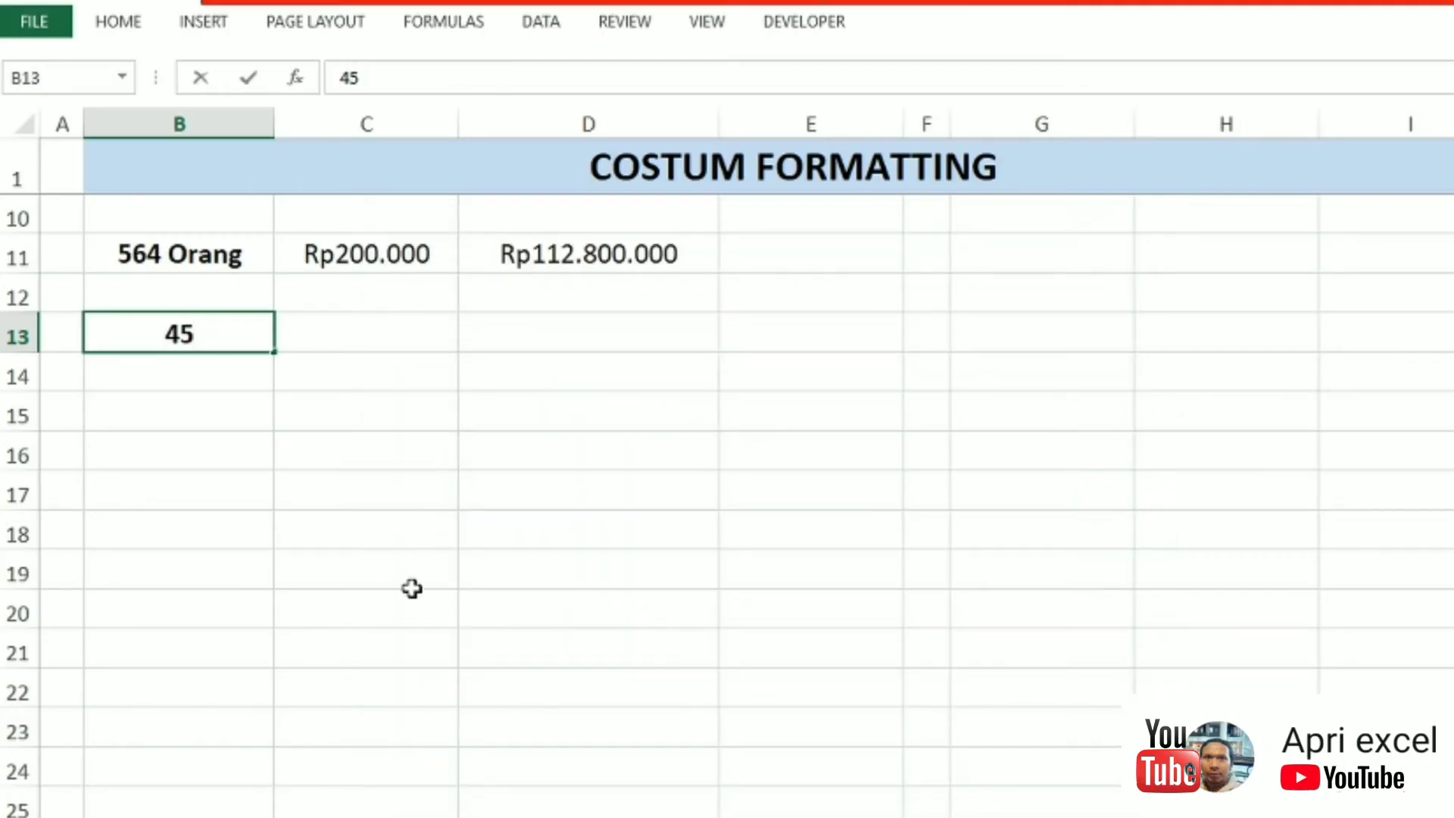
pyautogui.click(411, 588)
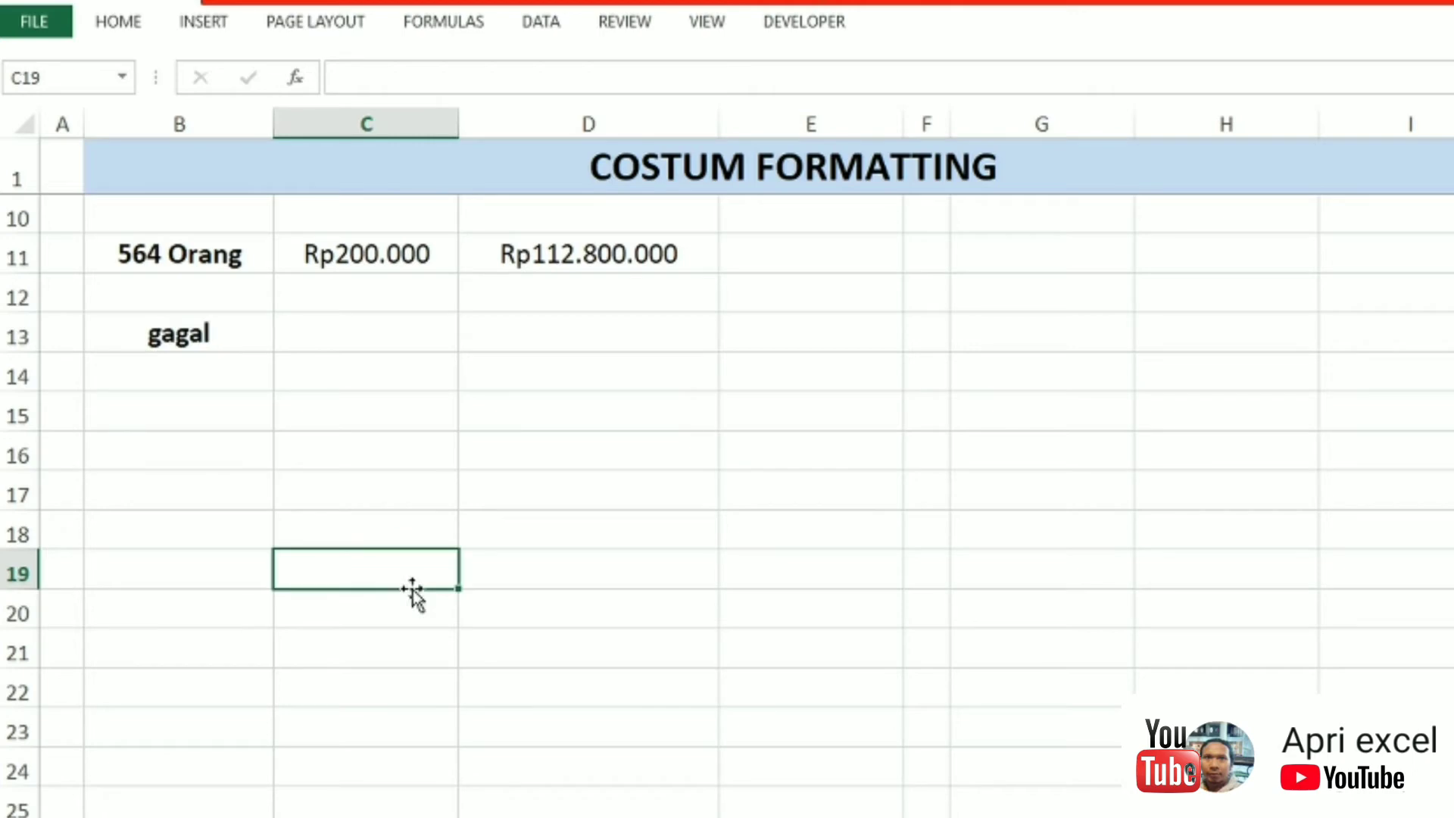
pyautogui.click(190, 342)
pyautogui.write('90')
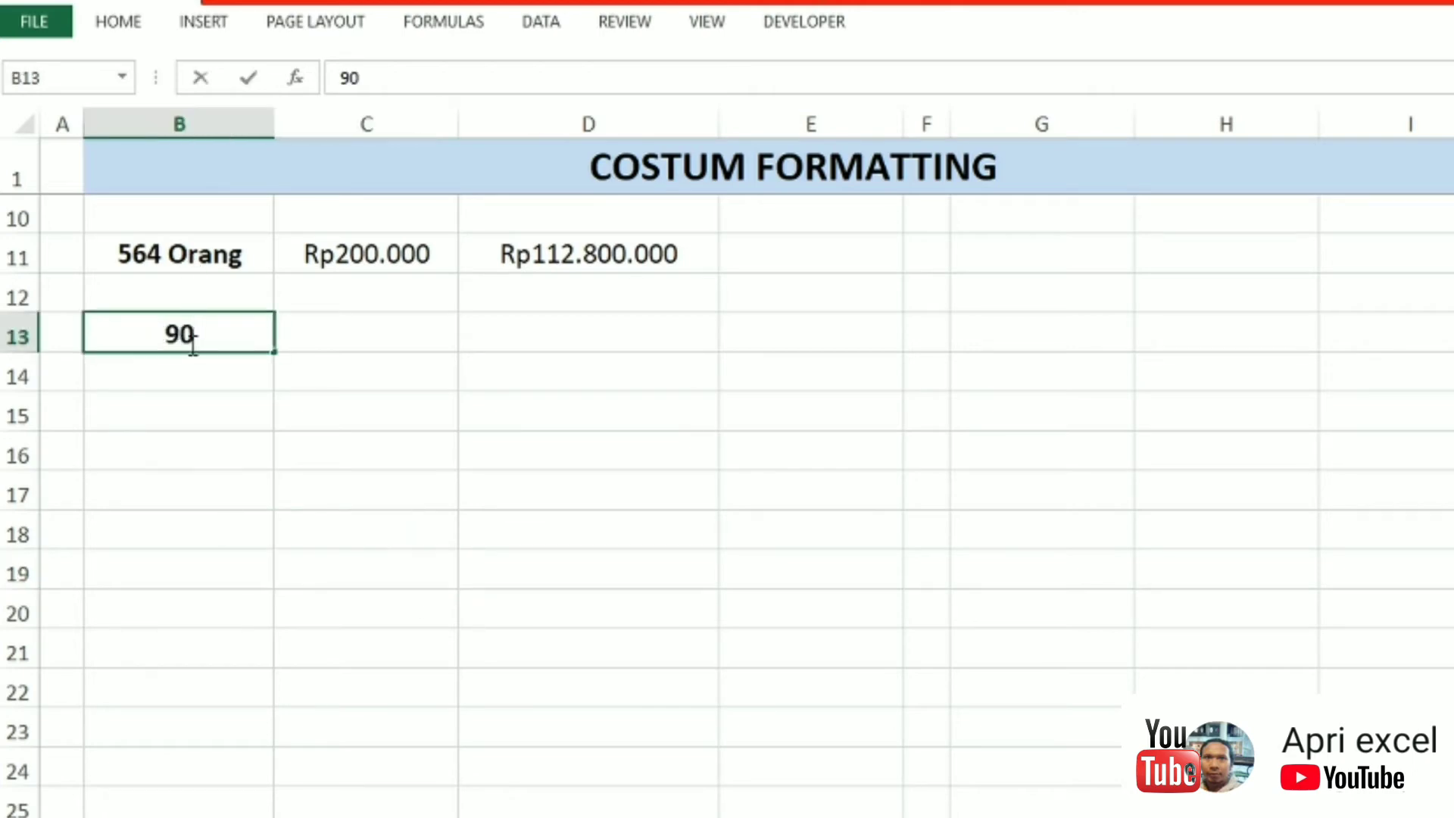
pyautogui.press('Return')
pyautogui.click(250, 334)
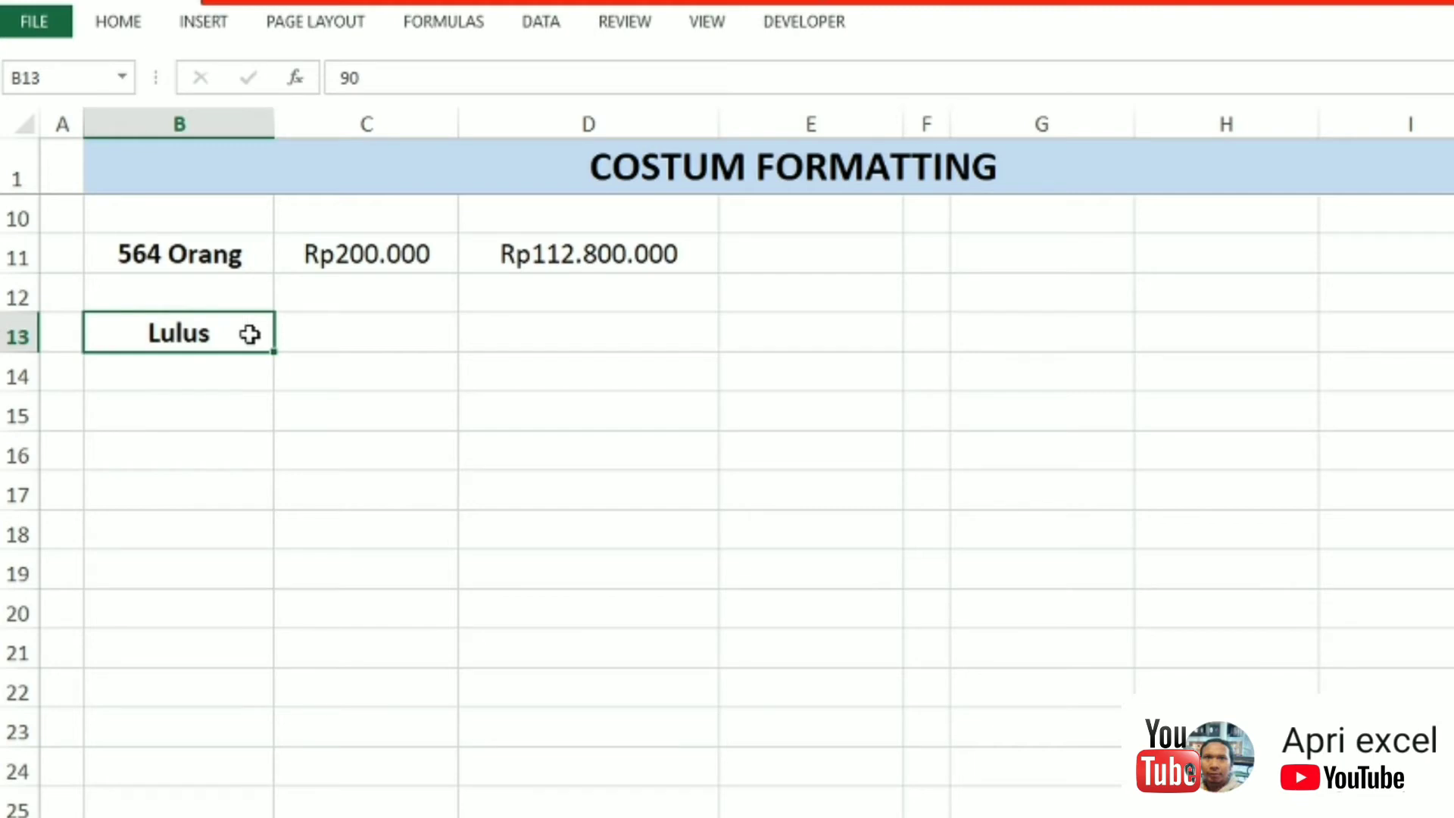
pyautogui.hotkey('ctrl', '1')
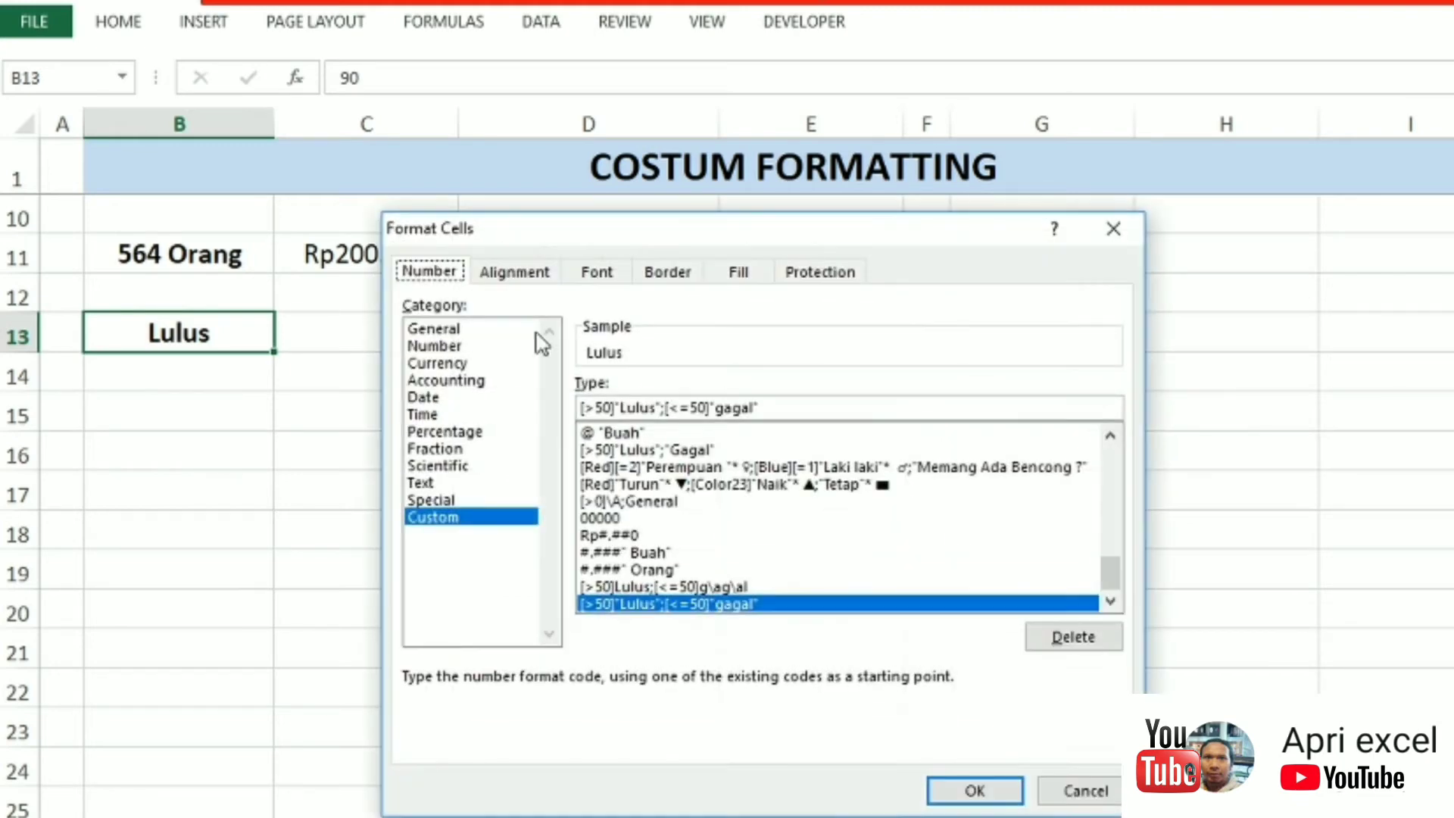
# Step: Make B13's format [>50][blue]"Lulus";[<=50][red]"gagal" and enter 45 to show red gagal
pyautogui.click(618, 410)
pyautogui.write('[r')
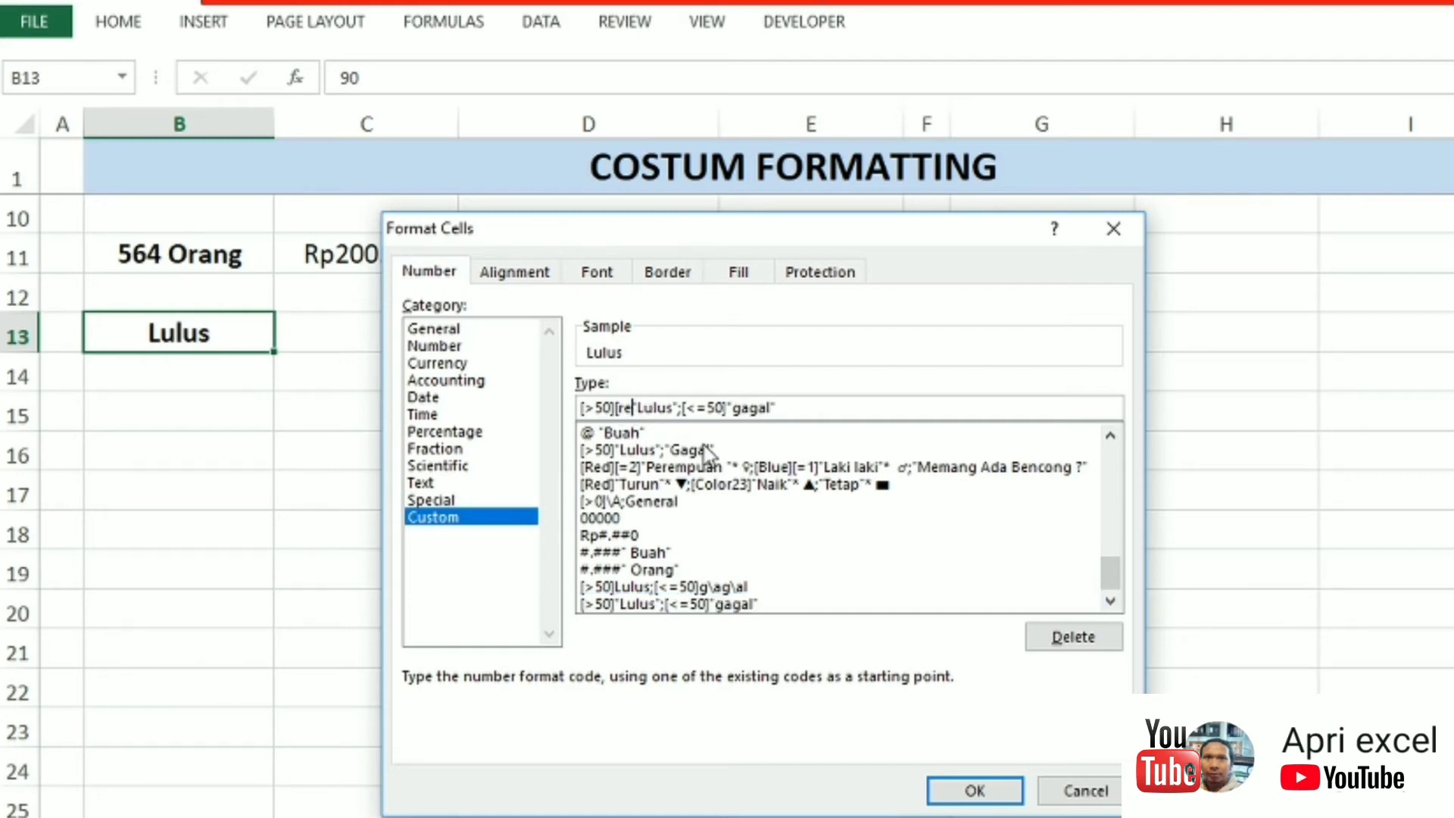
pyautogui.write('e')
pyautogui.press('BackSpace')
pyautogui.press('BackSpace')
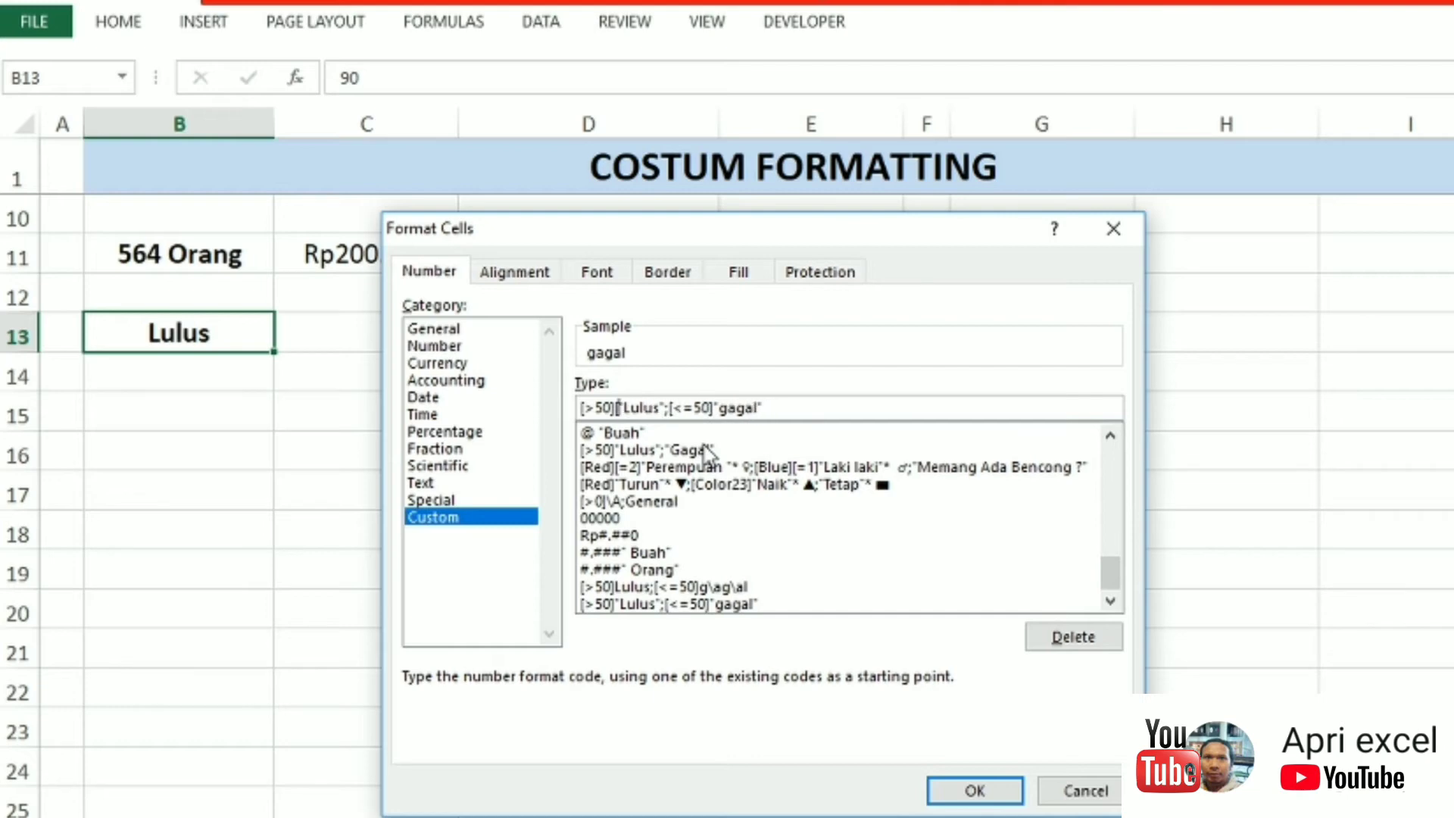
pyautogui.write('blue]')
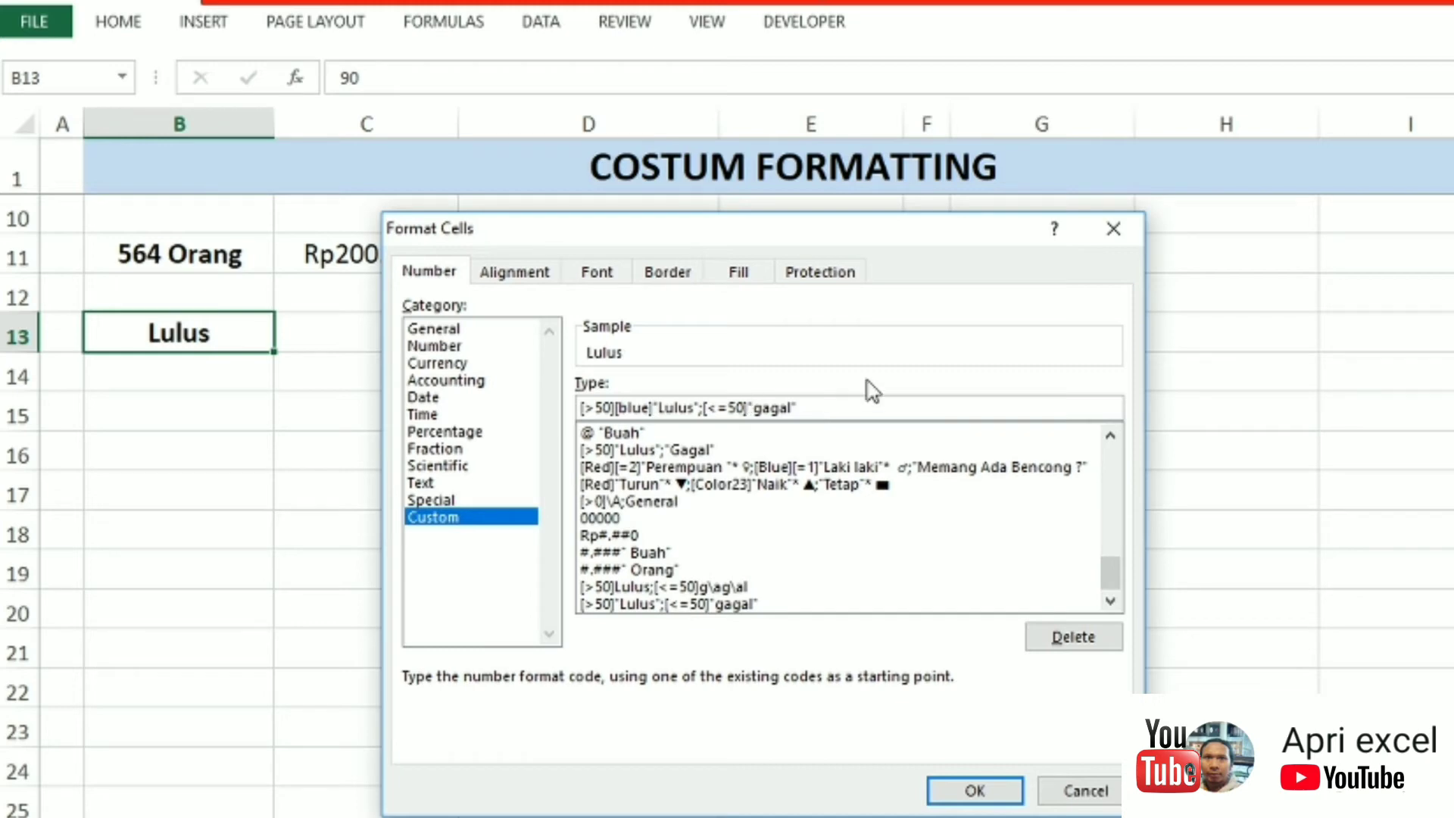
pyautogui.write('[red')
pyautogui.write(']')
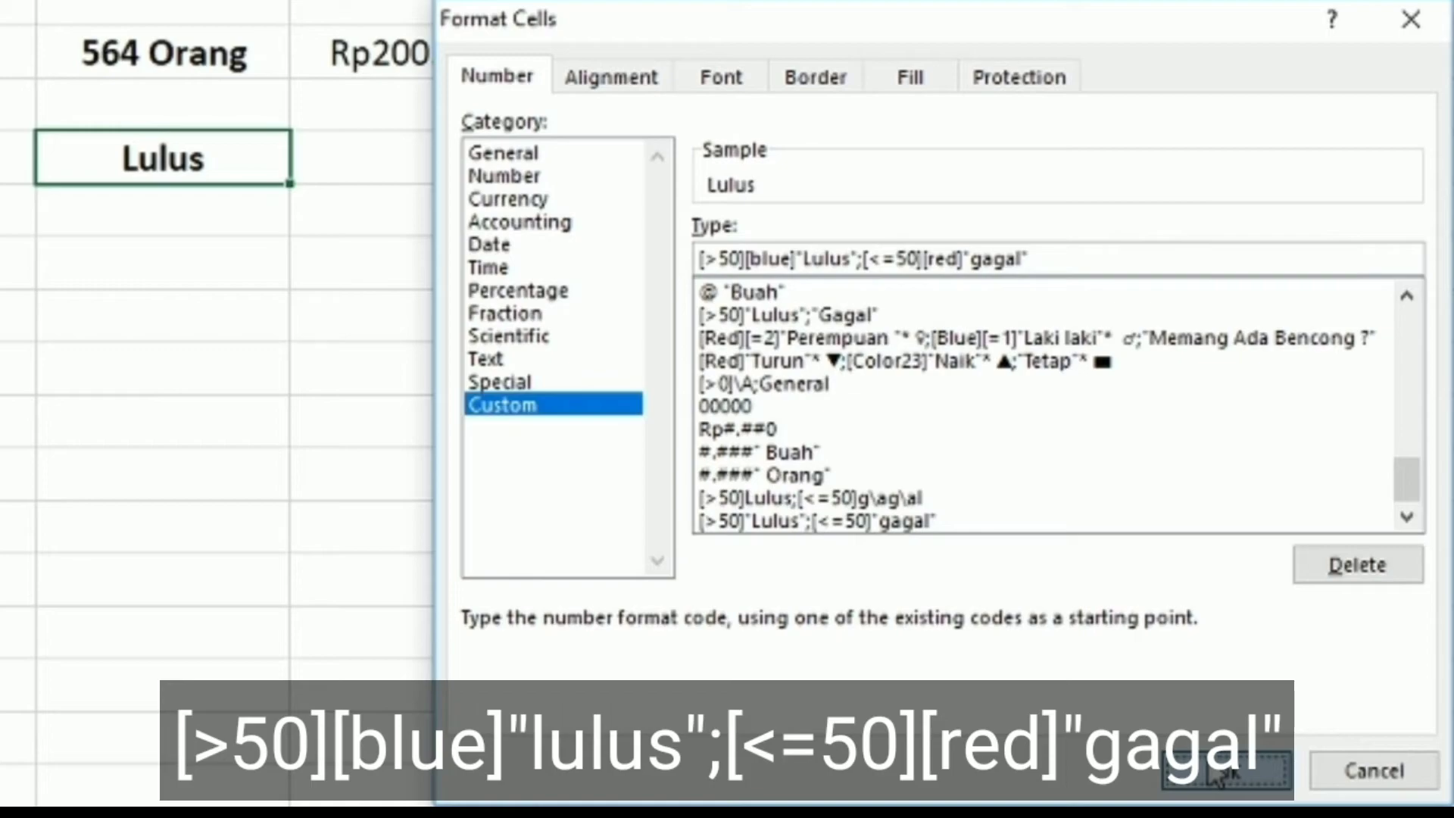
pyautogui.click(1215, 776)
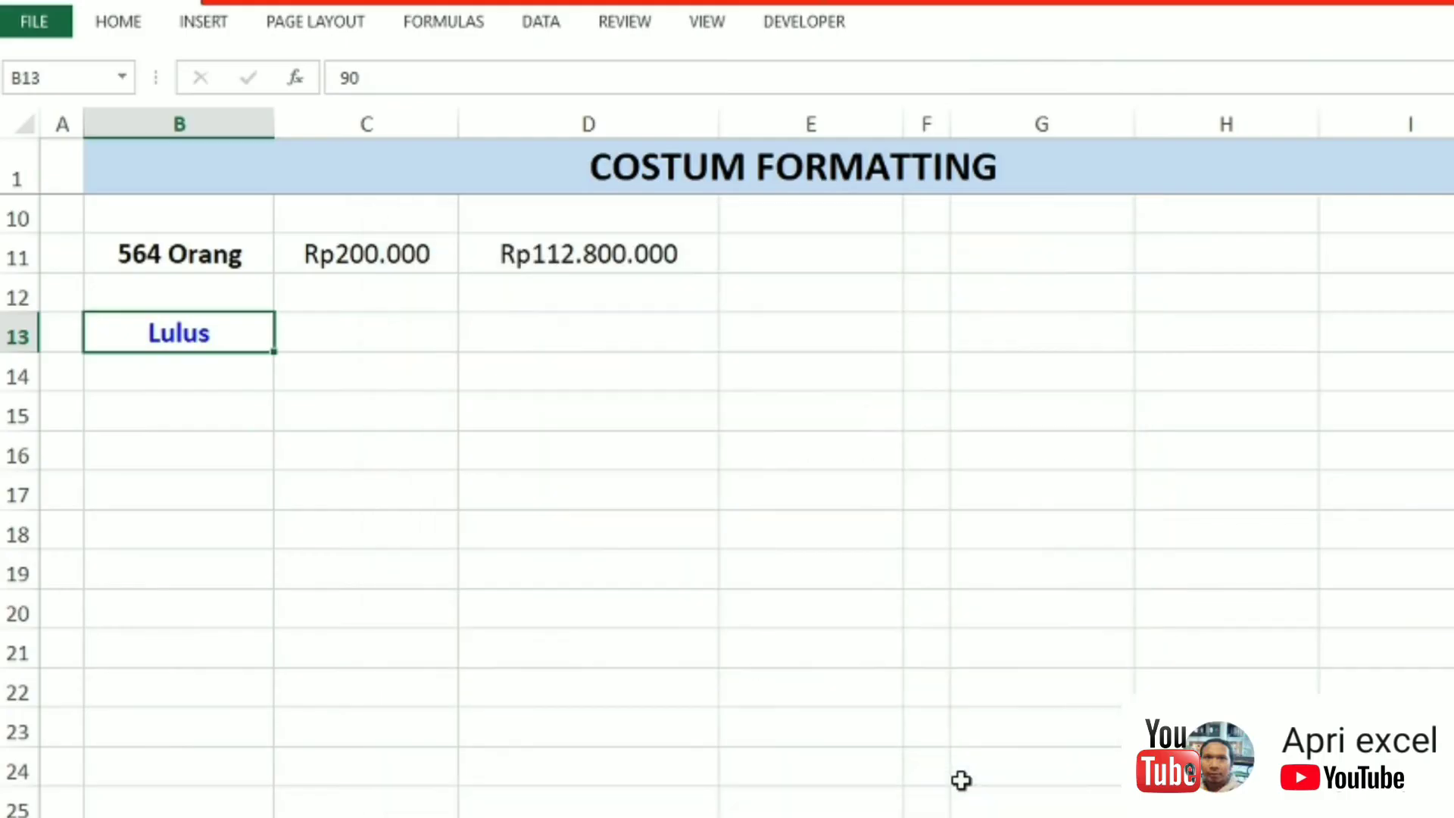
pyautogui.write('45')
pyautogui.click(290, 456)
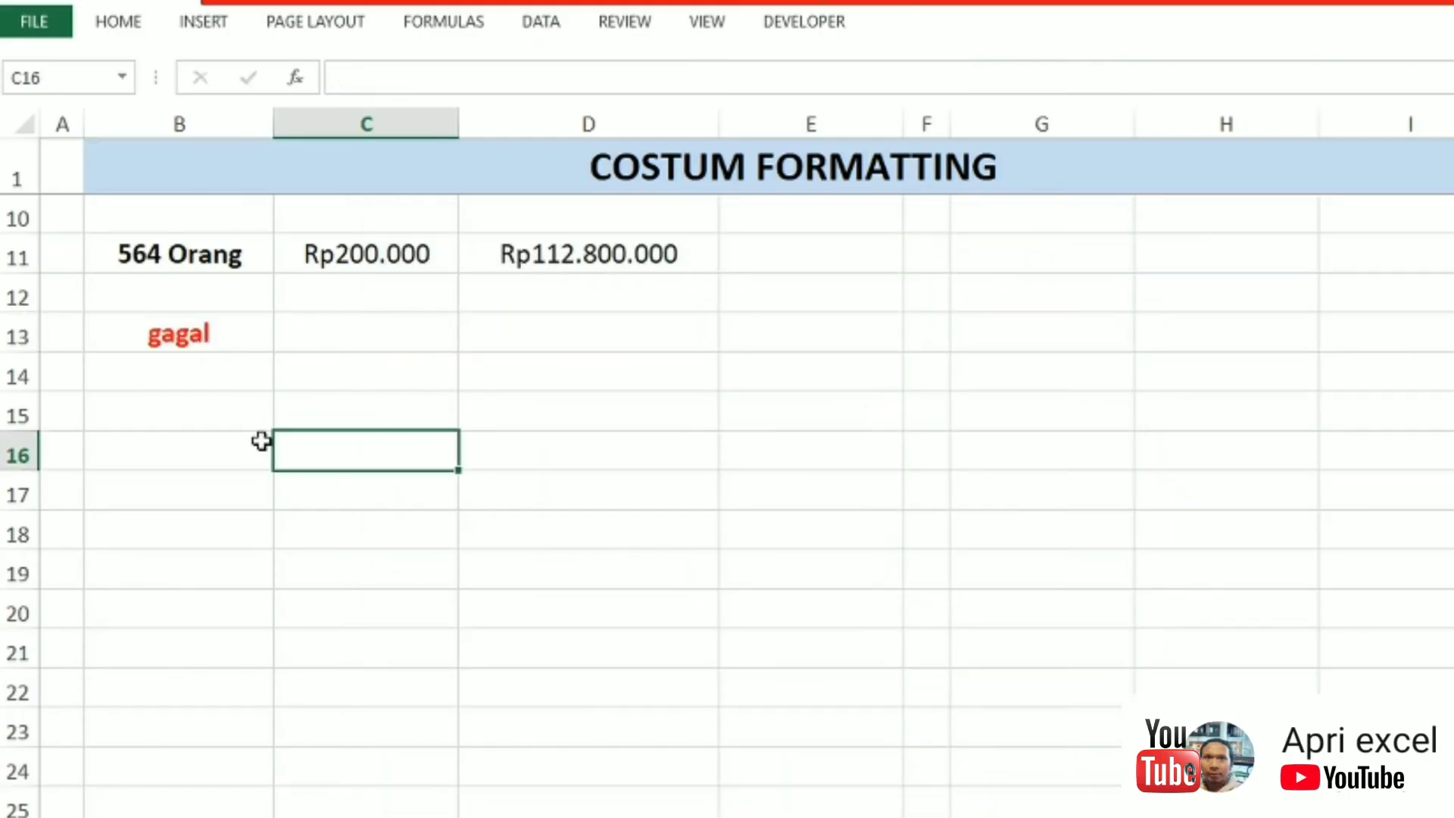
# Step: Enter 34 in B15 and give it the custom number format 000000
pyautogui.click(189, 401)
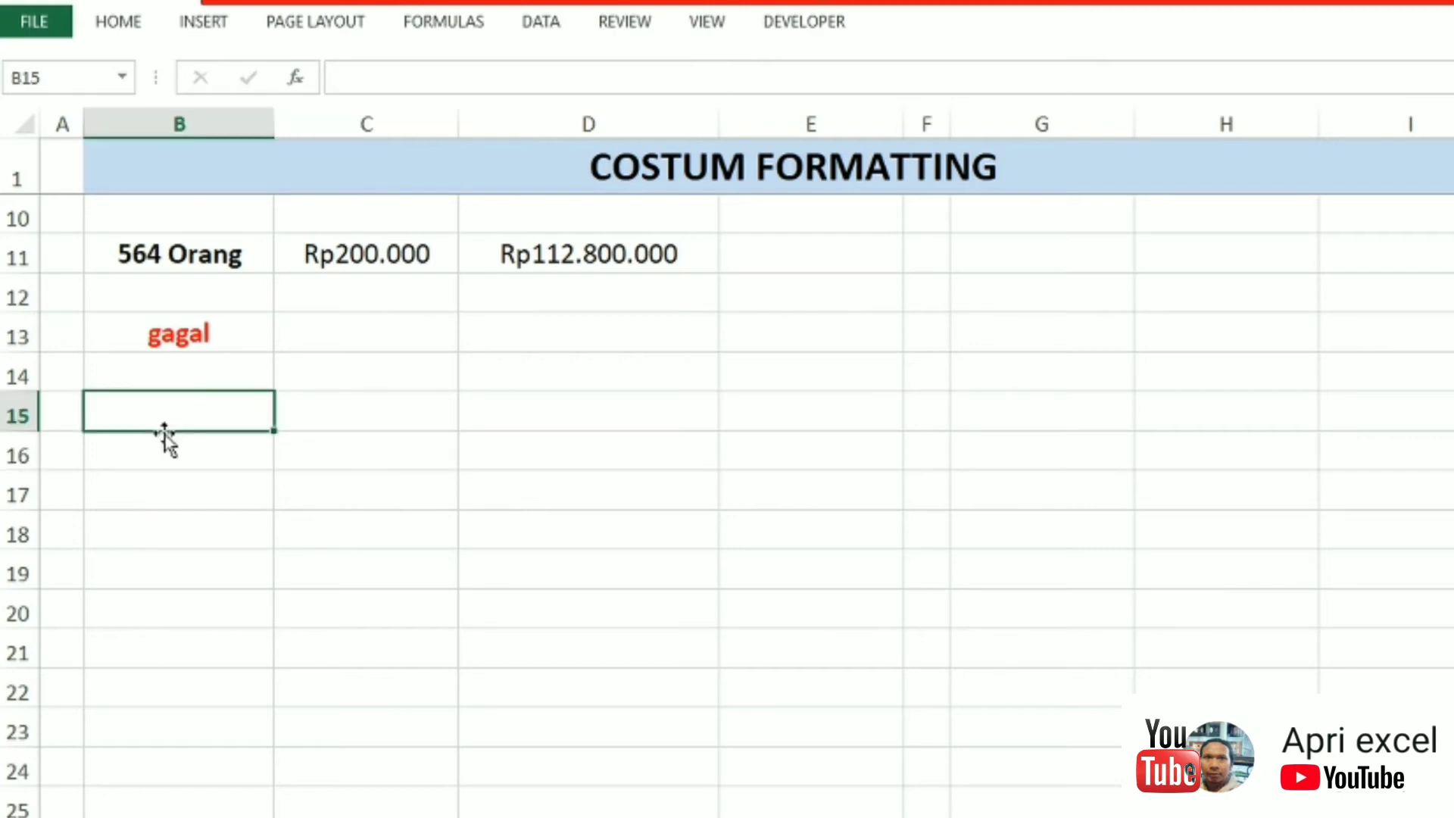
pyautogui.write('34')
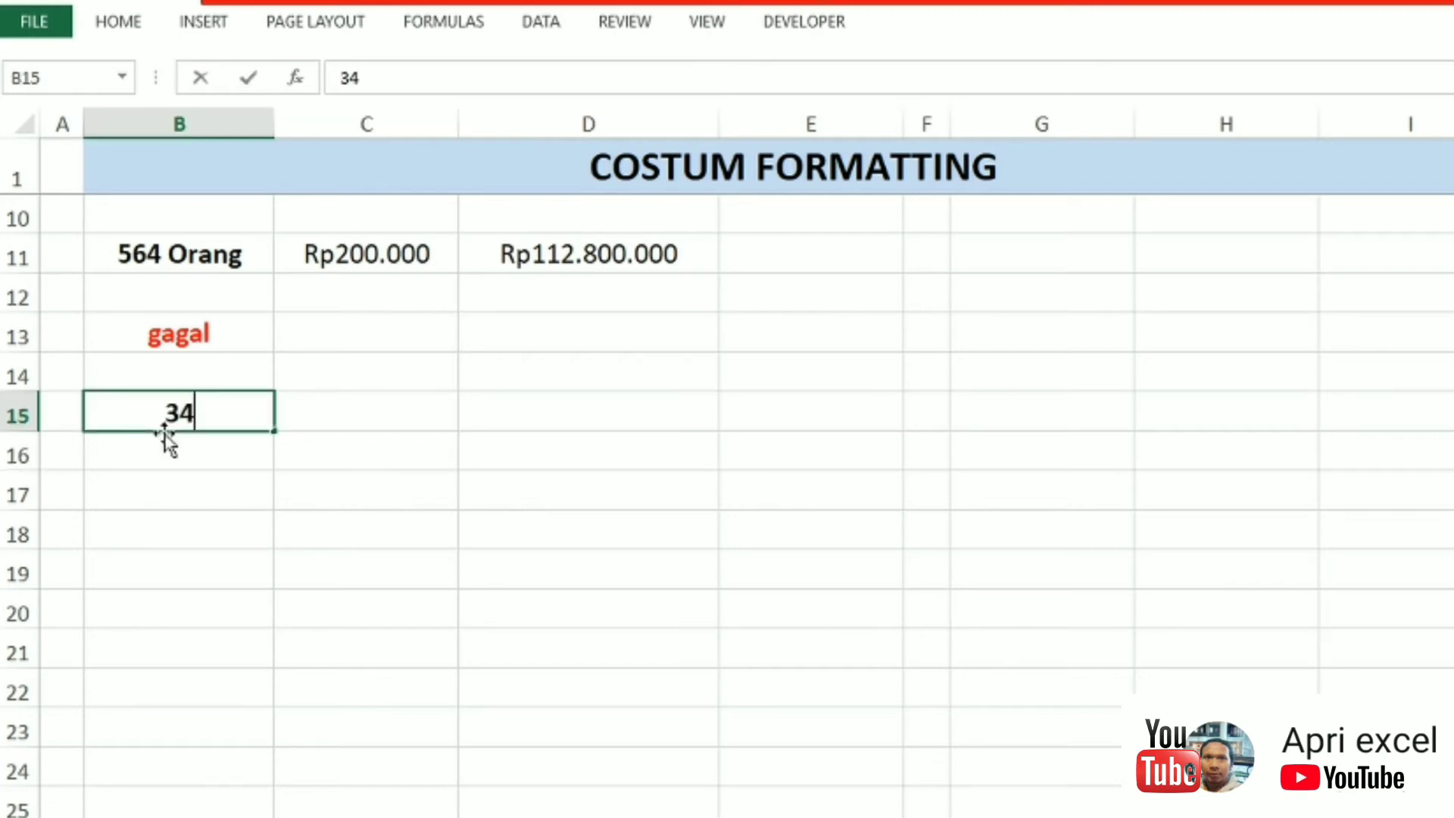
pyautogui.press('Return')
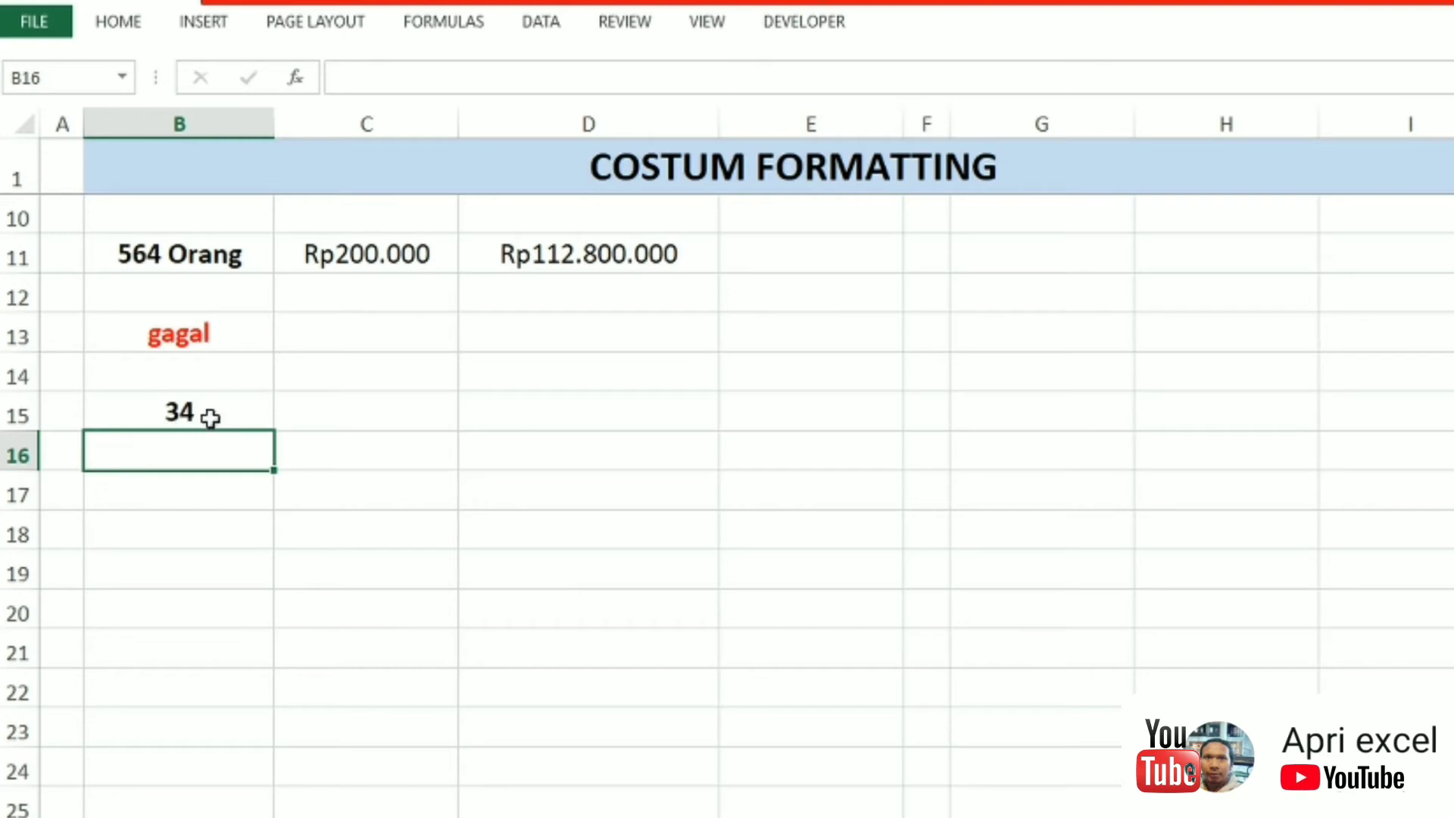
pyautogui.click(210, 417)
pyautogui.hotkey('ctrl', '1')
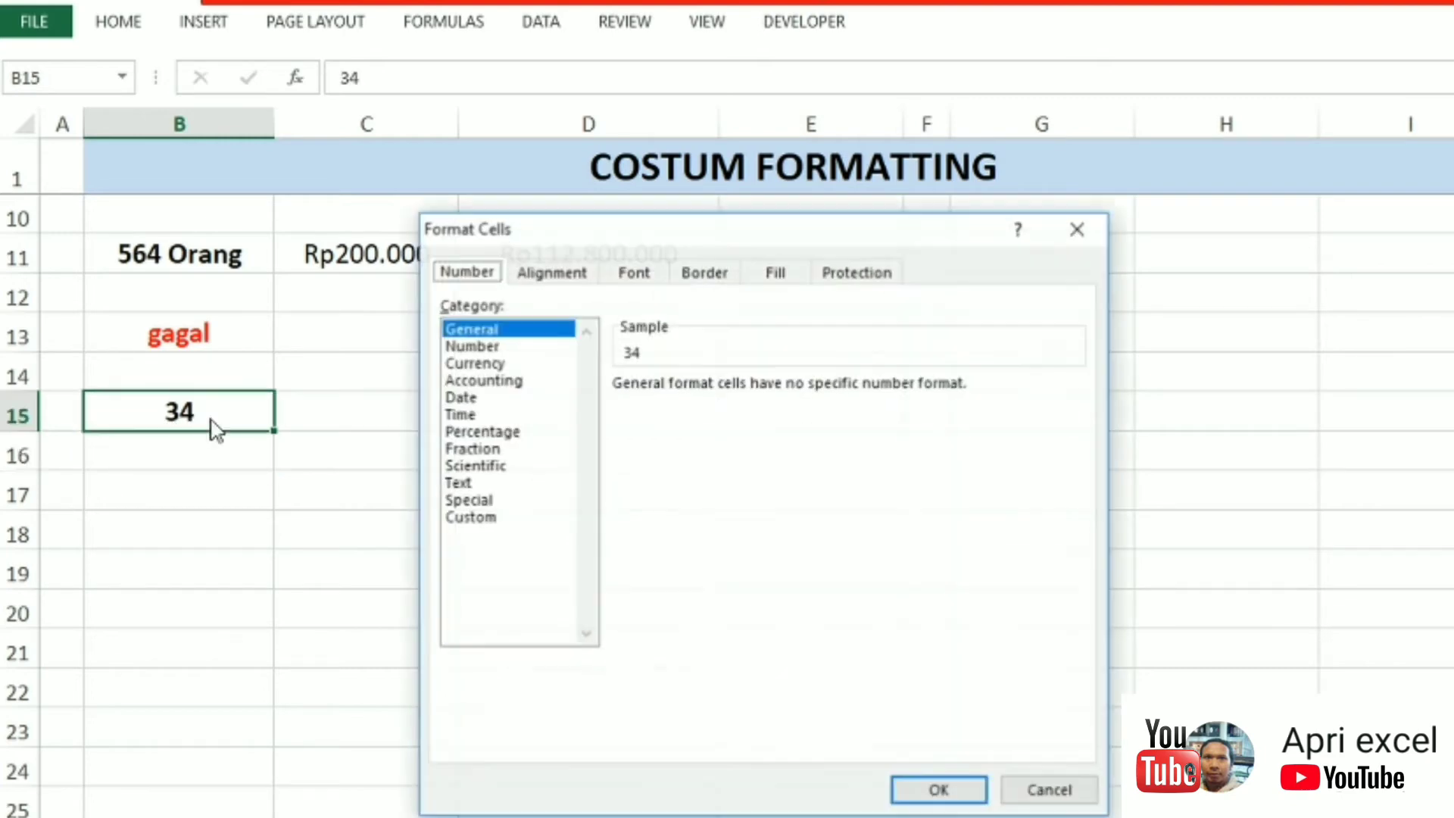
pyautogui.click(466, 518)
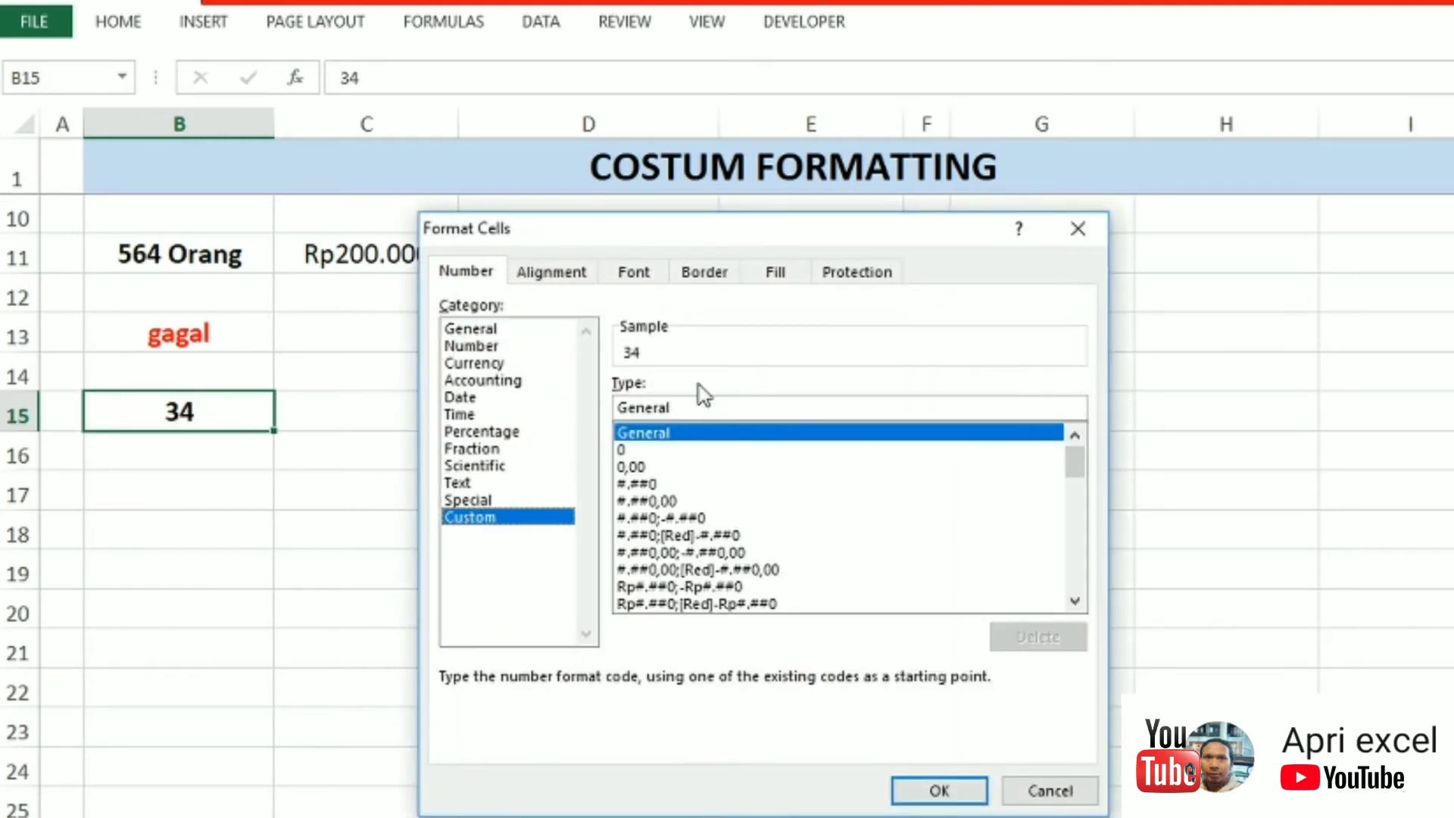
pyautogui.moveTo(689, 406); pyautogui.dragTo(555, 412)
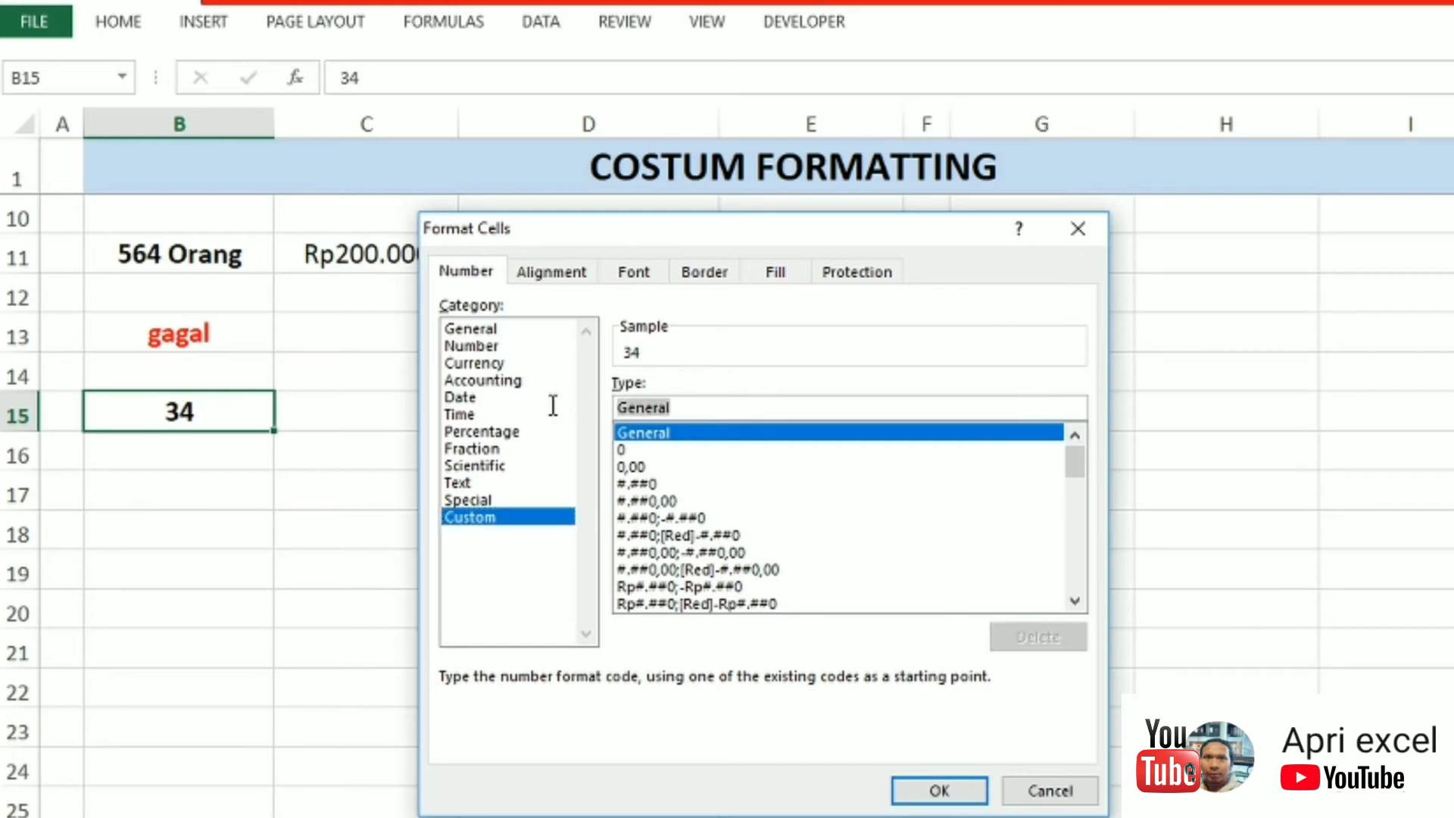
pyautogui.write('0000')
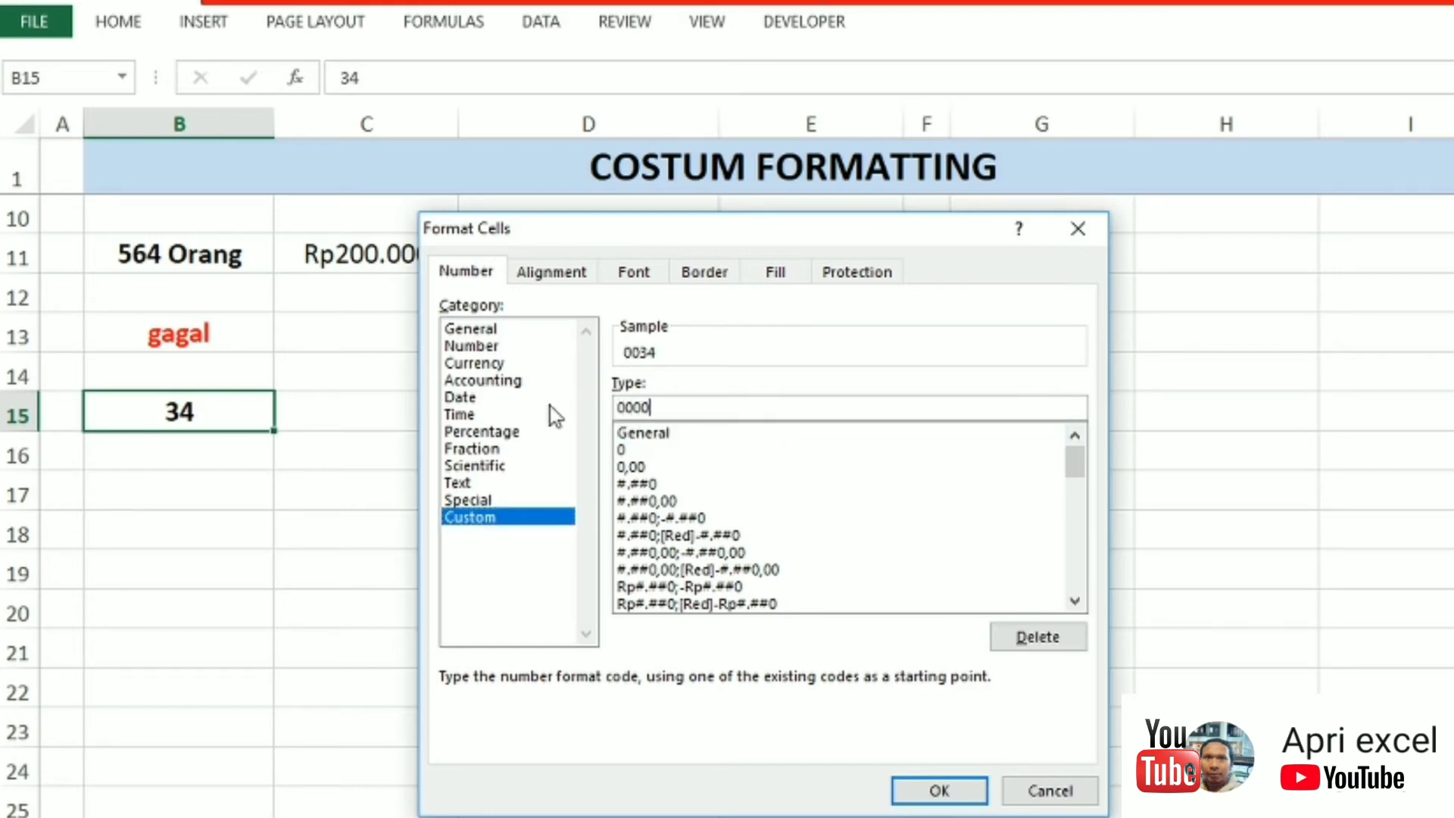
pyautogui.write('00')
pyautogui.click(913, 791)
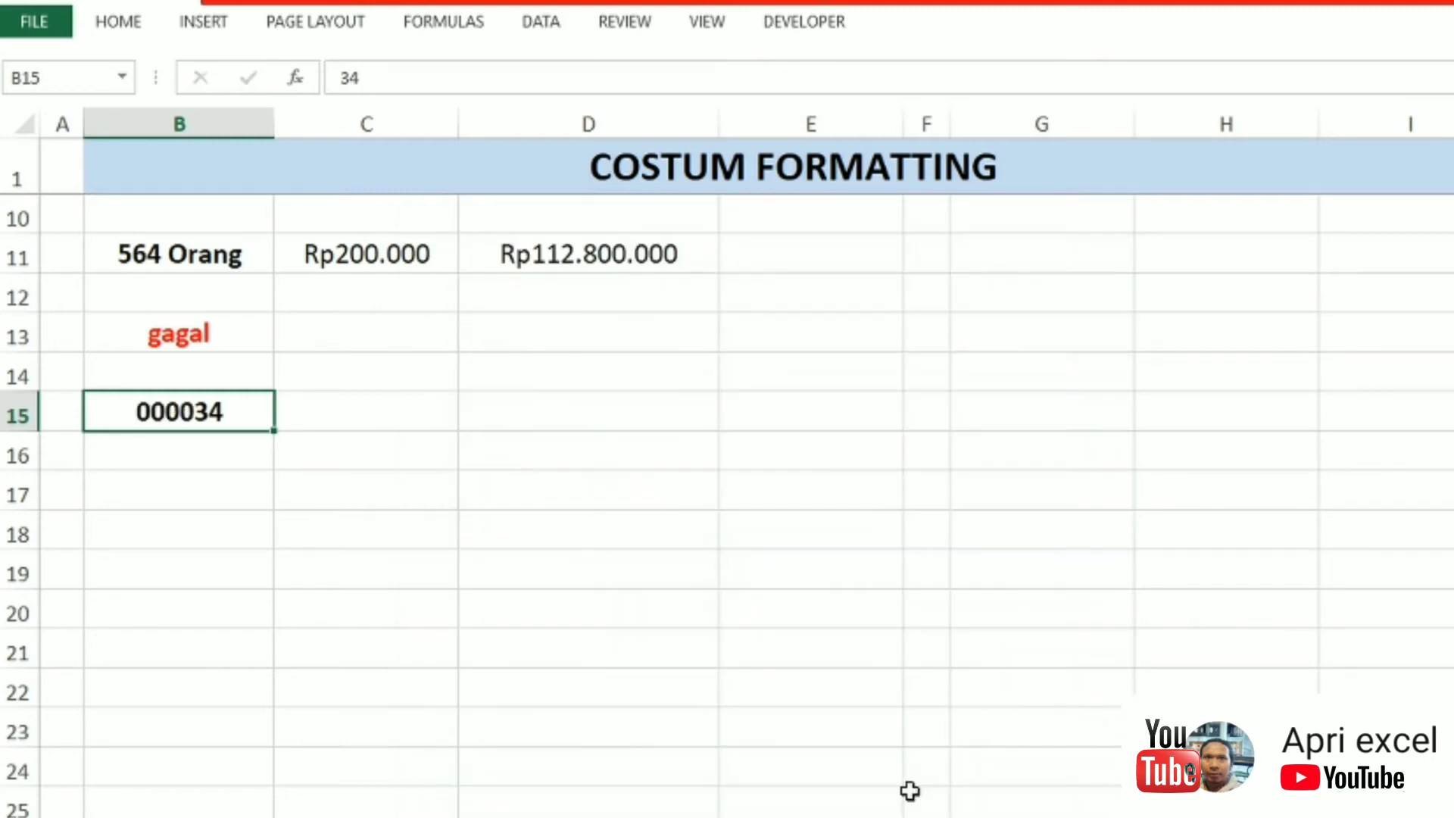
# Step: Type '0000034 as text in C15, then enter 45354 in B15
pyautogui.click(342, 411)
pyautogui.write("'")
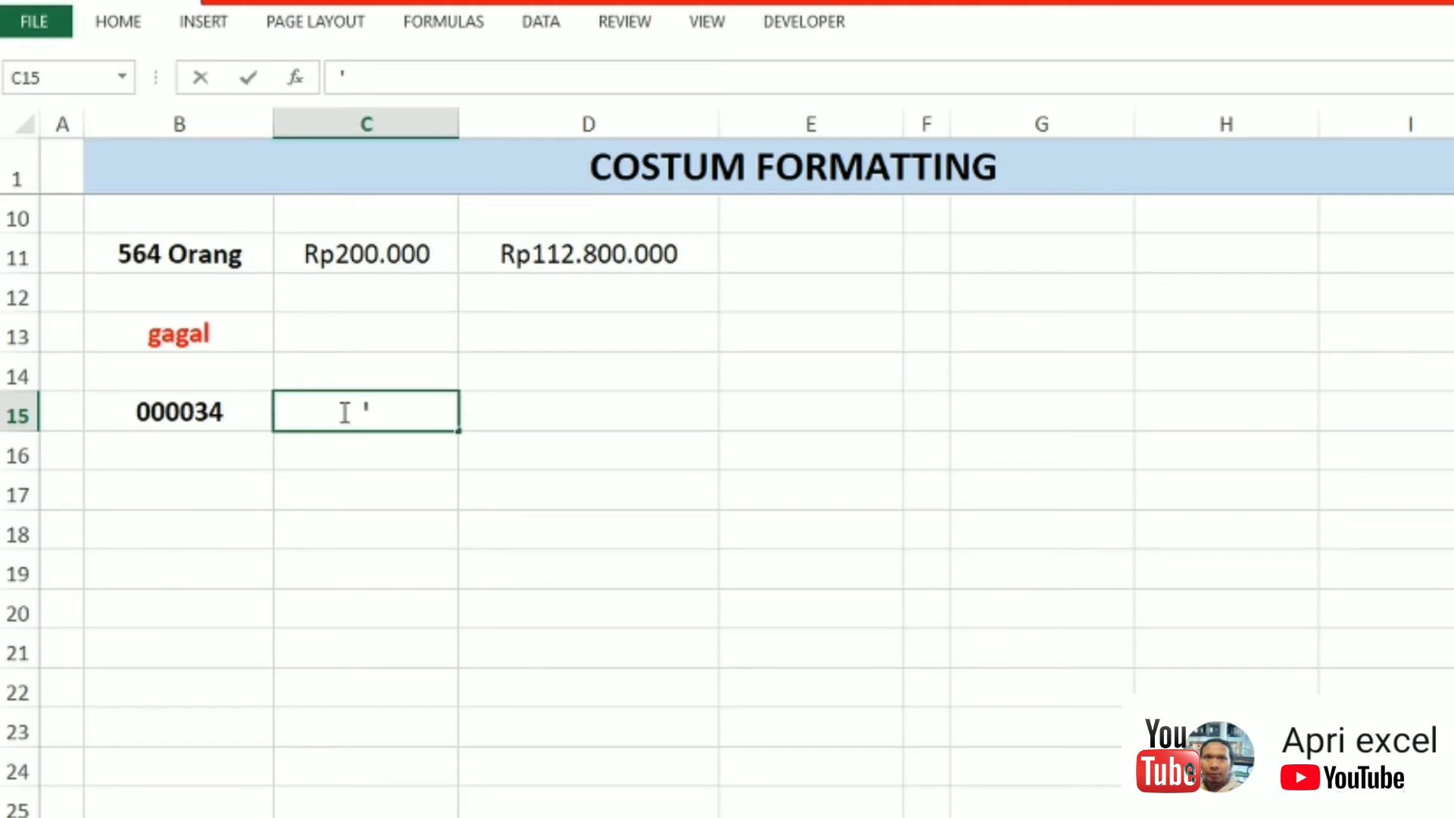
pyautogui.write('00000')
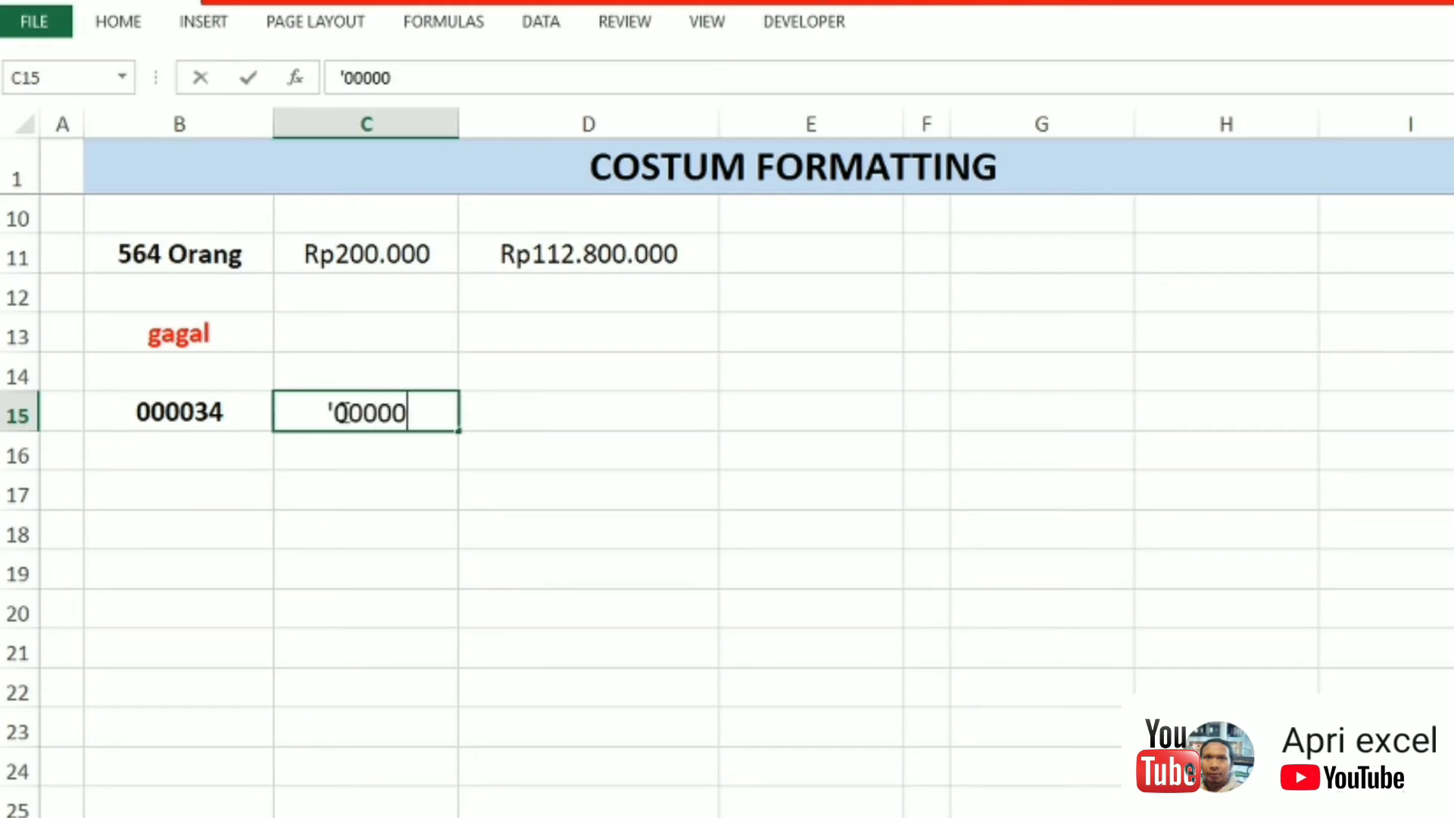
pyautogui.write('34')
pyautogui.press('Return')
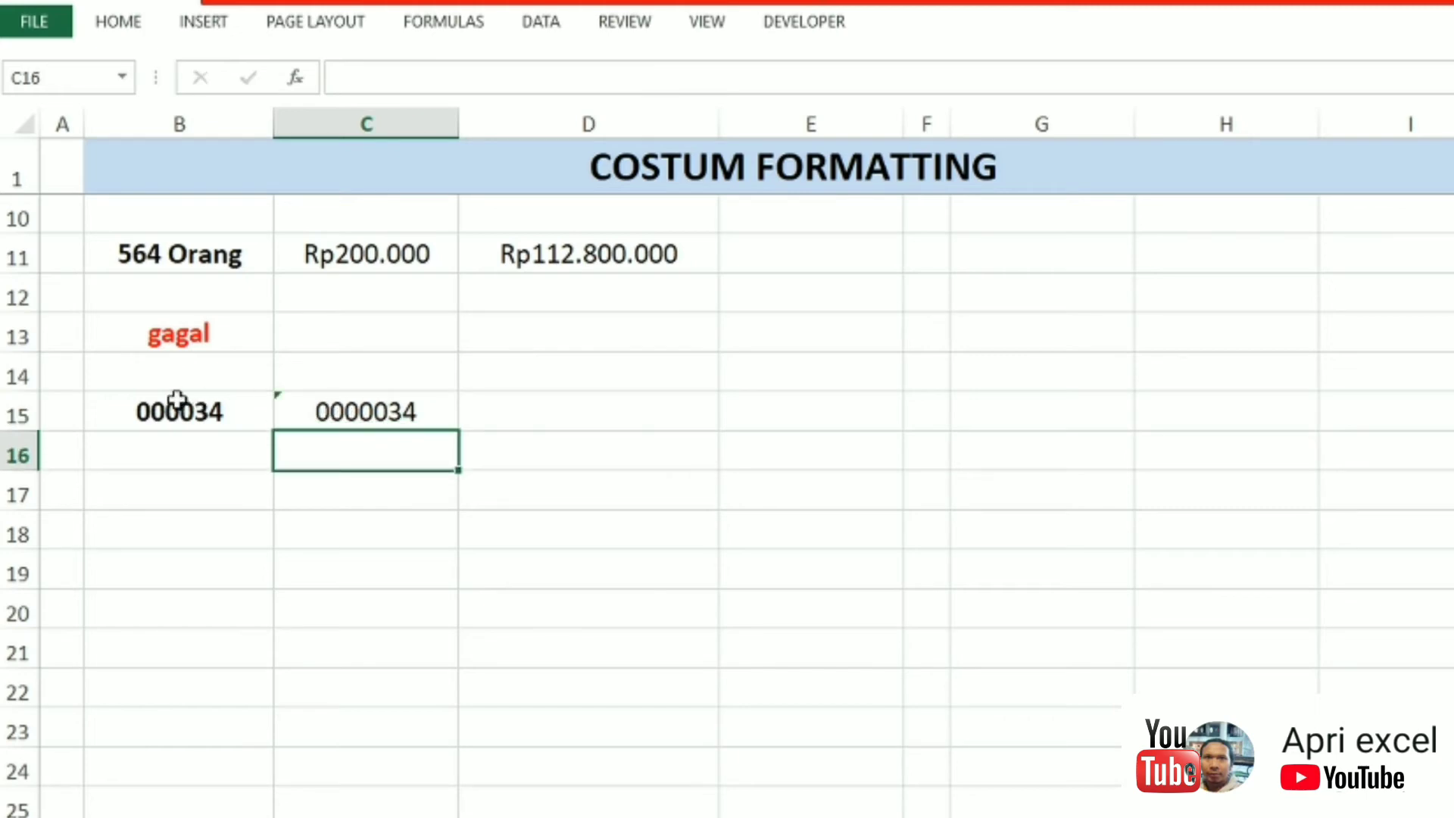
pyautogui.click(214, 418)
pyautogui.write('45354')
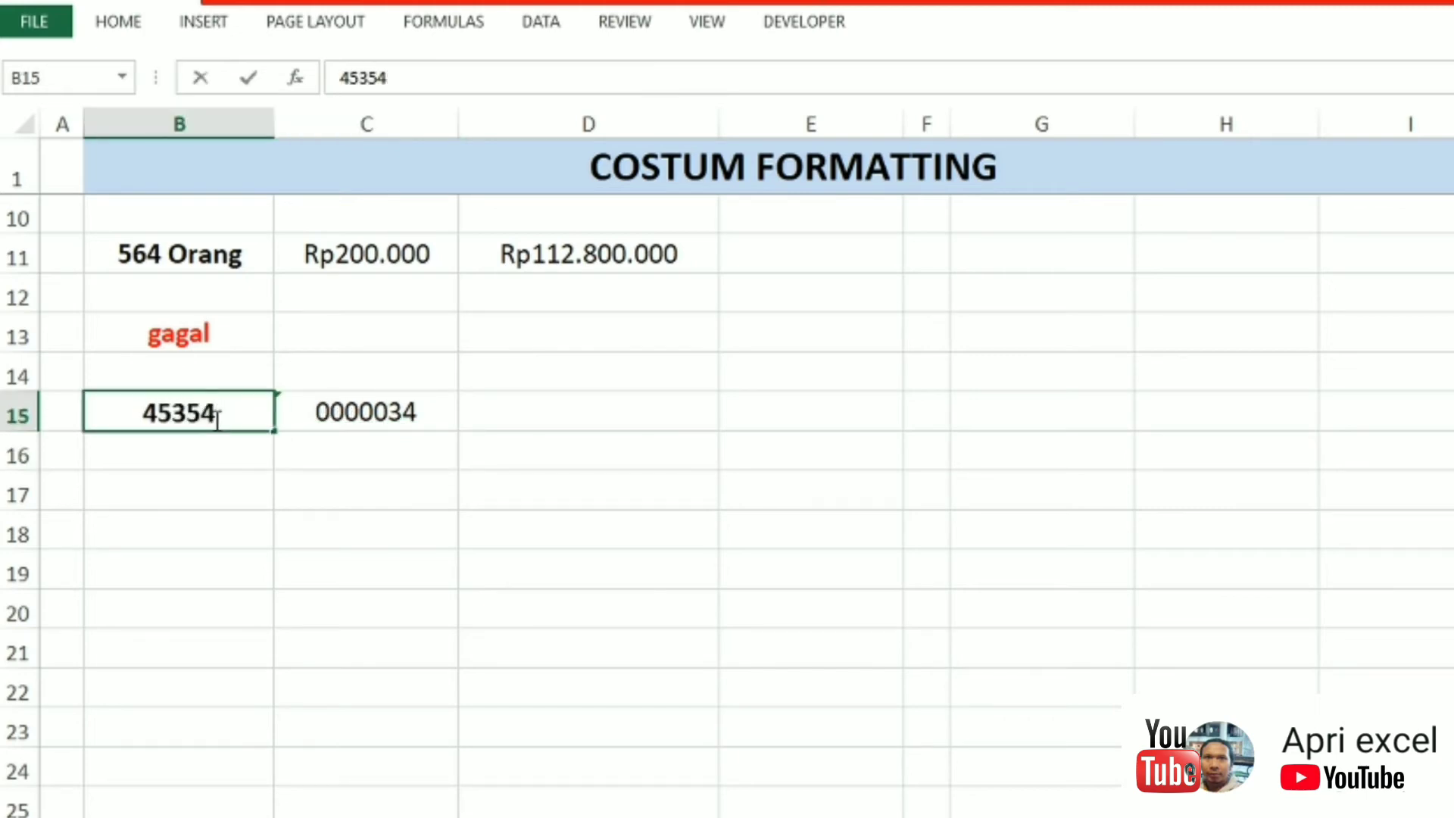
pyautogui.press('Return')
pyautogui.press('Up')
pyautogui.press('Up')
pyautogui.press('Up')
pyautogui.press('Down')
pyautogui.press('Down')
pyautogui.press('Down')
pyautogui.press('Down')
pyautogui.press('Down')
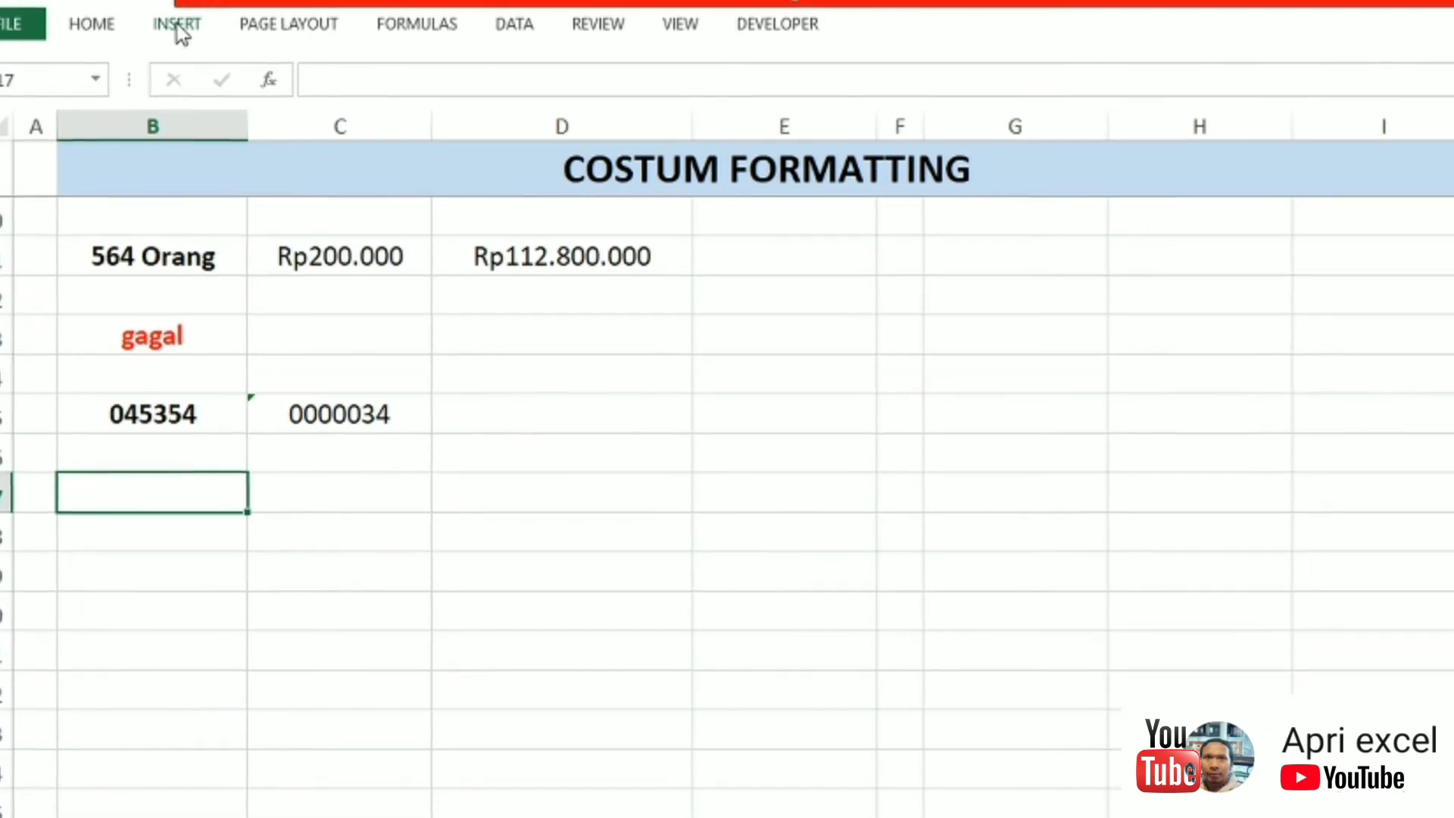
# Step: Open the Symbol dialog and browse the Arial font's characters
pyautogui.click(203, 31)
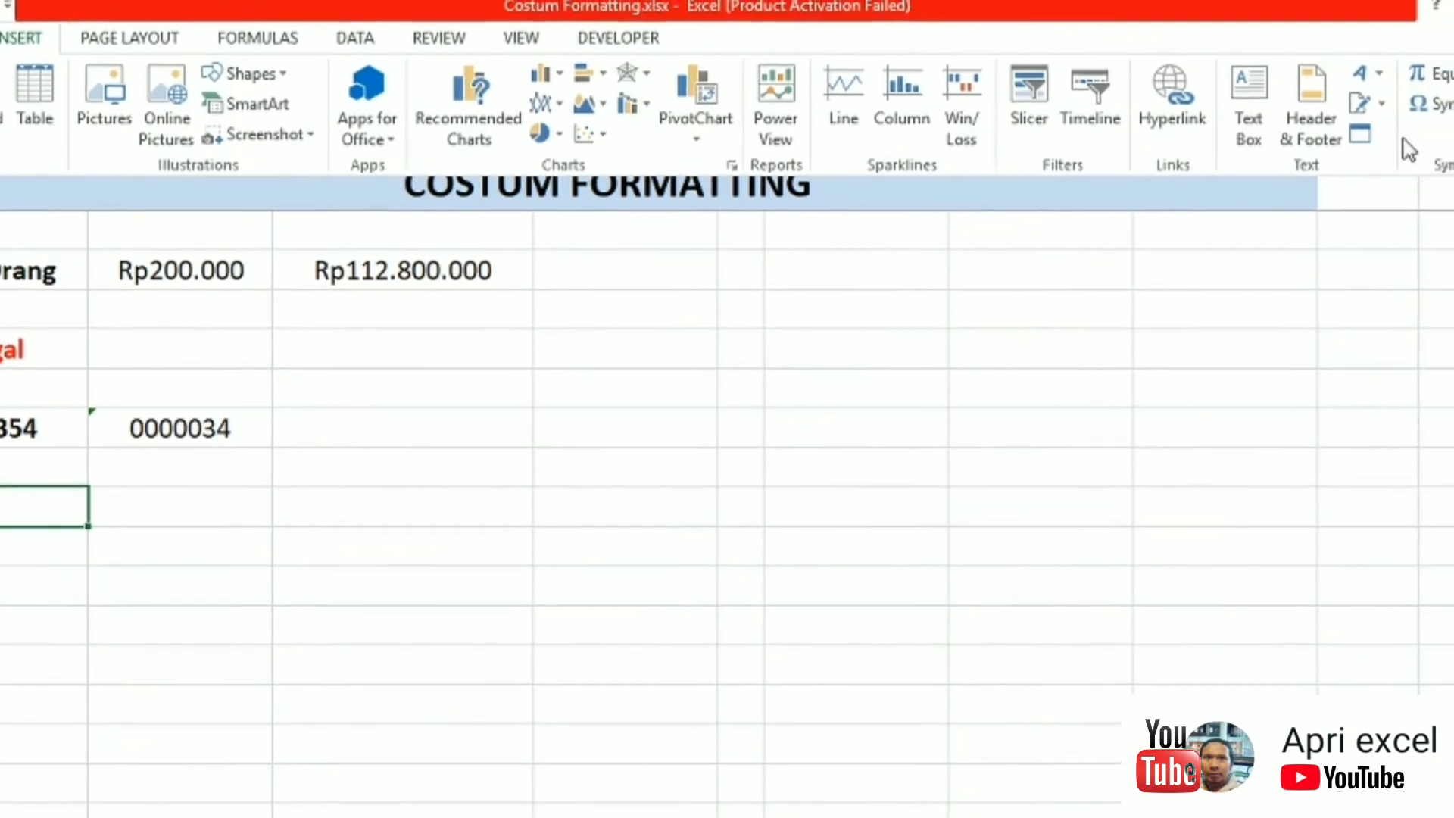
pyautogui.click(1378, 114)
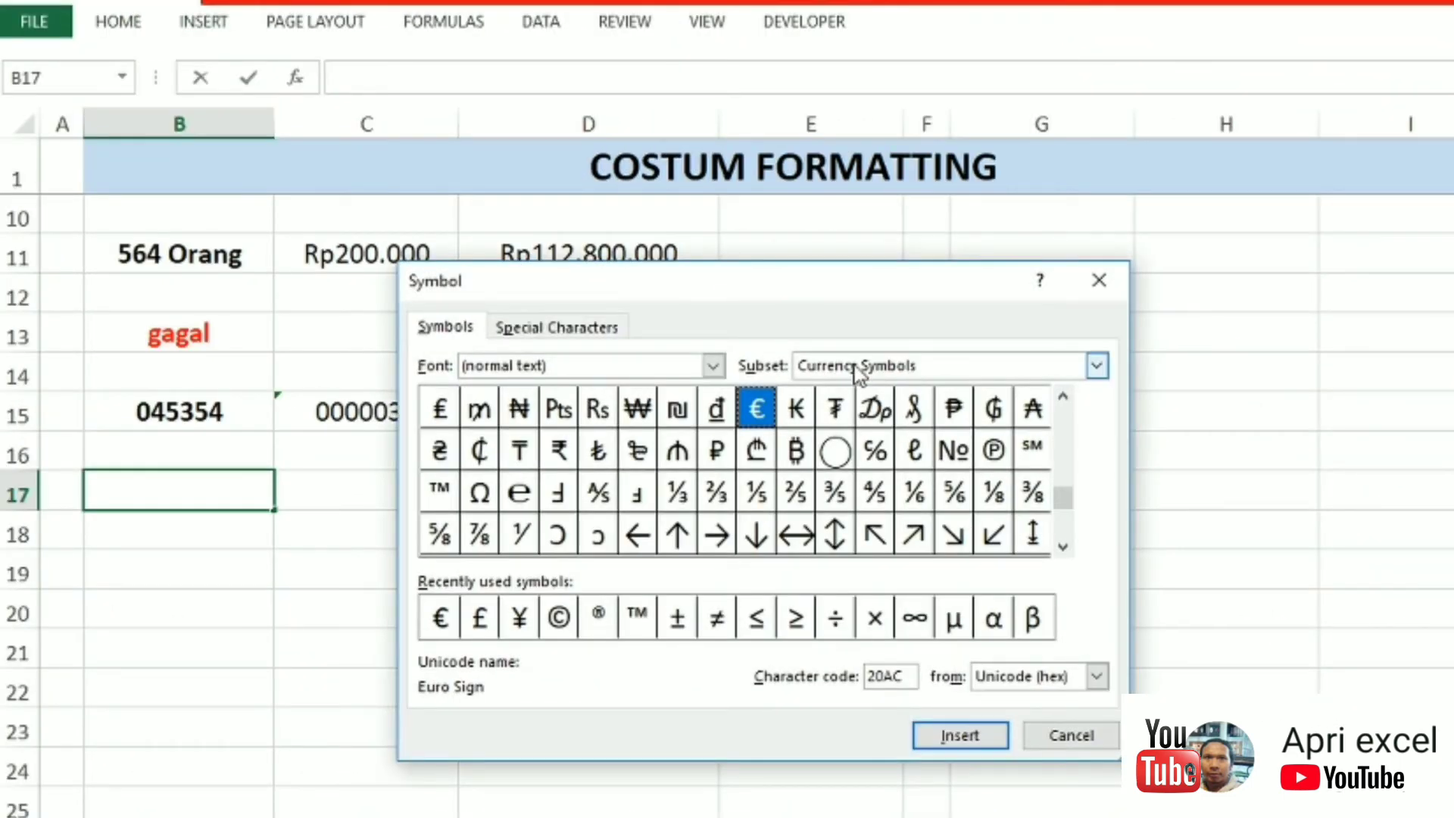
pyautogui.click(712, 367)
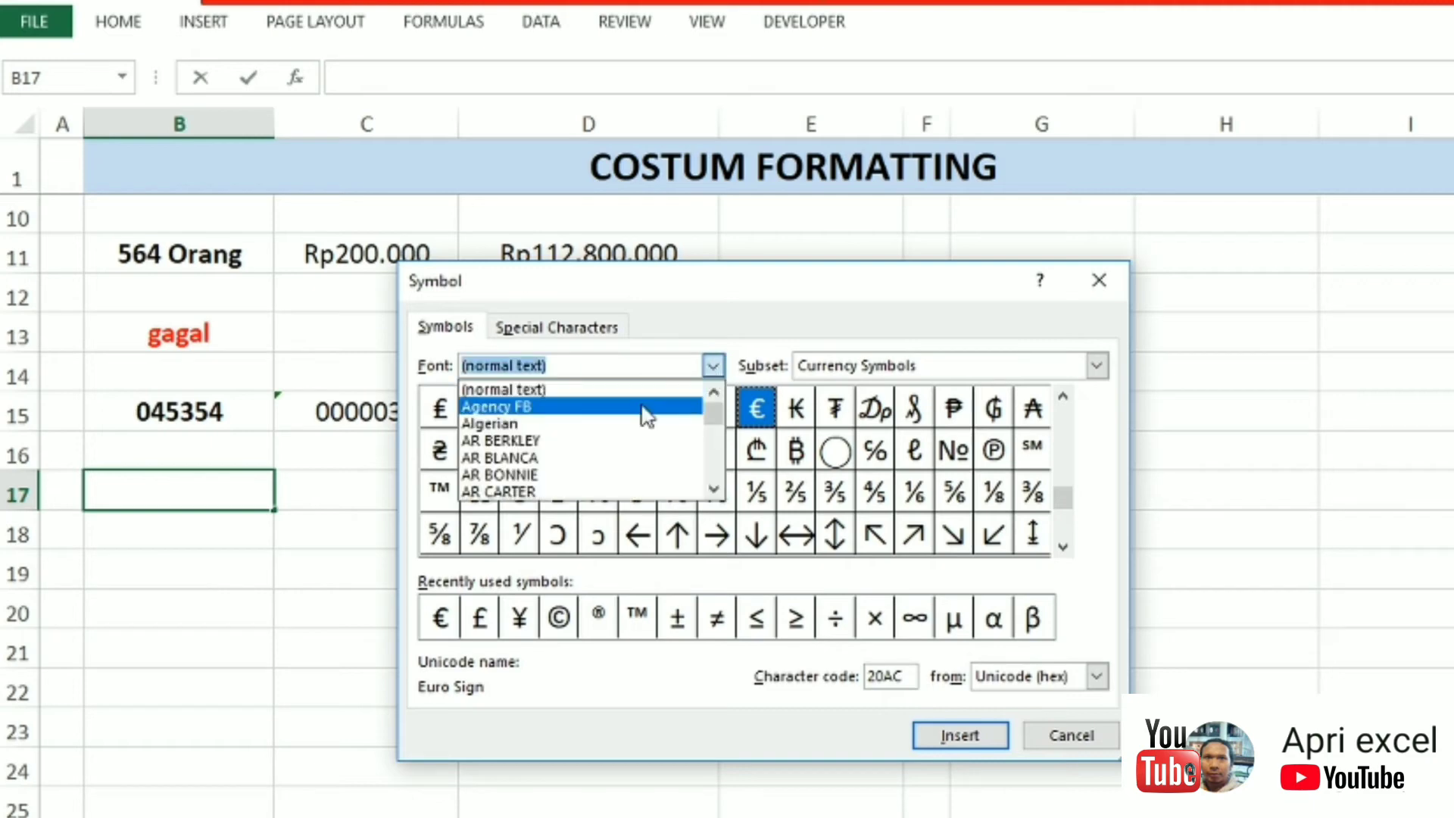
pyautogui.write('aro')
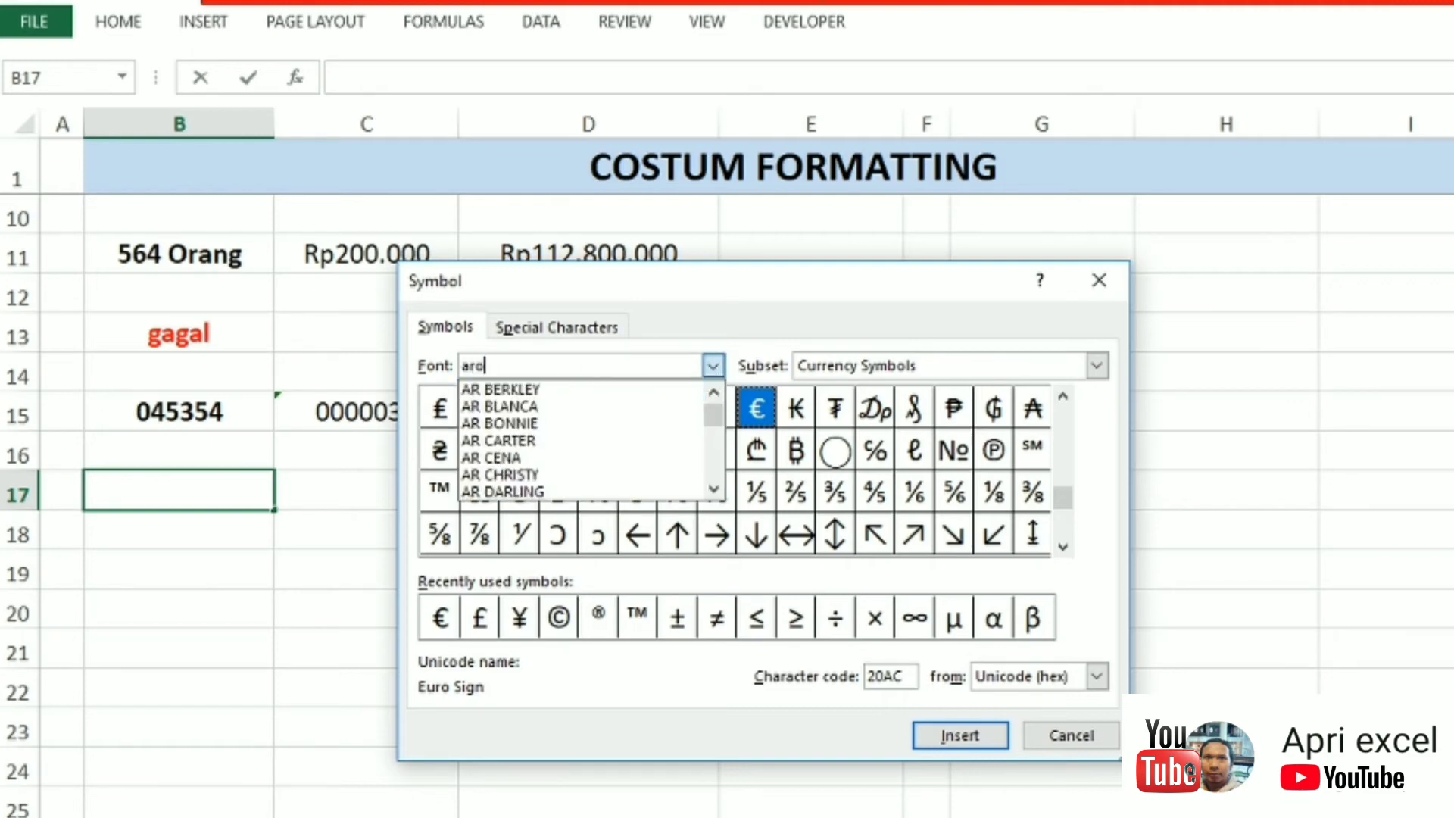
pyautogui.press('BackSpace')
pyautogui.write('ial')
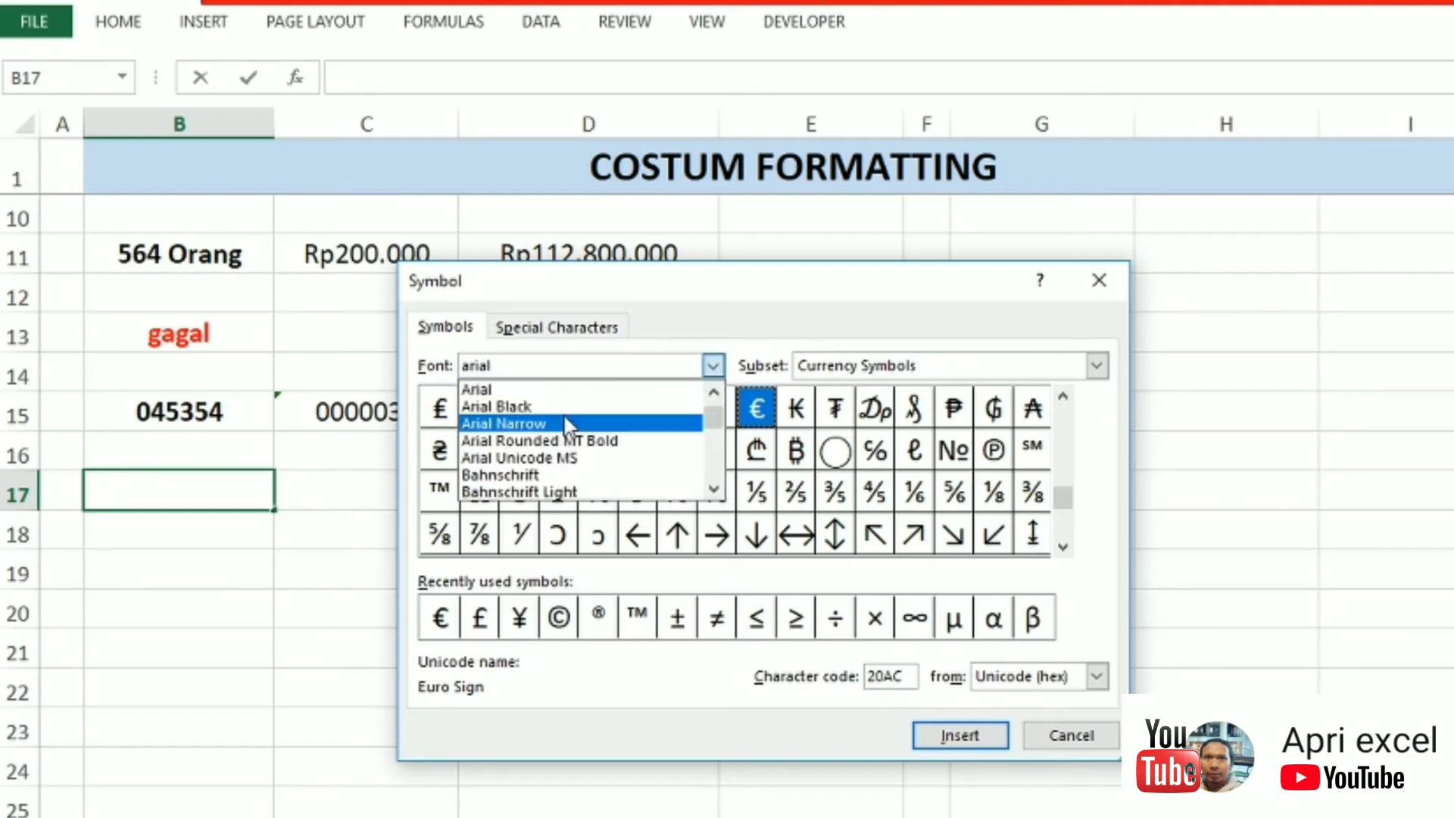
pyautogui.click(473, 389)
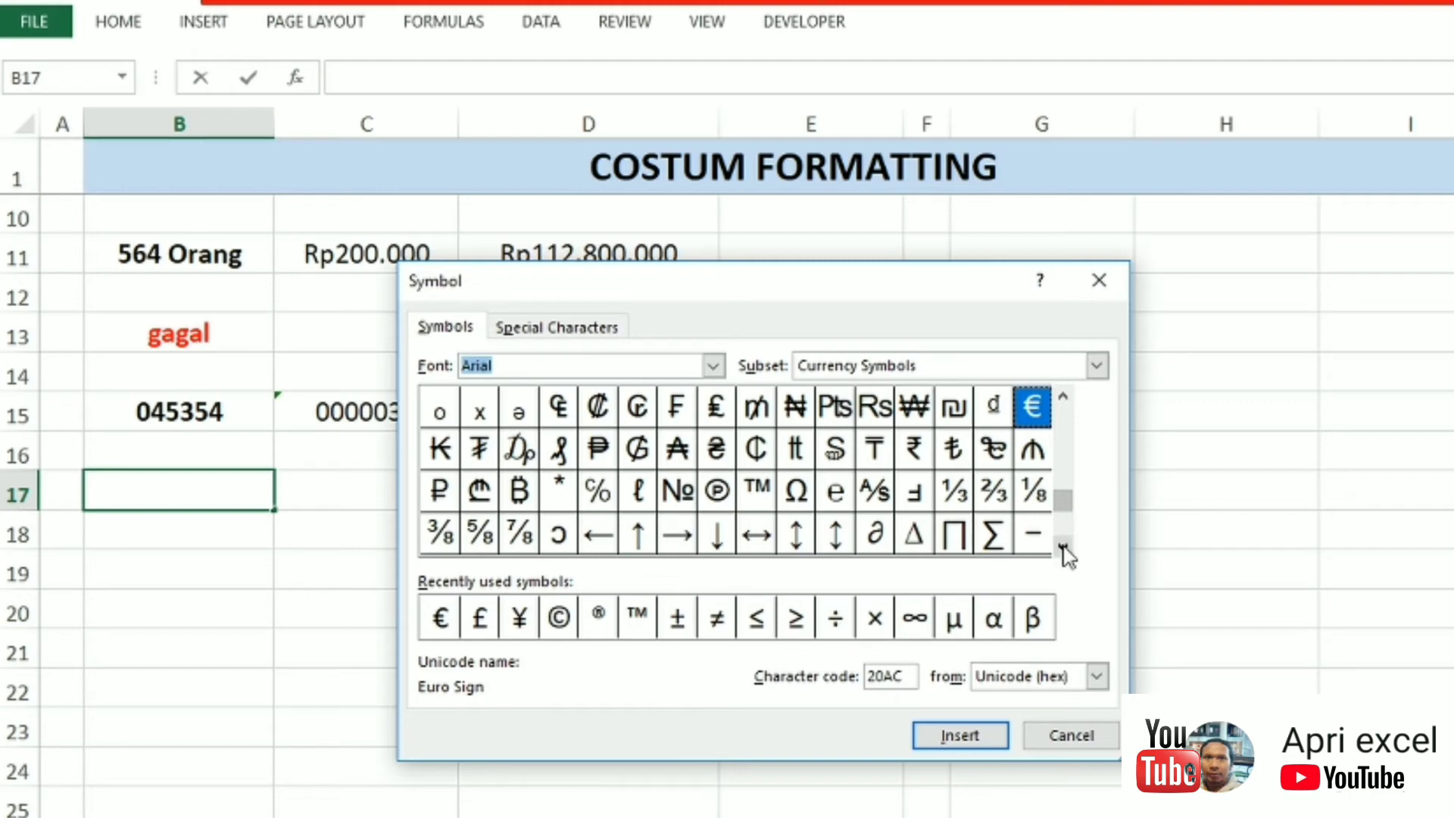
pyautogui.click(1064, 547)
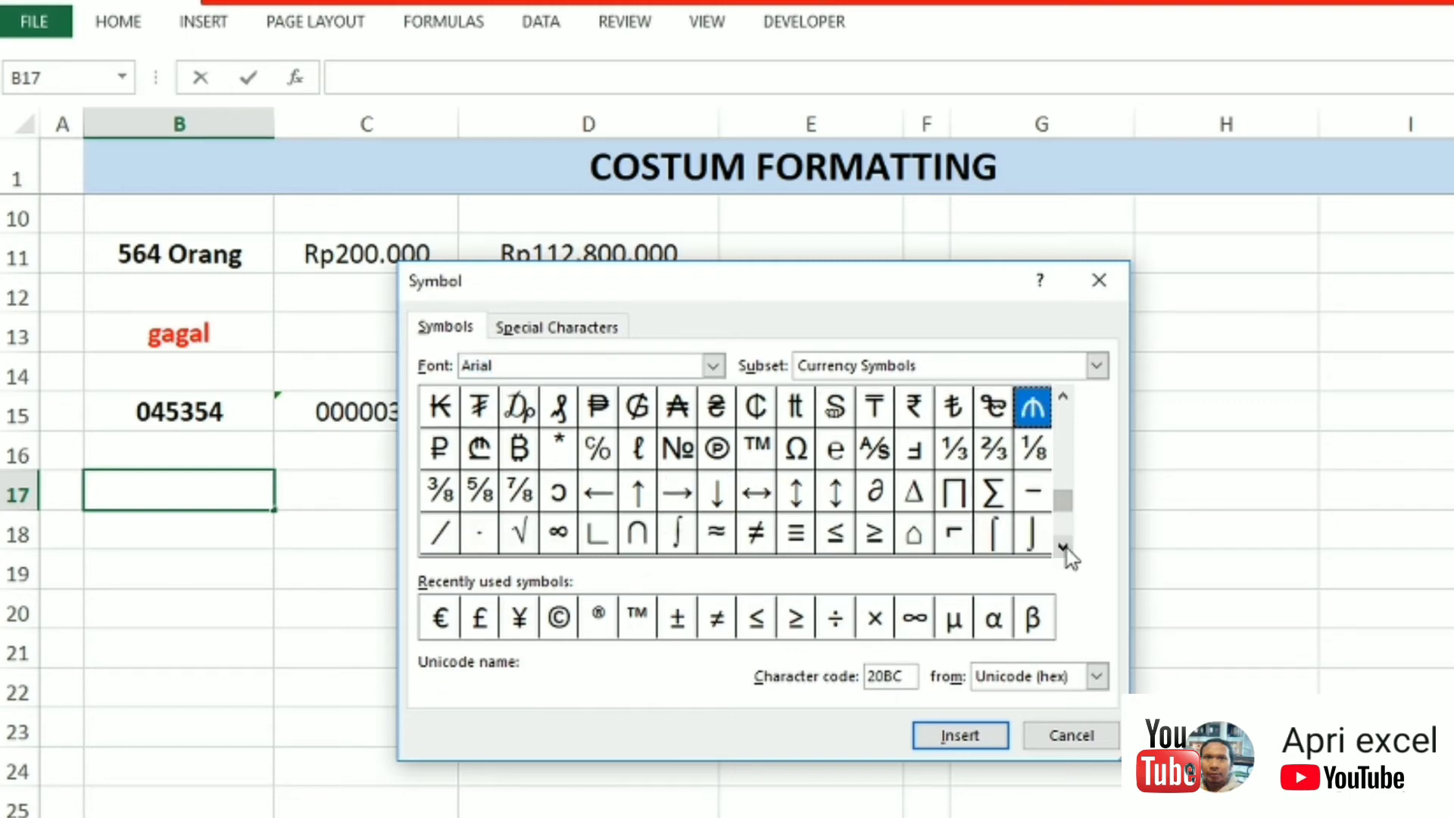
pyautogui.click(1064, 547)
pyautogui.click(1064, 547)
pyautogui.click(1064, 547)
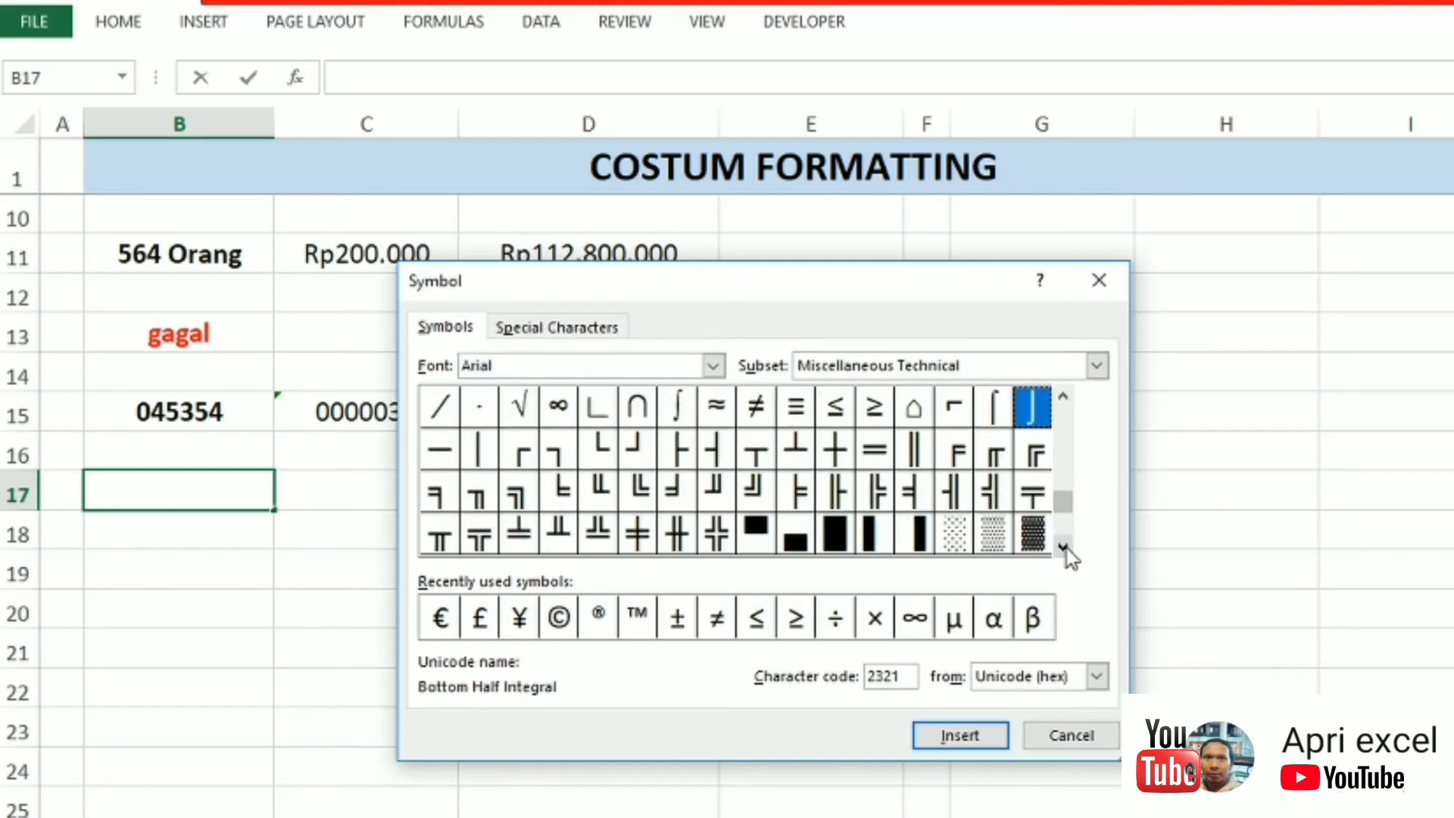
pyautogui.click(1064, 547)
pyautogui.click(1064, 547)
pyautogui.click(1064, 546)
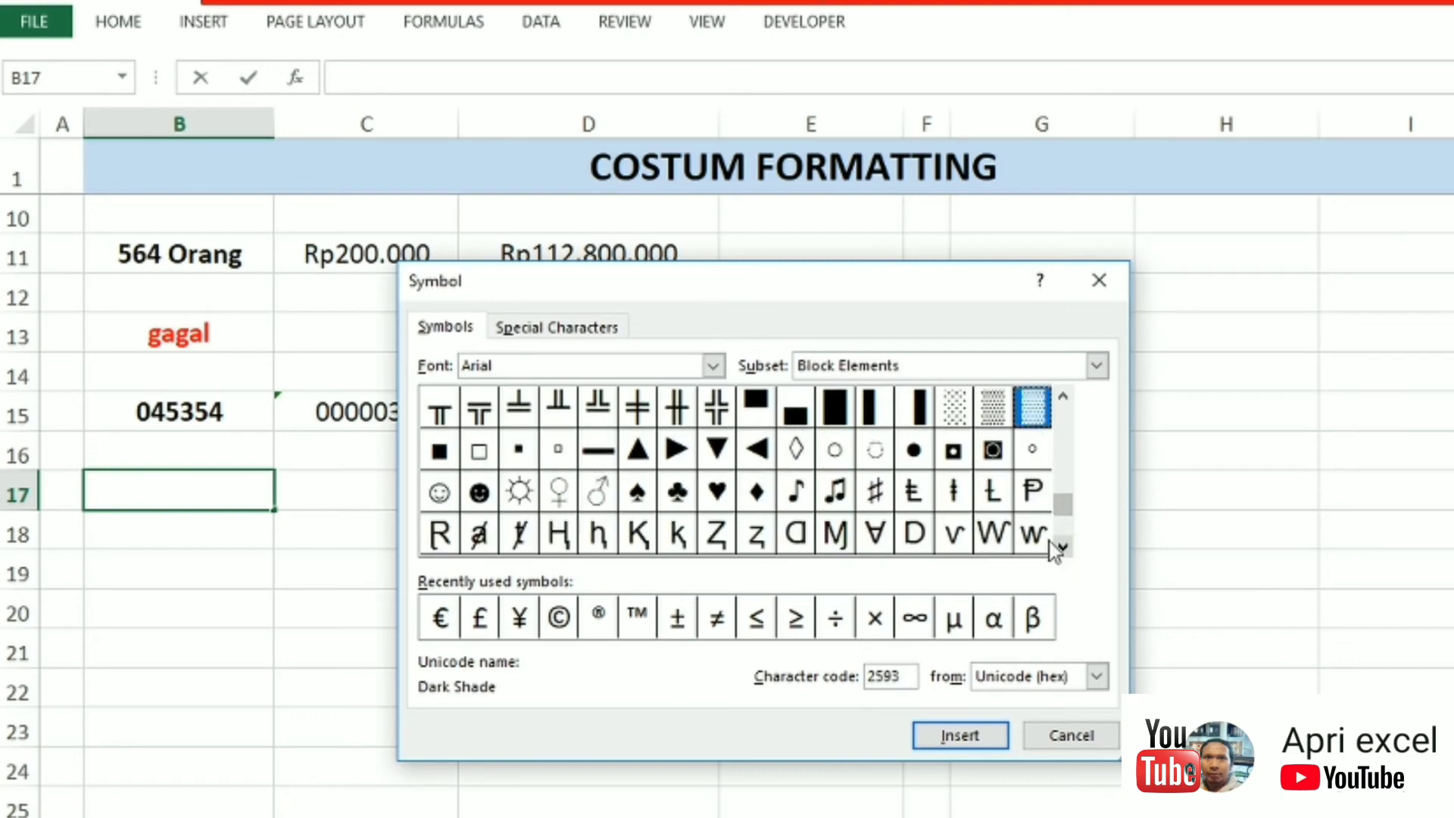
# Step: Insert ♀, ♂, ▲ and ▼ into B17, then close the Symbol dialog
pyautogui.click(560, 490)
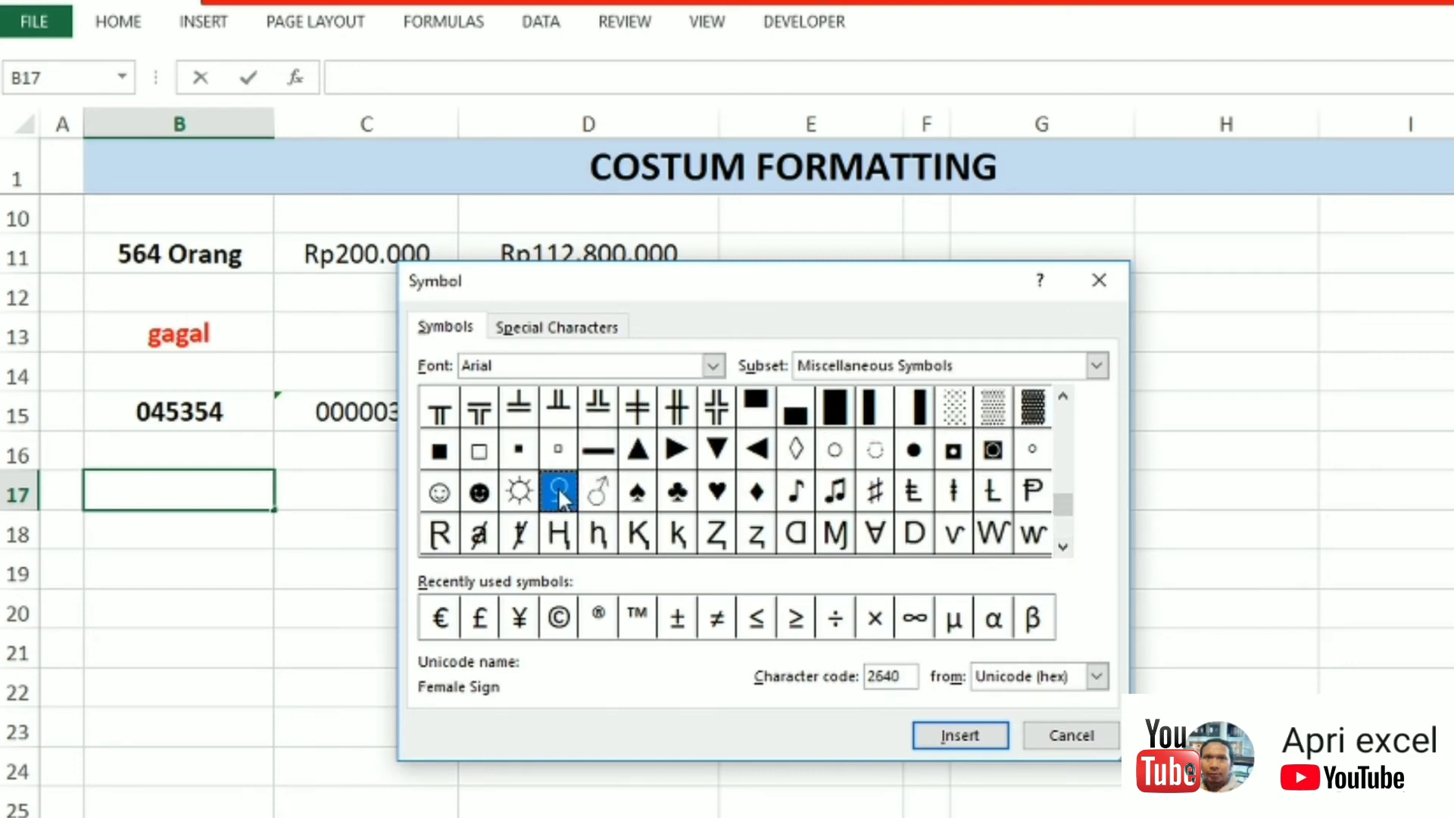
pyautogui.click(956, 743)
pyautogui.click(598, 494)
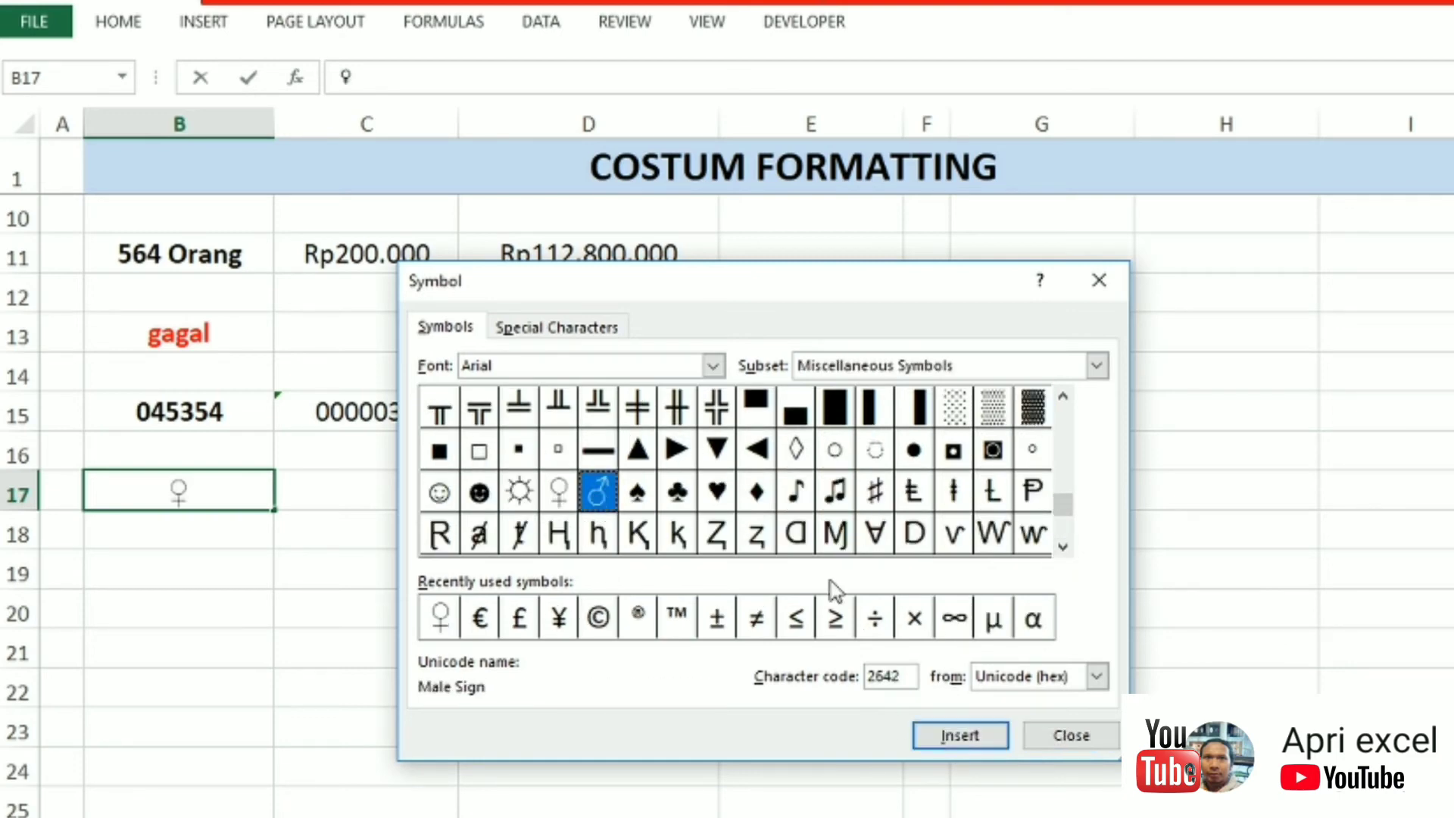
pyautogui.click(960, 734)
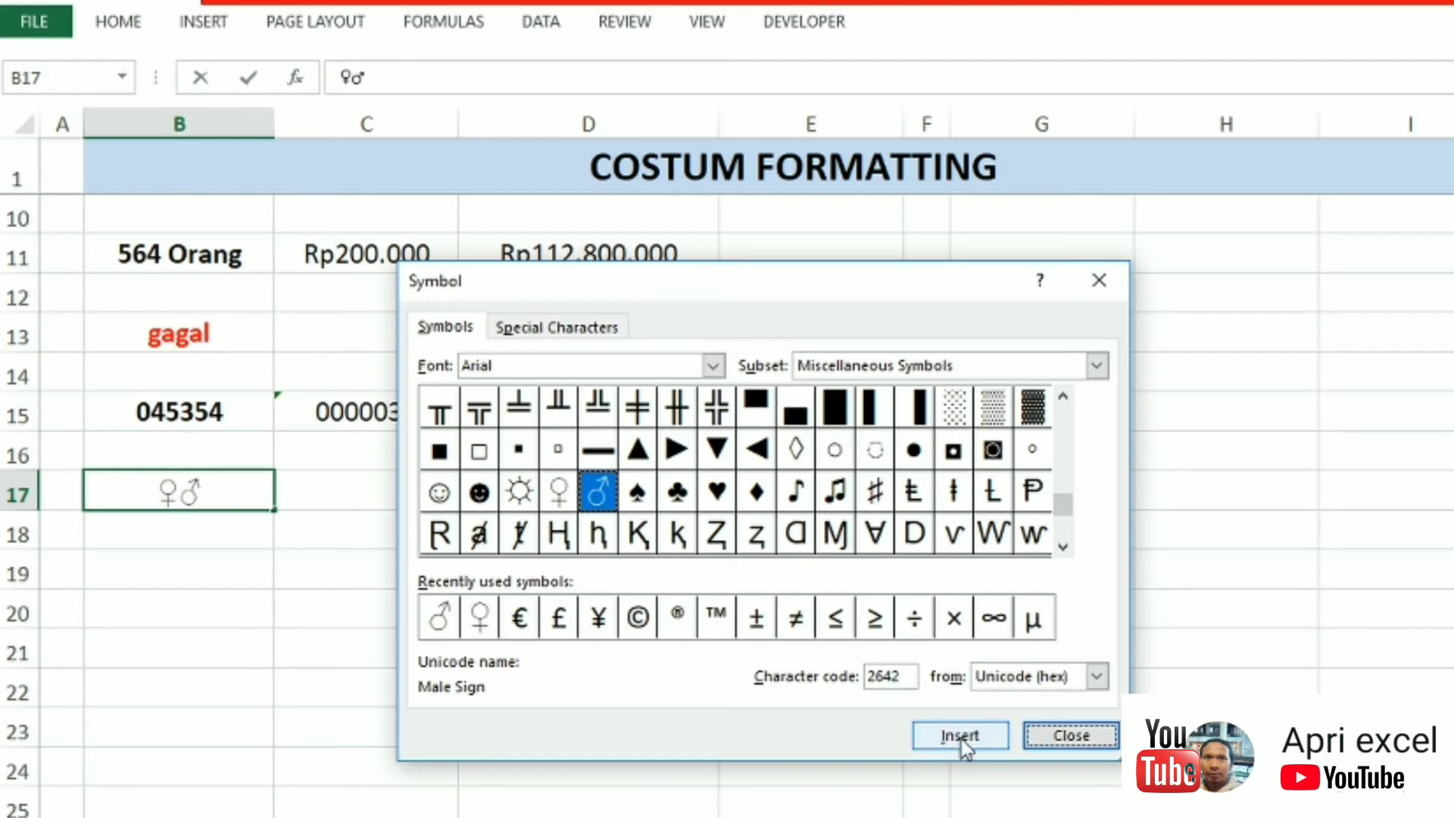
pyautogui.click(641, 453)
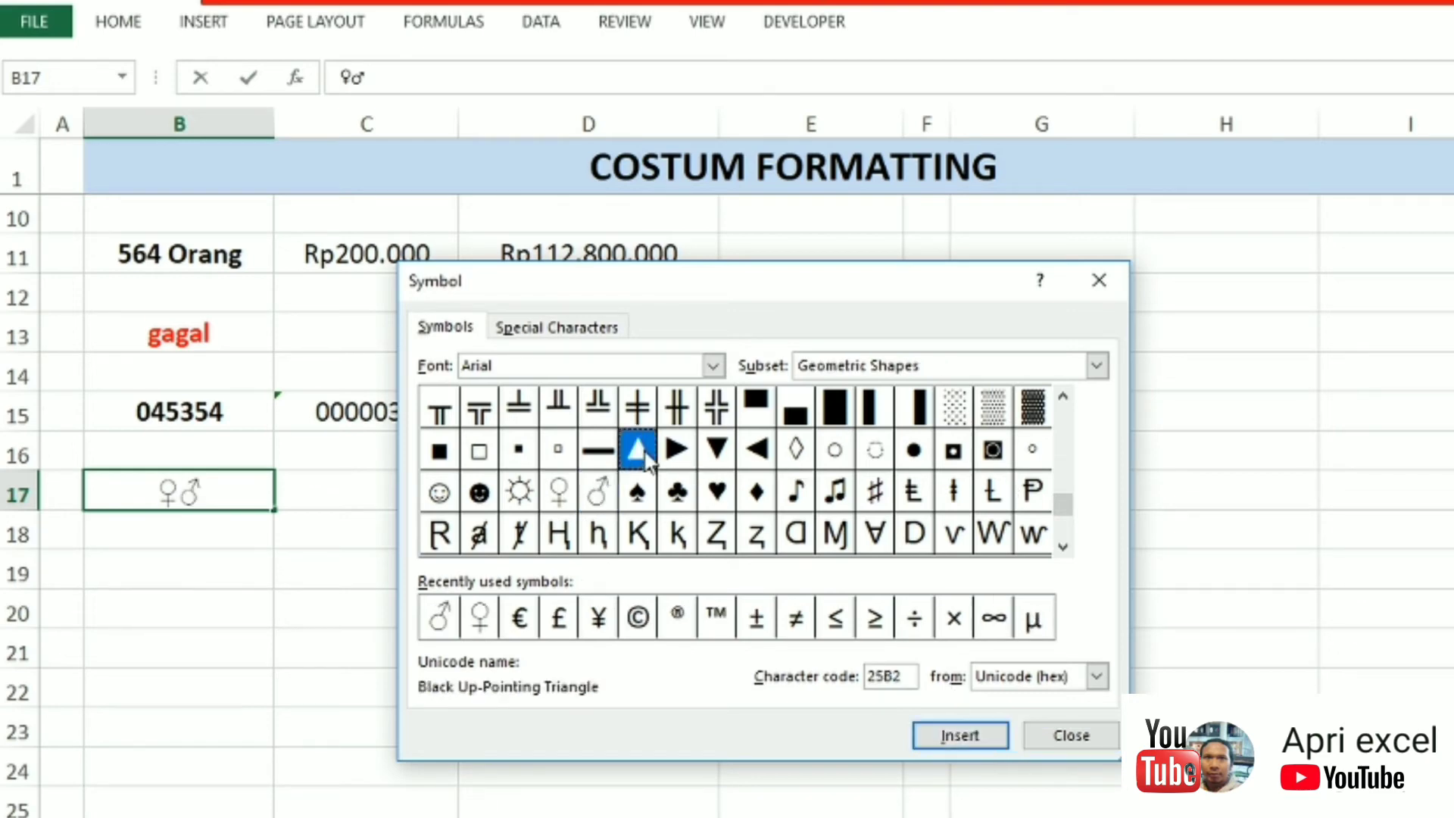
pyautogui.click(954, 736)
pyautogui.click(721, 455)
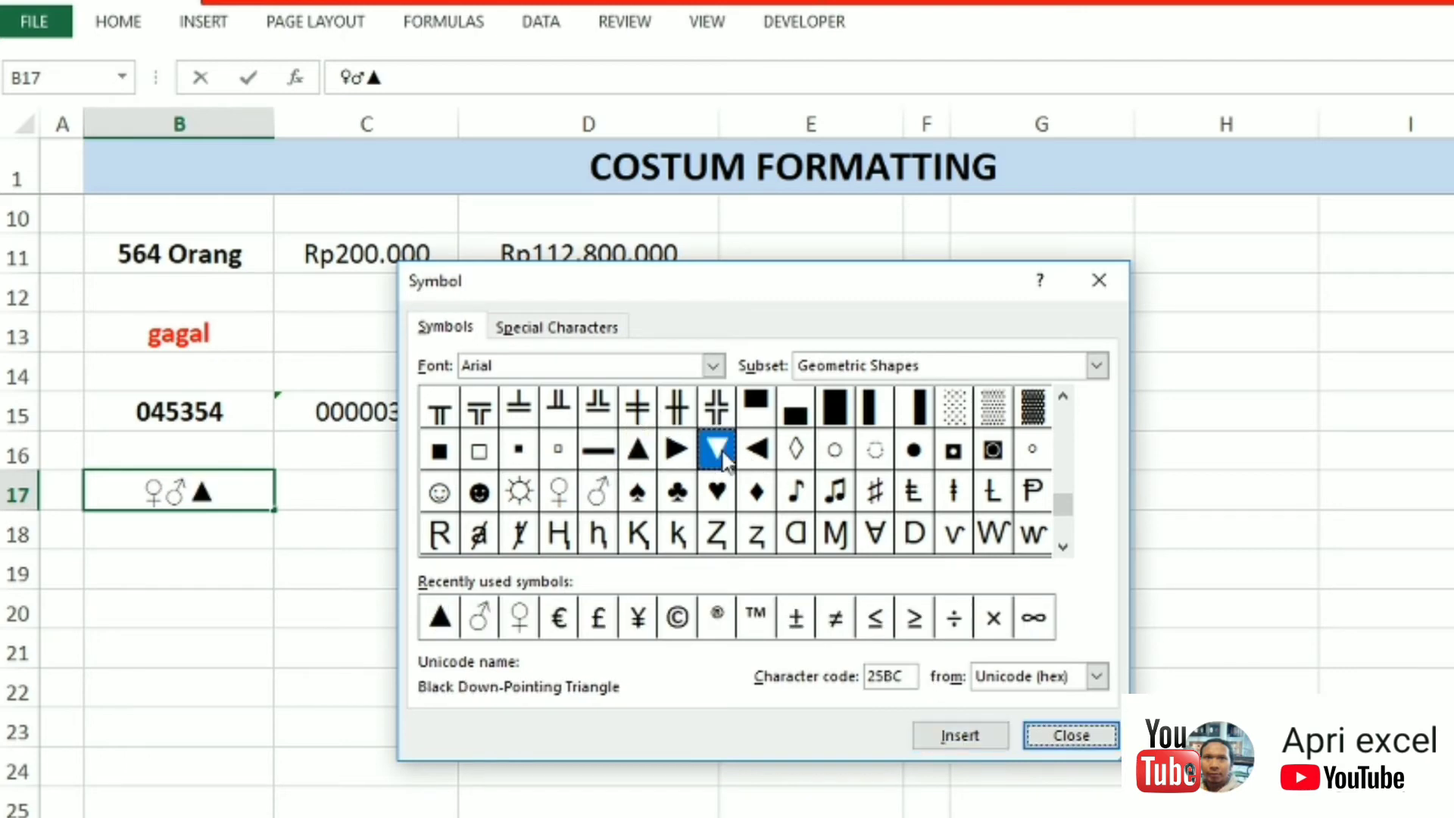
pyautogui.click(955, 741)
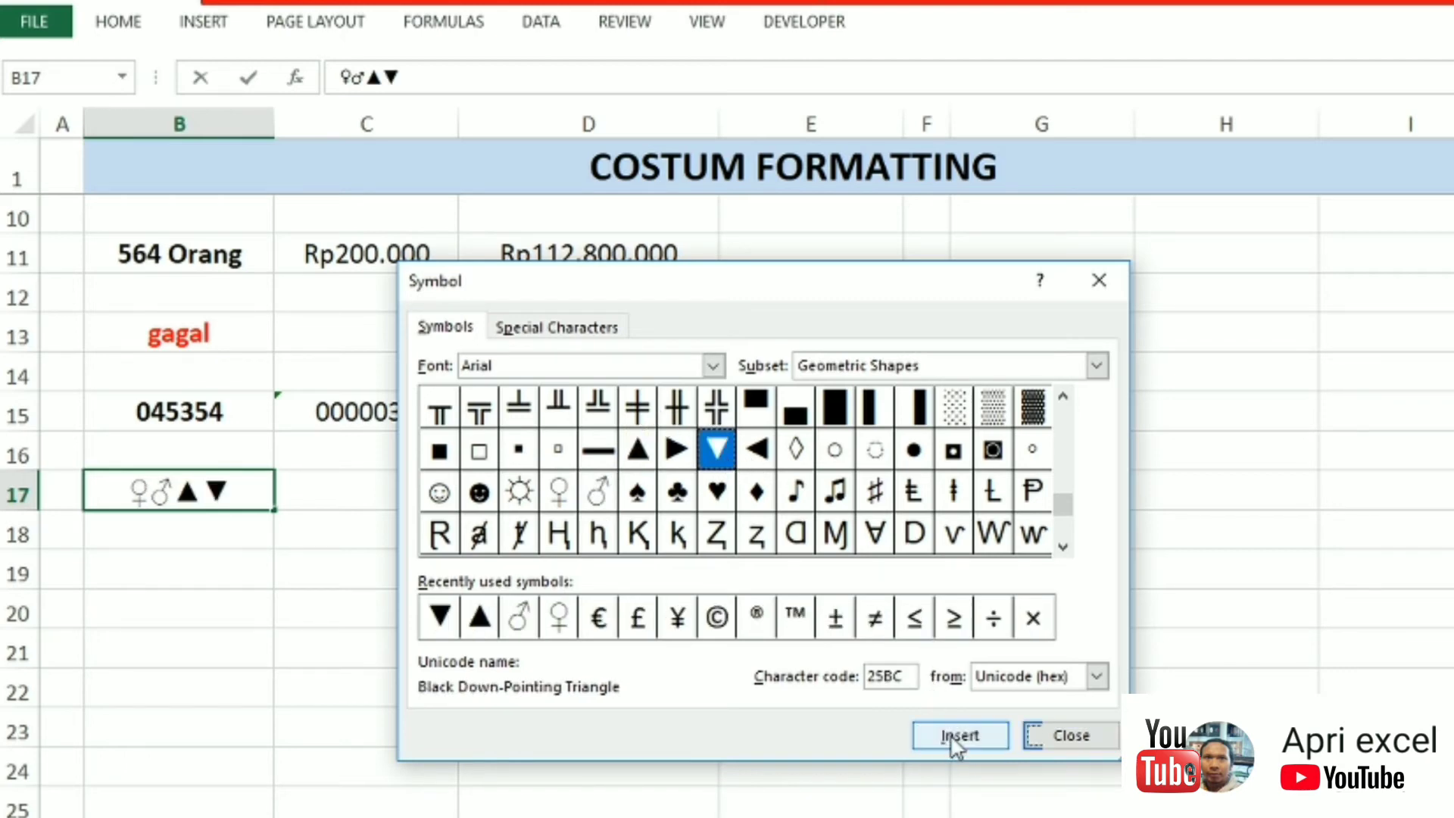
pyautogui.click(1099, 281)
# Step: View C17's custom number formats and close Format Cells without changes
pyautogui.click(377, 526)
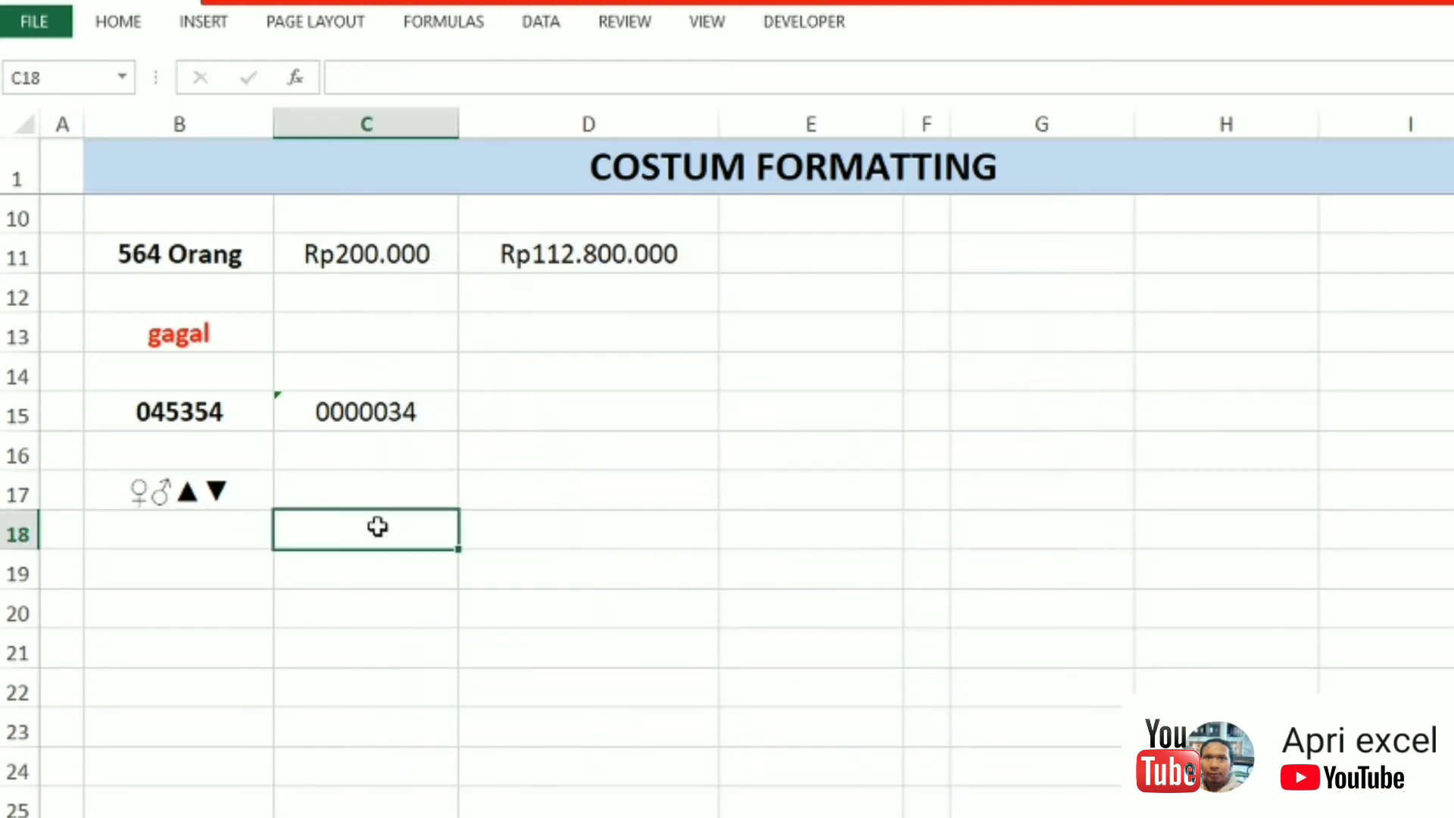
pyautogui.click(352, 494)
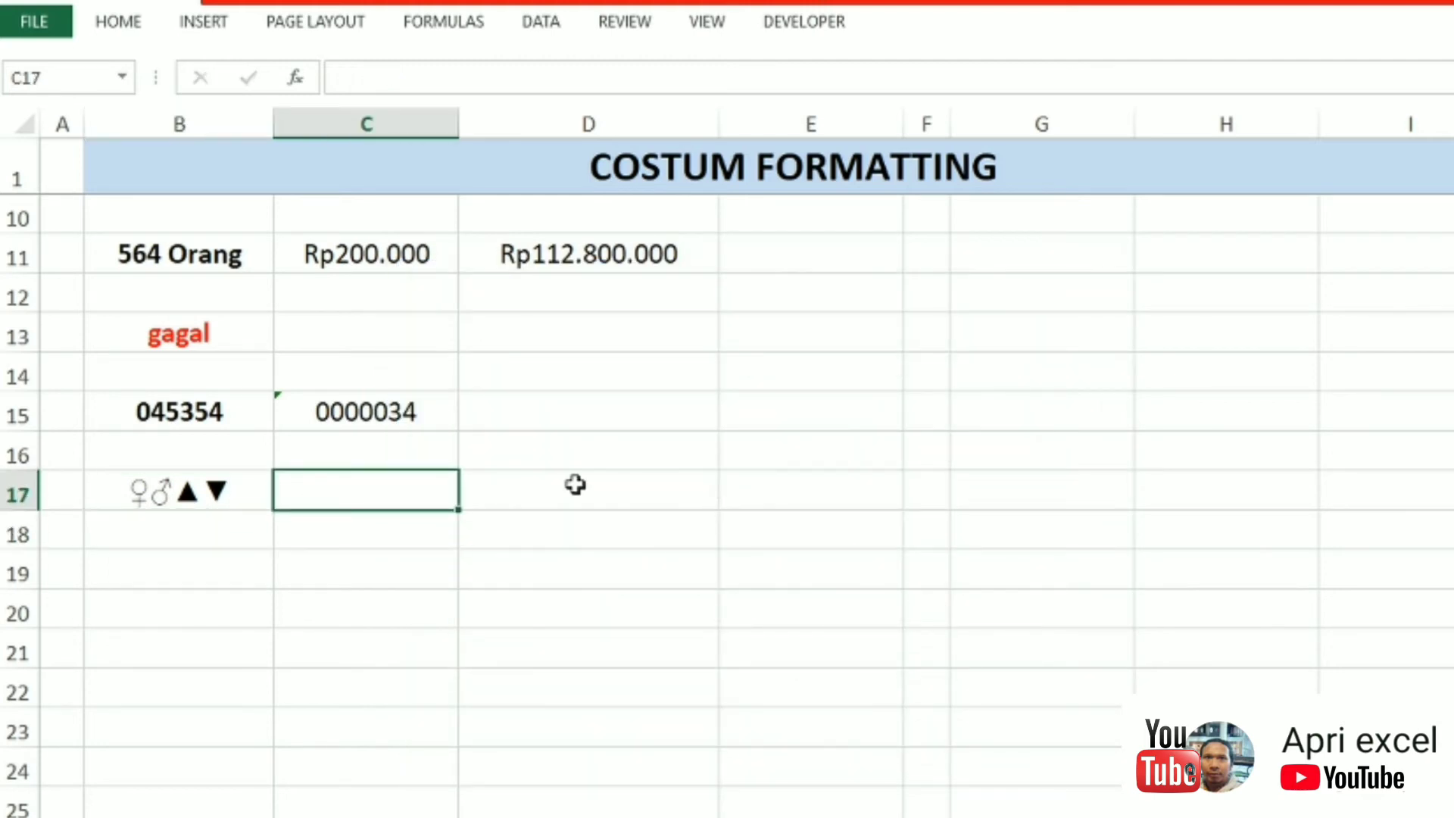
pyautogui.hotkey('ctrl', '1')
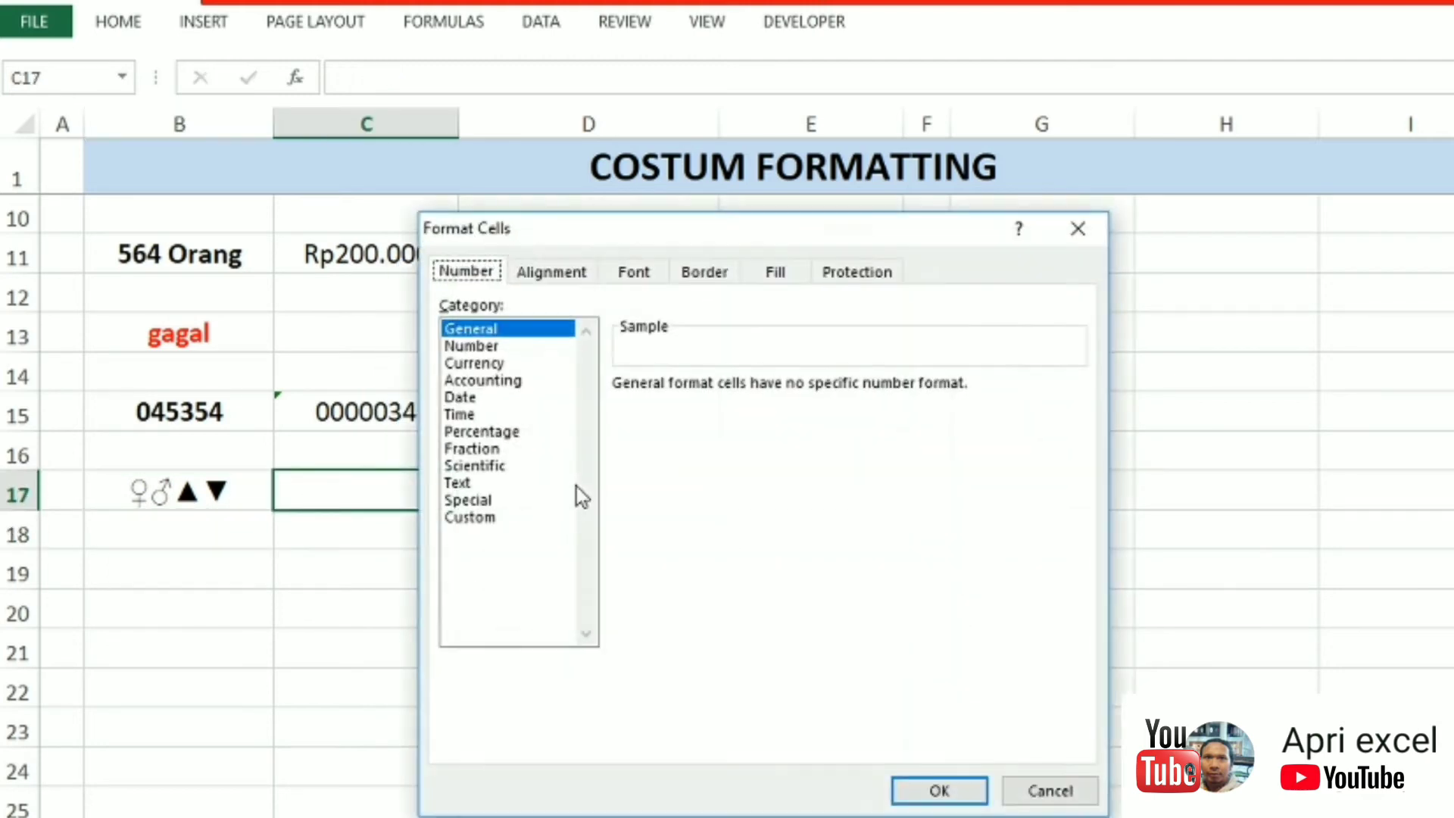
pyautogui.click(475, 518)
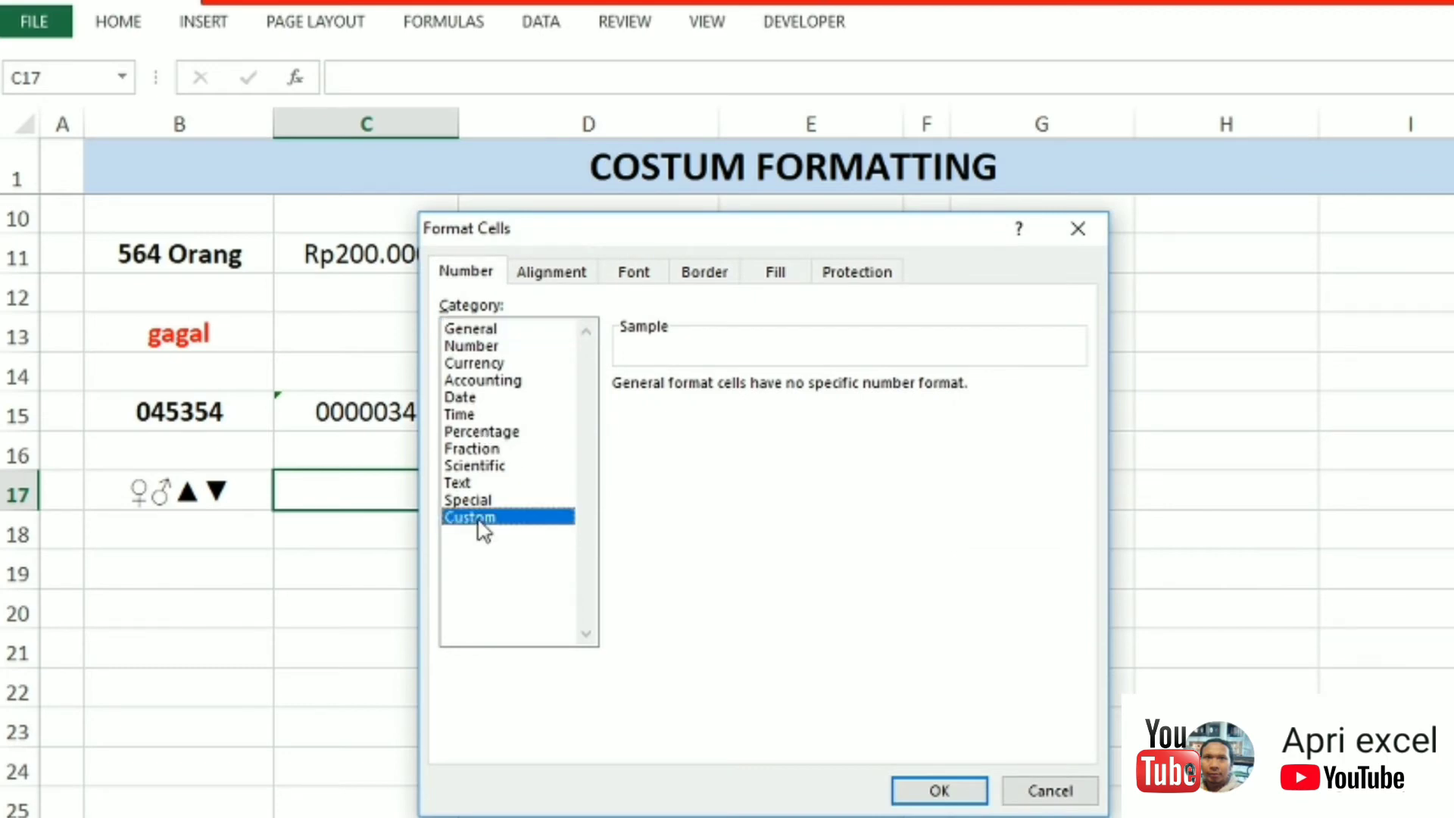
pyautogui.click(1098, 227)
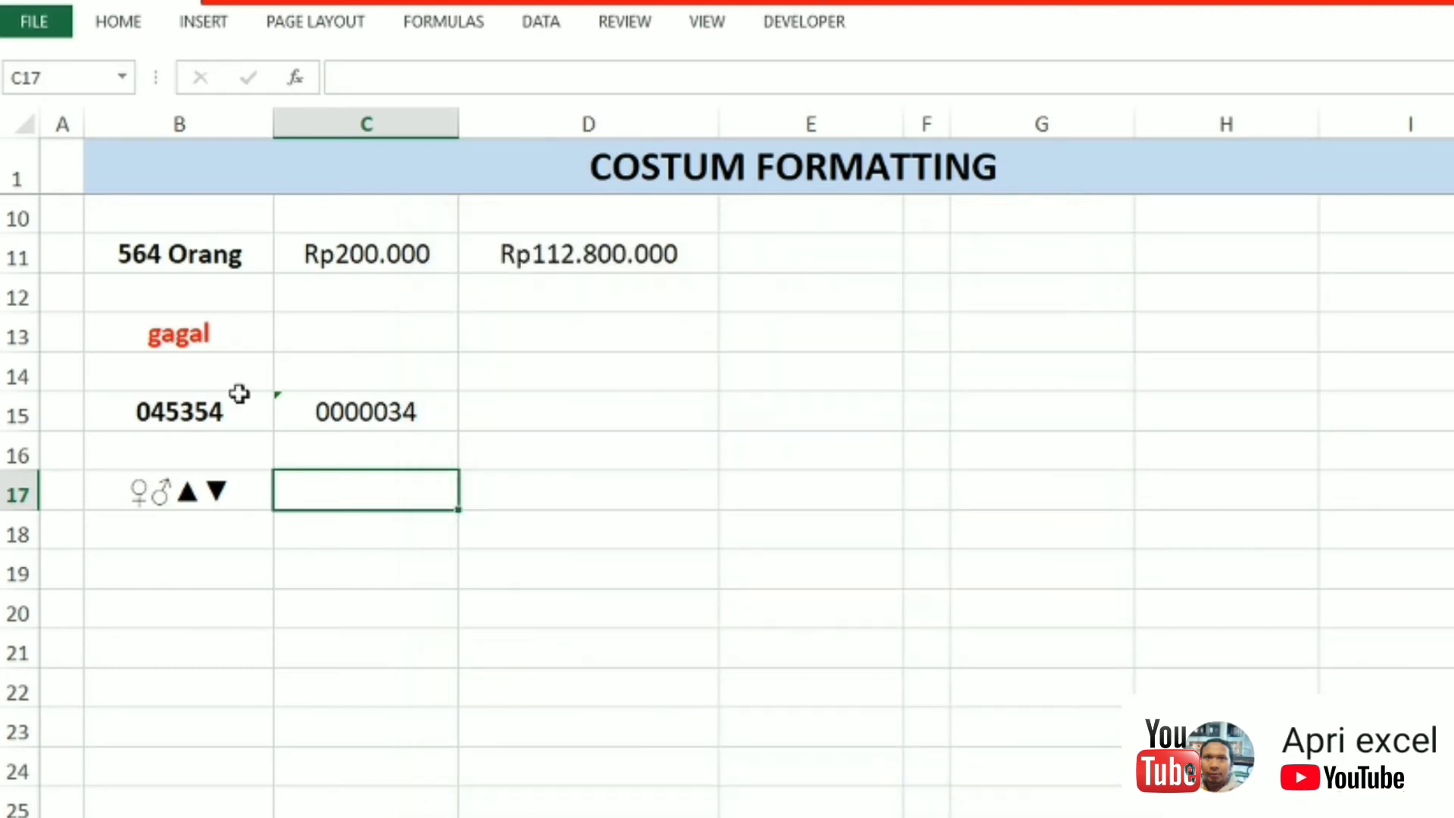
# Step: Copy the ♀♂▲▼ symbols from B17, then open Format Cells for D17
pyautogui.doubleClick(206, 492)
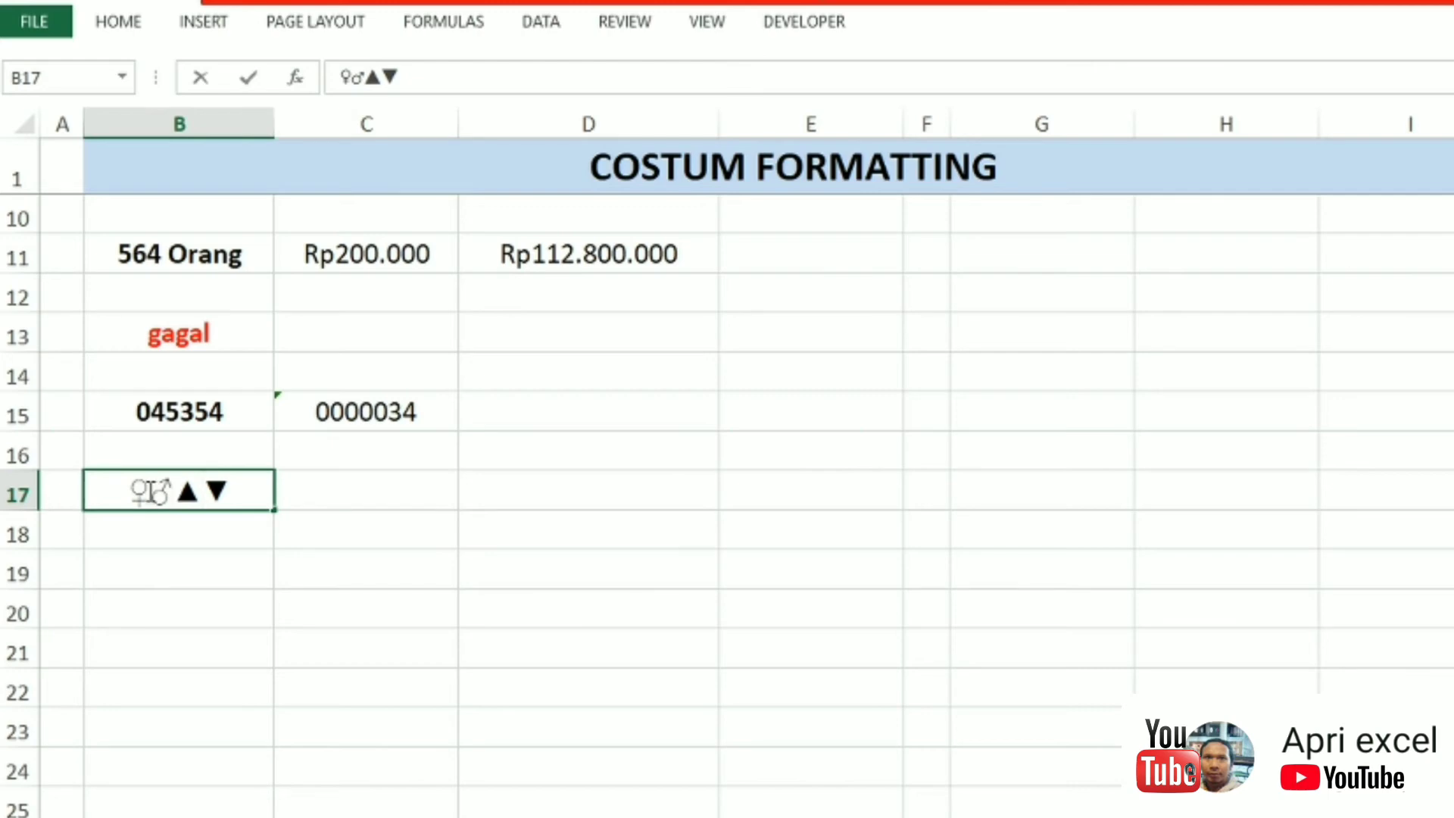
pyautogui.moveTo(174, 494); pyautogui.dragTo(84, 491)
pyautogui.press('Escape')
pyautogui.click(489, 473)
pyautogui.hotkey('ctrl', '1')
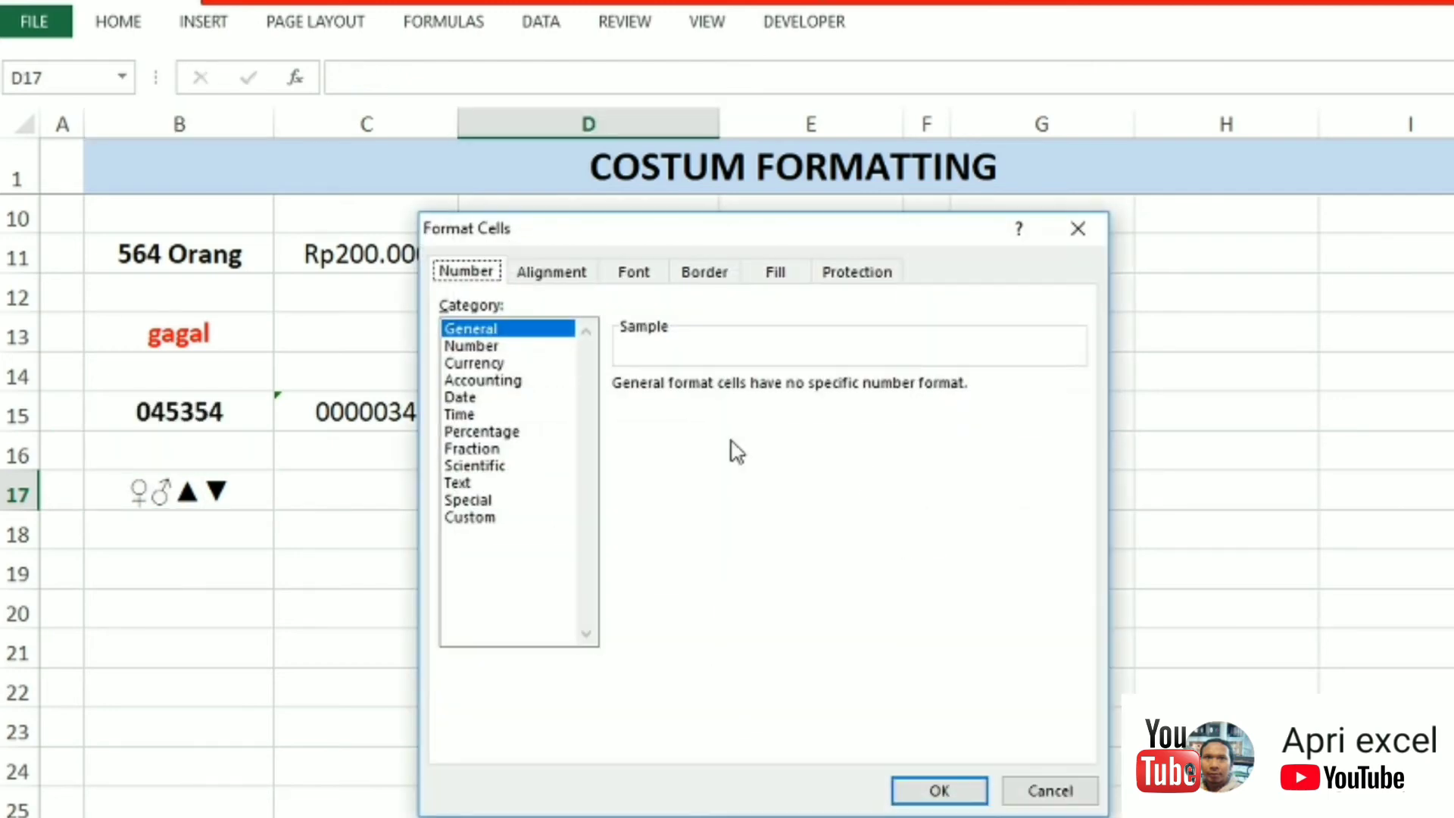
# Step: Draft a Custom format code for D17 with blue "Laki Laki"♂ and red "Perempuan"♀ conditions
pyautogui.click(496, 517)
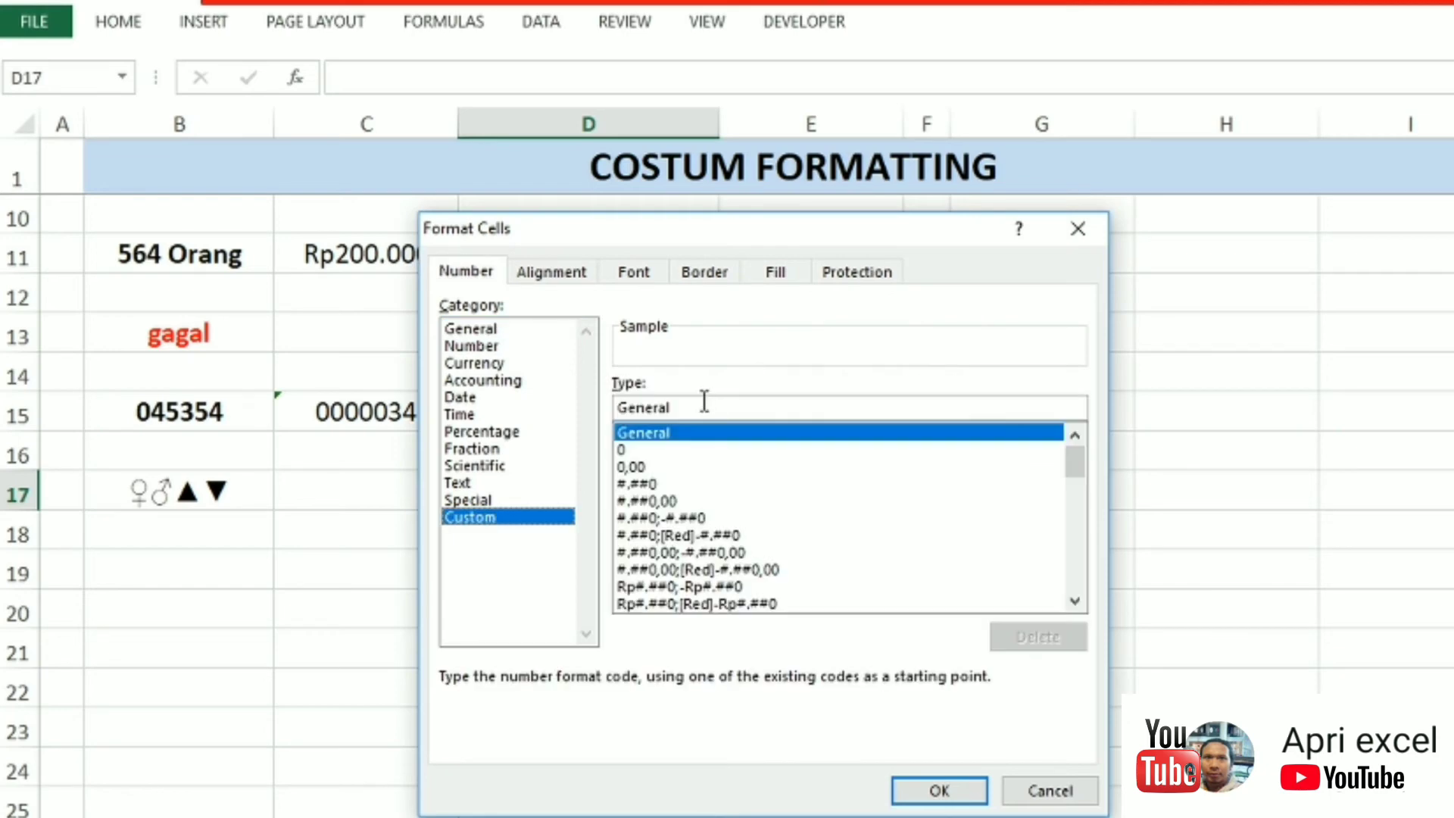
pyautogui.press('Tab')
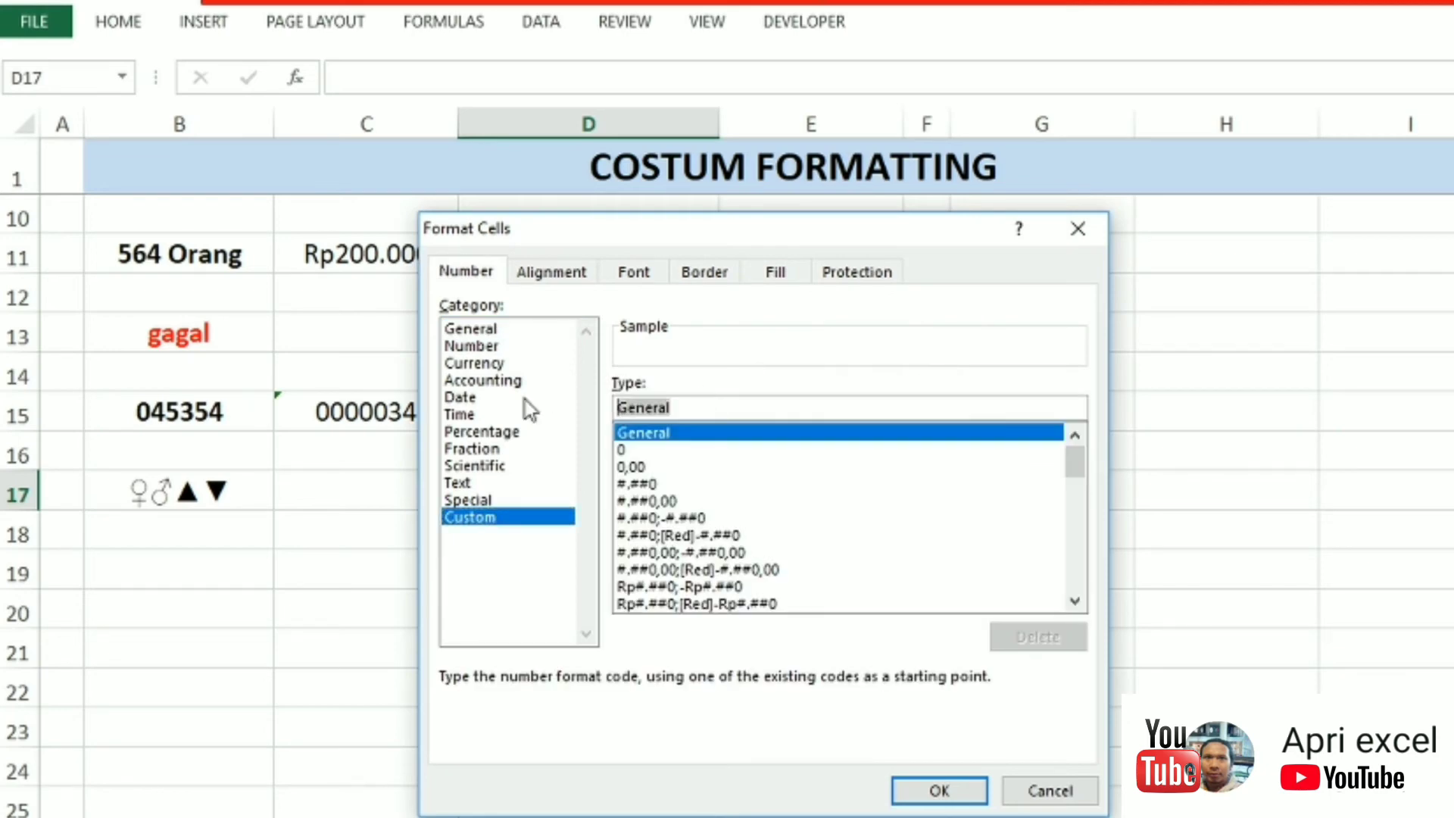
pyautogui.write('[1][')
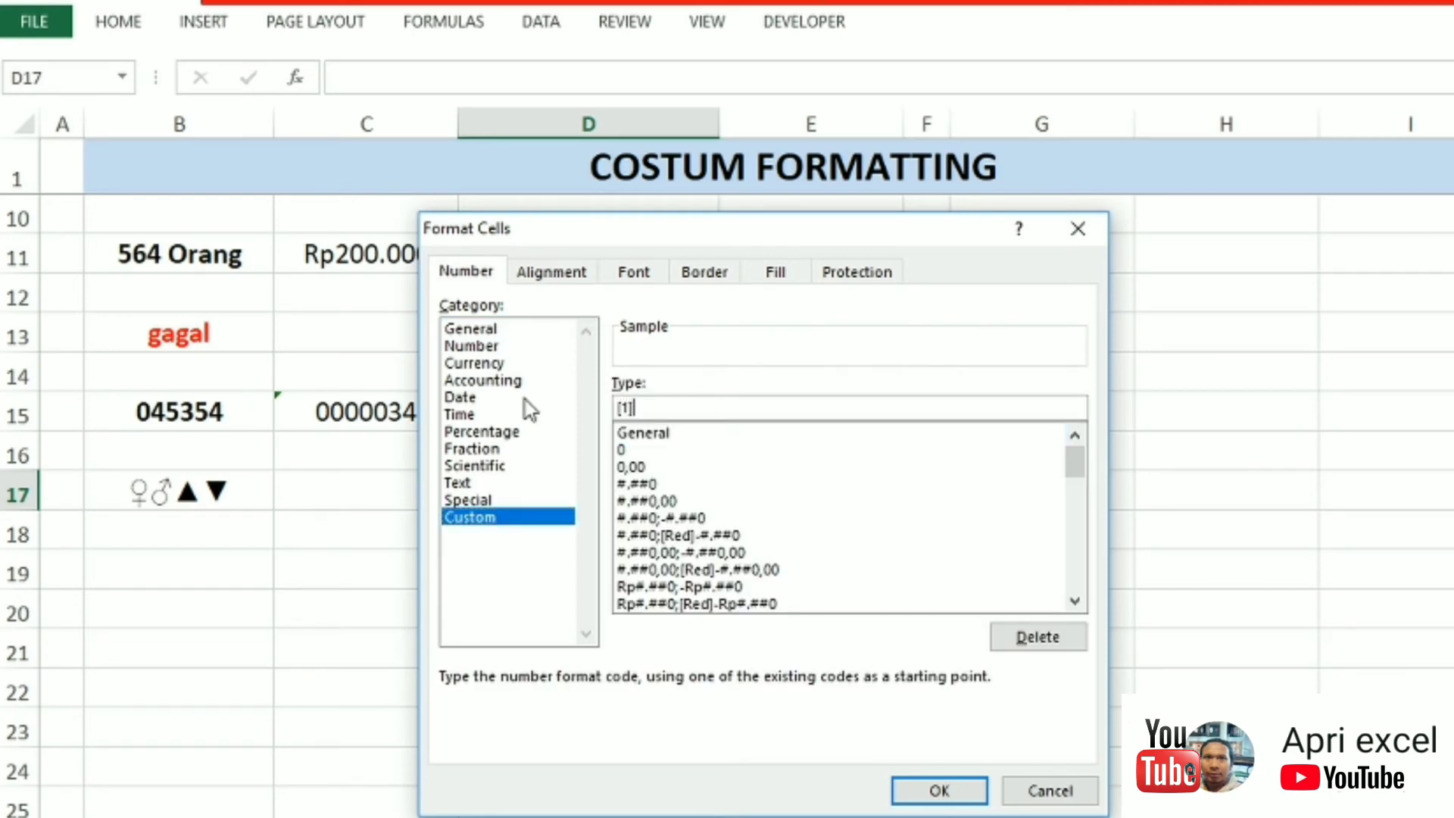
pyautogui.write('blue]')
pyautogui.write('♀♂')
pyautogui.click(678, 407)
pyautogui.press('BackSpace')
pyautogui.write('2][')
pyautogui.write('red]')
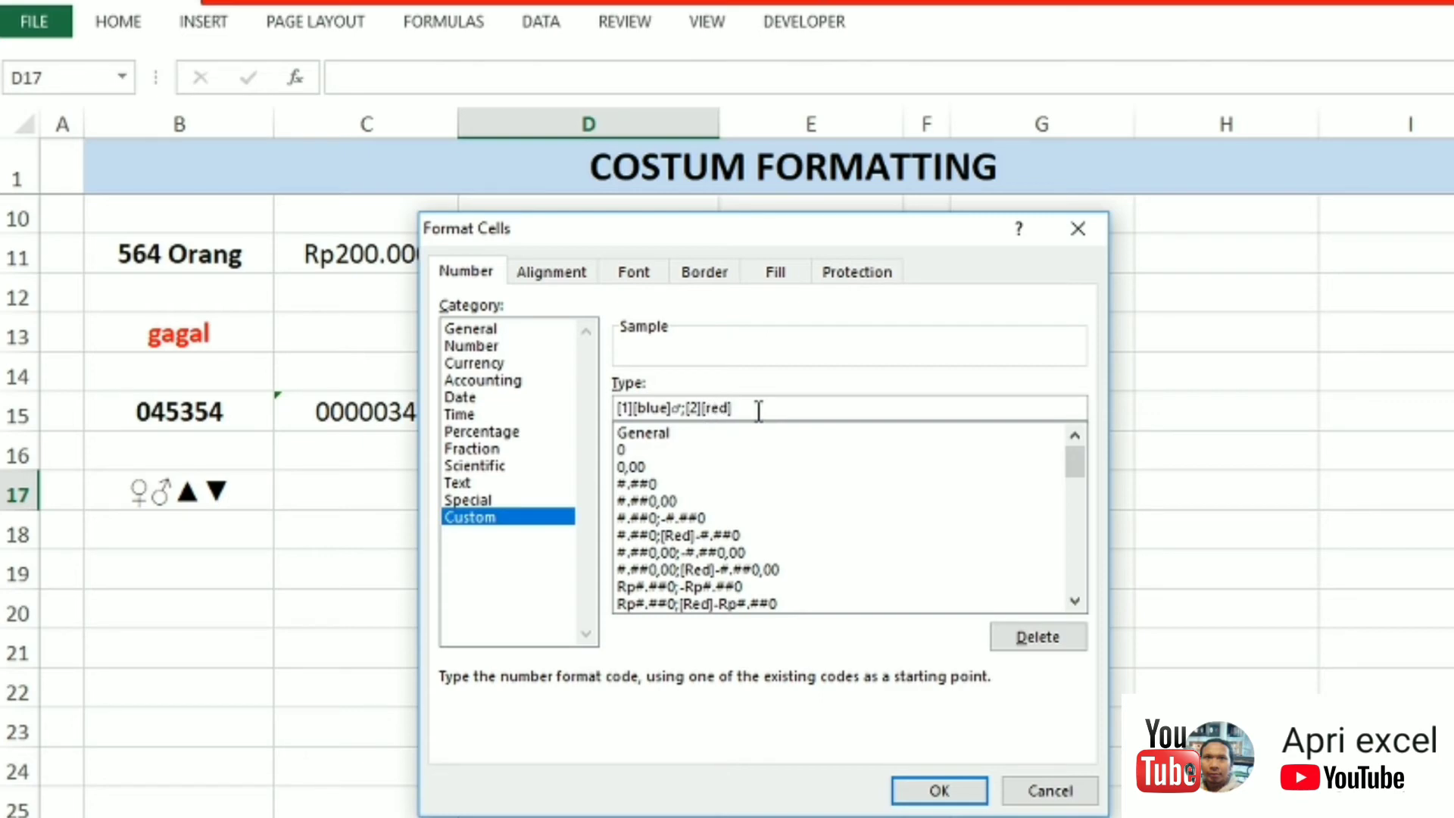
pyautogui.write('♀')
pyautogui.click(679, 408)
pyautogui.write('"Lak')
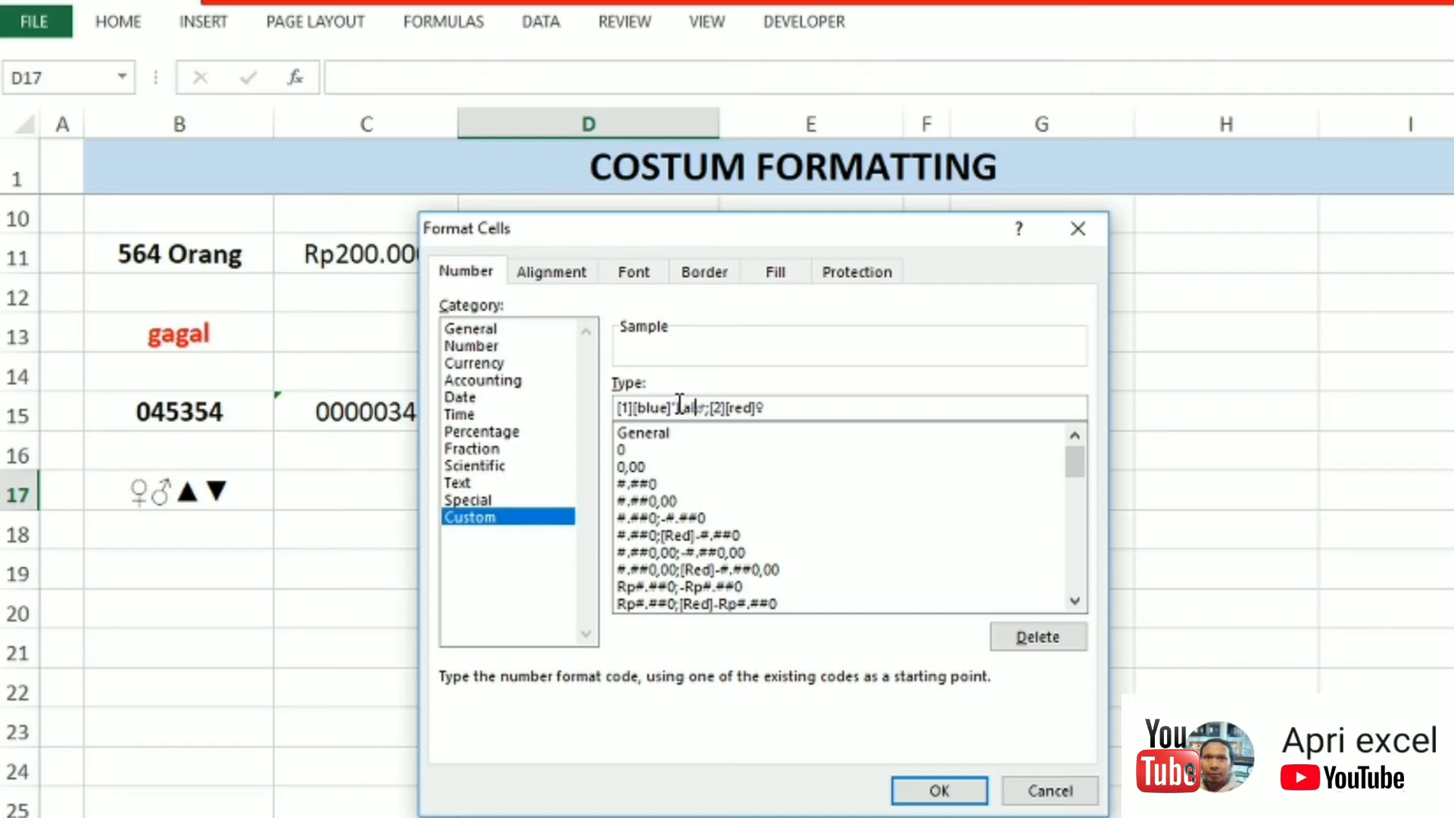
pyautogui.write('i Laki')
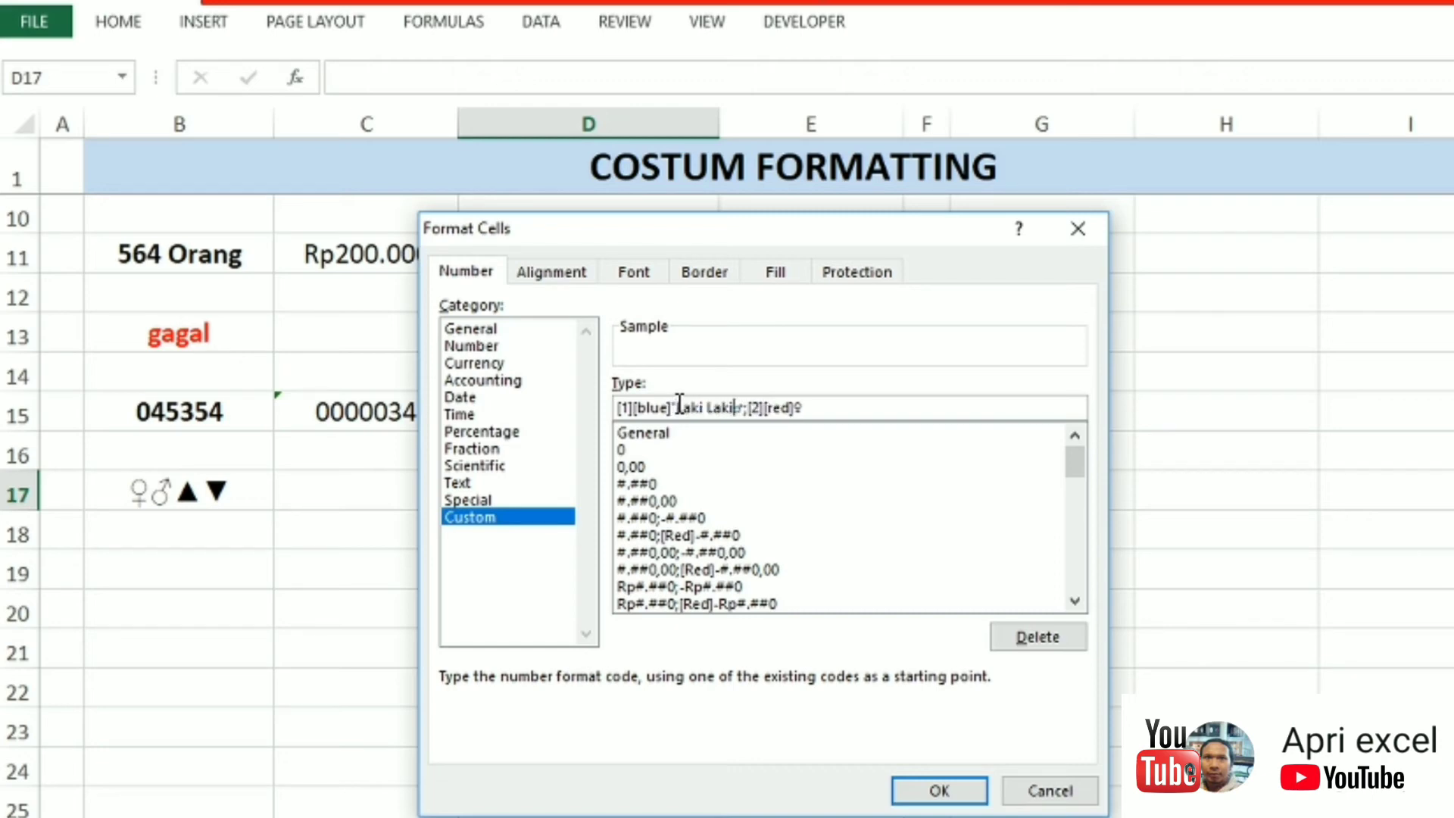
pyautogui.write('"♂;[2][red]')
pyautogui.write('"Perempu')
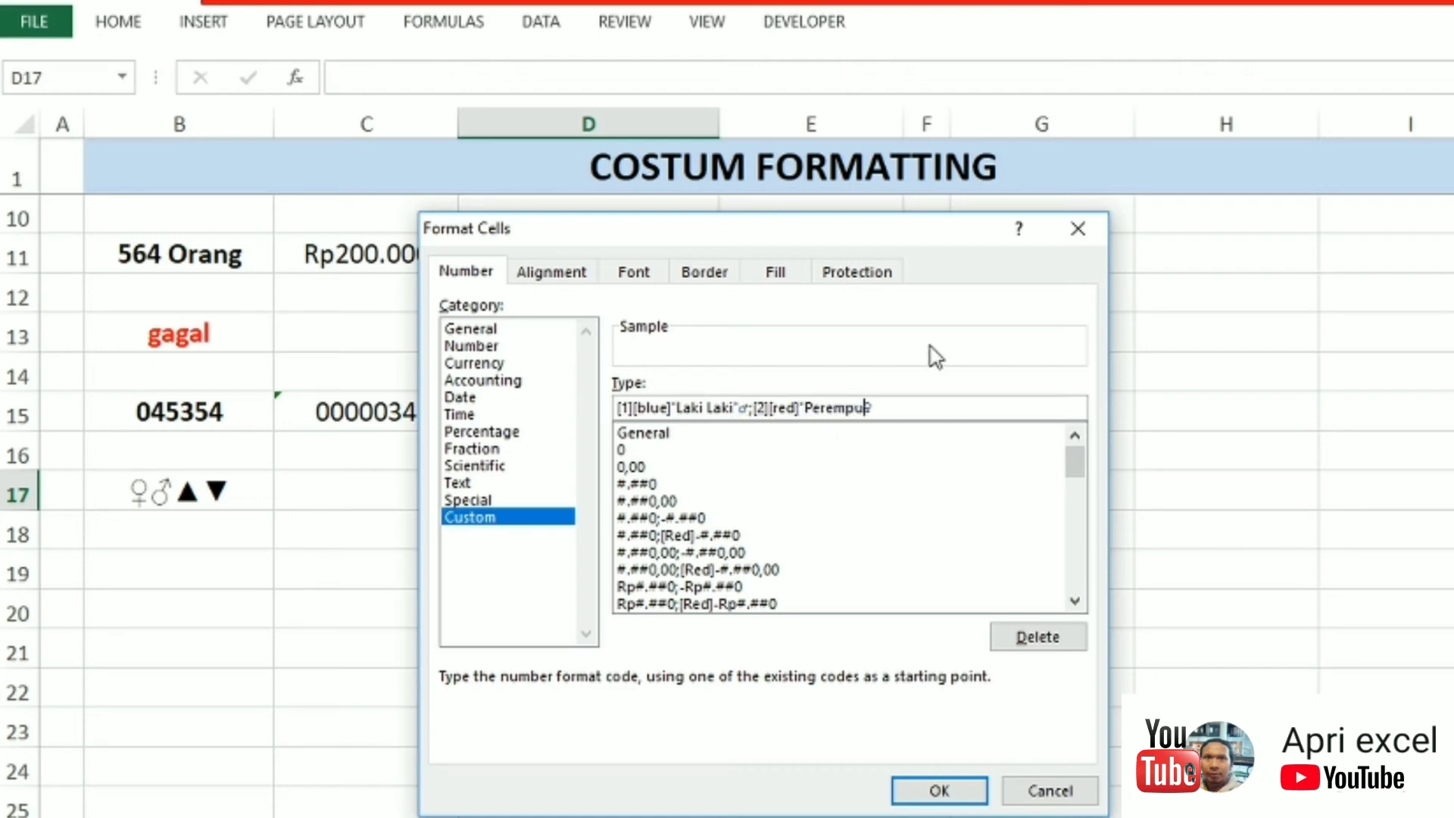
pyautogui.write('an"')
# Step: Fix the invalid code to [=1][blue]"Laki Laki"♂;[=2][red]"Perempuan"♀ and apply it
pyautogui.click(928, 791)
pyautogui.click(845, 556)
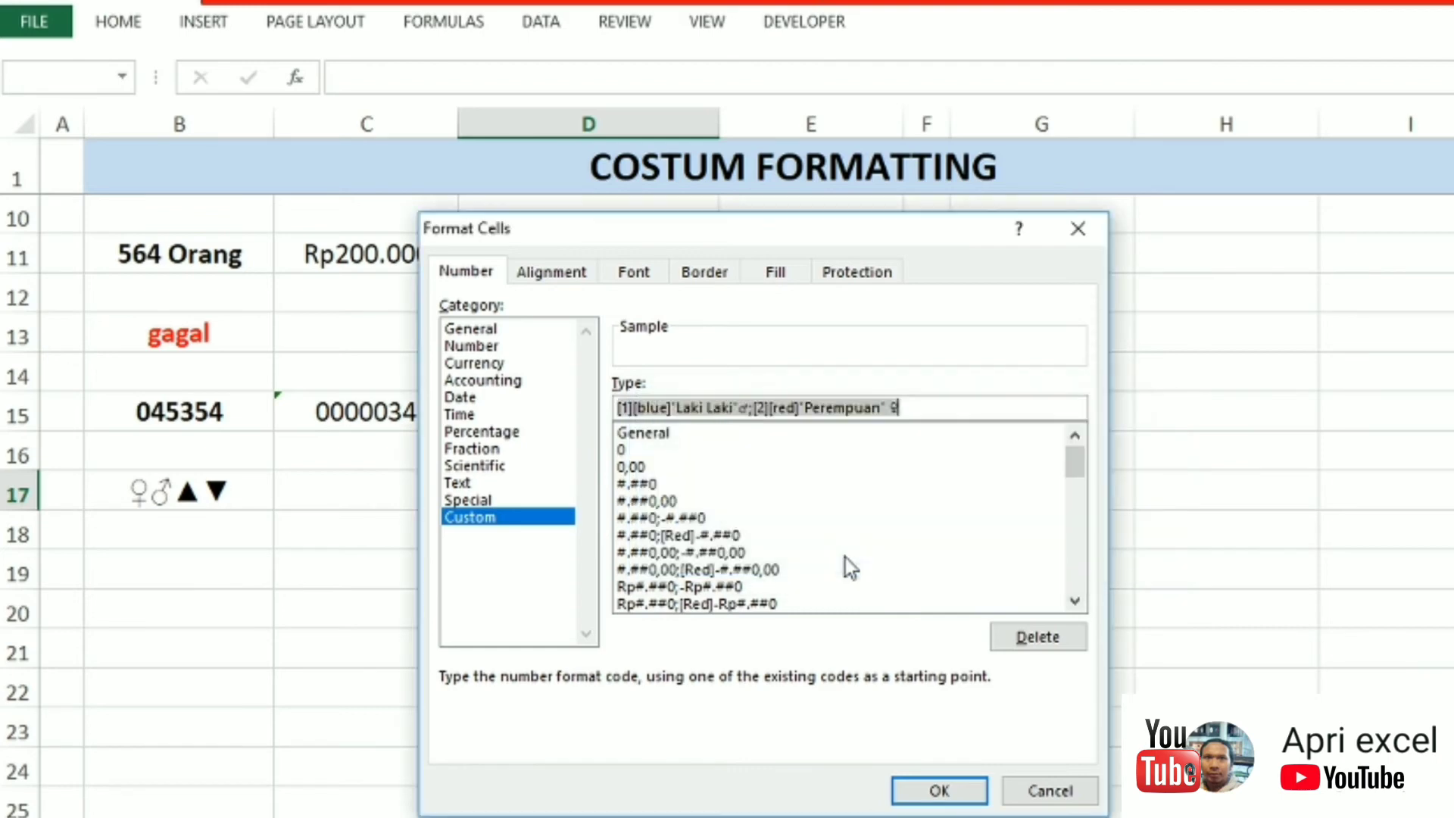
pyautogui.click(625, 409)
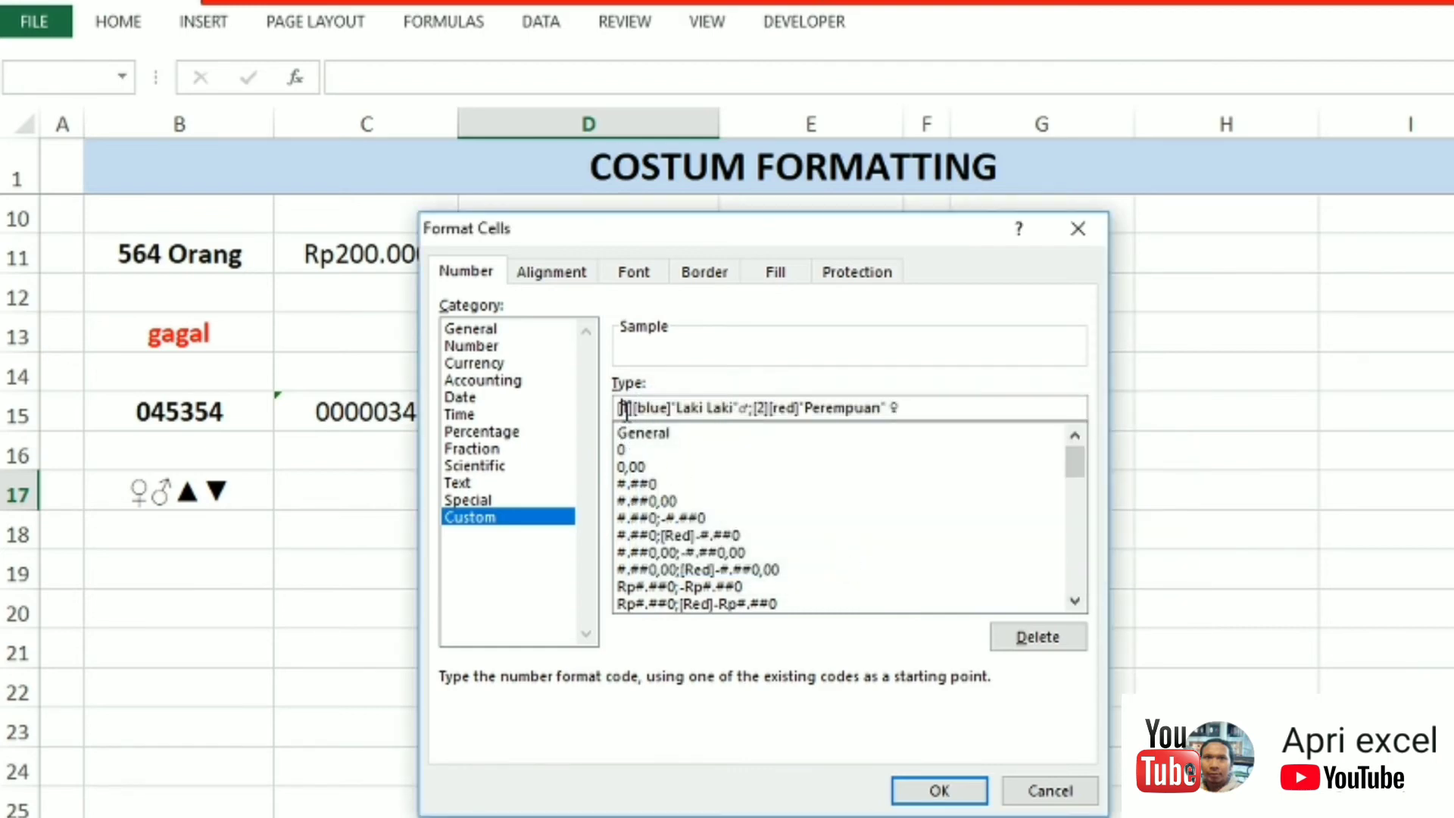
pyautogui.write('=')
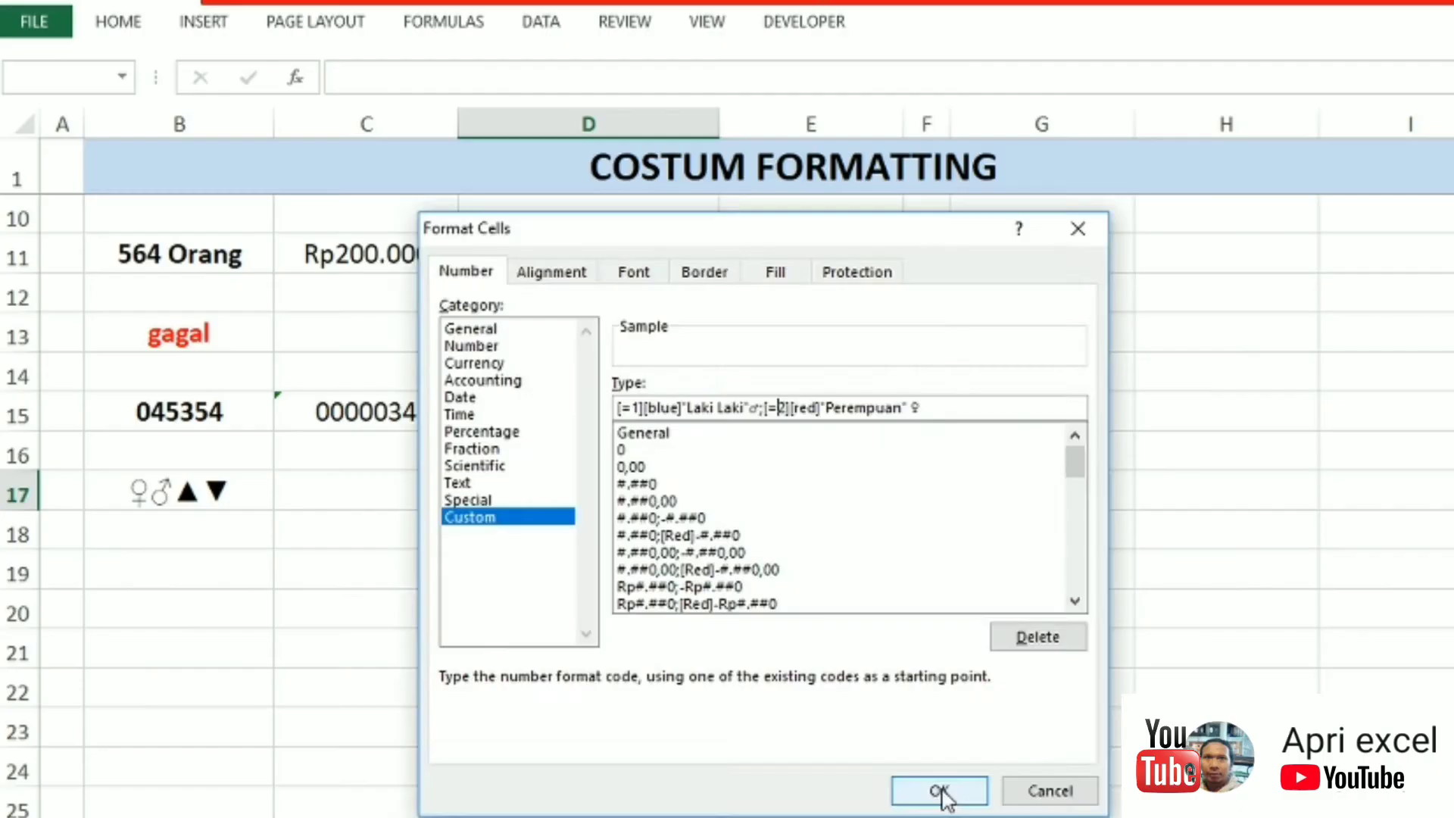
pyautogui.click(1222, 782)
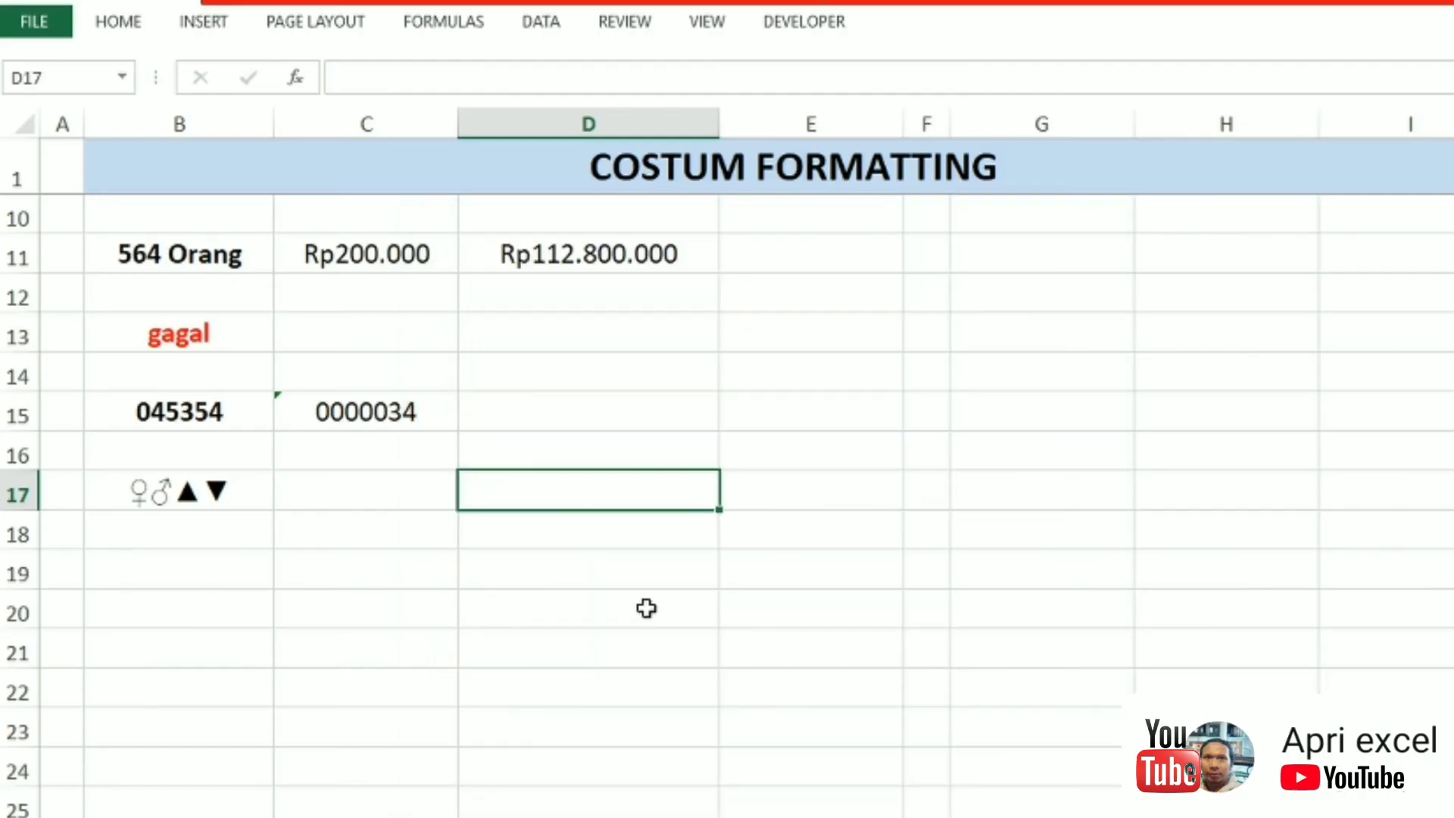
# Step: Test D17's format by entering 1, then 2
pyautogui.write('1')
pyautogui.press('Return')
pyautogui.press('Up')
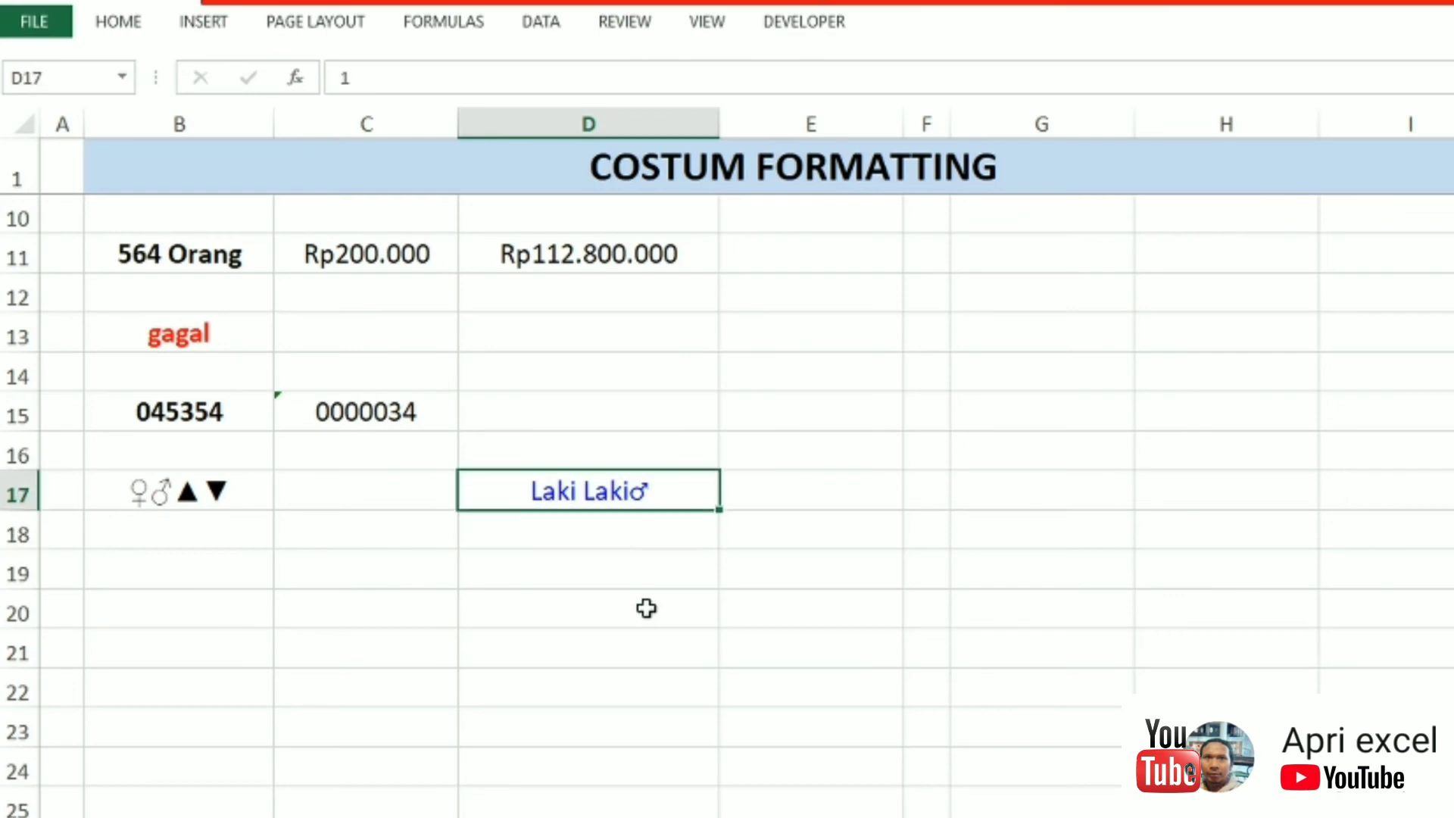
pyautogui.write('2')
pyautogui.press('Return')
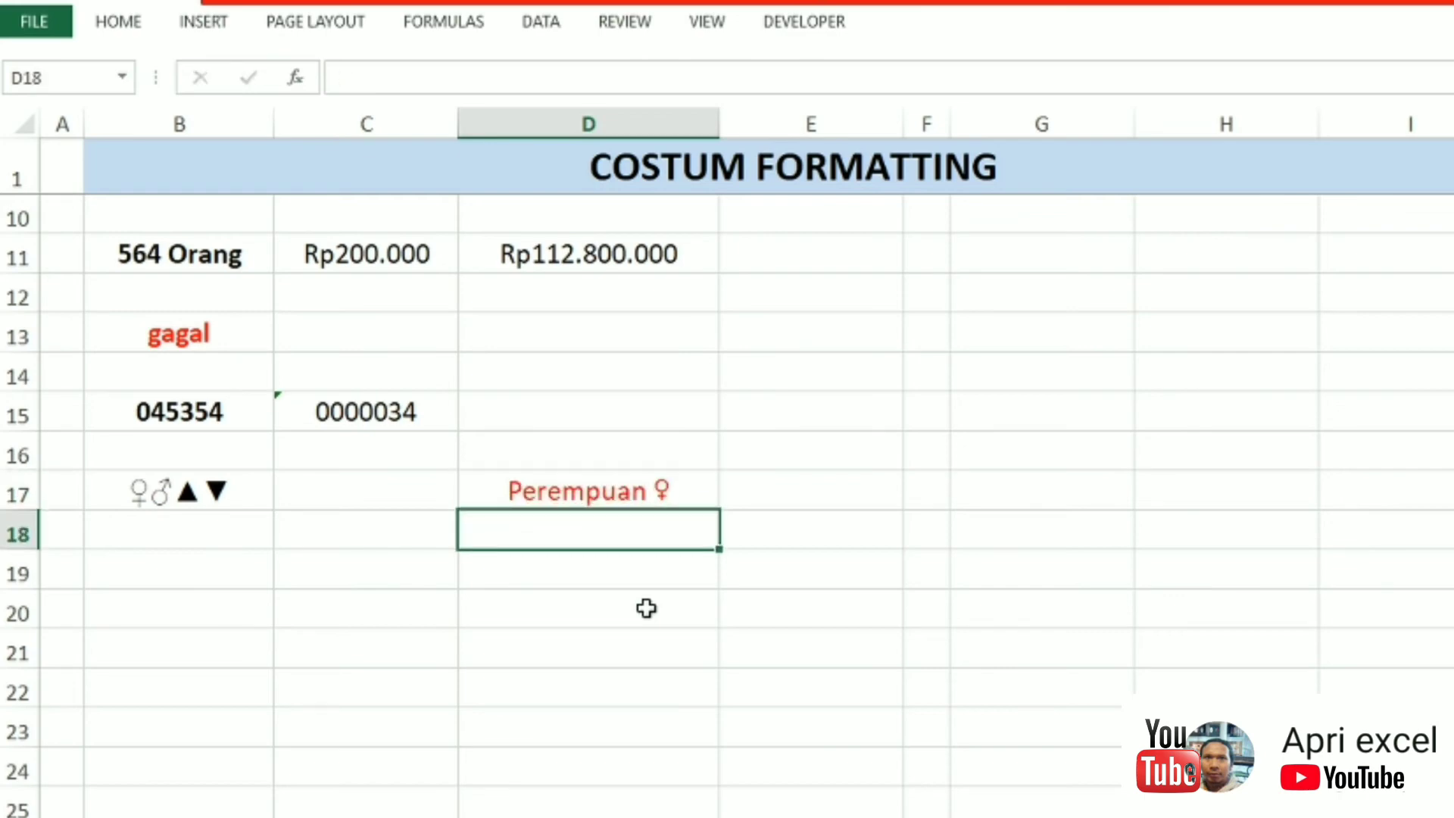
pyautogui.press('Up')
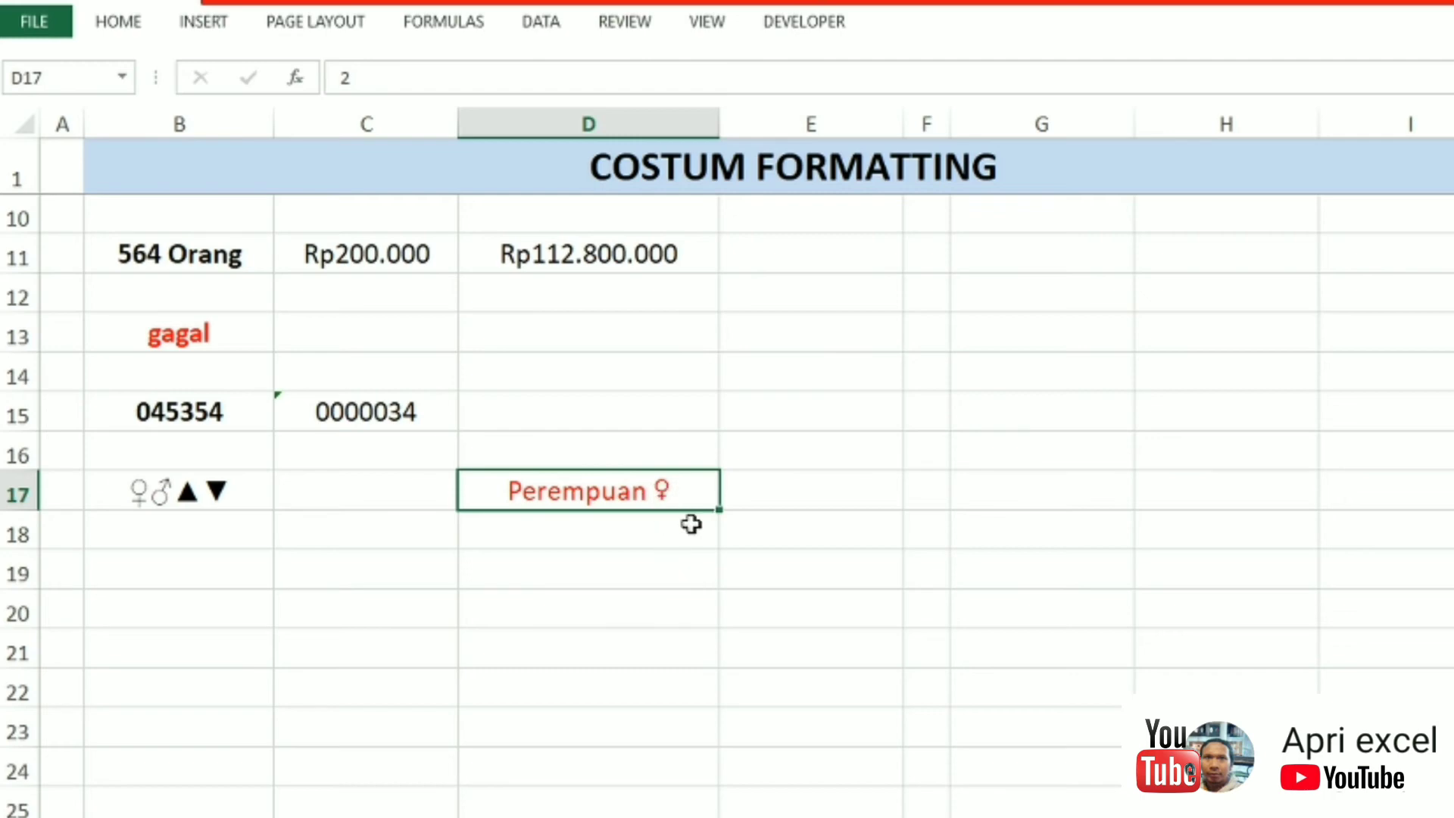
# Step: Add * padding before ♂ and ♀ in D17's custom format code and apply it
pyautogui.hotkey('ctrl', '1')
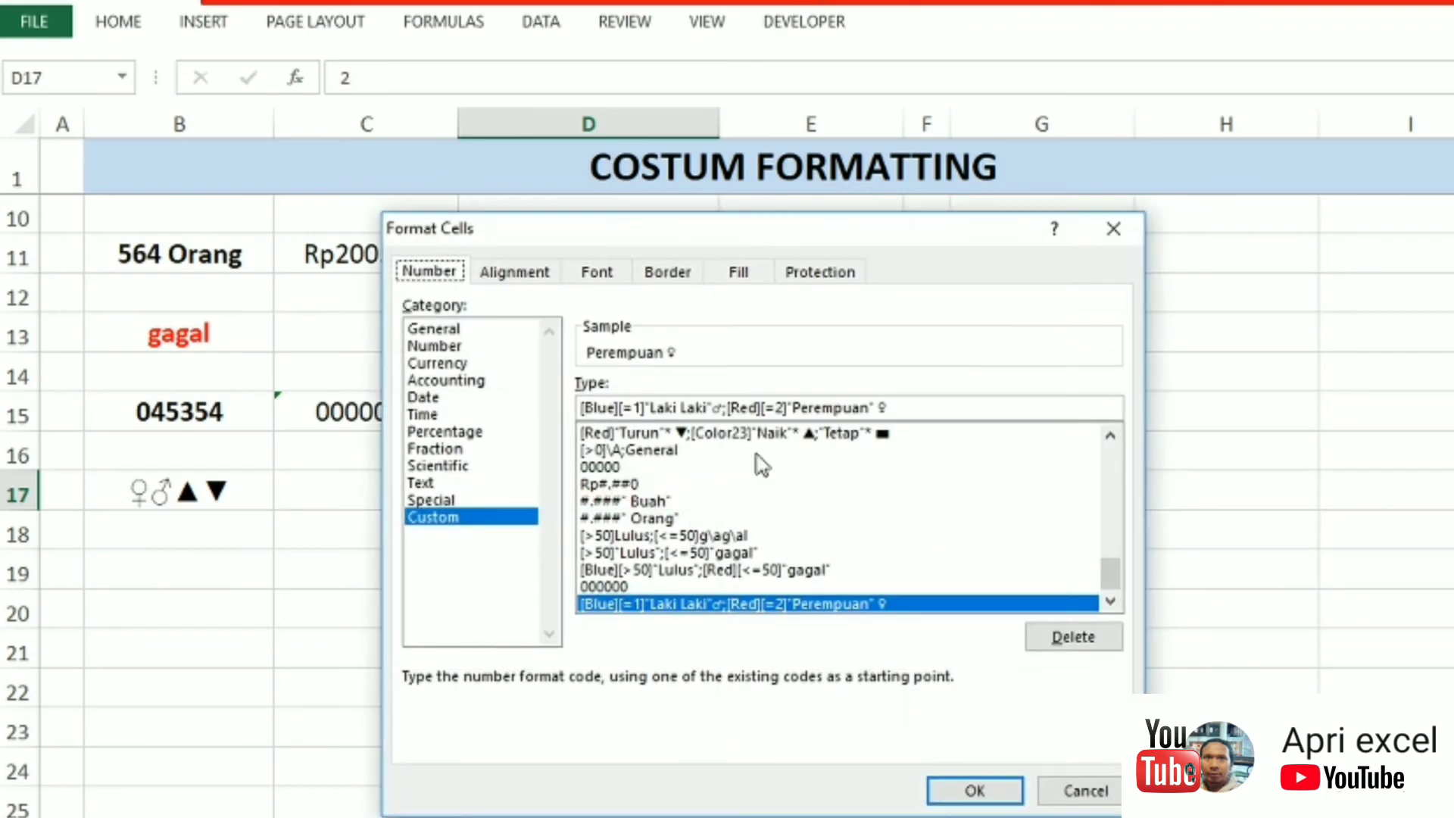
pyautogui.click(715, 409)
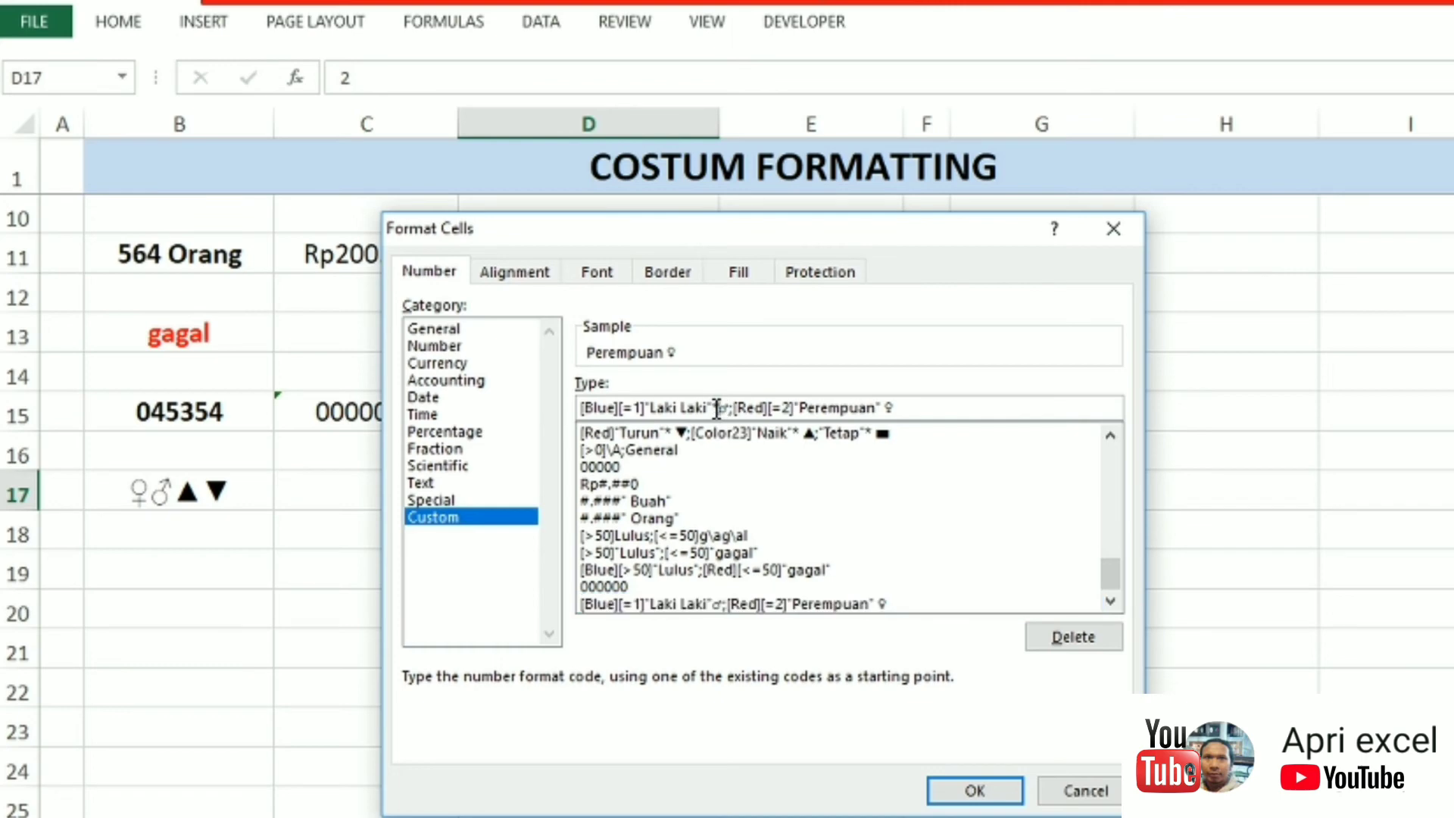
pyautogui.write('*')
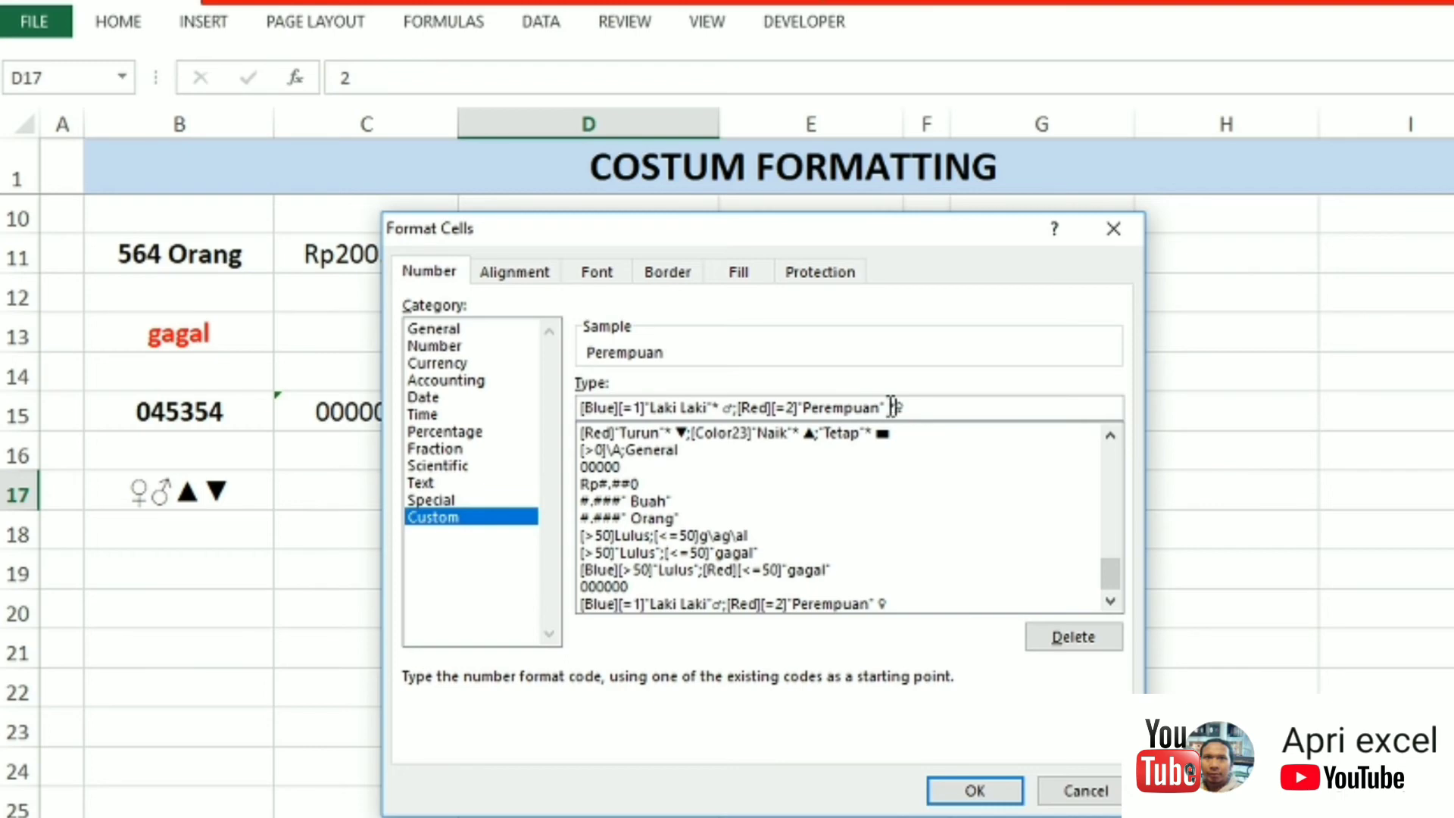
pyautogui.write(' *')
pyautogui.click(965, 792)
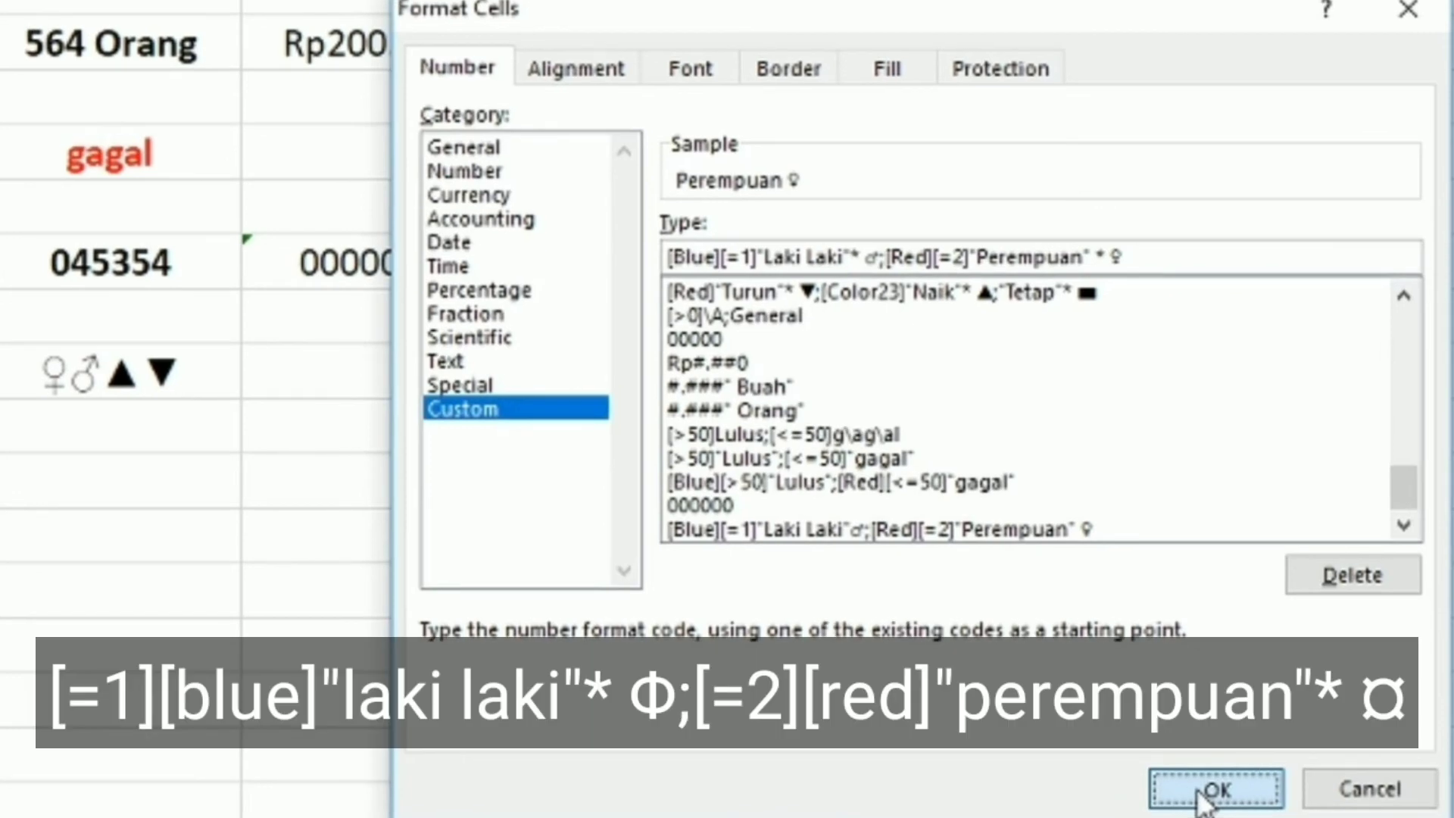
pyautogui.click(1212, 789)
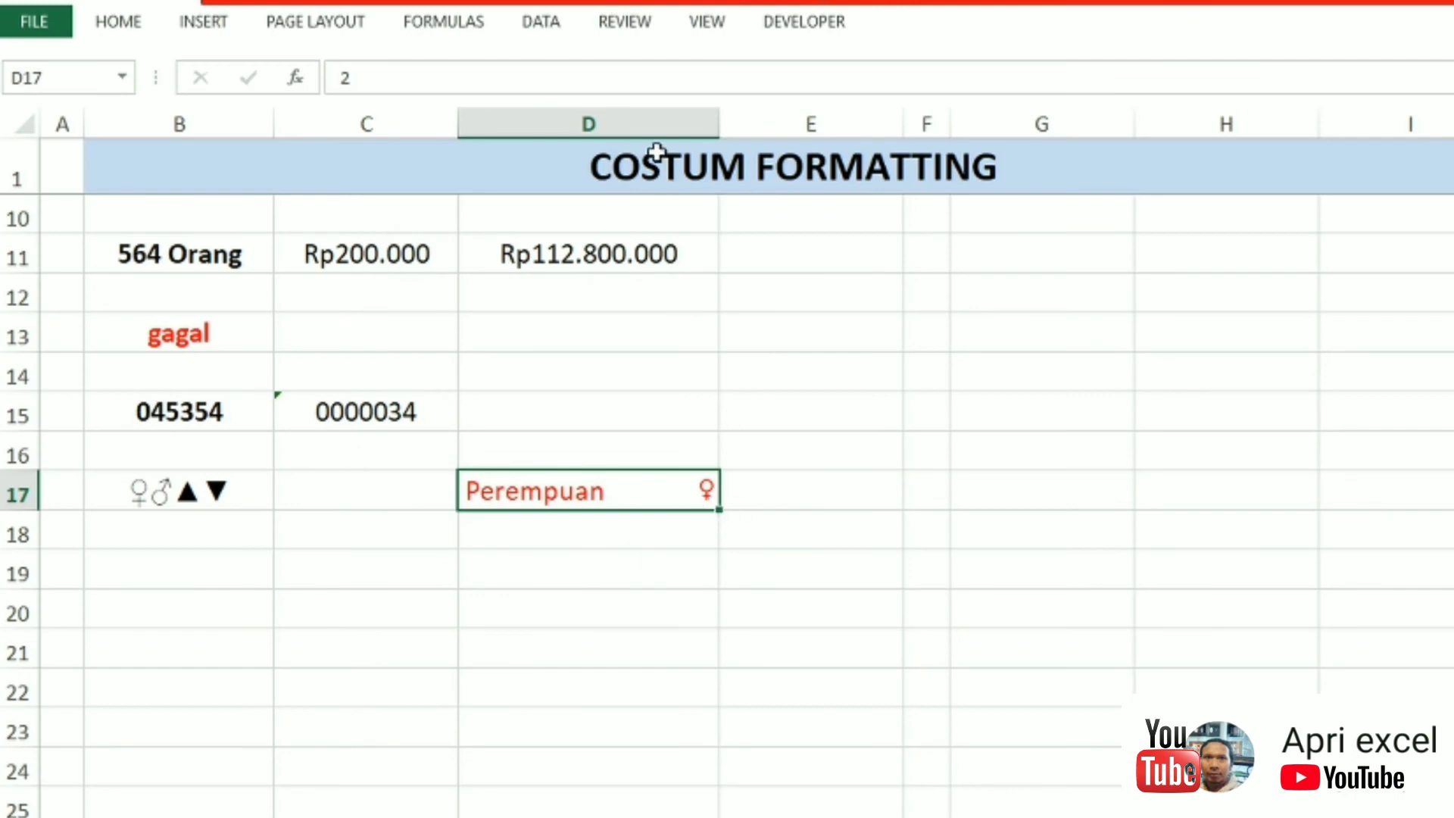
# Step: Restrict D17 to a Data Validation list with source 1;2
pyautogui.click(556, 29)
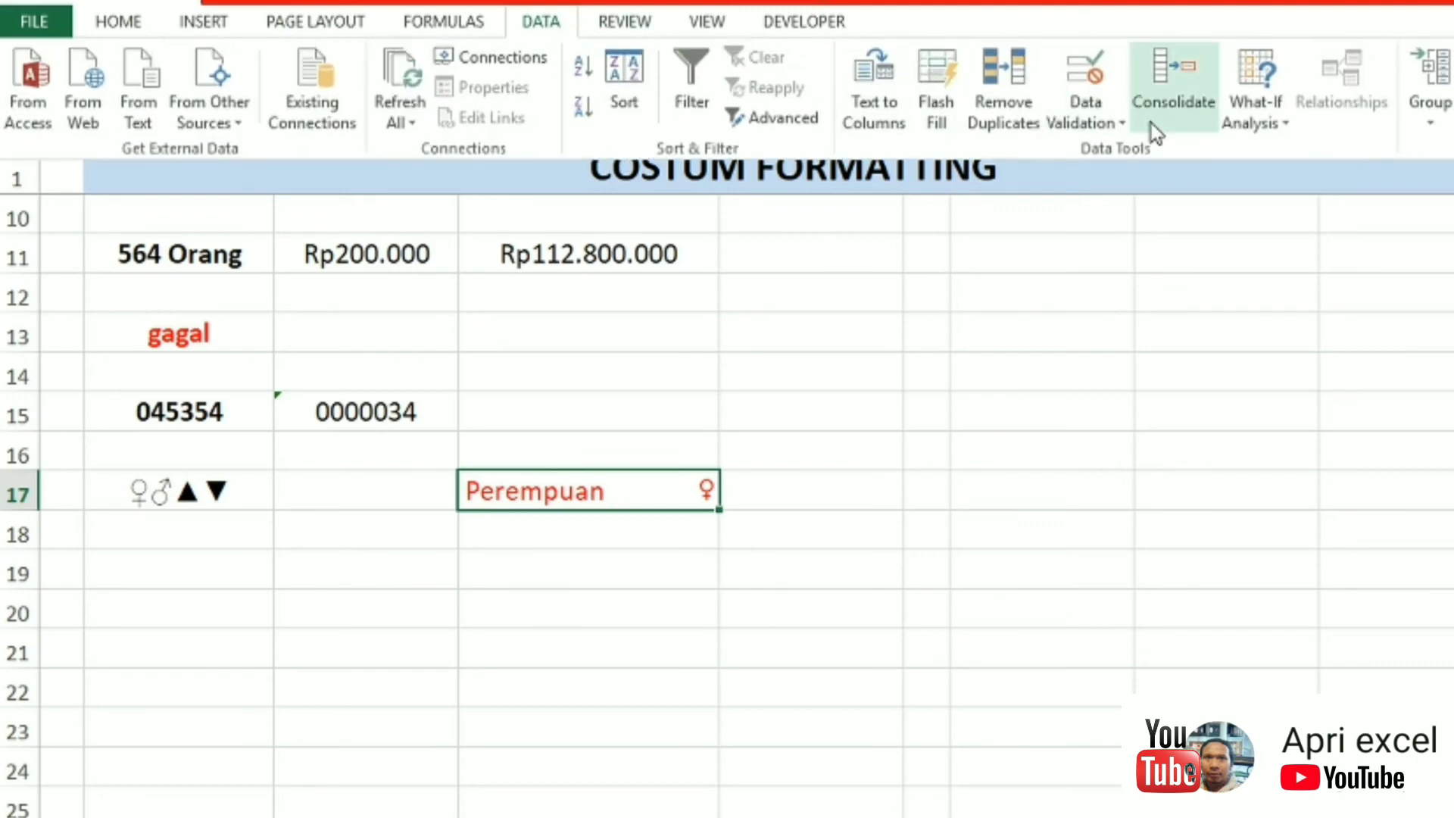
pyautogui.click(1085, 106)
pyautogui.click(1099, 144)
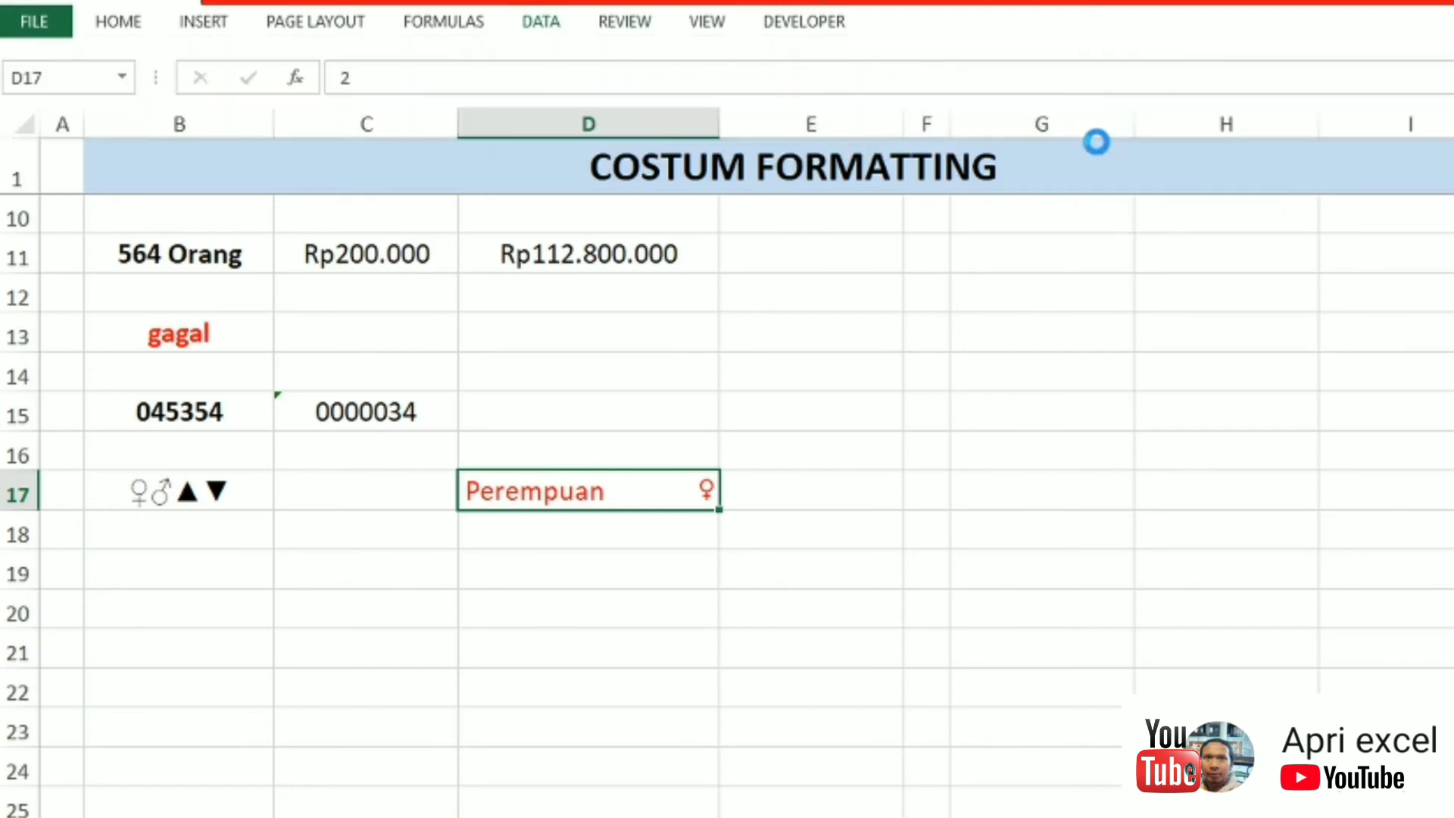
pyautogui.click(729, 453)
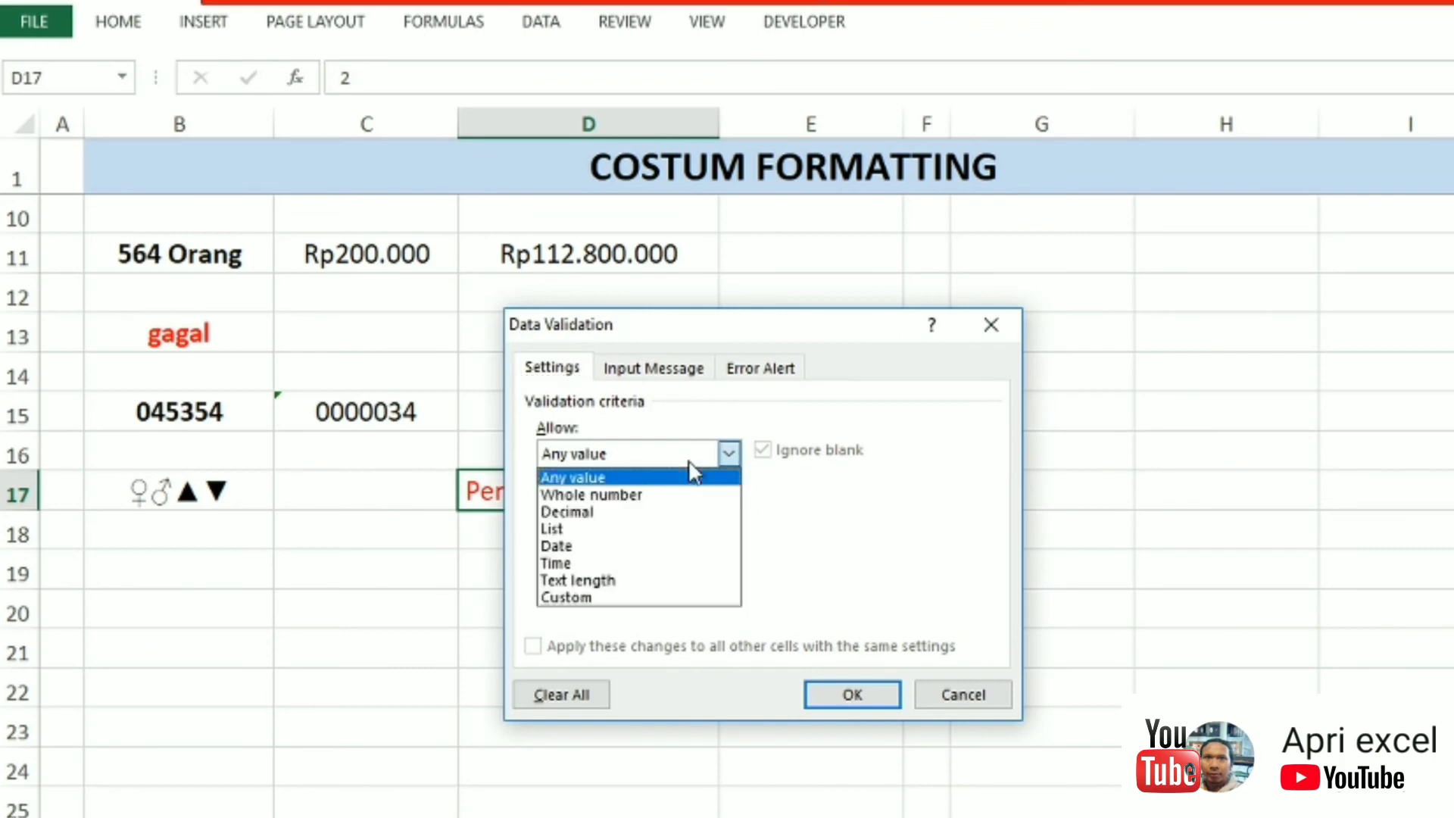
pyautogui.click(659, 526)
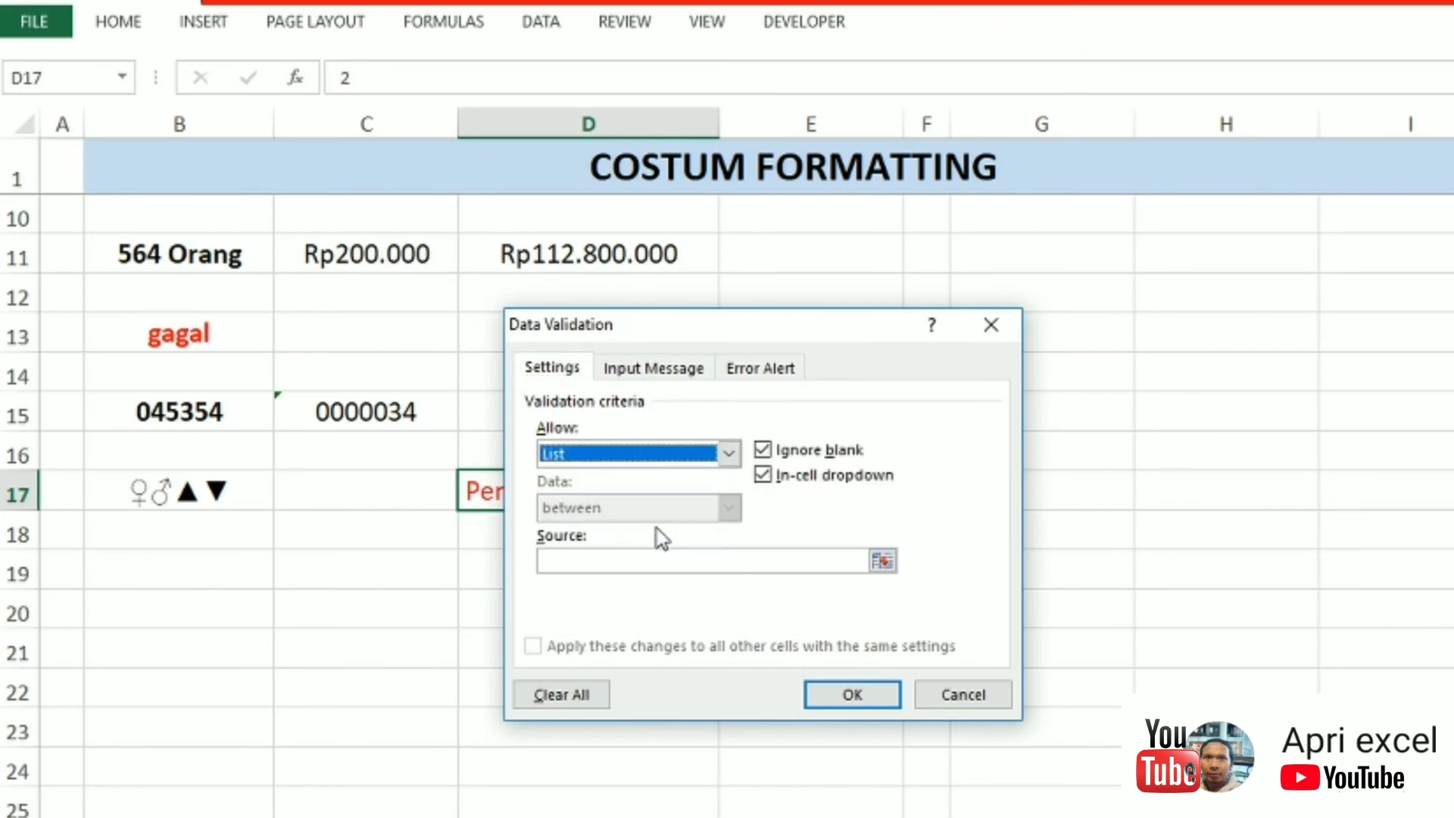
pyautogui.click(625, 557)
pyautogui.write('1;2')
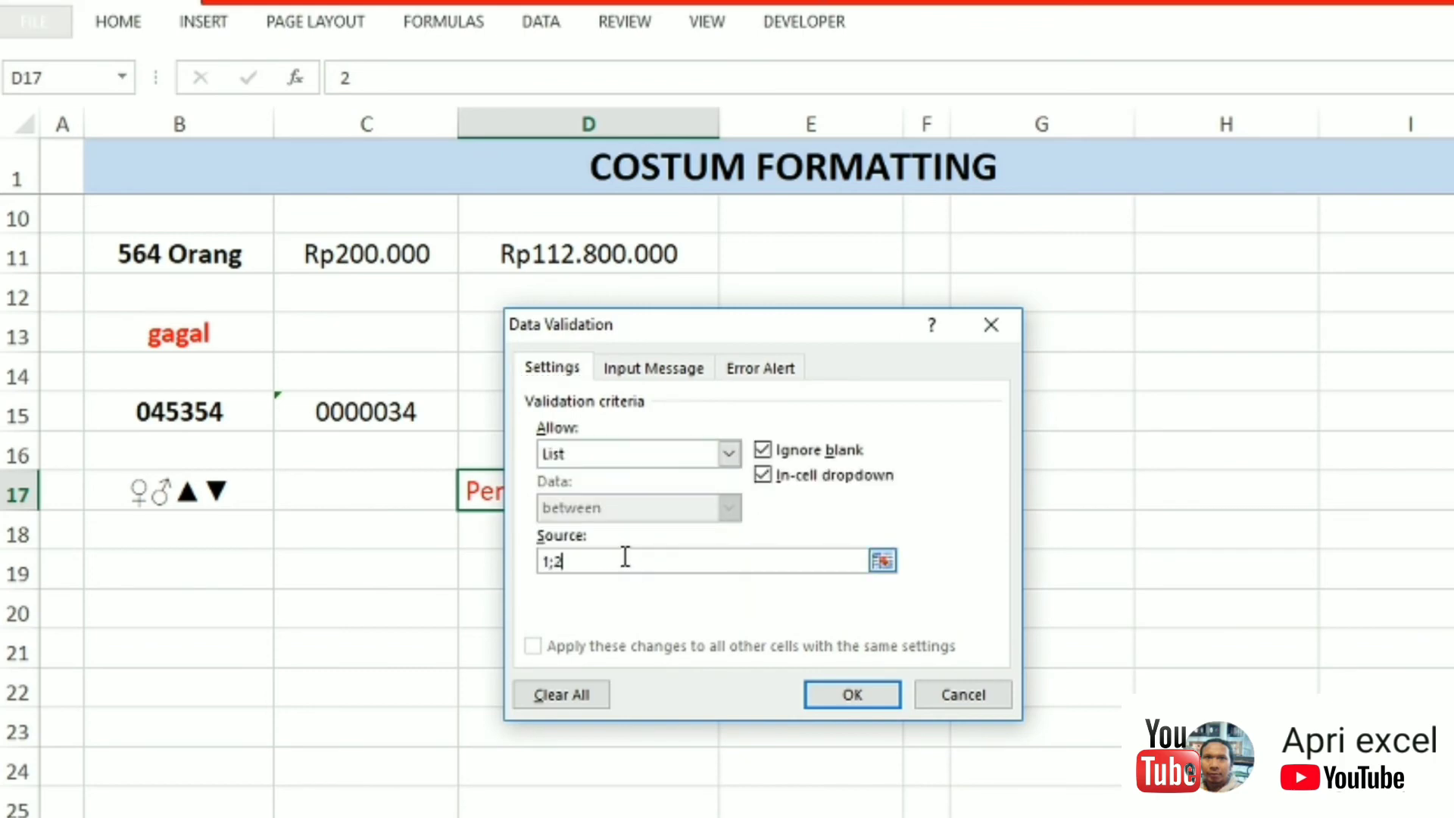
pyautogui.click(841, 695)
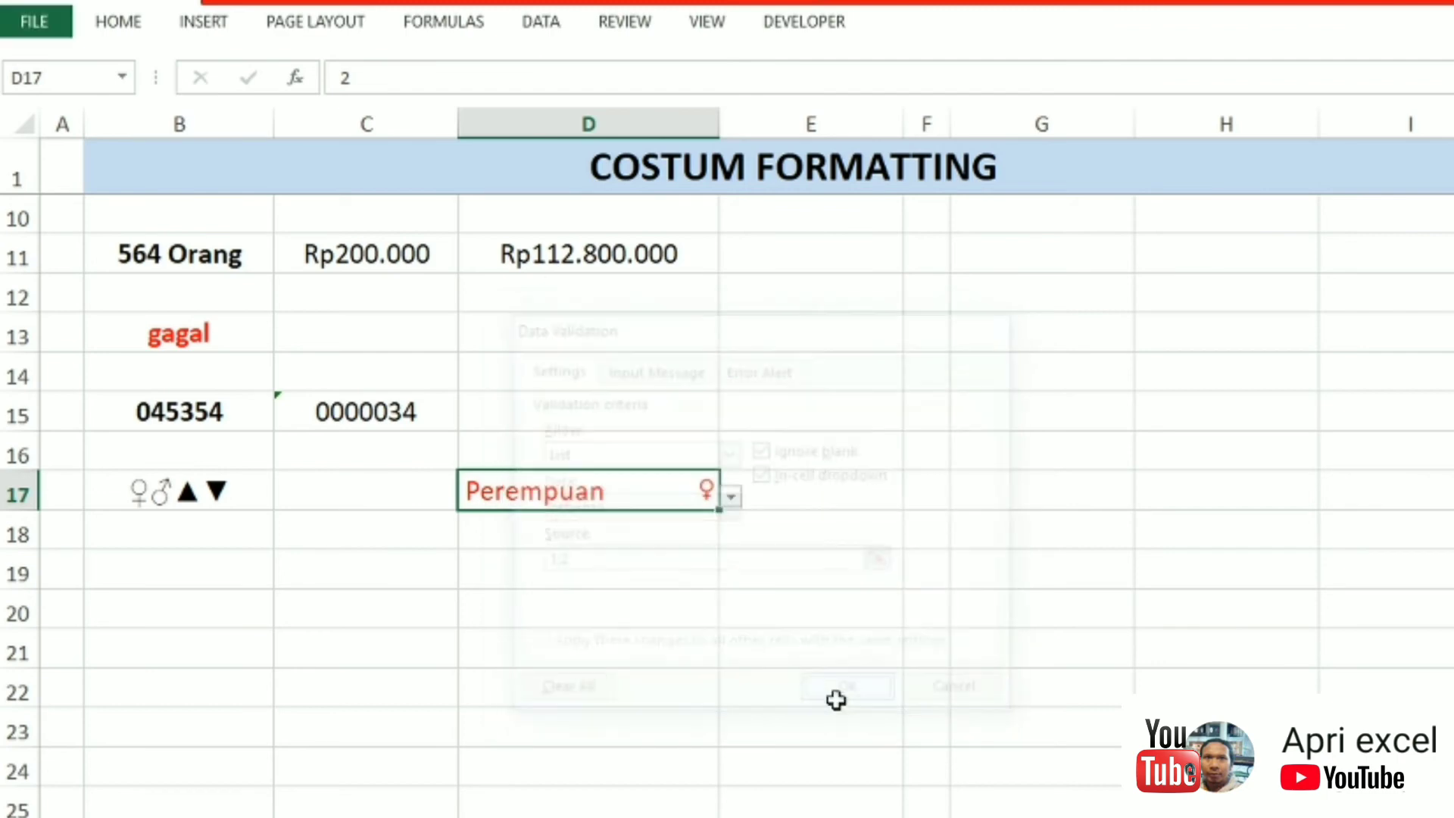
# Step: Pick 1, then 2 from D17's drop-down, then select B17
pyautogui.click(734, 500)
pyautogui.click(708, 519)
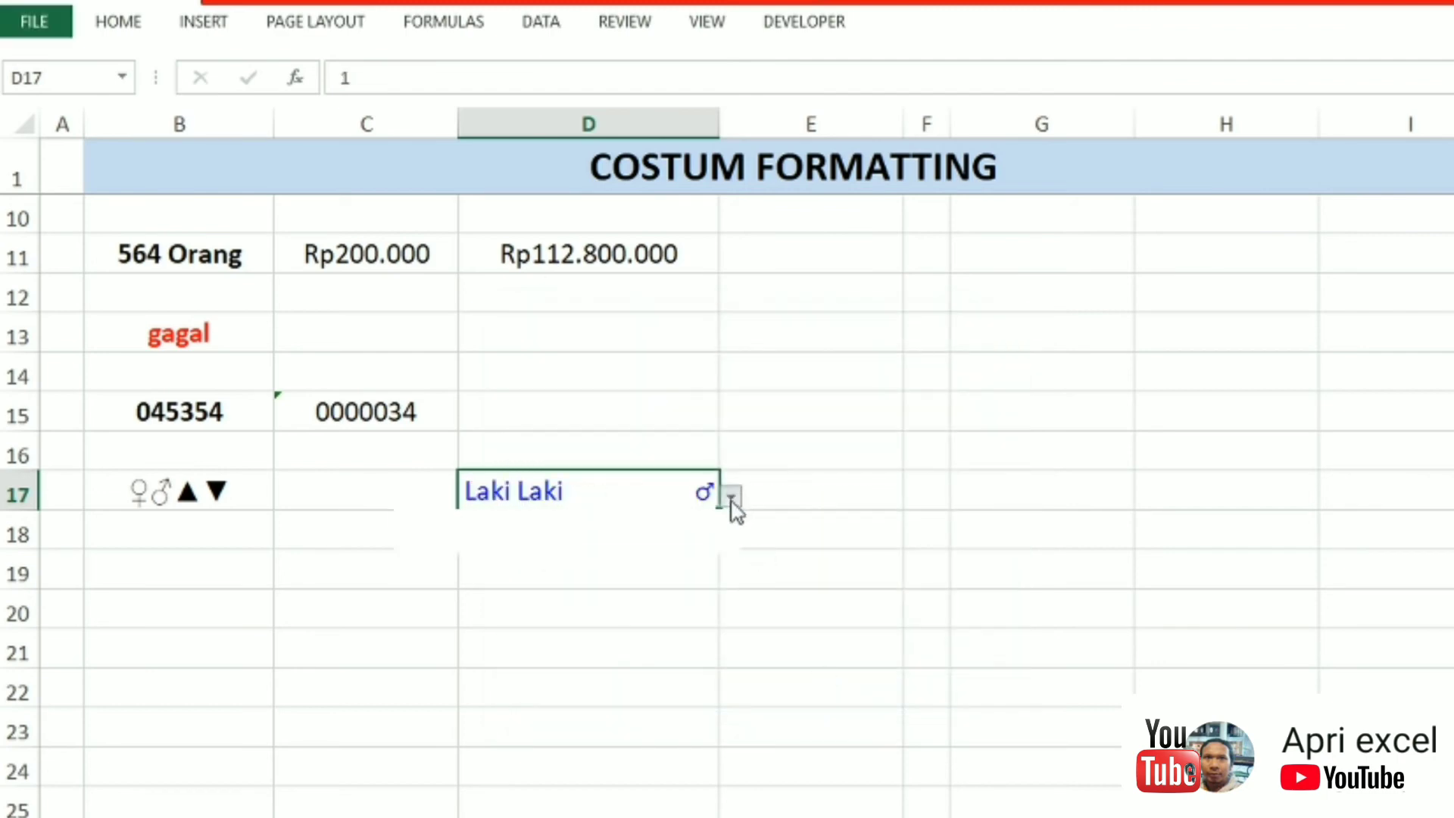
pyautogui.click(733, 500)
pyautogui.click(704, 542)
pyautogui.click(297, 568)
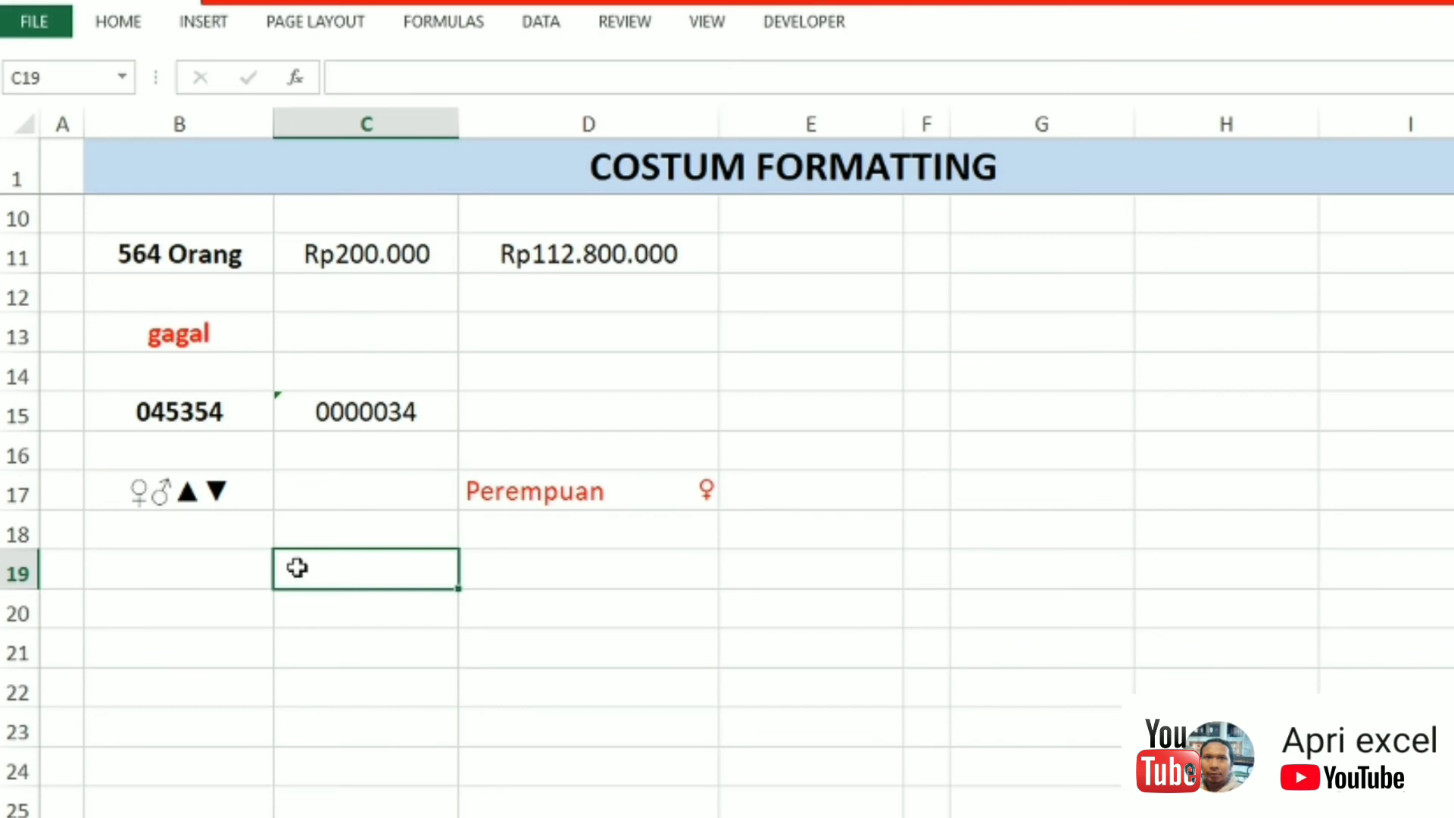
pyautogui.click(240, 566)
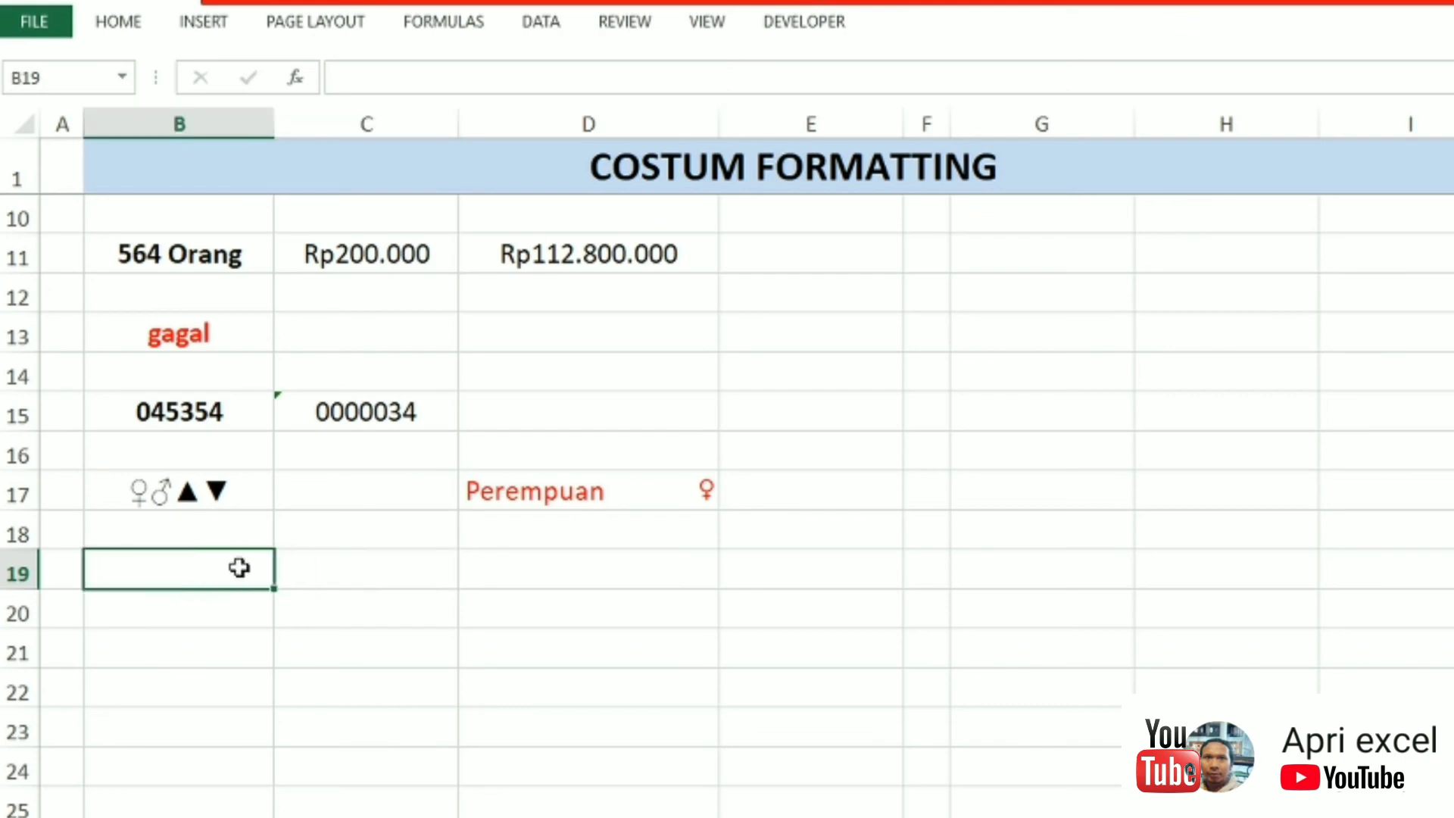
pyautogui.click(222, 493)
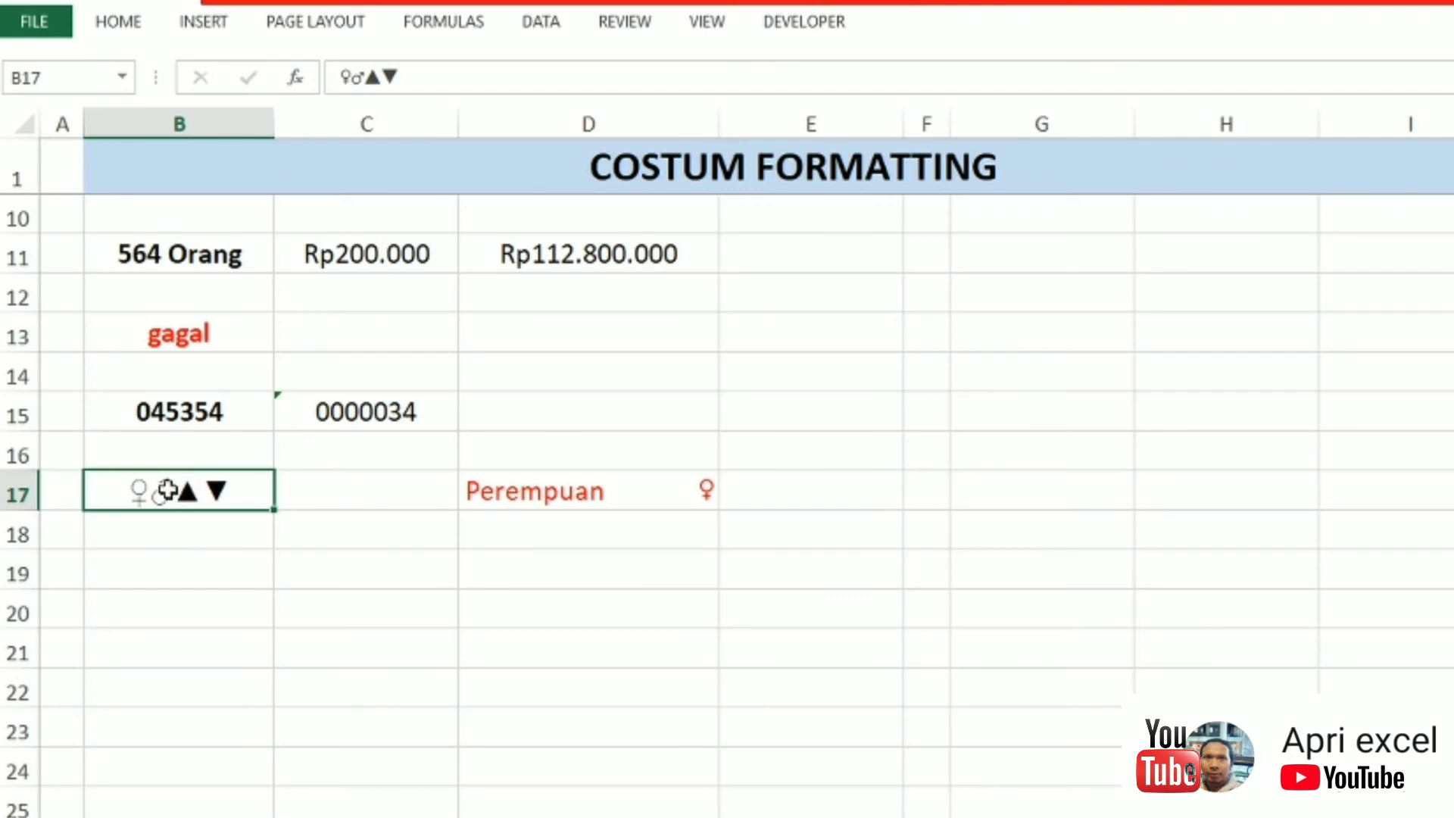
# Step: Enter 45 in B19, 65 in C19 and the formula =B19-C19 in D19
pyautogui.click(233, 575)
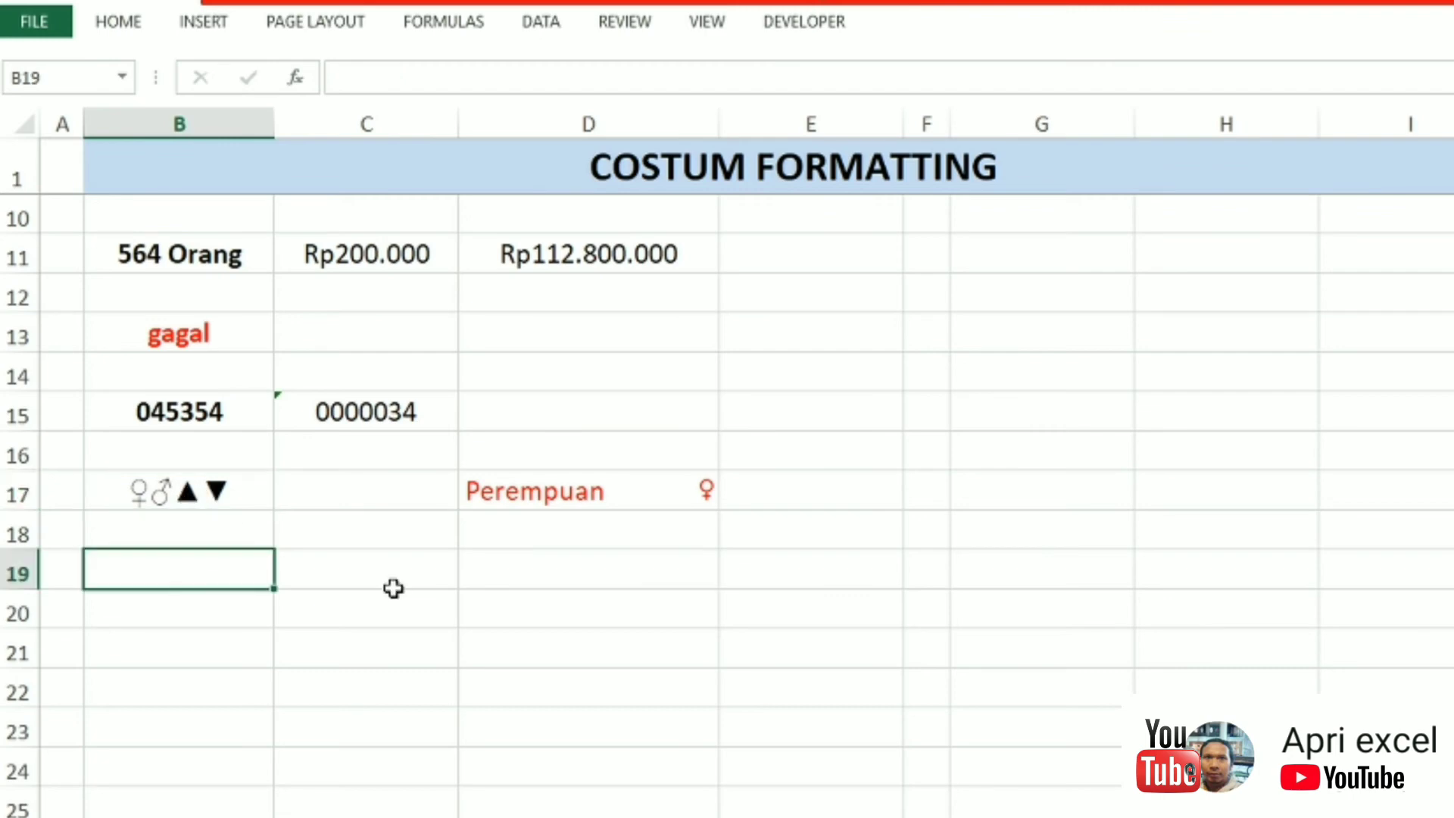
pyautogui.write('45')
pyautogui.click(394, 585)
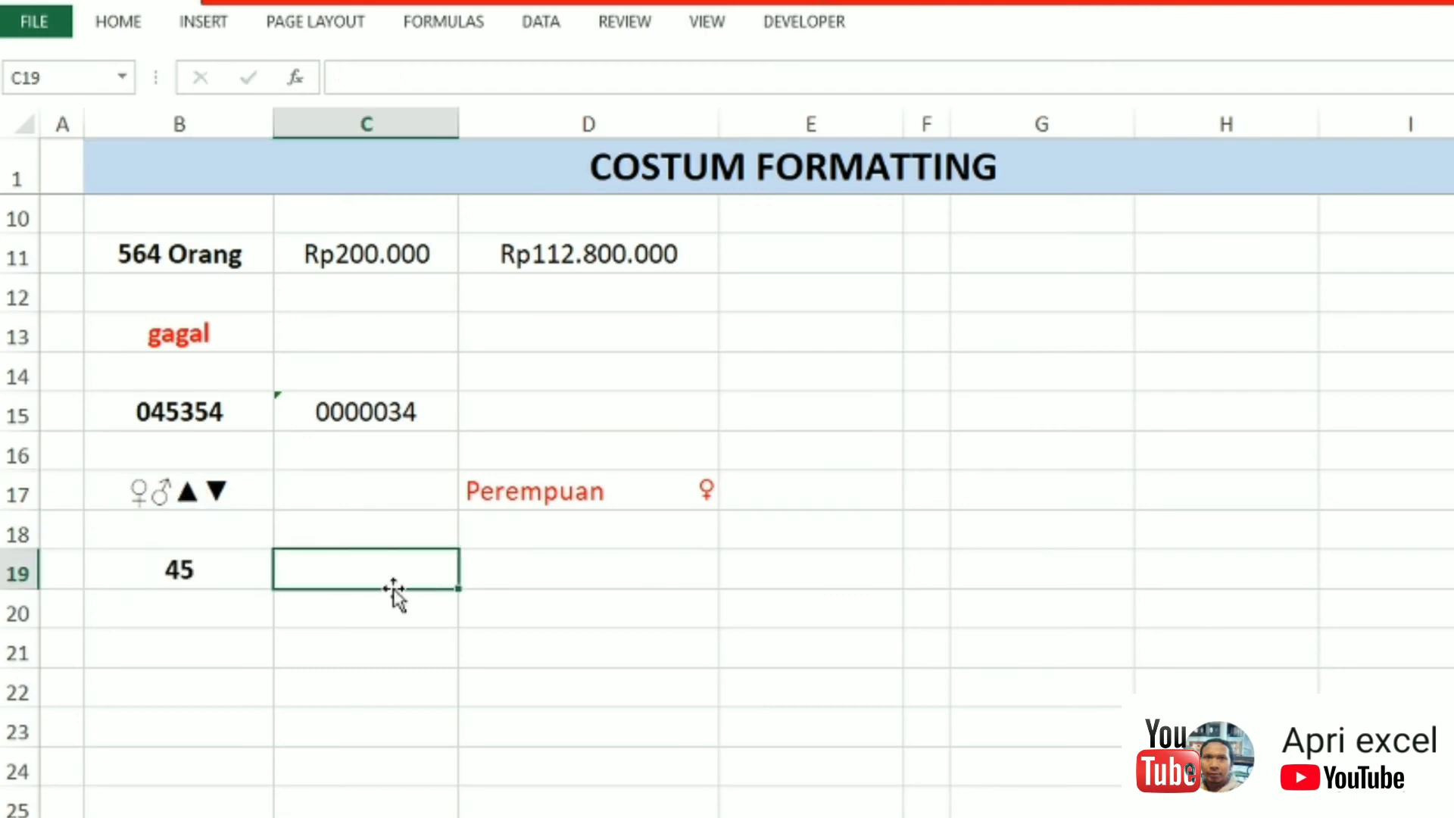
pyautogui.write('65')
pyautogui.press('Tab')
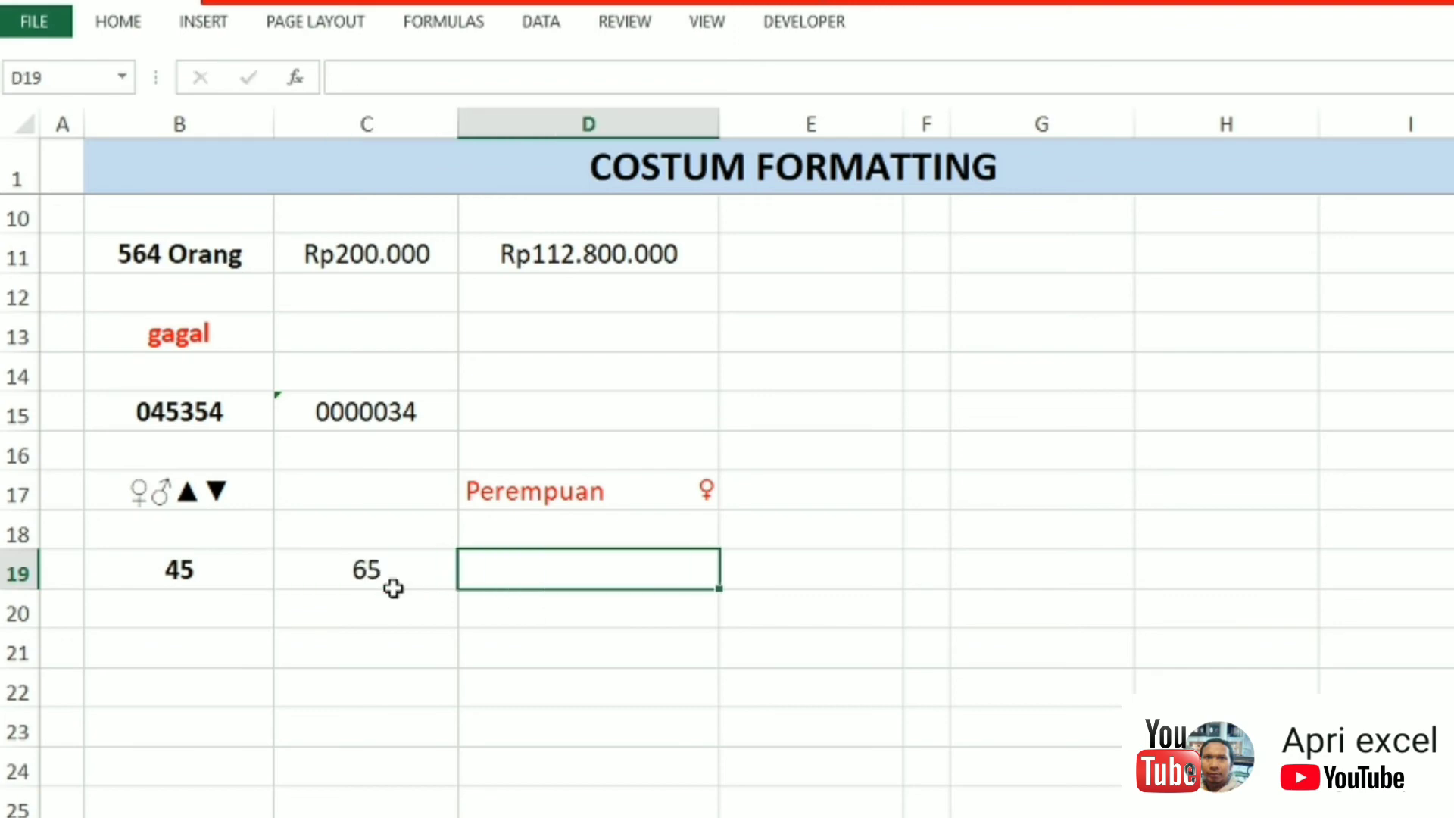
pyautogui.write('=')
pyautogui.click(242, 569)
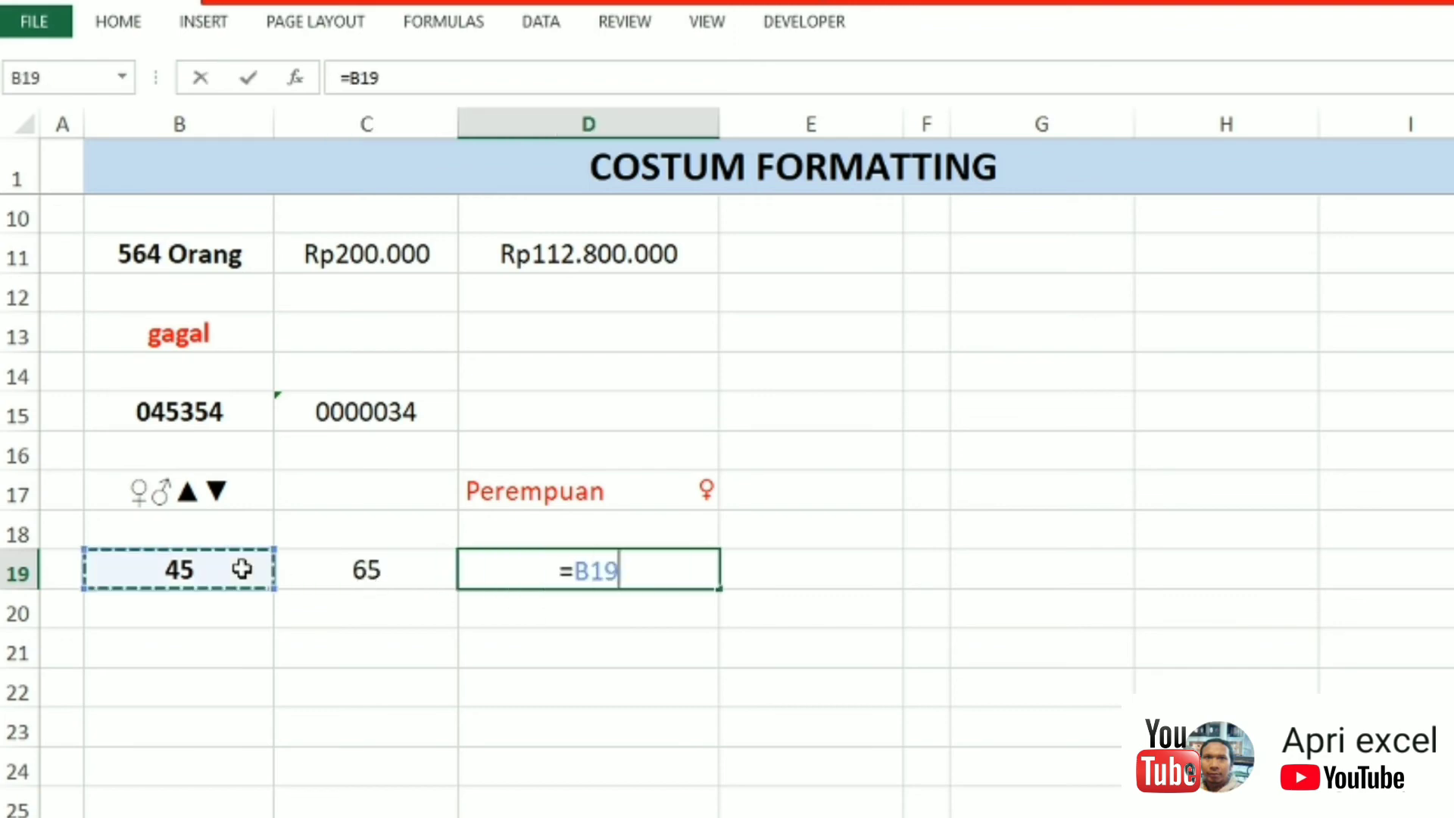
pyautogui.write('-')
pyautogui.click(373, 572)
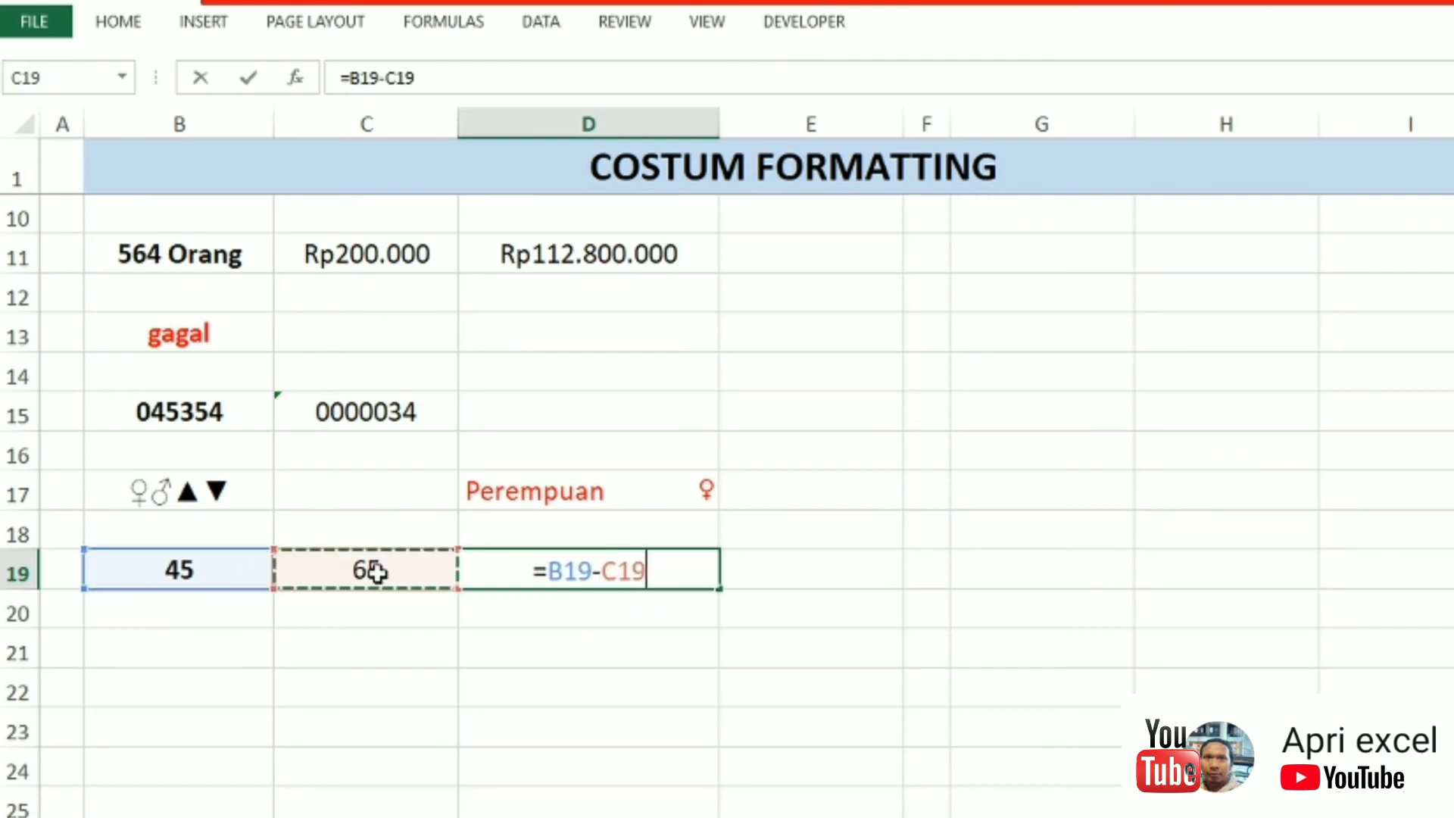
pyautogui.press('Return')
pyautogui.click(551, 578)
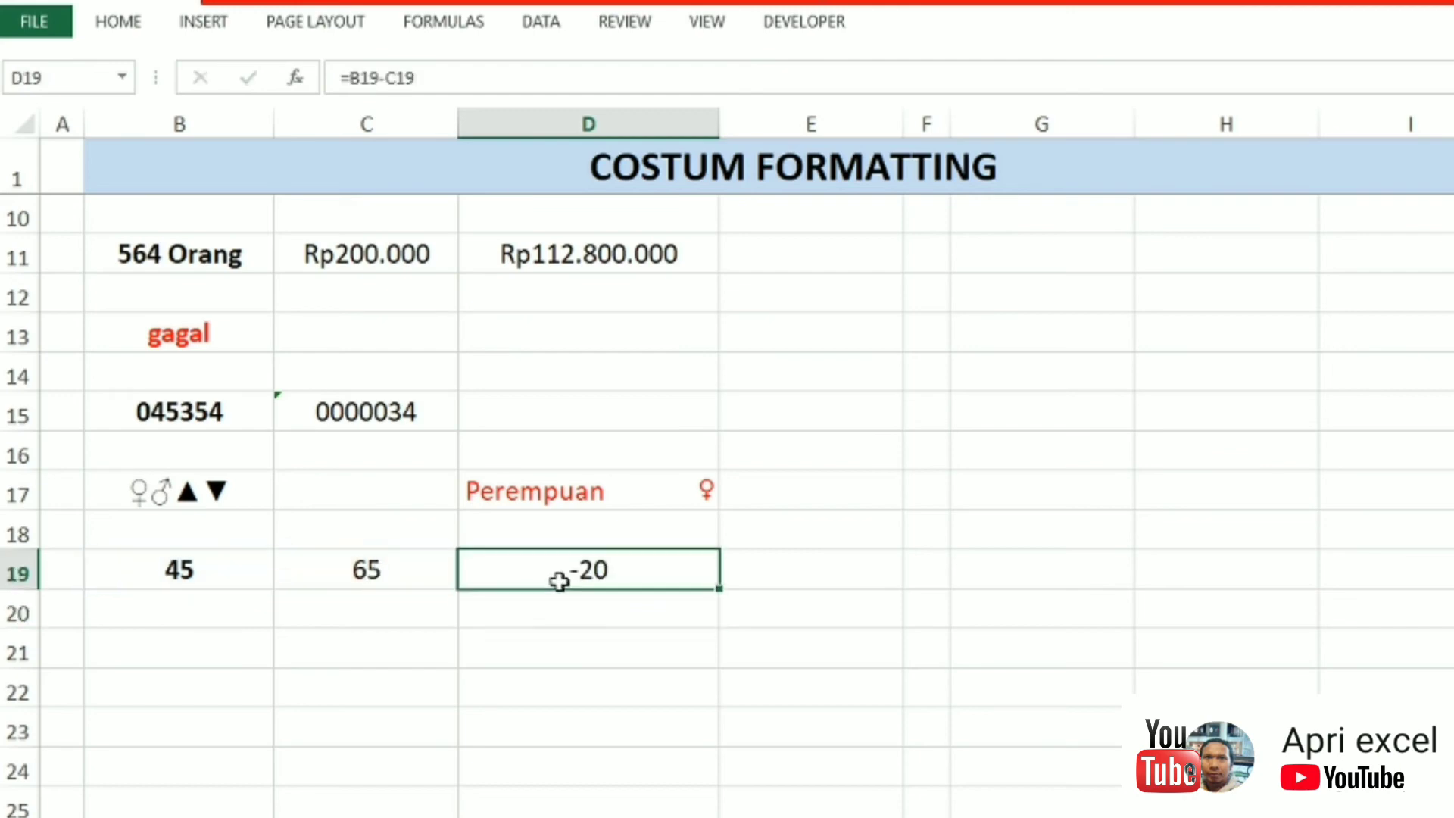
# Step: Copy the ▲▼ characters from B17 through the formula bar
pyautogui.click(209, 496)
pyautogui.click(406, 76)
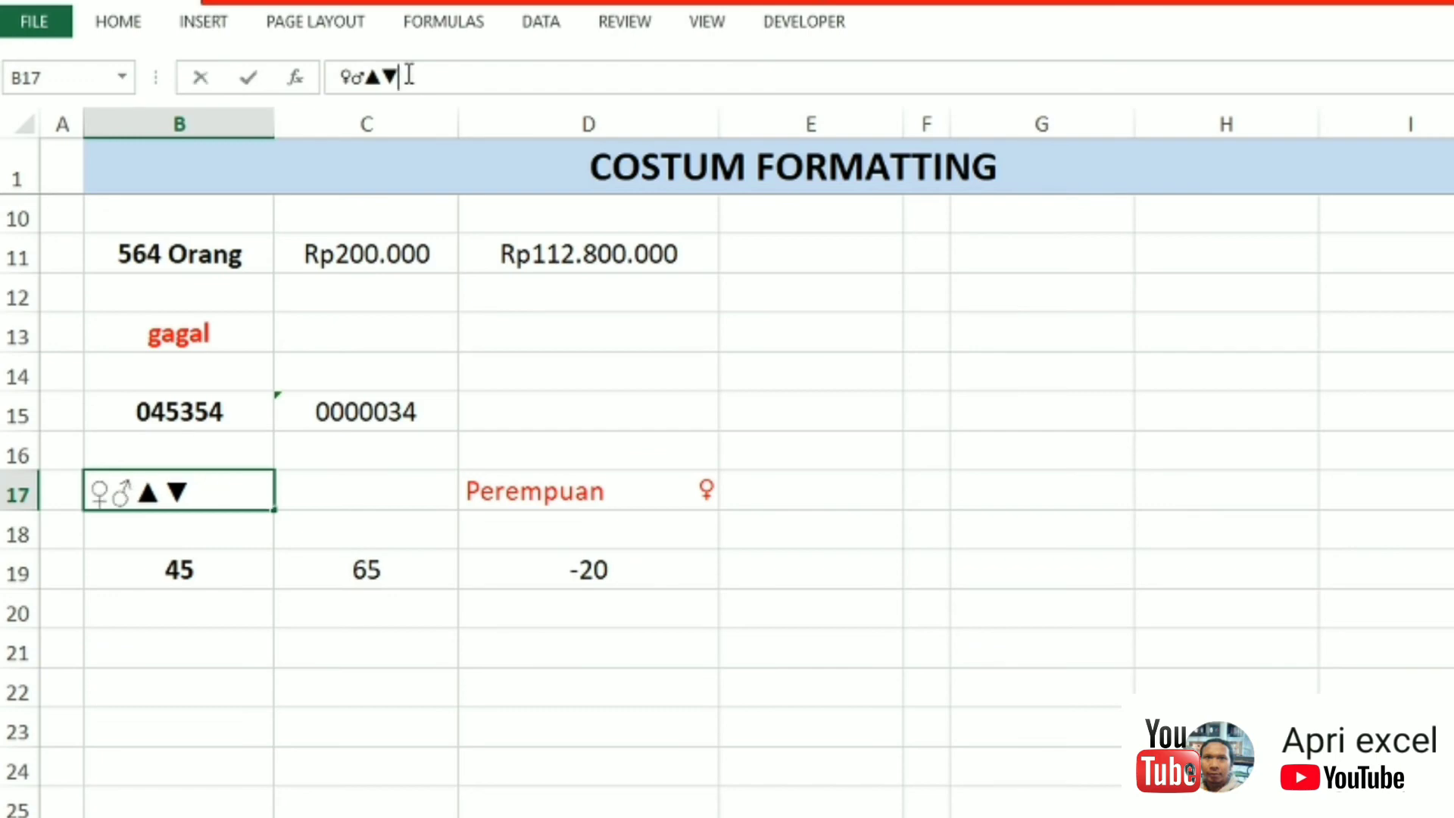
pyautogui.moveTo(400, 76); pyautogui.dragTo(366, 73)
pyautogui.press('Escape')
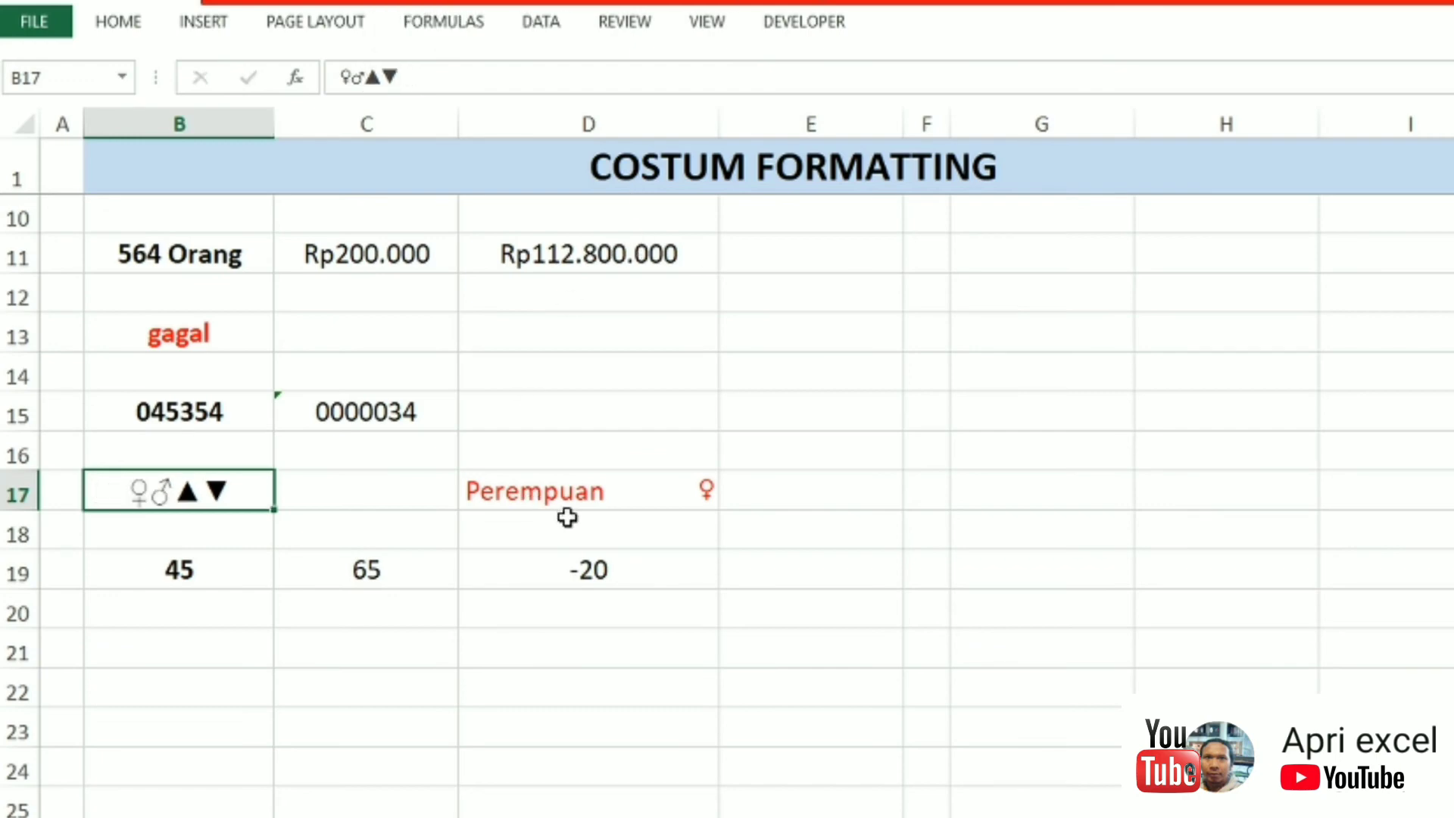
# Step: Give D19 the custom format ▲;▼ using the pasted symbols
pyautogui.click(580, 574)
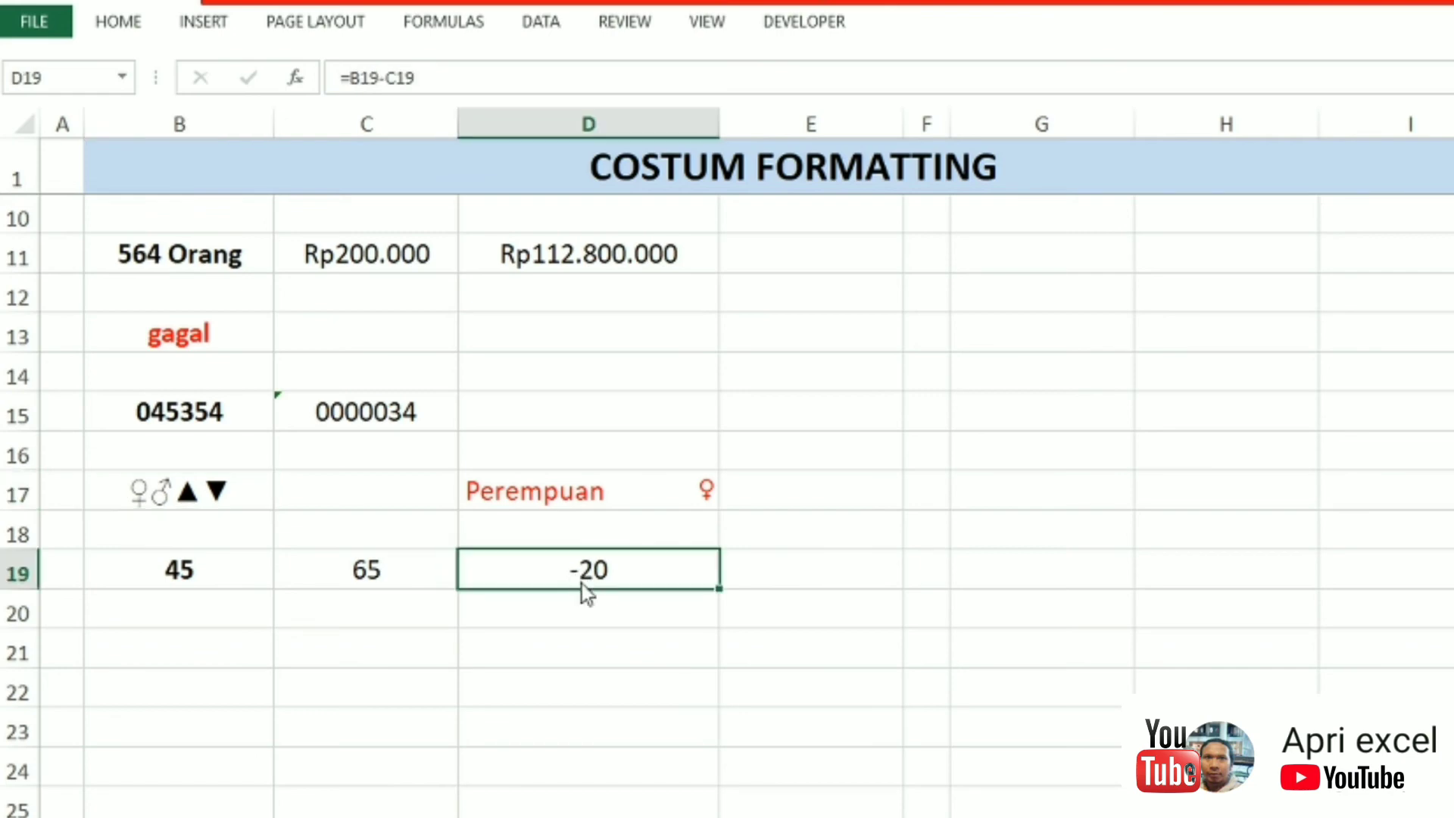
pyautogui.hotkey('ctrl', '1')
pyautogui.click(508, 517)
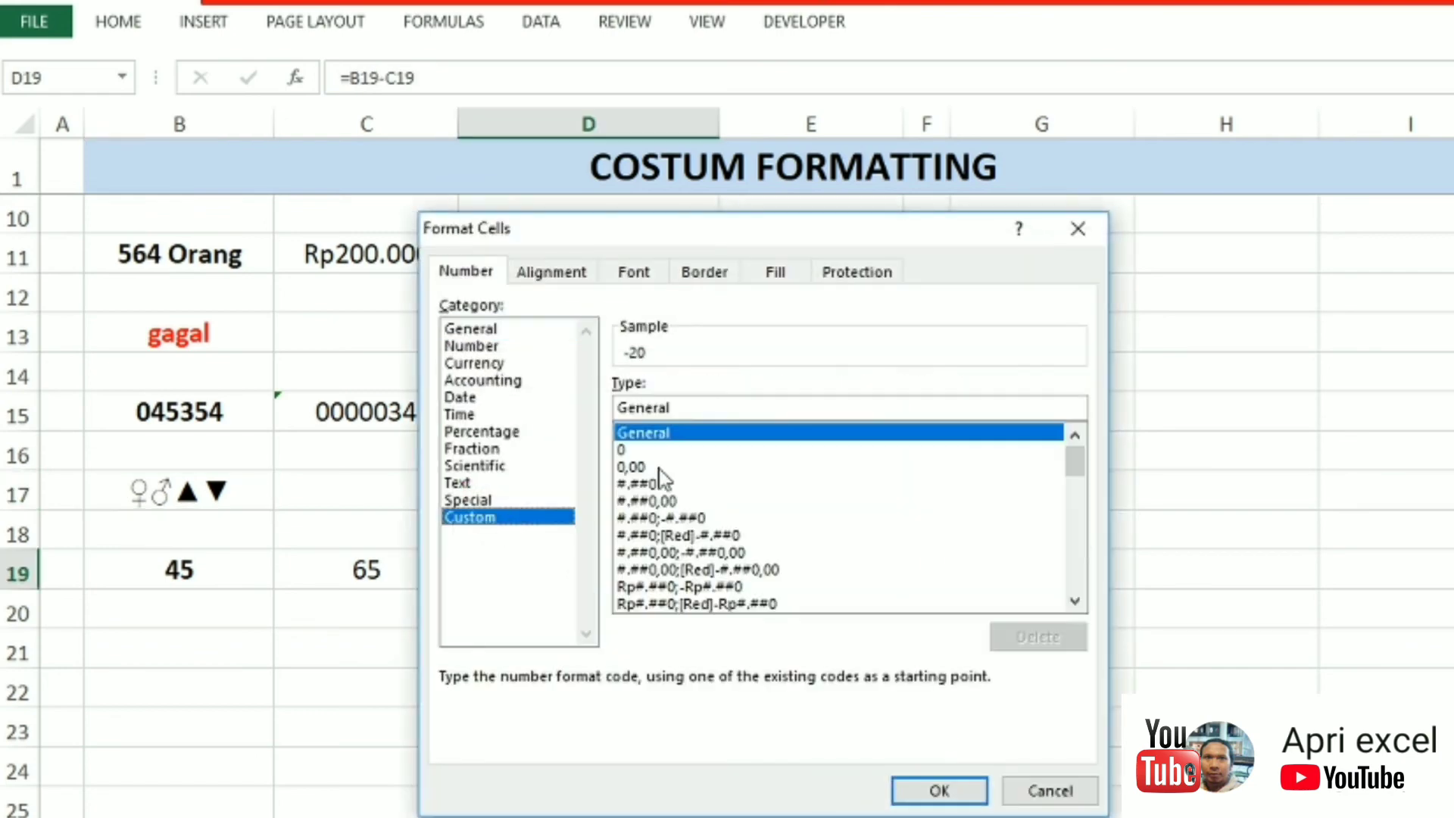
pyautogui.moveTo(704, 407); pyautogui.dragTo(627, 406)
pyautogui.press('BackSpace')
pyautogui.hotkey('ctrl', 'v')
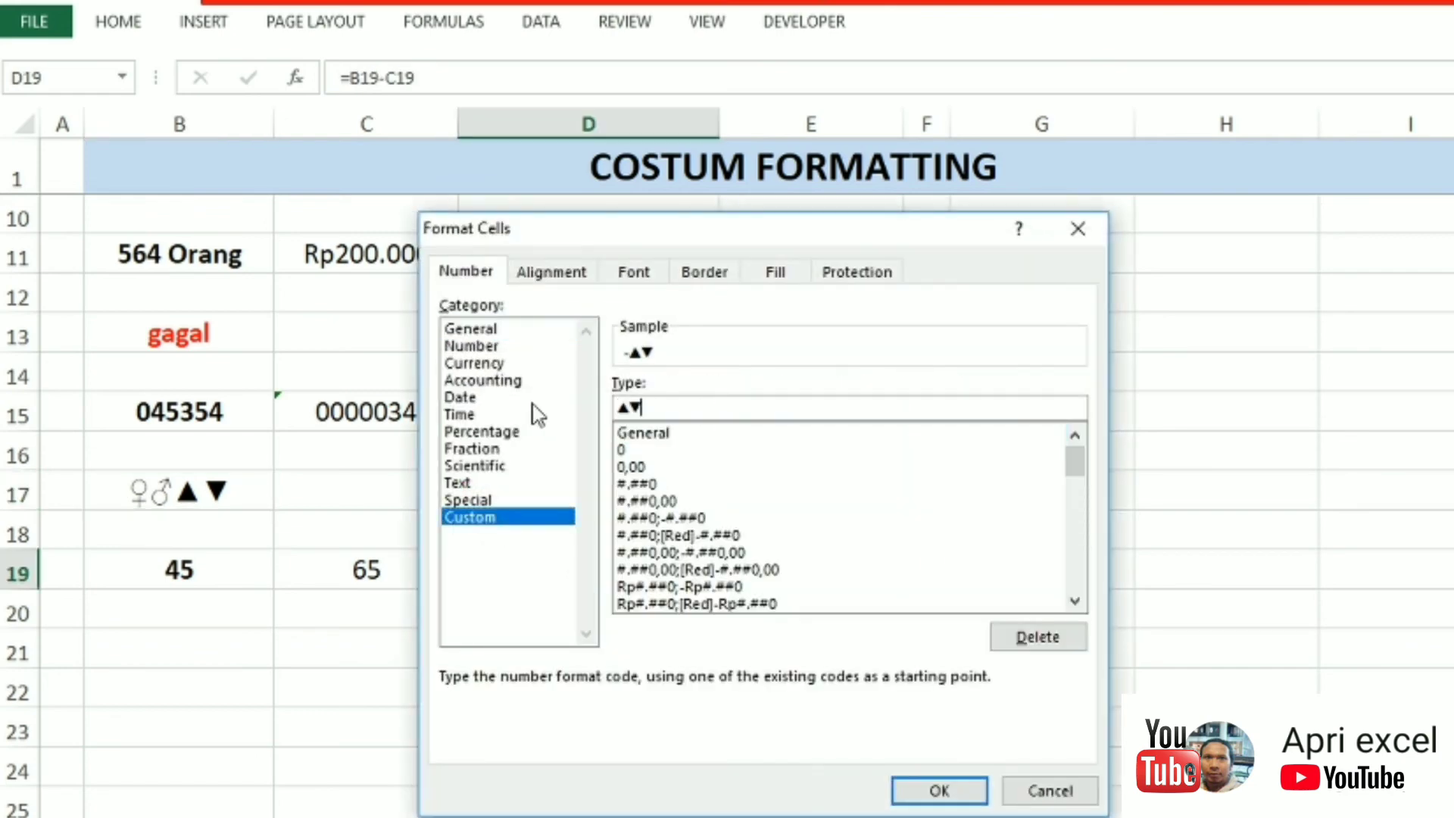
pyautogui.click(630, 409)
pyautogui.write(';')
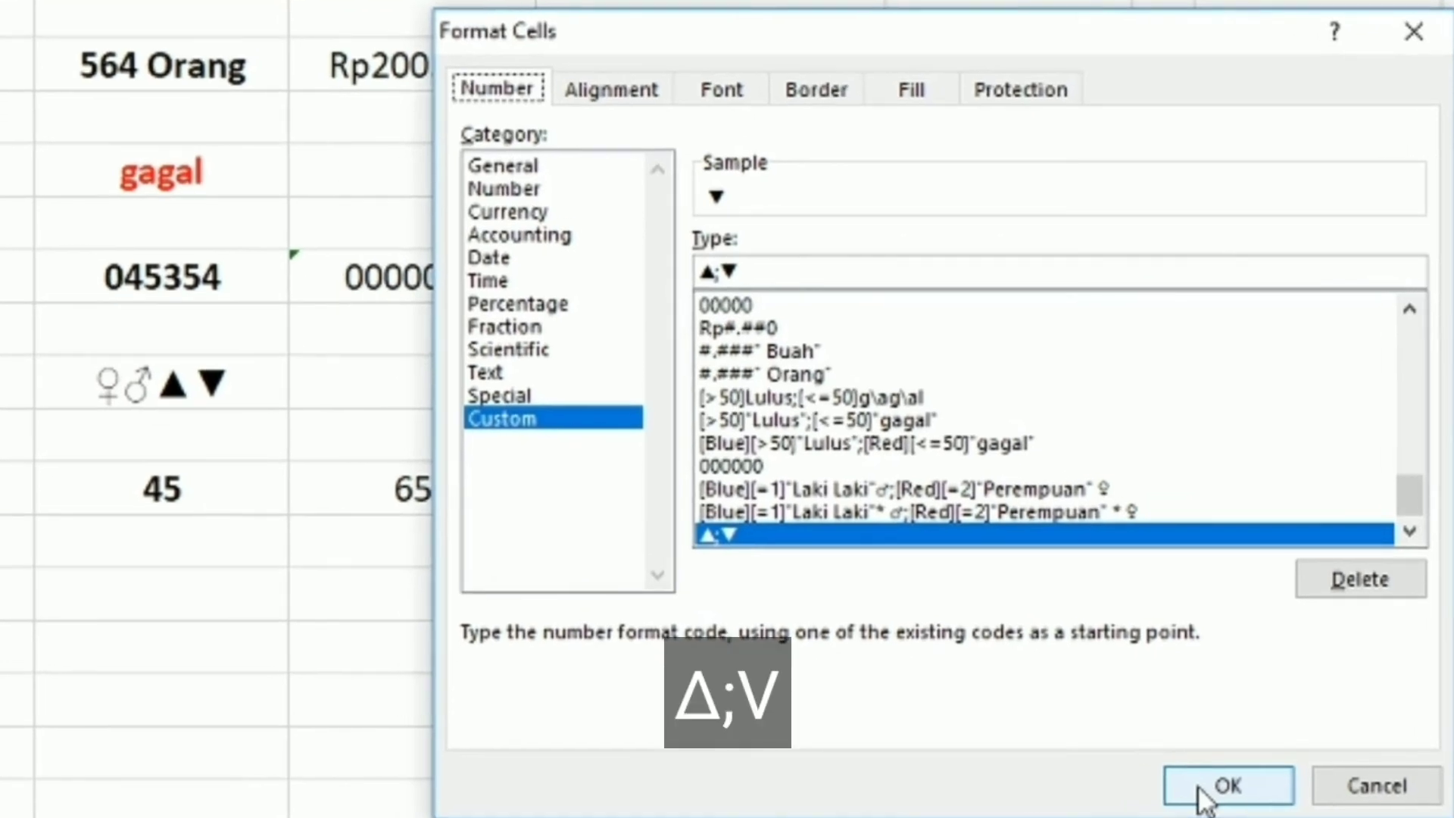
pyautogui.click(1204, 787)
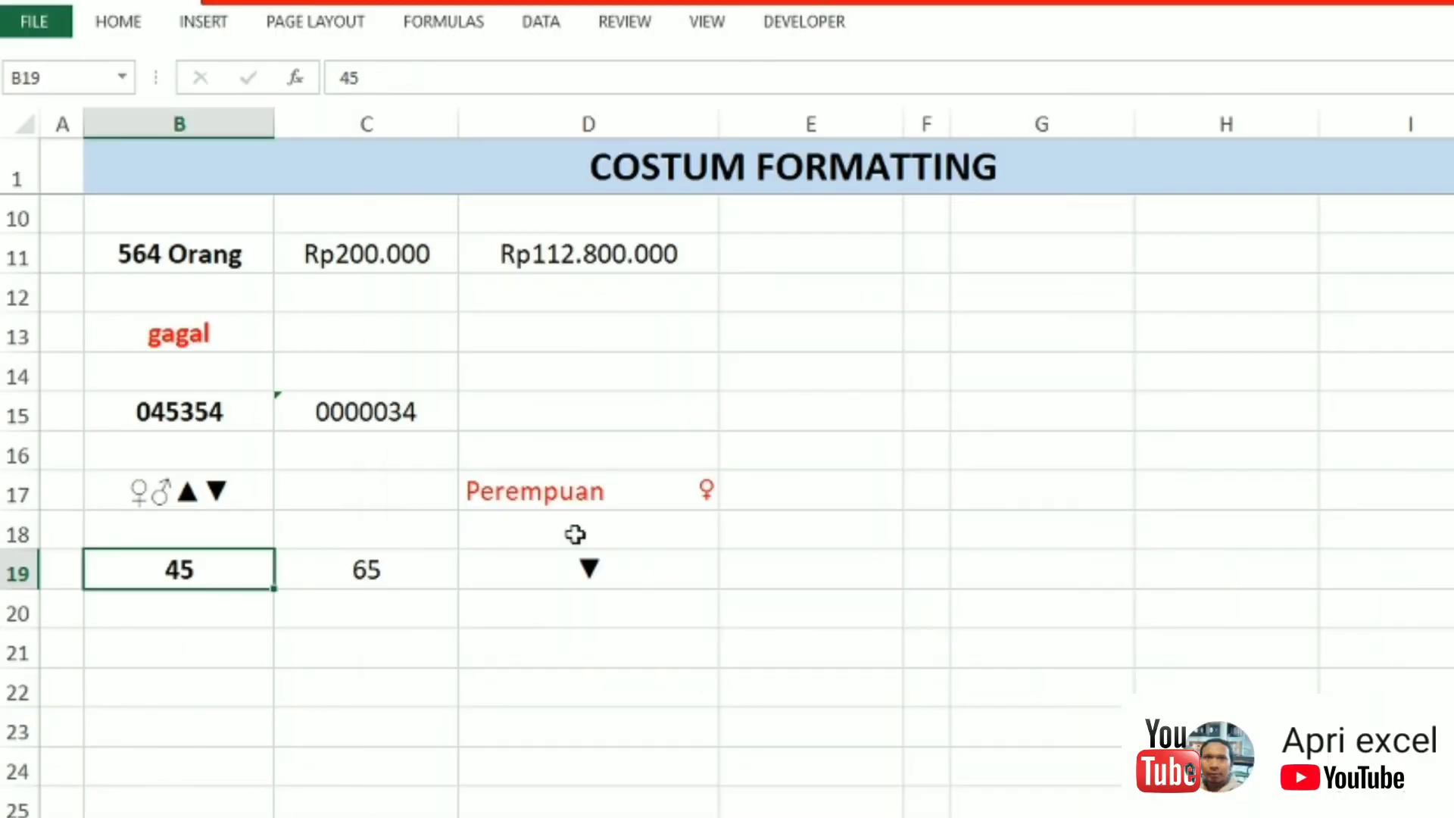
# Step: Convert D19's formula to its value -20, now displayed as ▼
pyautogui.click(575, 566)
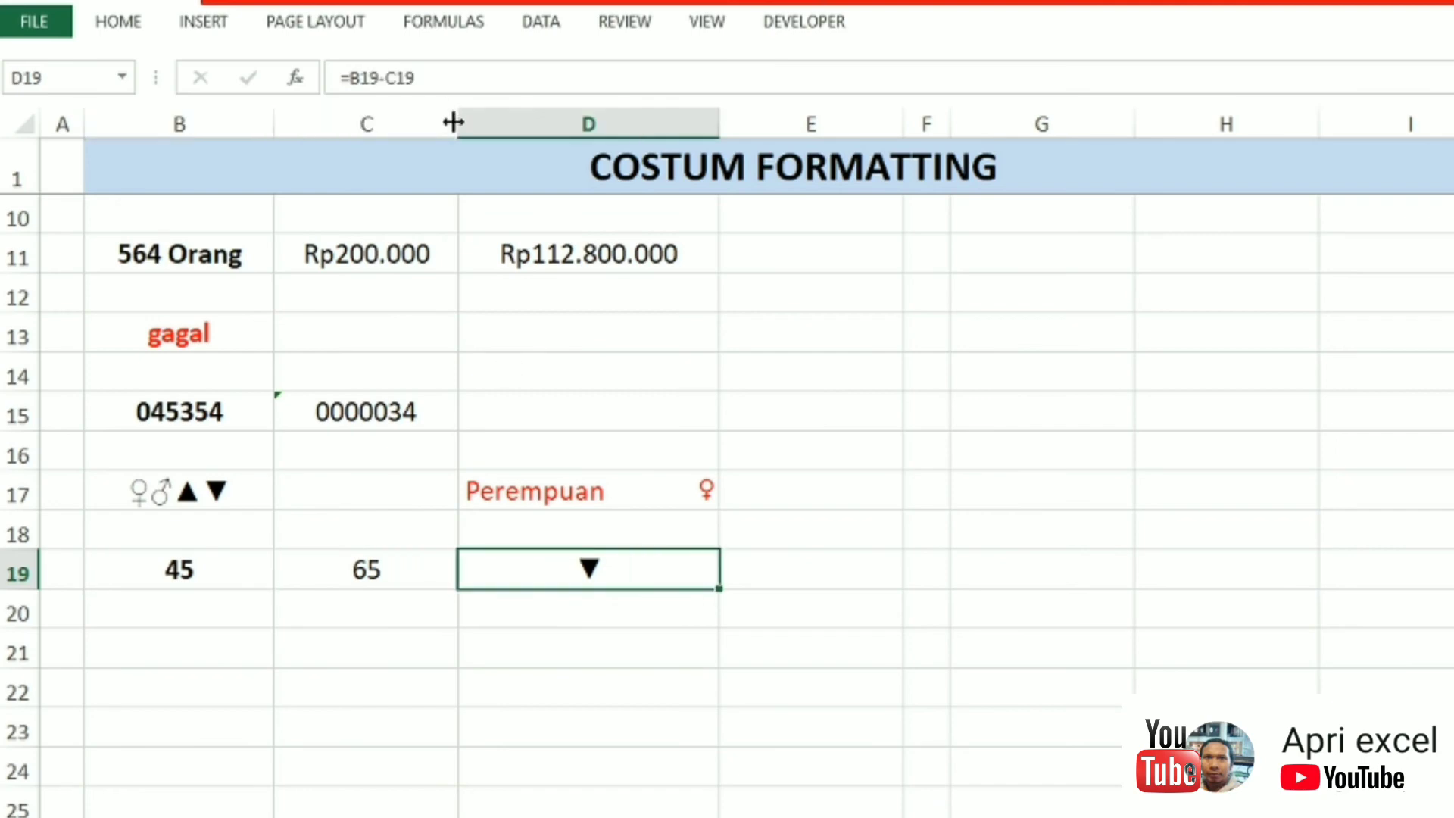
pyautogui.click(453, 93)
pyautogui.press('F9')
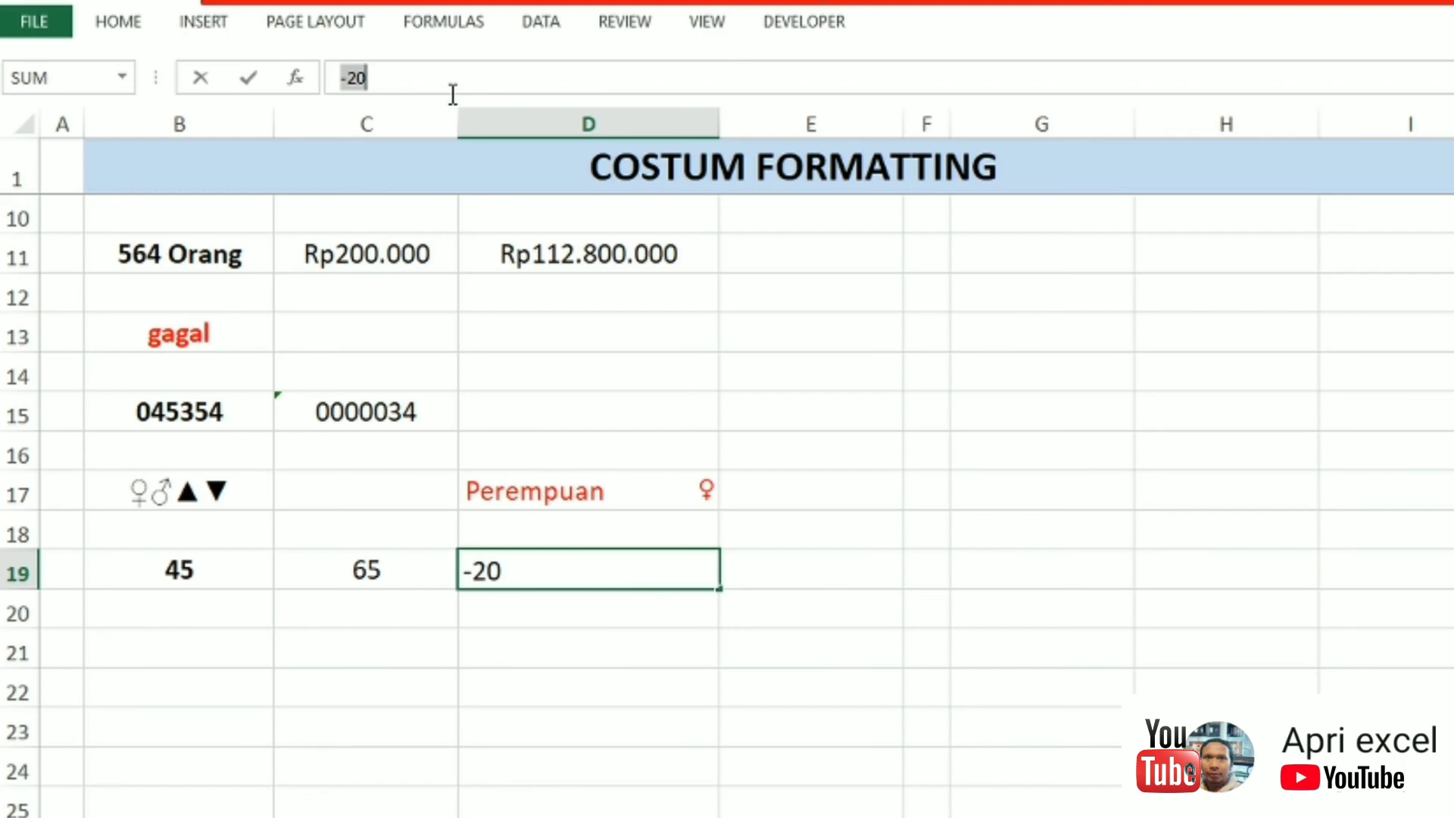
pyautogui.press('Return')
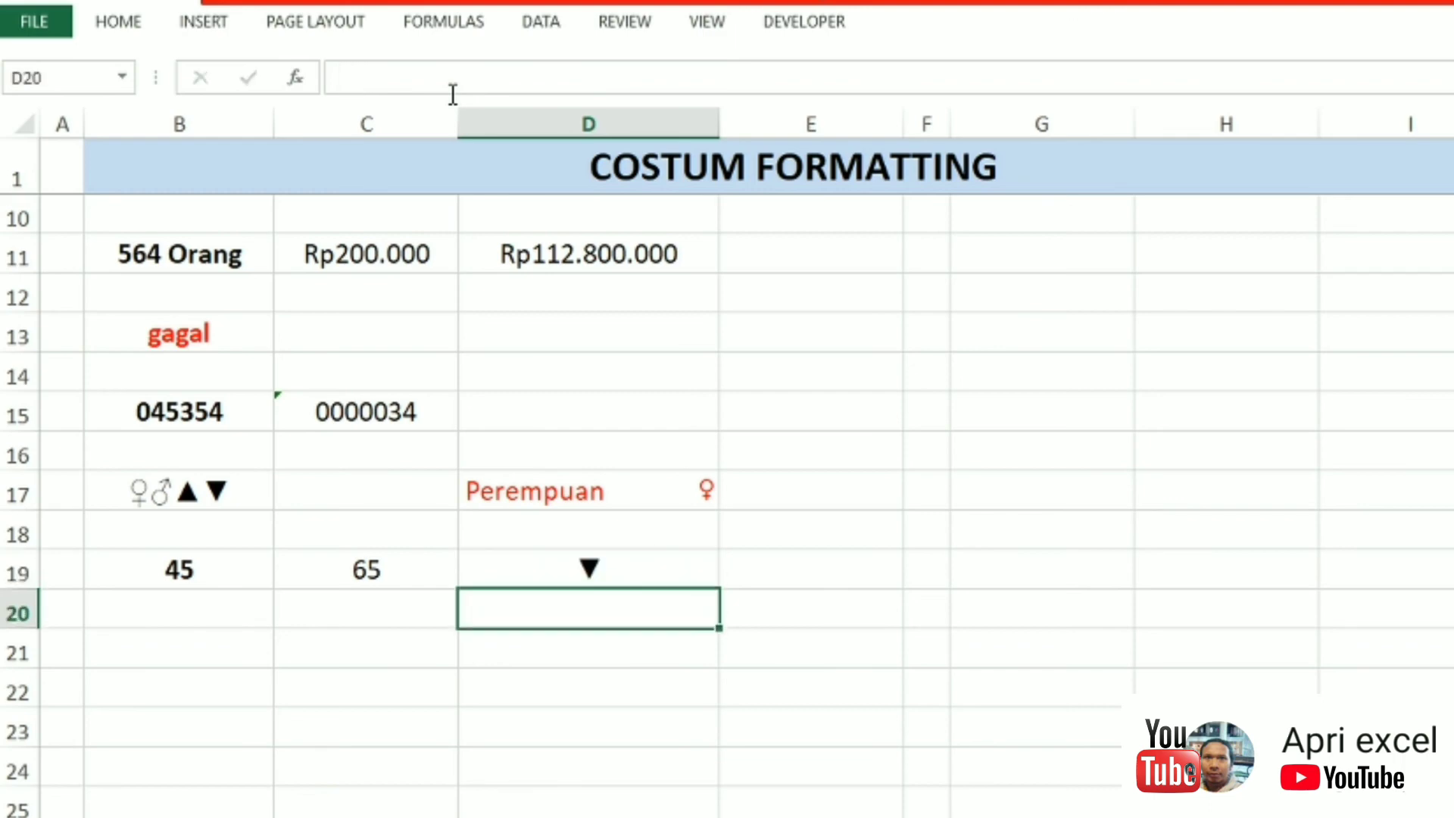
# Step: Change B19 to 70
pyautogui.click(231, 571)
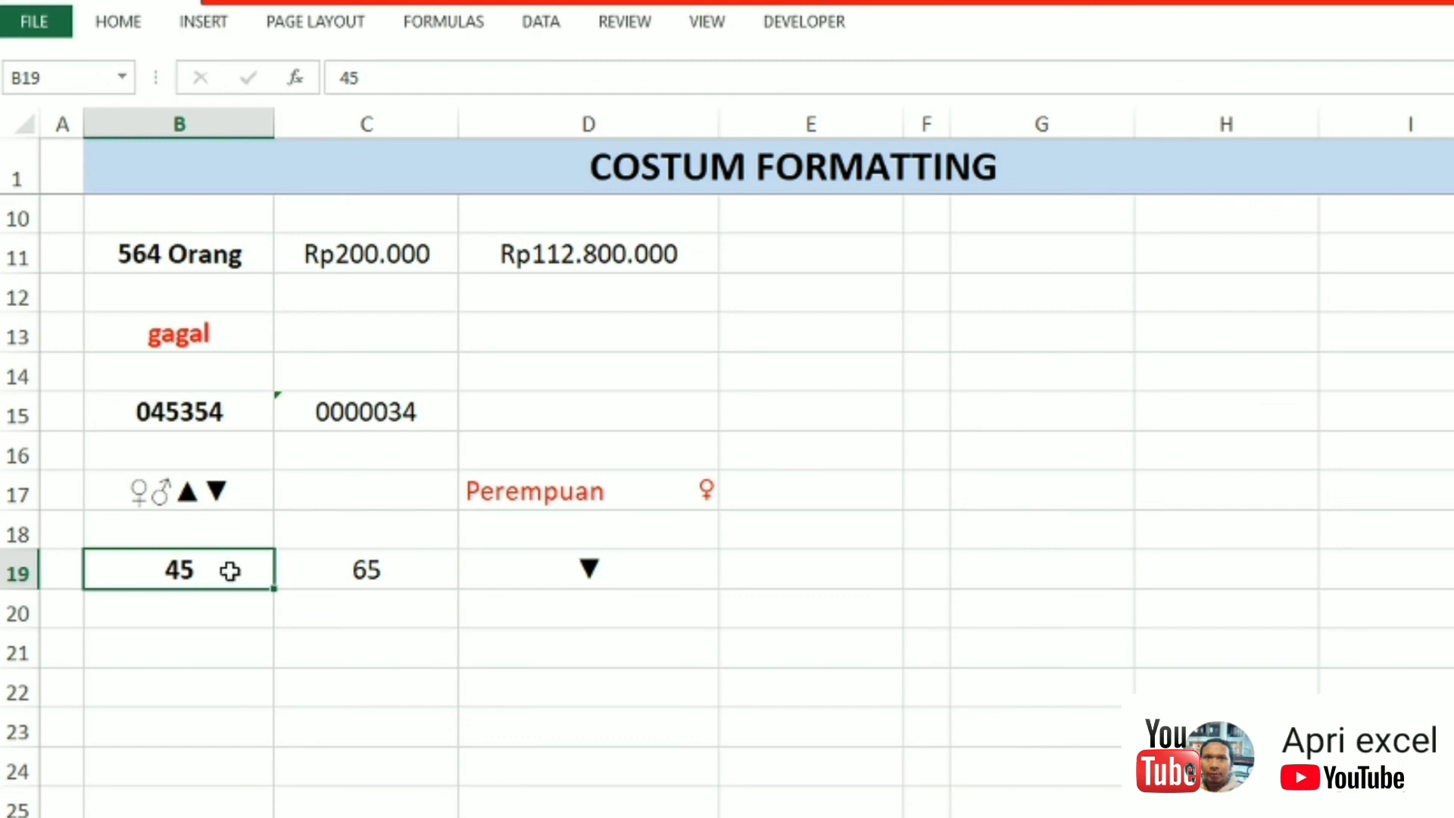
pyautogui.write('70')
pyautogui.press('Return')
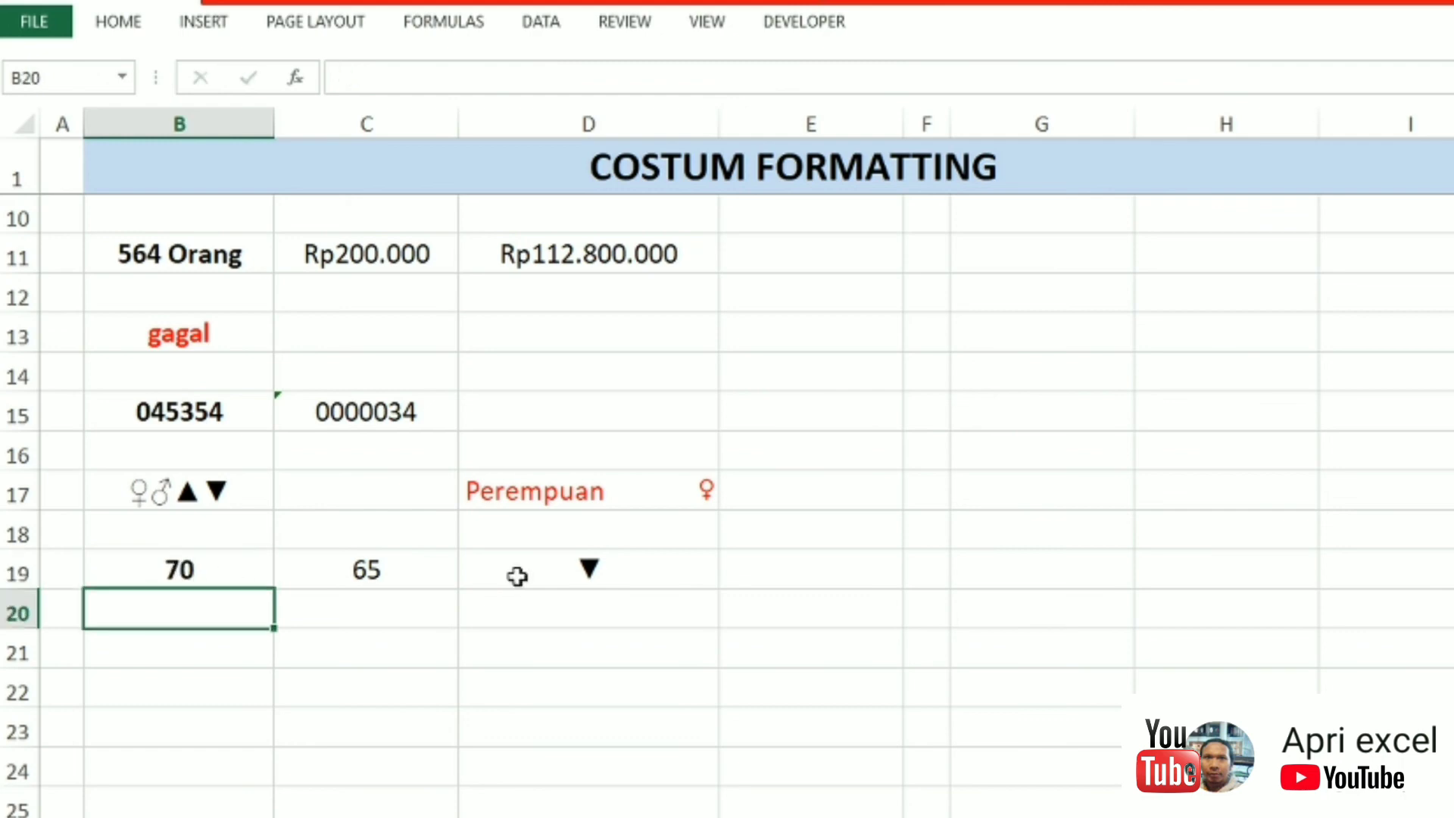
# Step: Re-enter =B19-C19 in D19 so it displays ▲
pyautogui.click(518, 576)
pyautogui.doubleClick(517, 576)
pyautogui.press('Delete')
pyautogui.press('Delete')
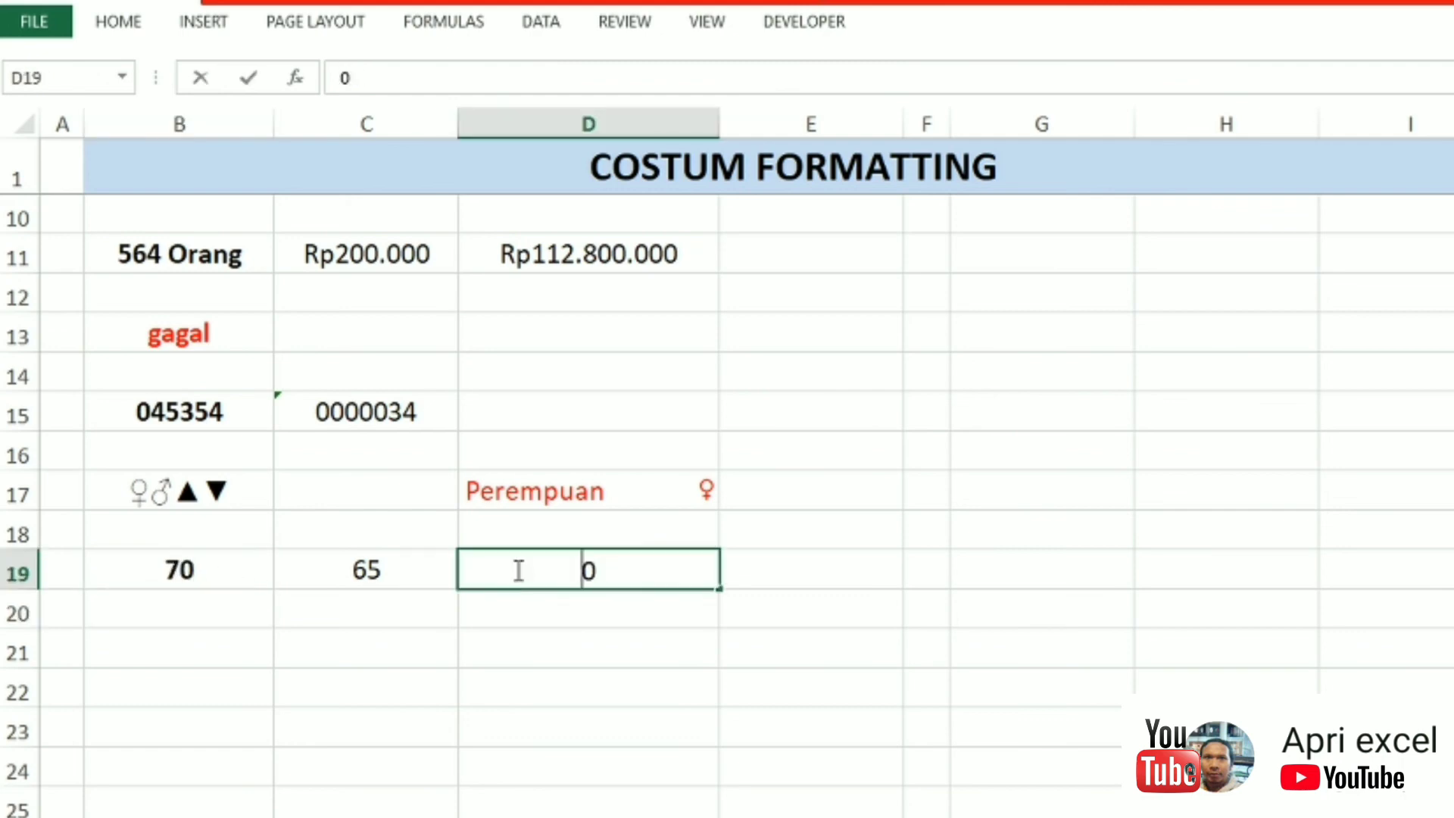
pyautogui.write('=')
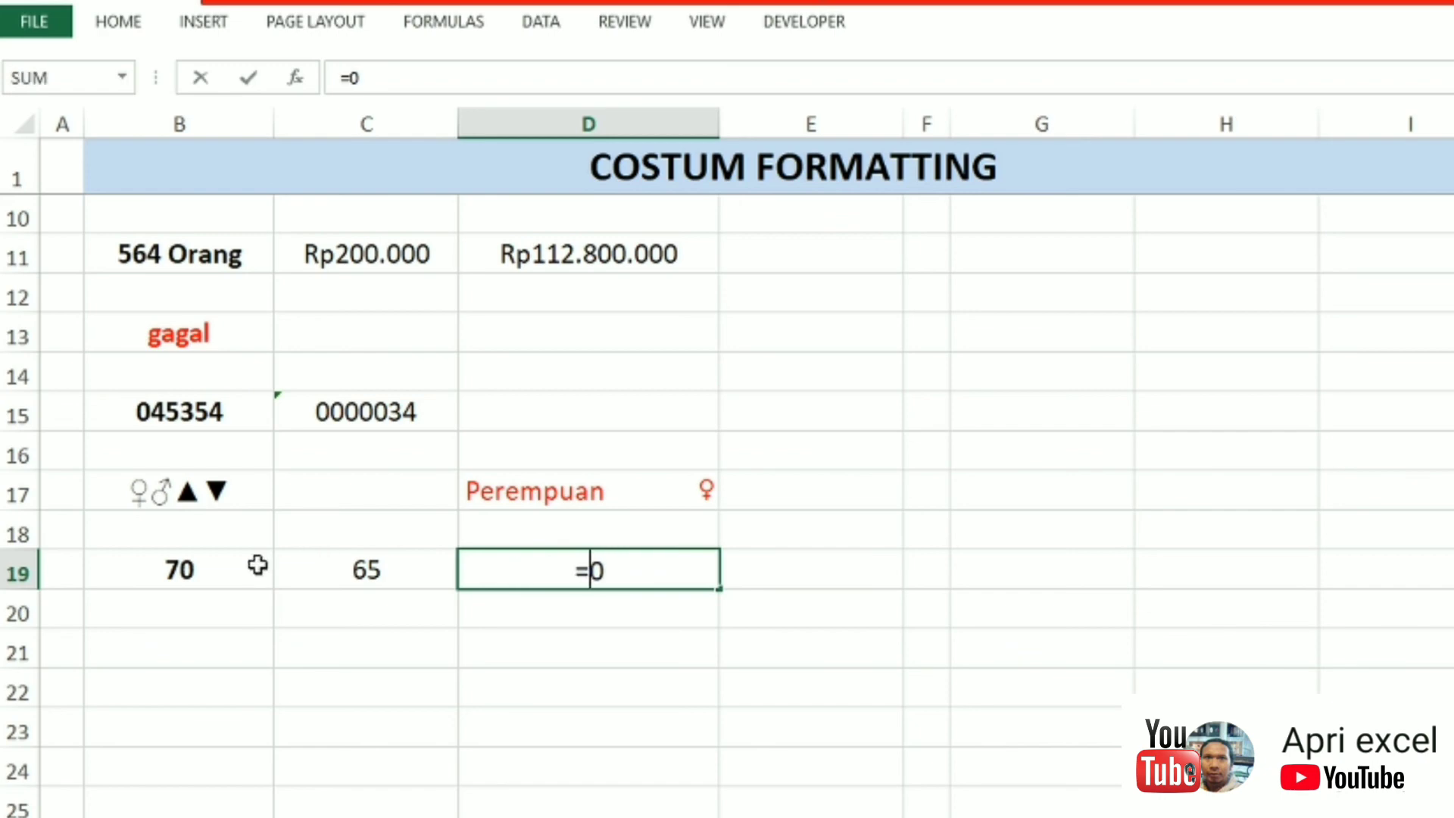
pyautogui.click(214, 566)
pyautogui.write('-')
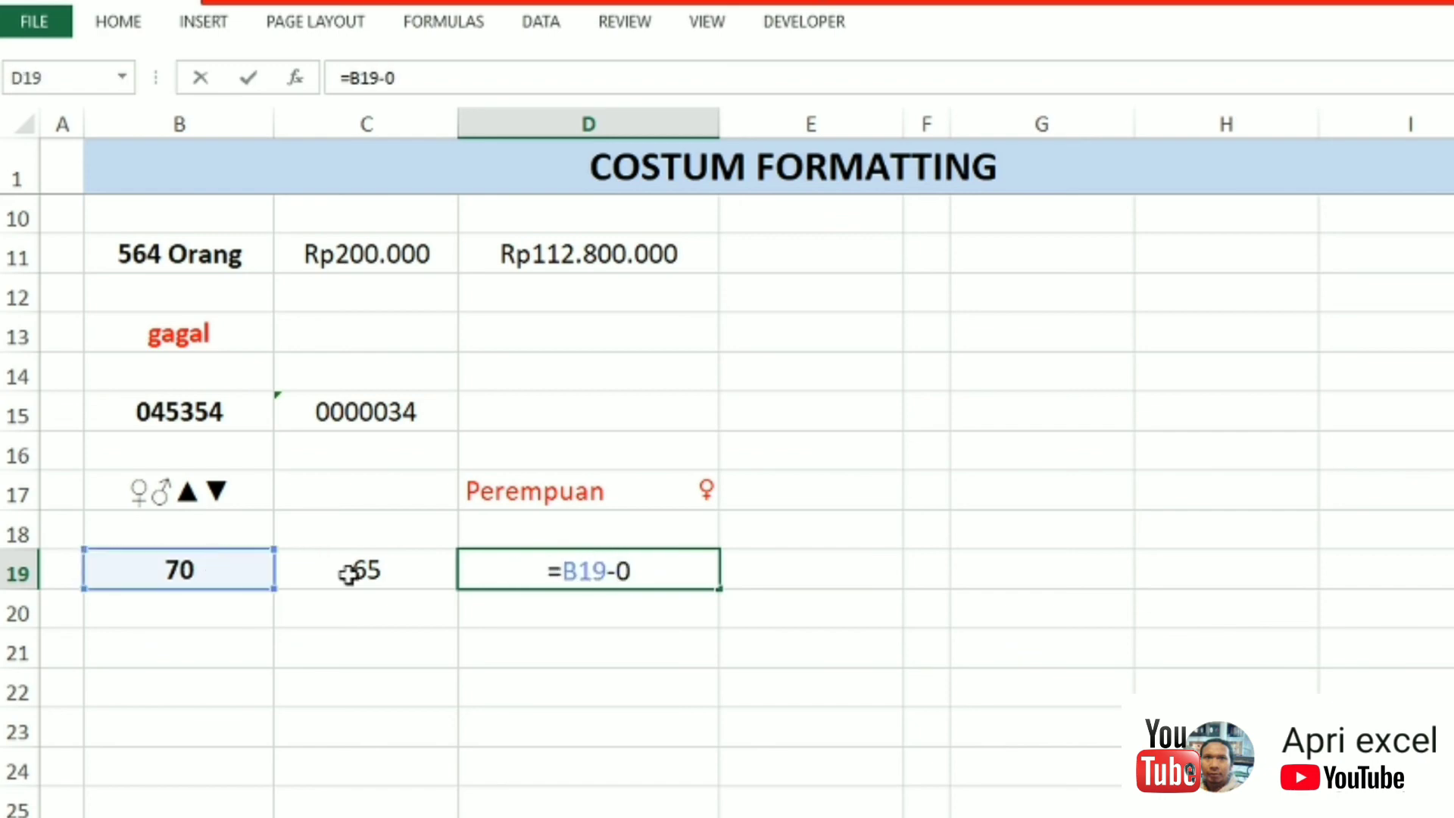
pyautogui.click(366, 569)
pyautogui.press('Delete')
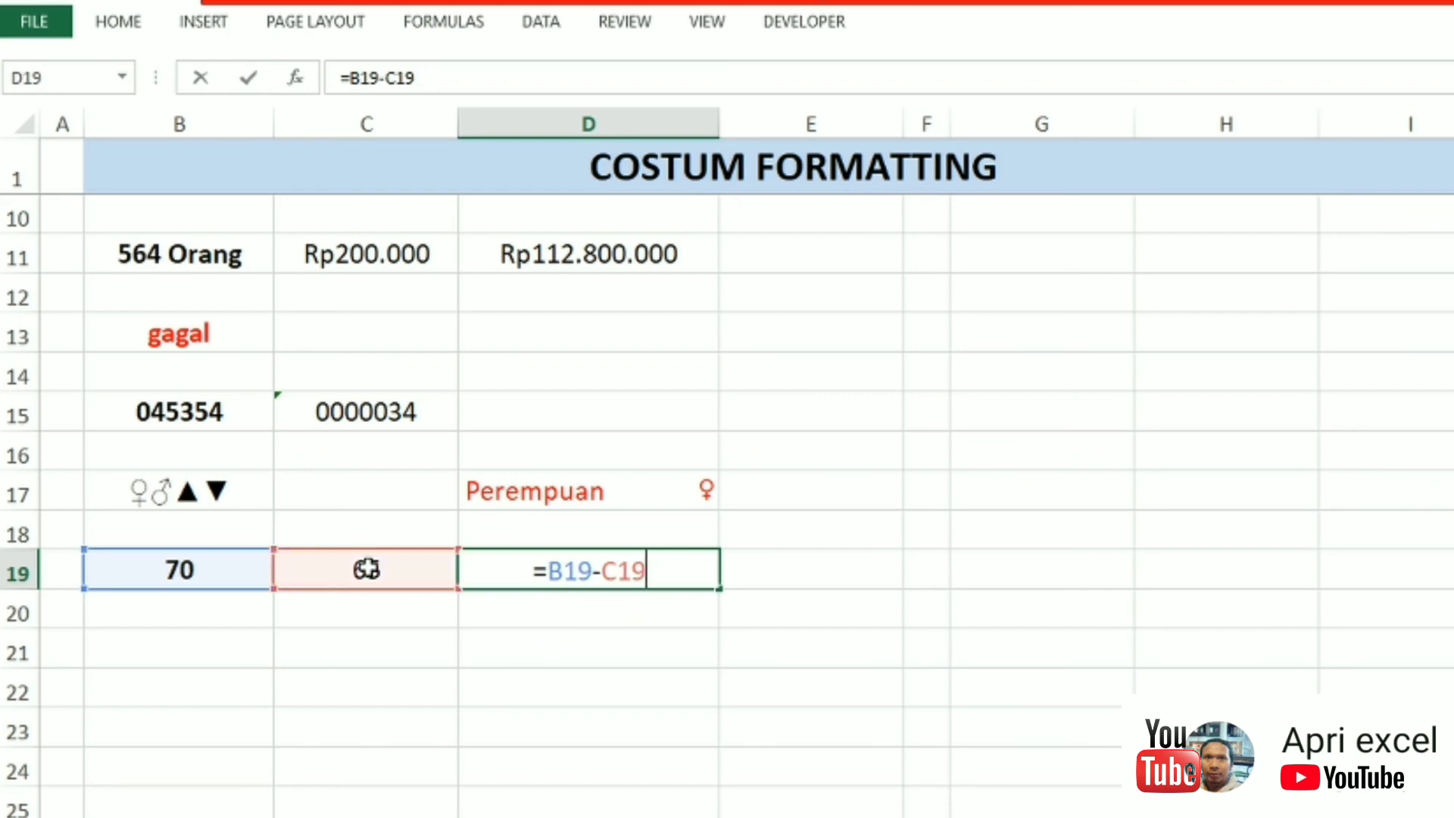
pyautogui.press('Return')
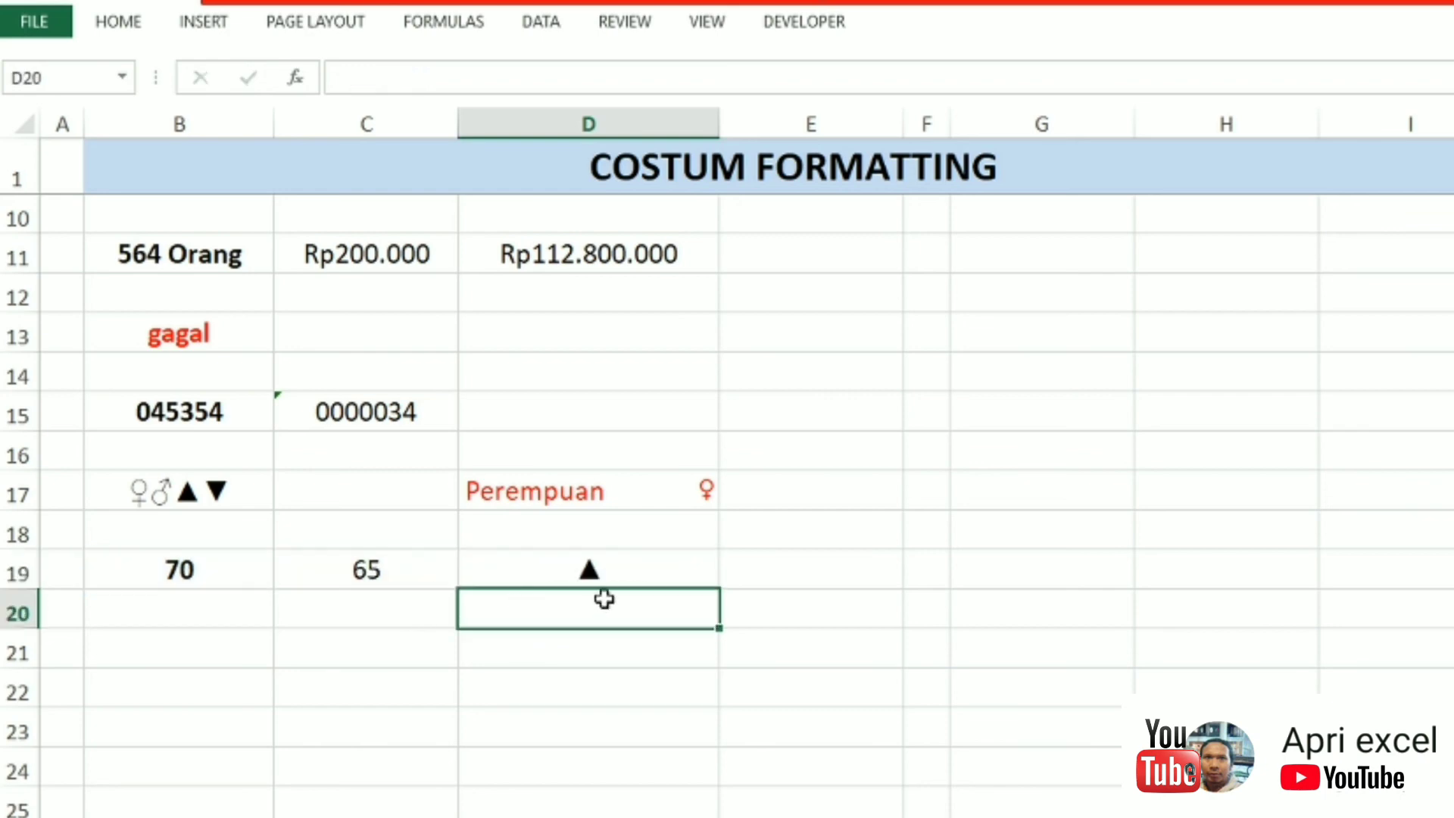
pyautogui.press('Up')
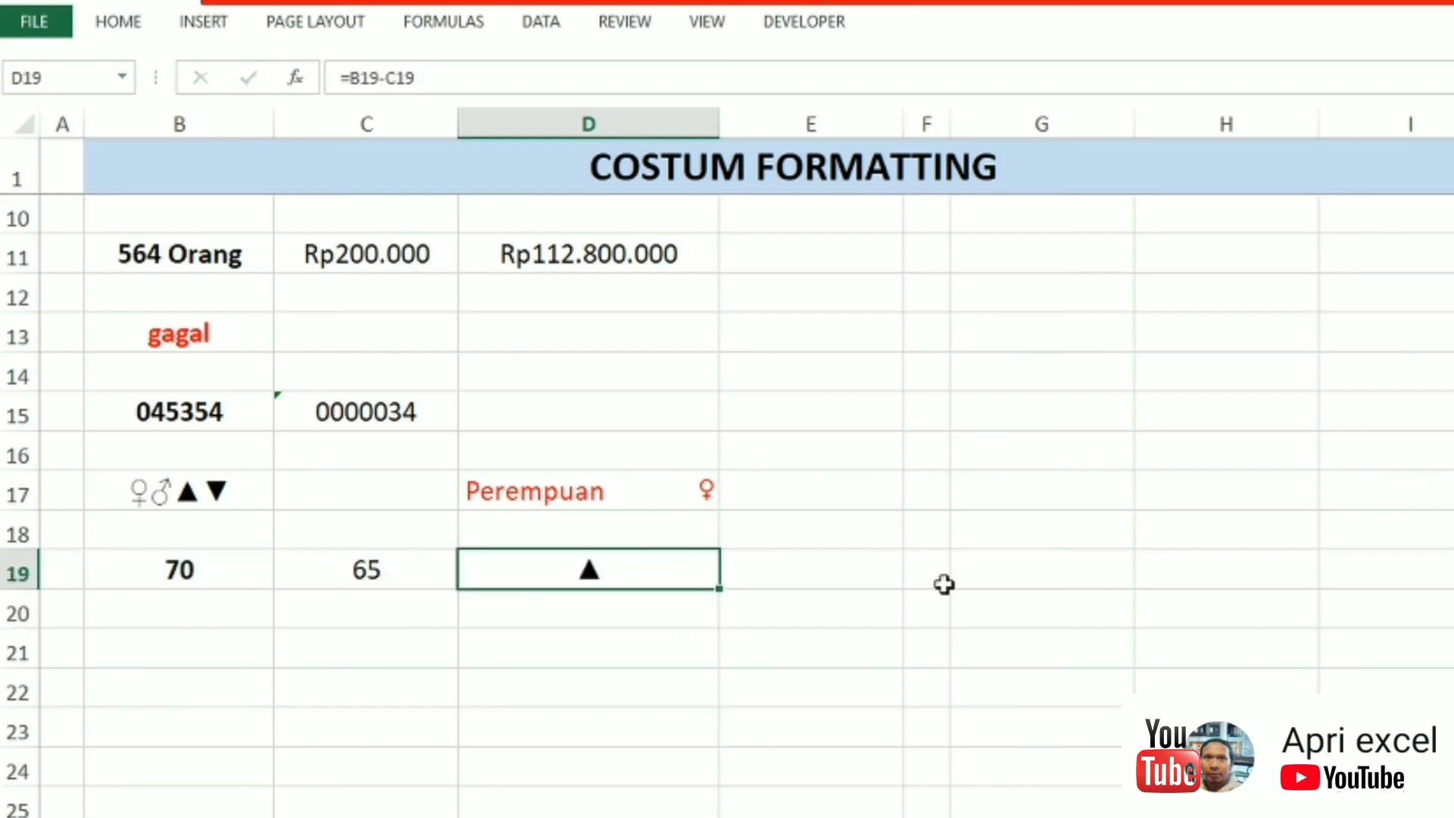
# Step: Change D19's format to [red]▲;[blue]▼ so the positive difference shows a red ▲
pyautogui.hotkey('ctrl', '1')
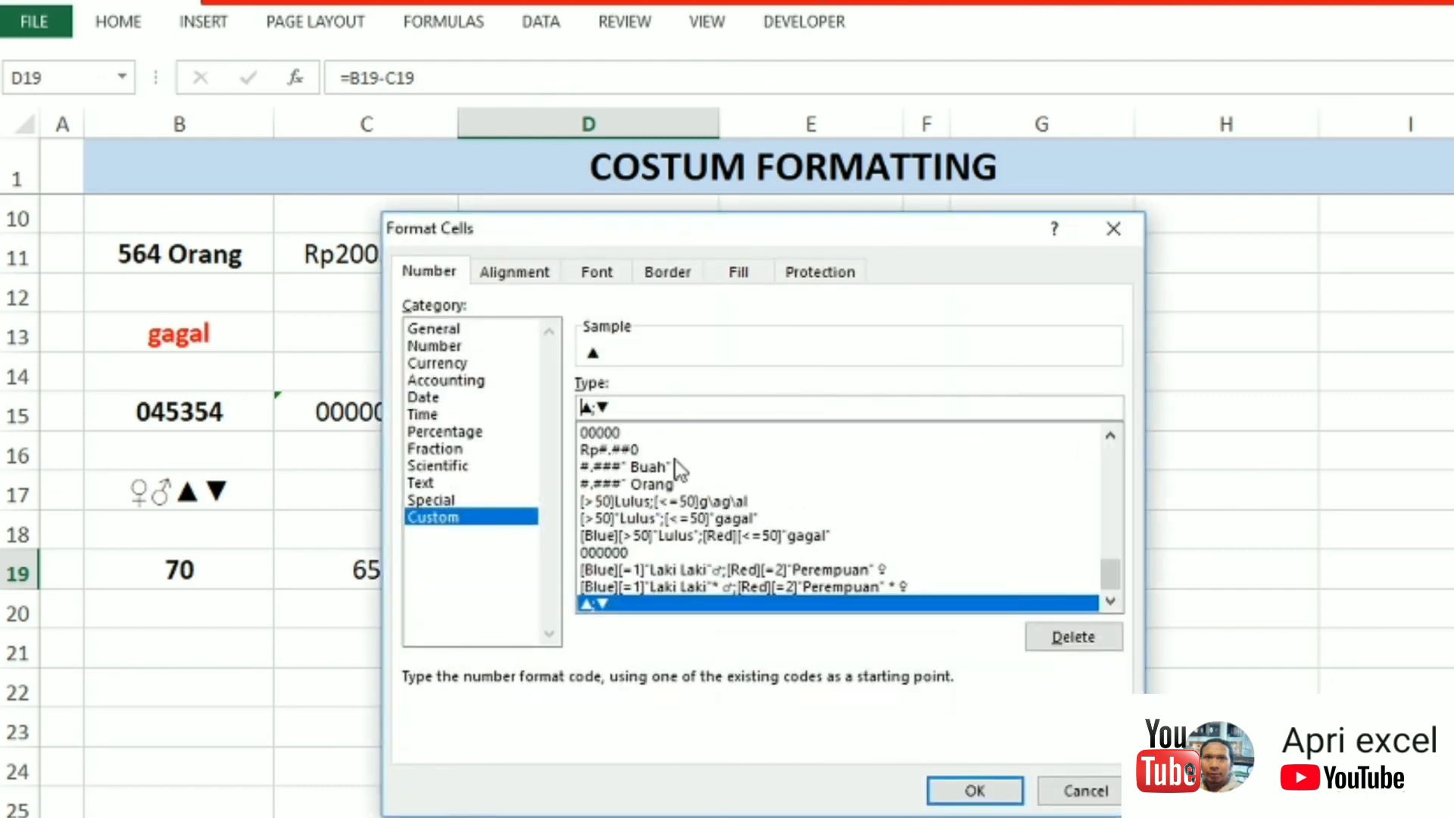
pyautogui.write('[red')
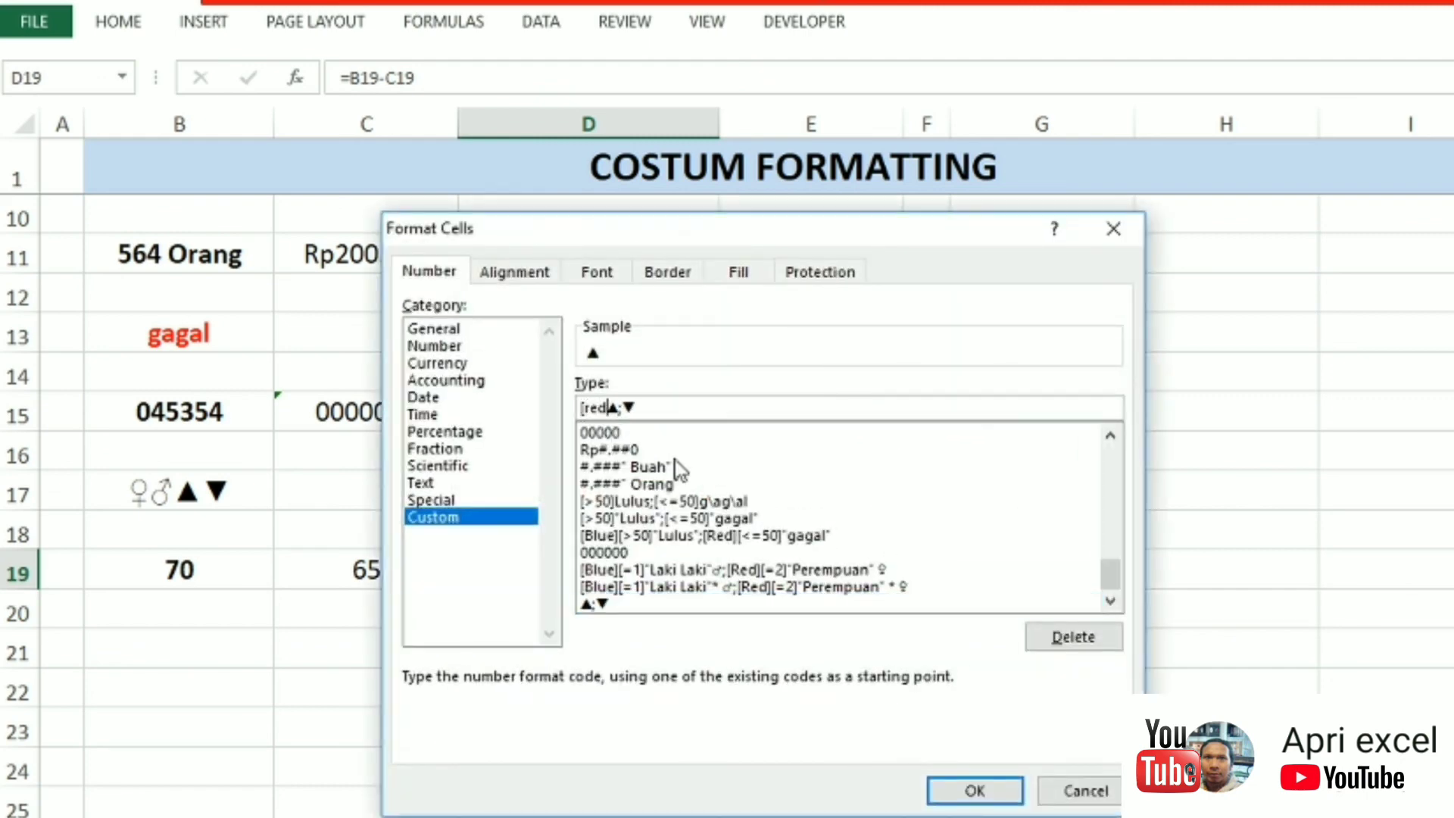
pyautogui.write(']▲;')
pyautogui.write('[blu')
pyautogui.write('e]')
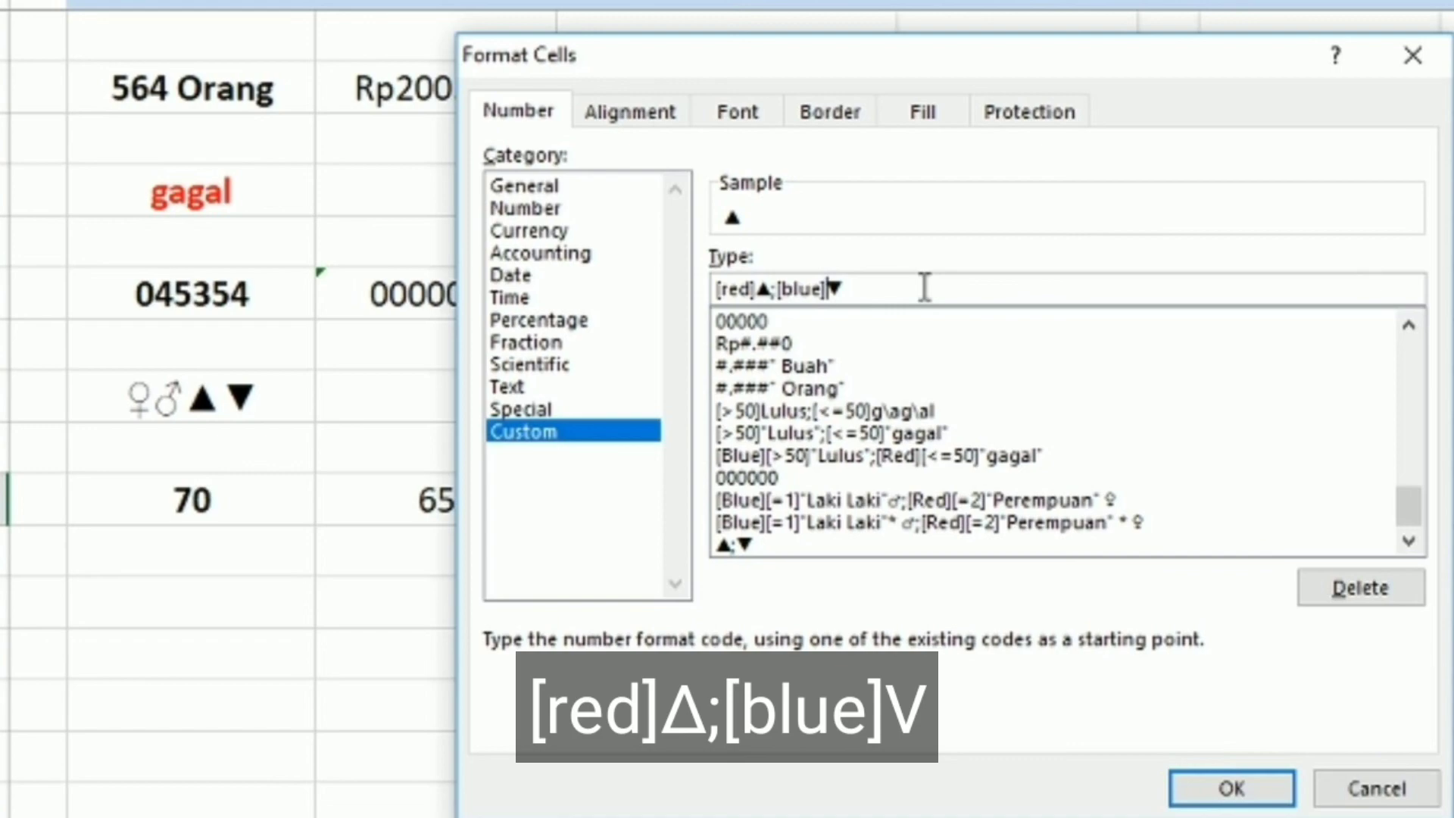
pyautogui.press('Return')
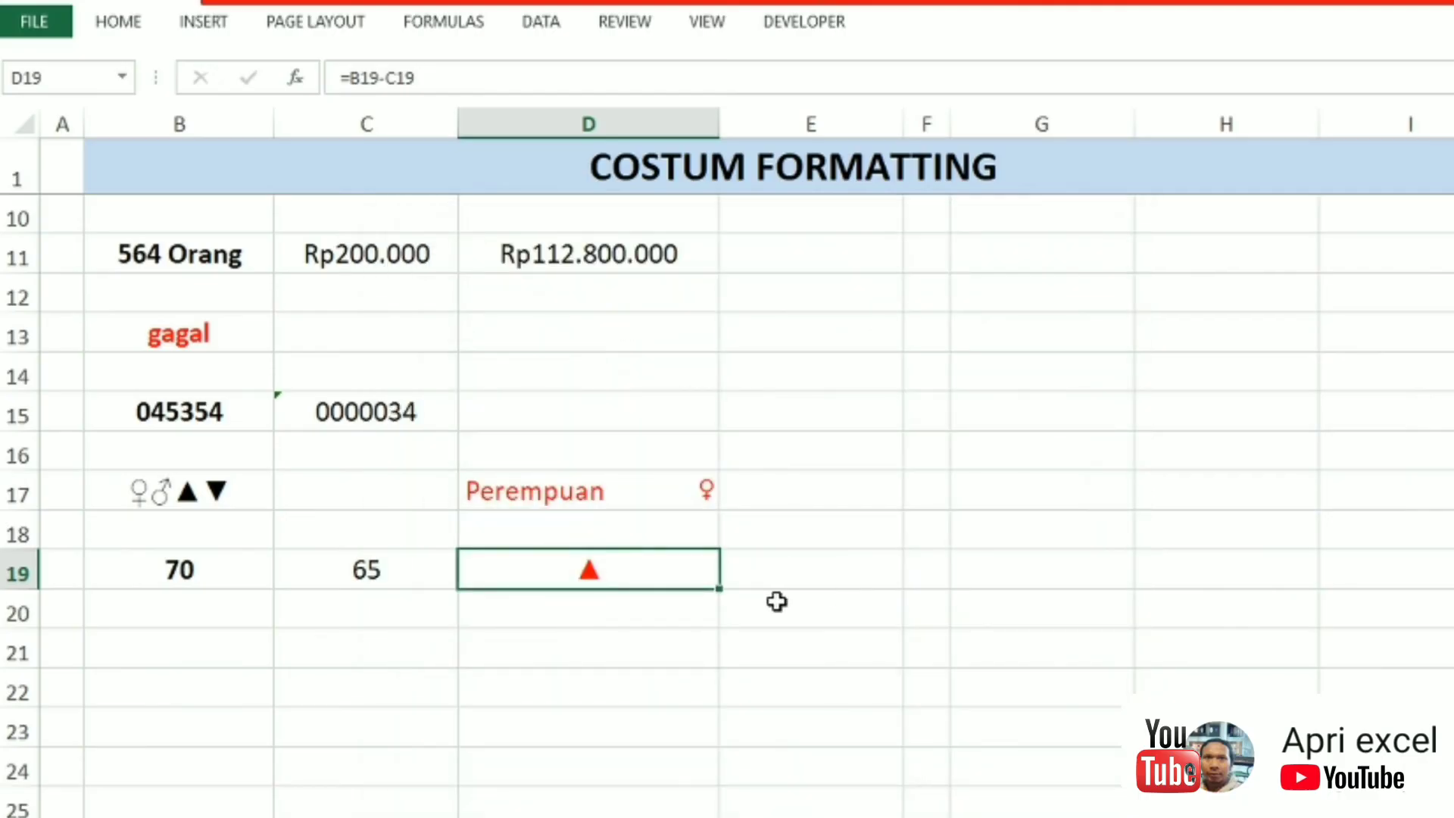
pyautogui.click(235, 574)
# Step: Enter 45 in B19 and give D19 the custom format [Red]"Naik"▲;[Blue]"Turun" ▼
pyautogui.write('45')
pyautogui.press('Return')
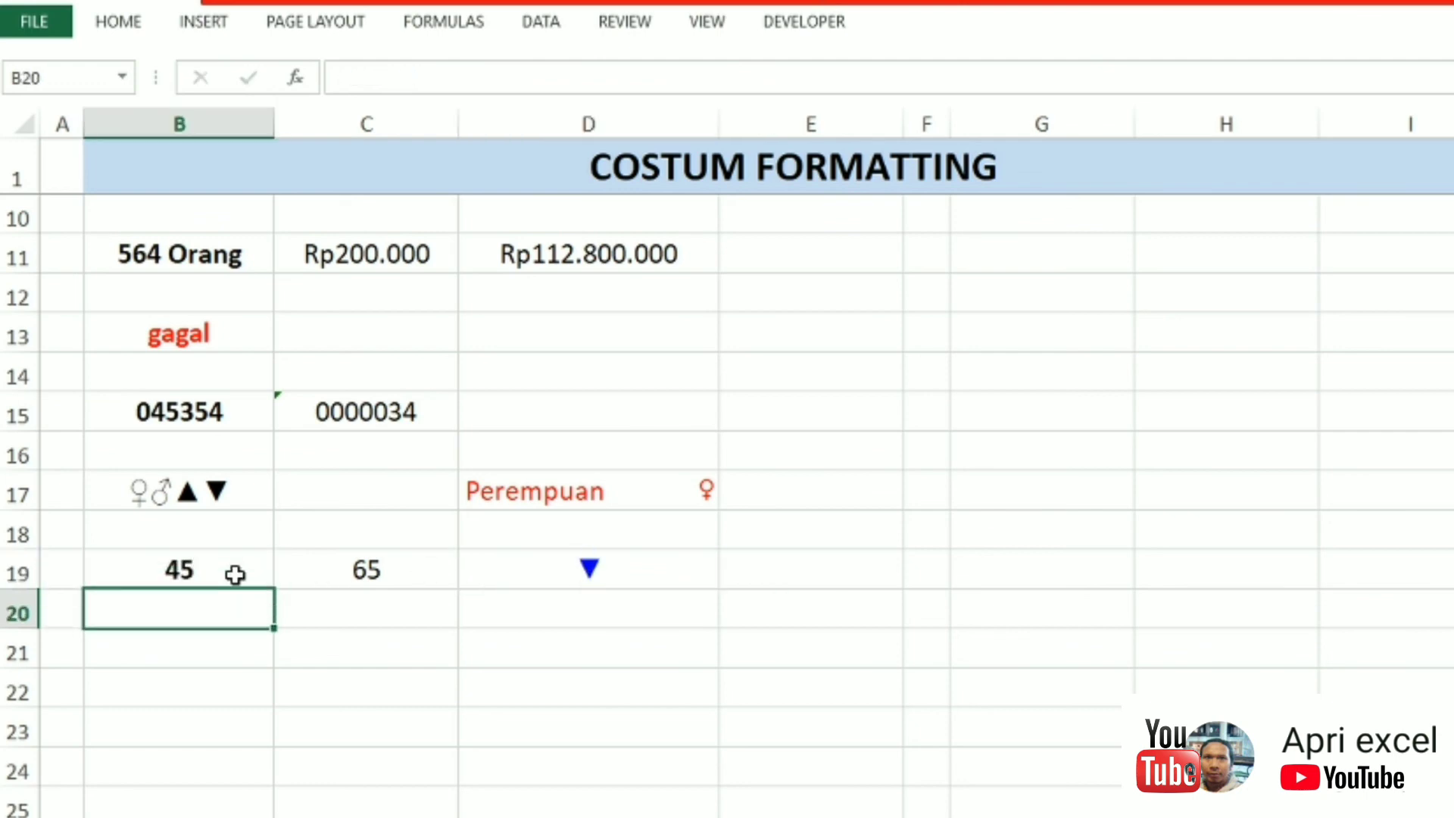
pyautogui.click(590, 567)
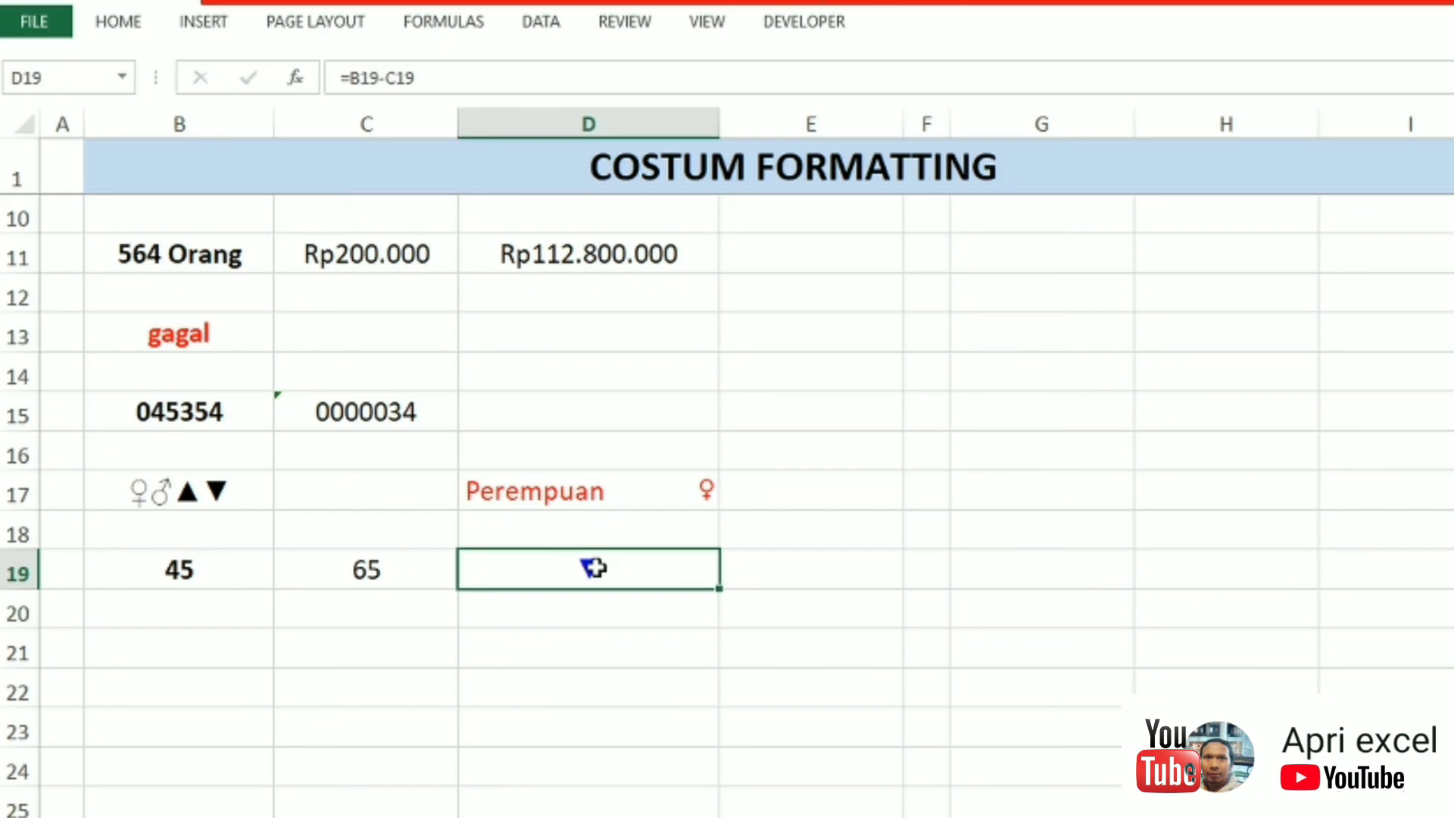
pyautogui.hotkey('ctrl', '1')
pyautogui.click(619, 407)
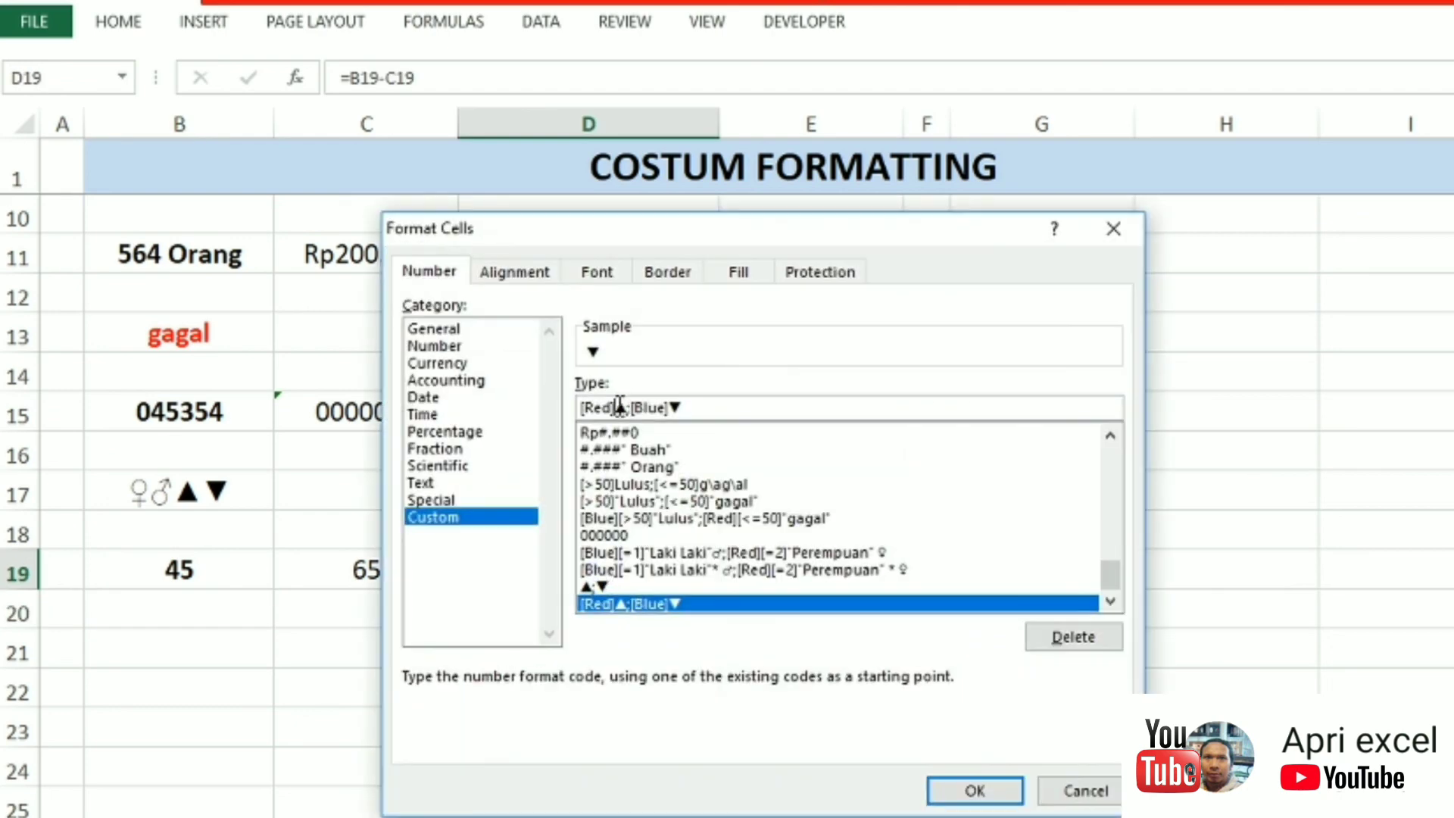
pyautogui.write('"Naik')
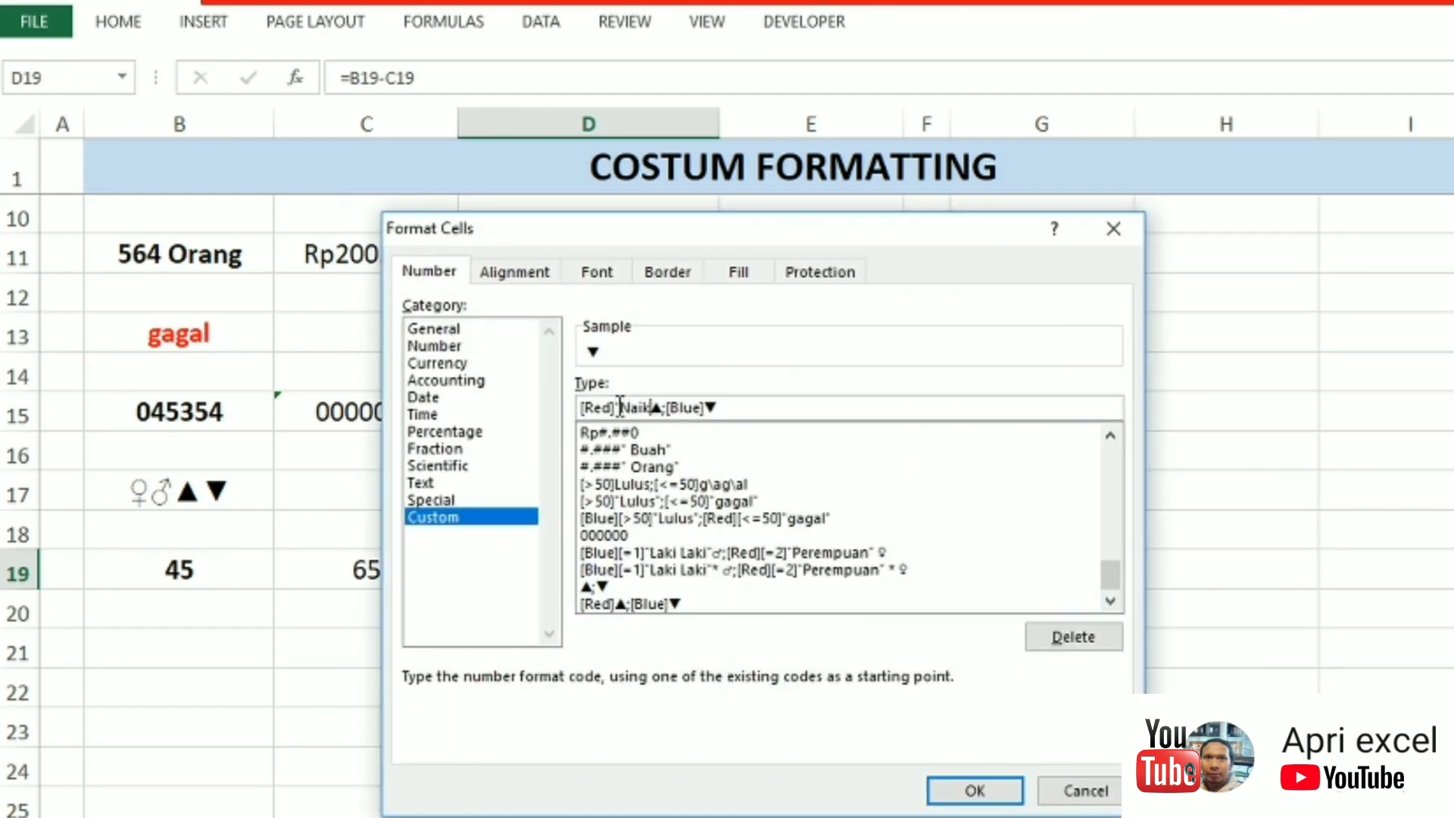
pyautogui.write('"▲;[Blue]')
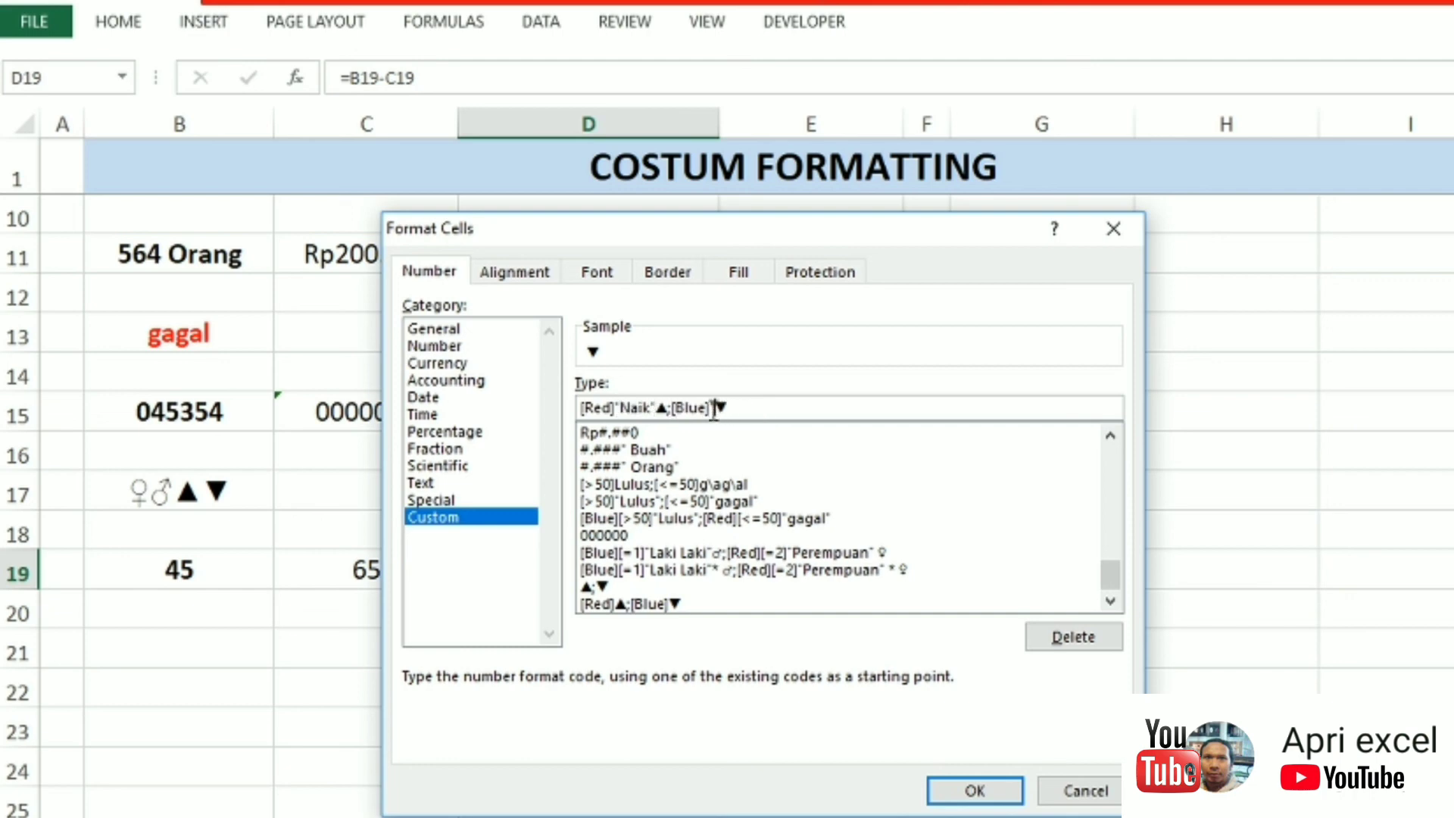
pyautogui.write('"Turun')
pyautogui.write('"')
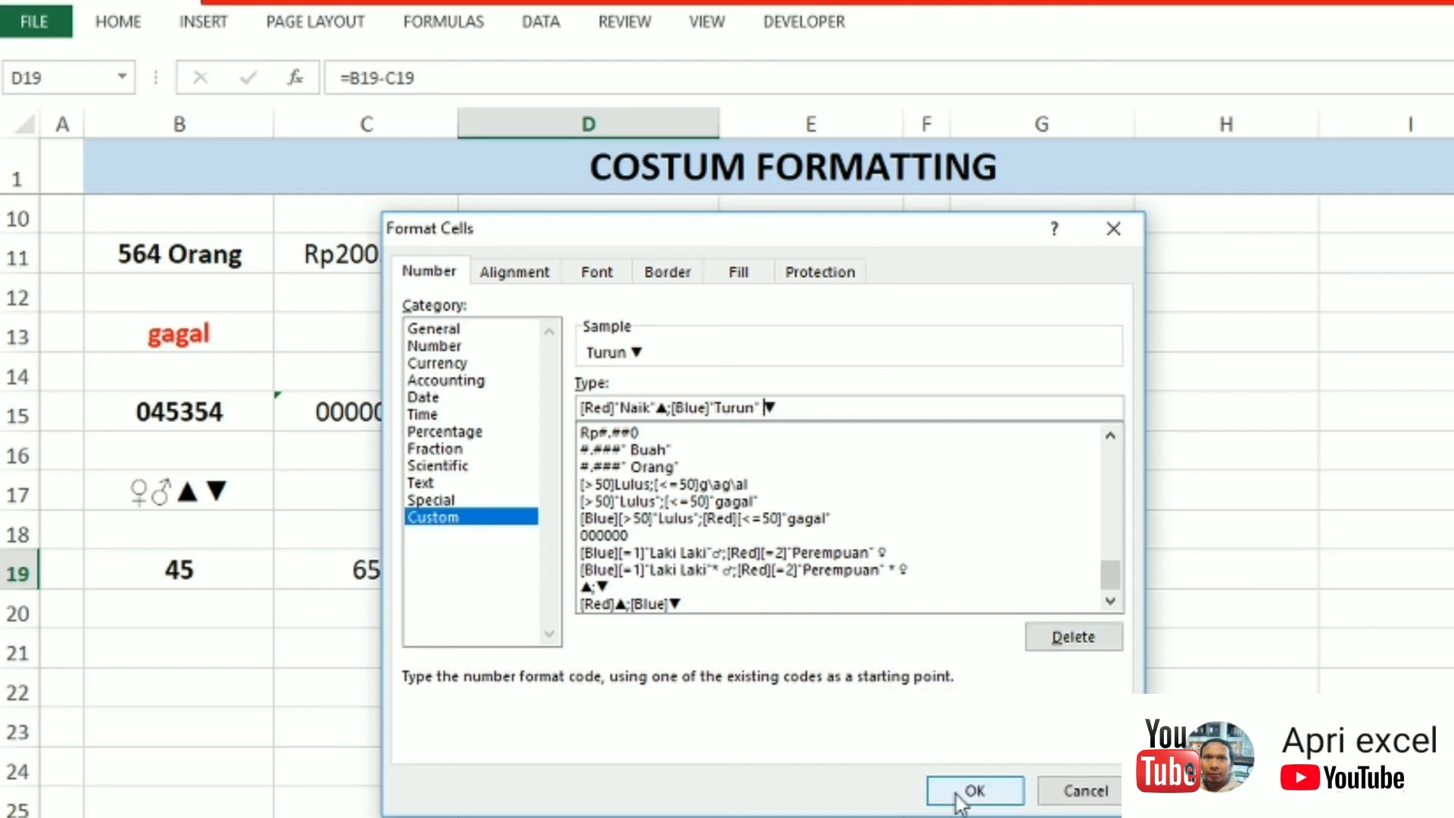
pyautogui.click(956, 794)
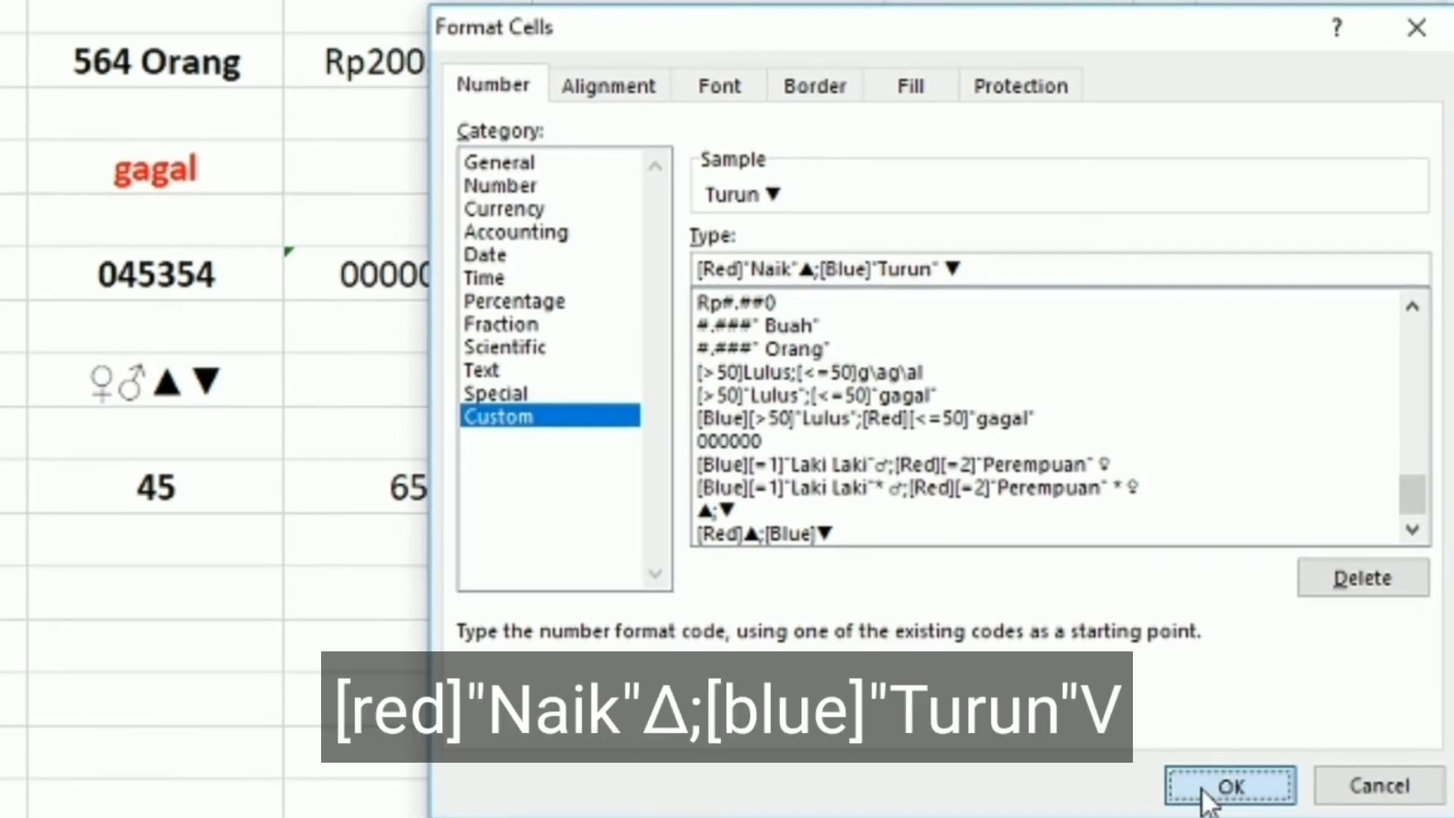
pyautogui.click(1206, 792)
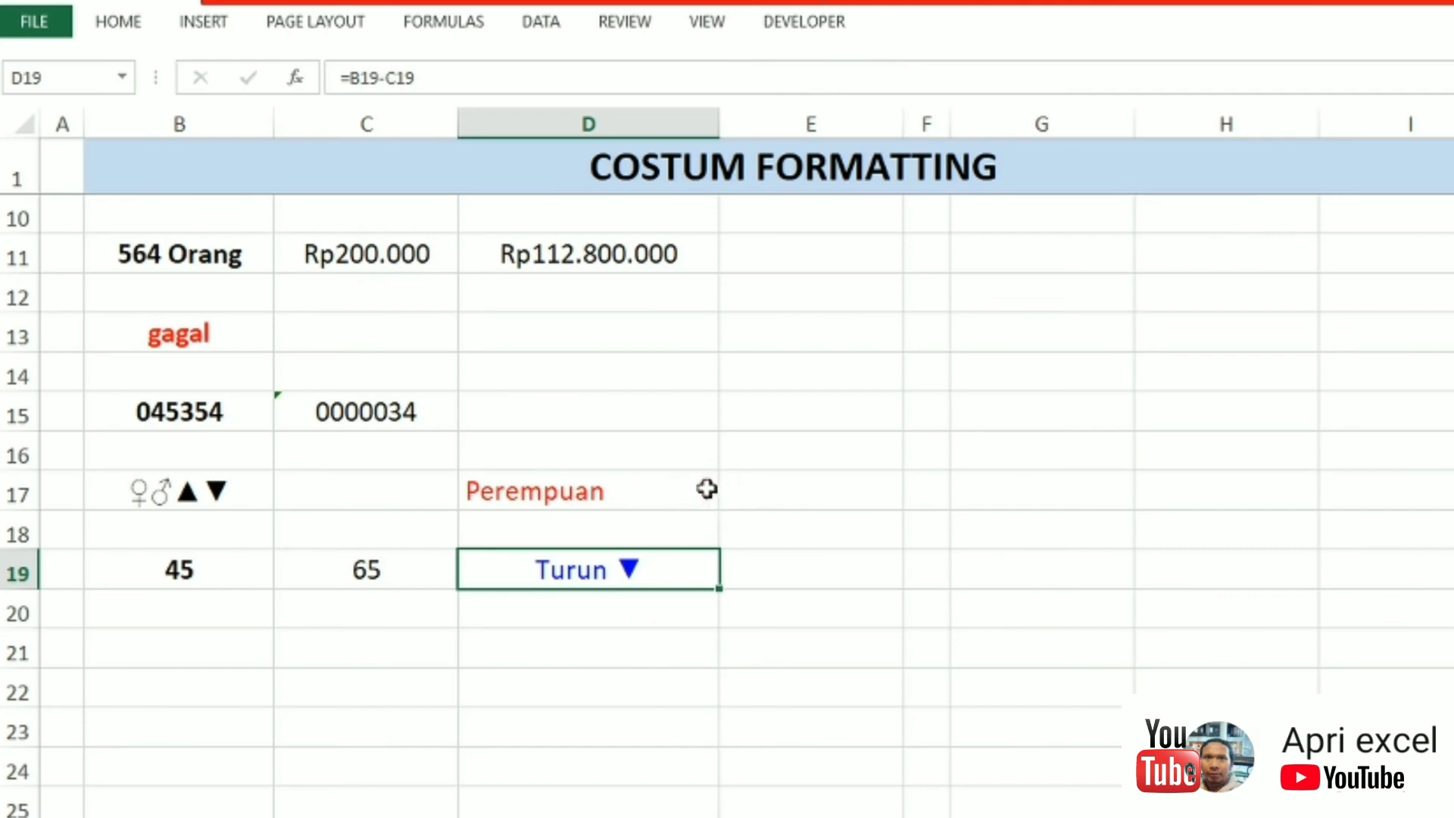
# Step: Insert * before each arrow in D19's custom format so Turun and ▼ spread across the cell
pyautogui.hotkey('ctrl', '1')
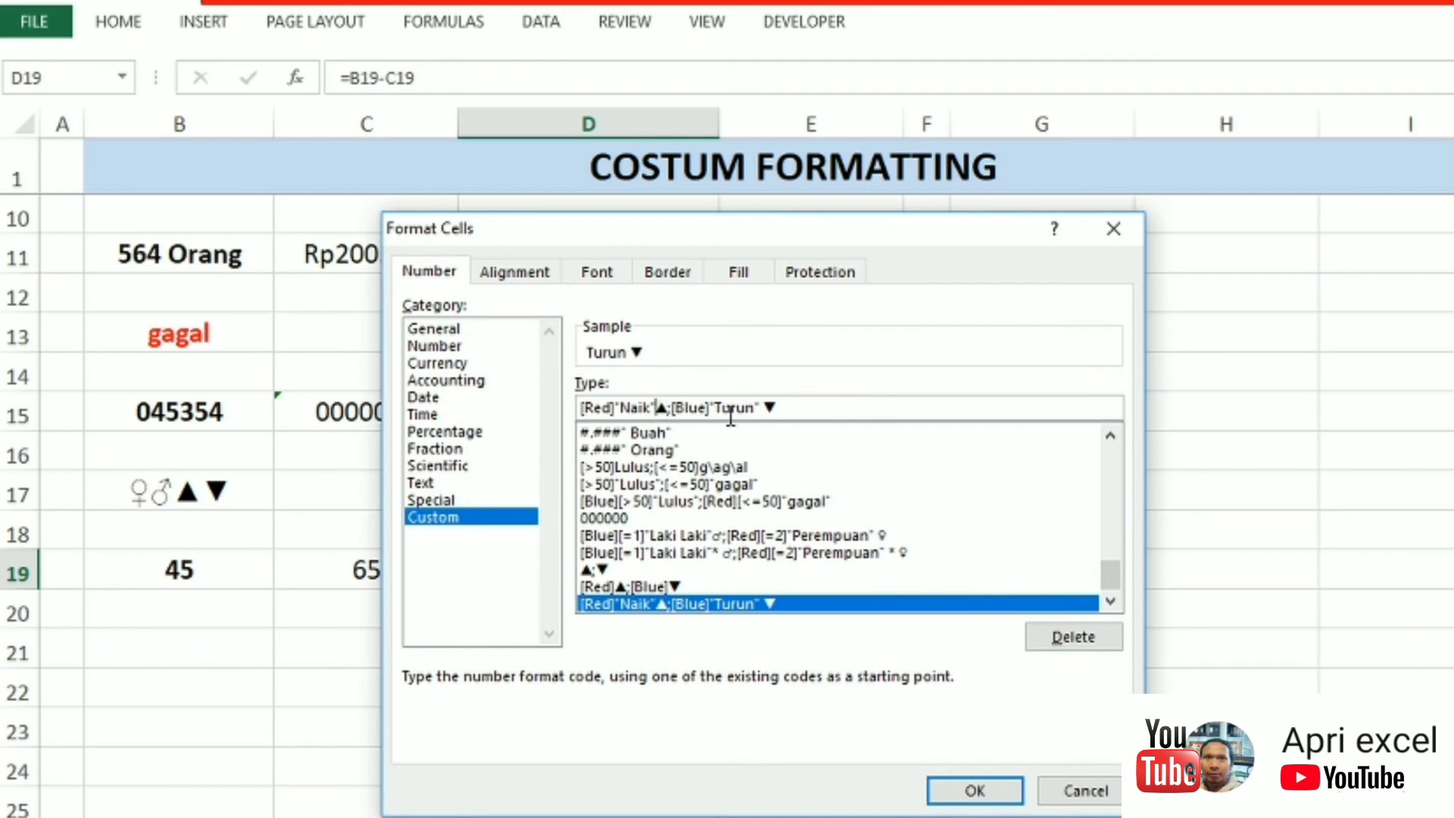
pyautogui.write('*')
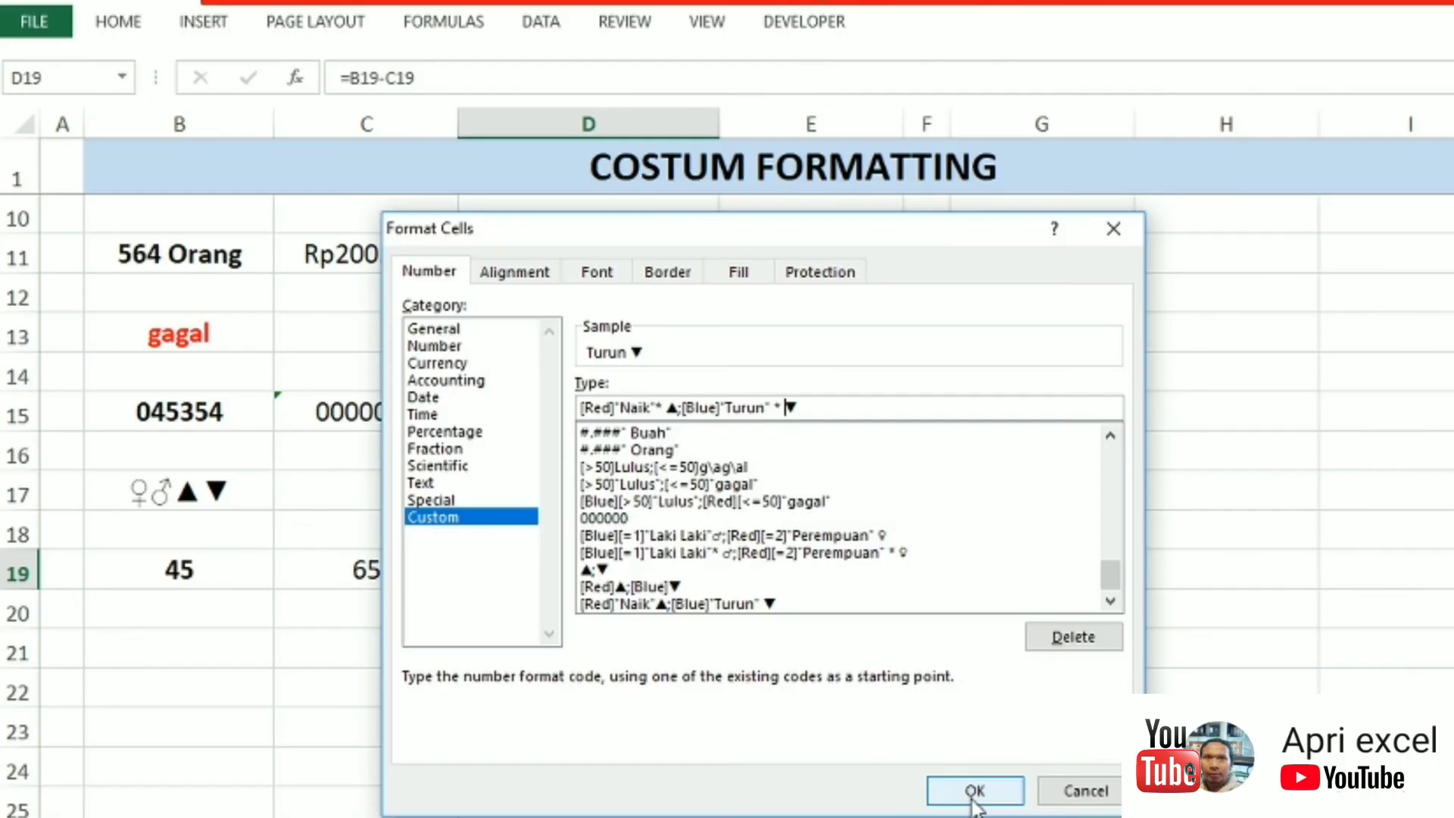
pyautogui.click(1217, 792)
pyautogui.click(860, 768)
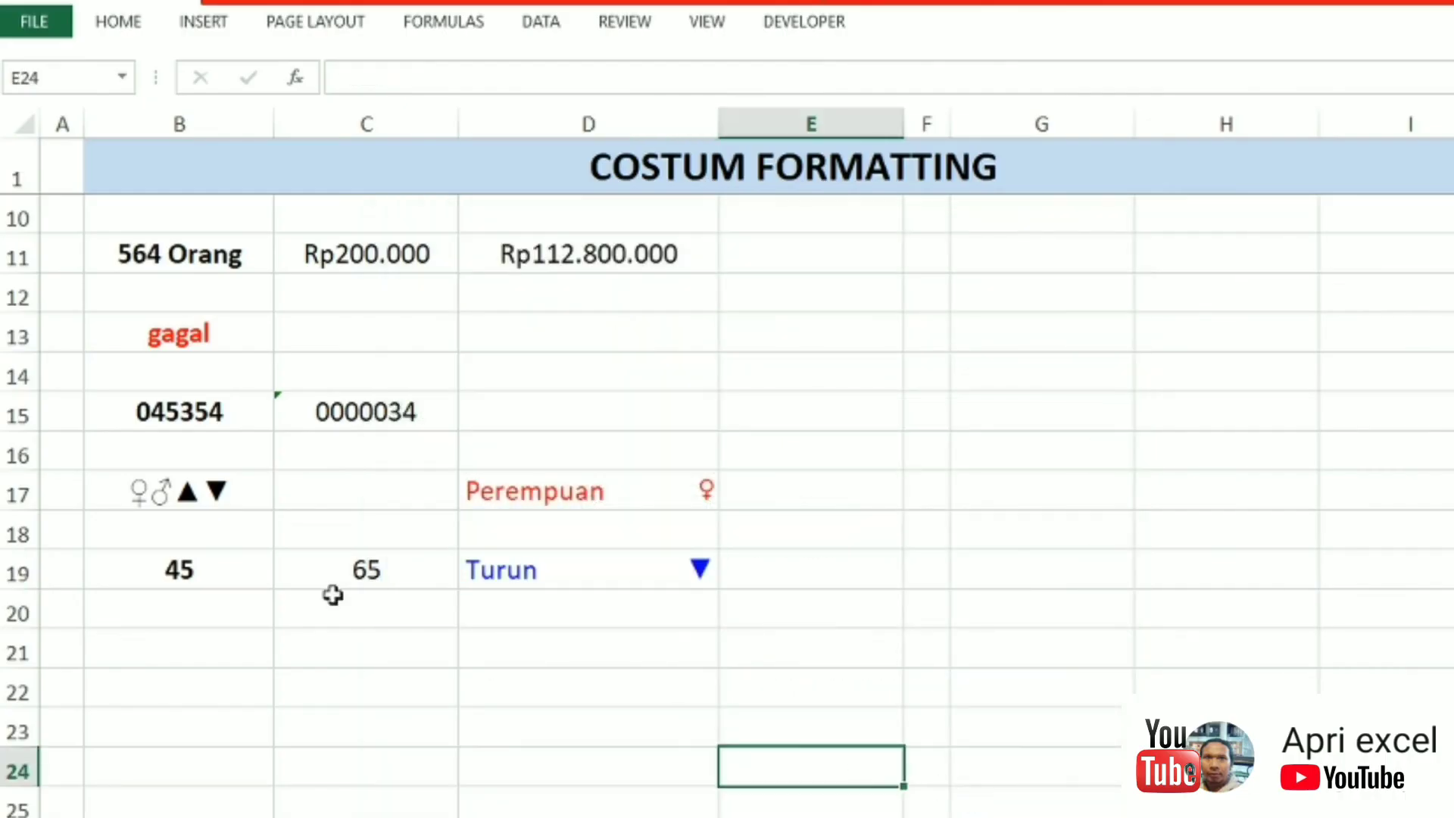
pyautogui.click(205, 569)
# Step: Re-enter 45 in B19 and put 30 in C19 so D19 shows red Naik ▲
pyautogui.write('4')
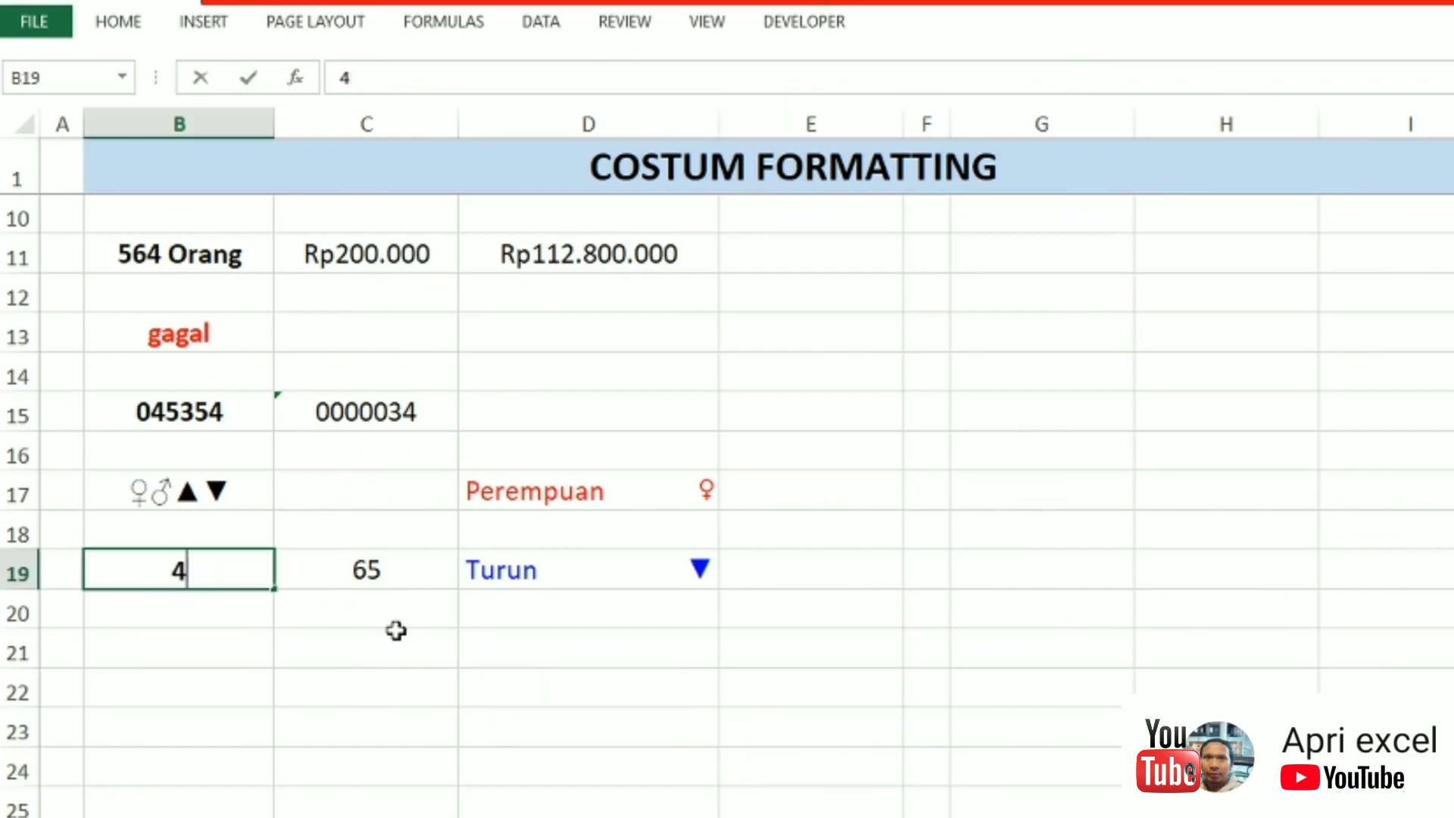
pyautogui.write('5')
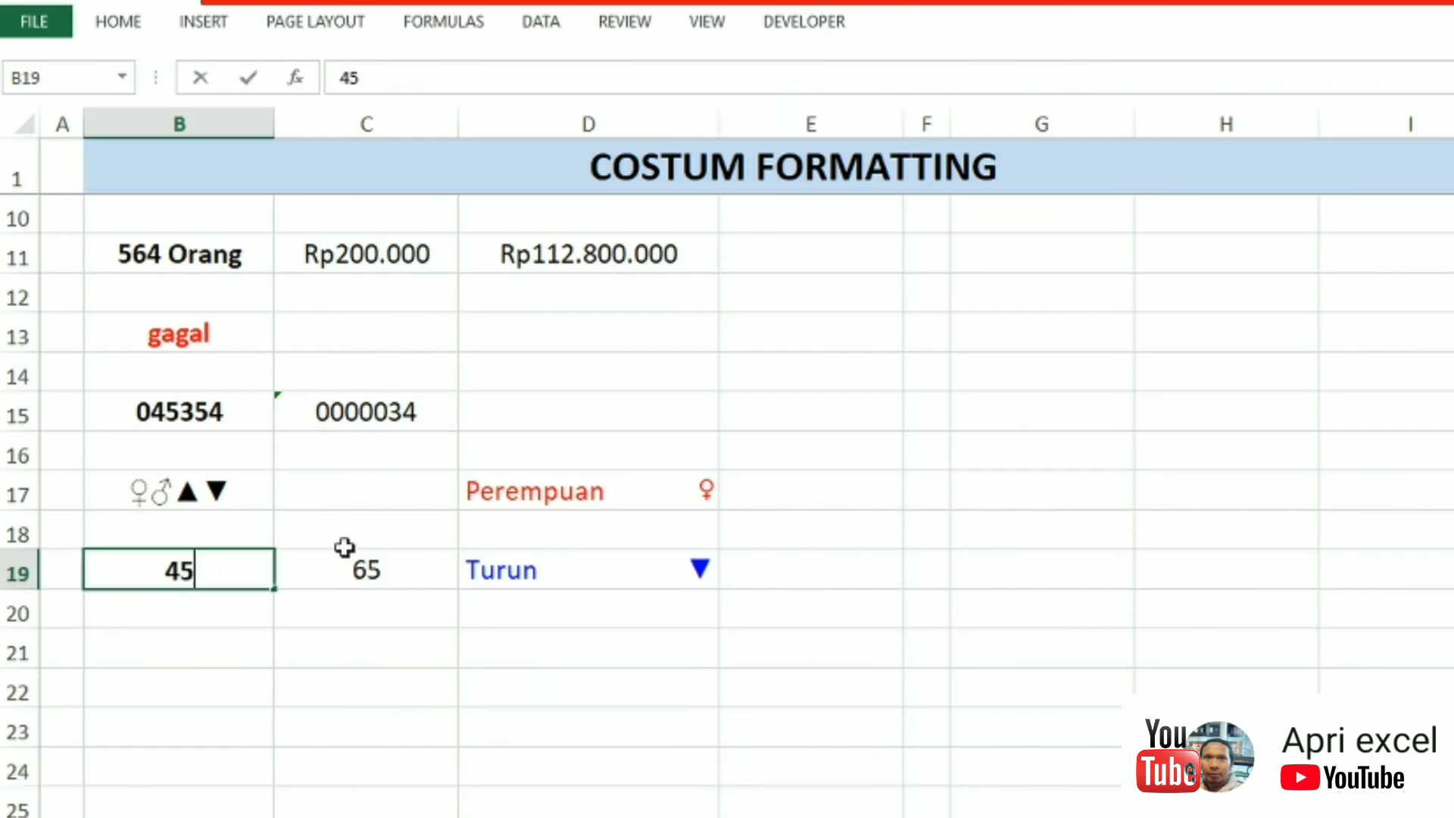
pyautogui.click(340, 569)
pyautogui.write('30')
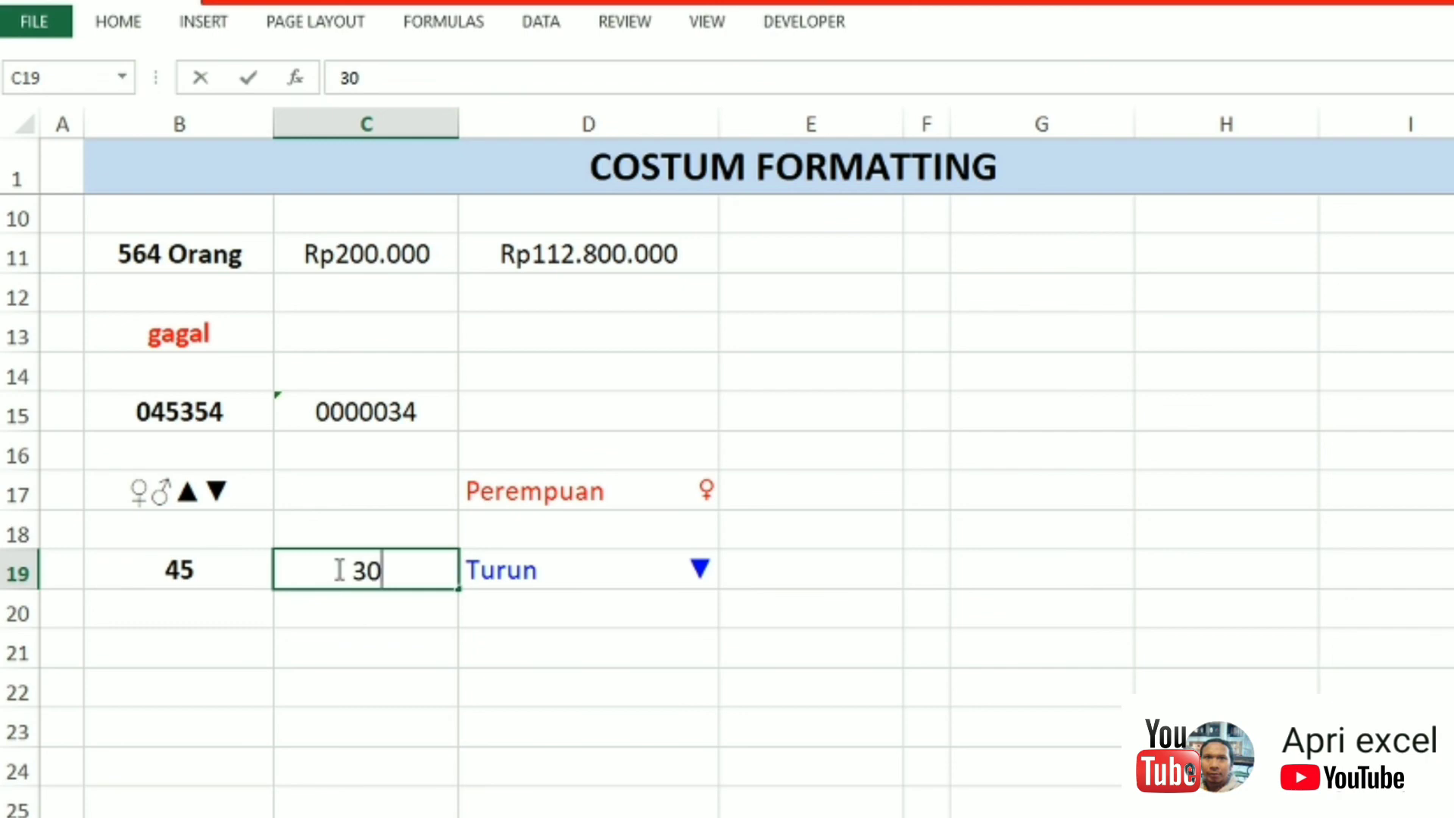
pyautogui.press('Return')
pyautogui.click(662, 691)
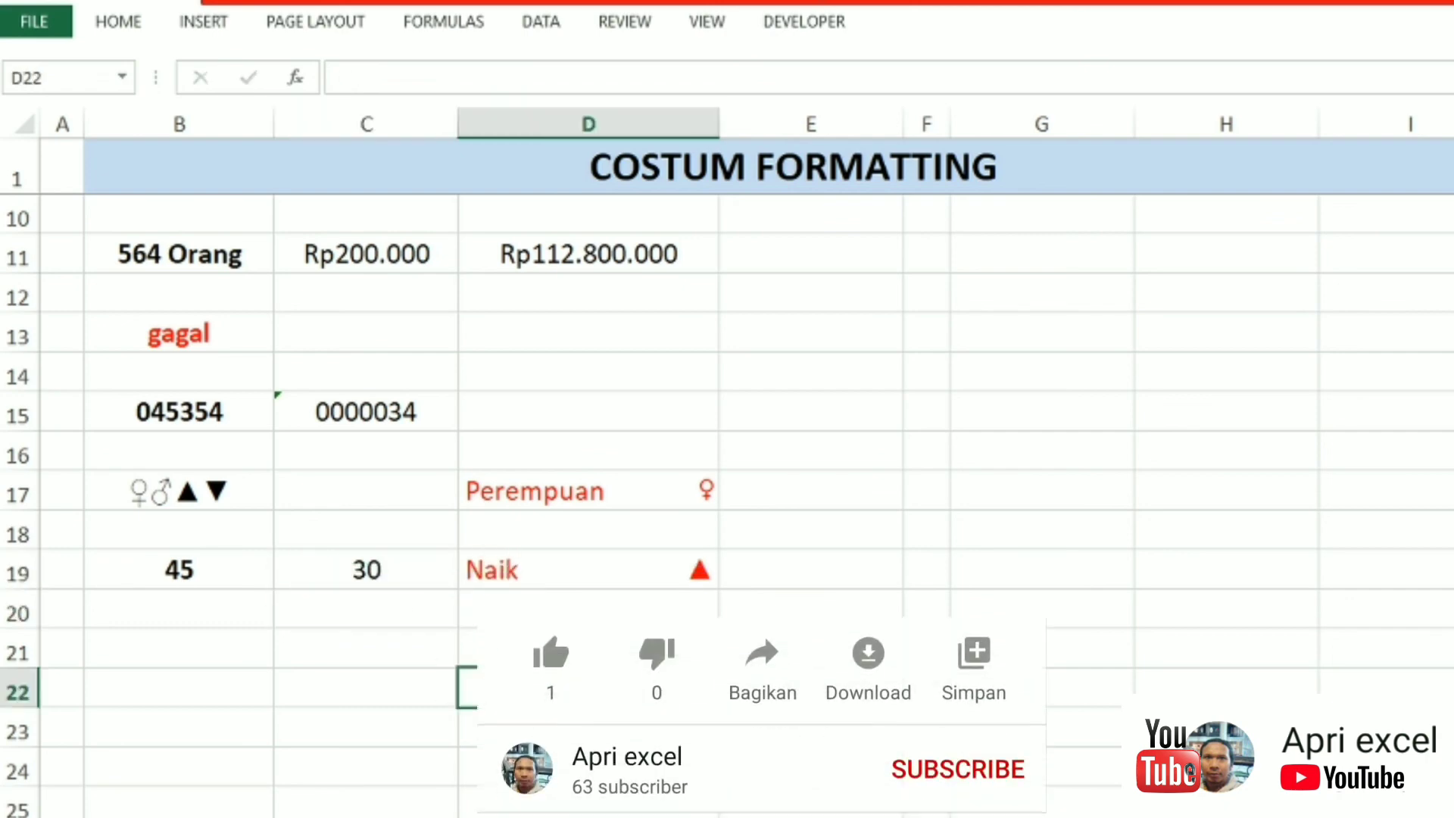